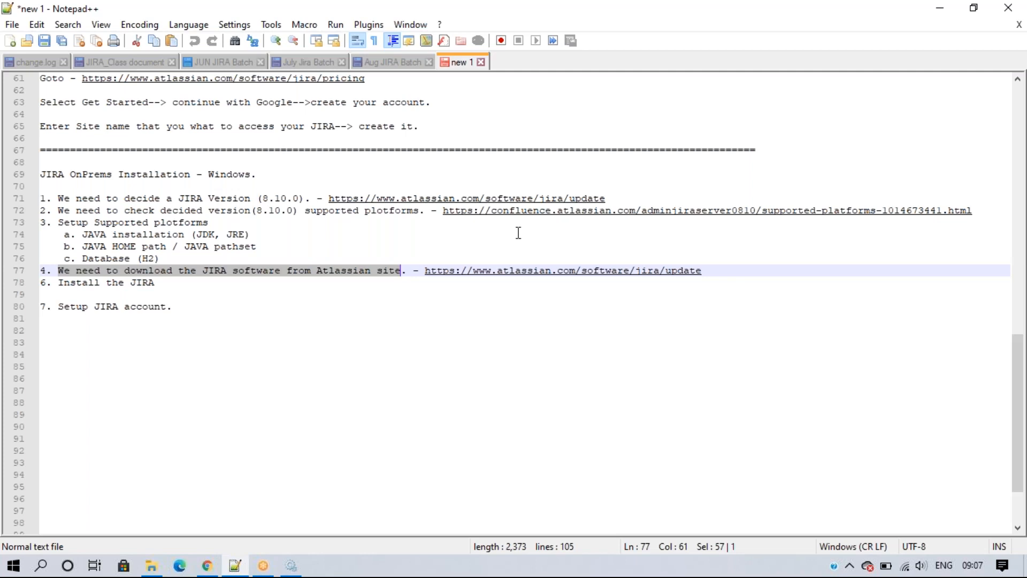
# Step: Search Google in a new Chrome tab for 'jira software download'
pyautogui.click(208, 566)
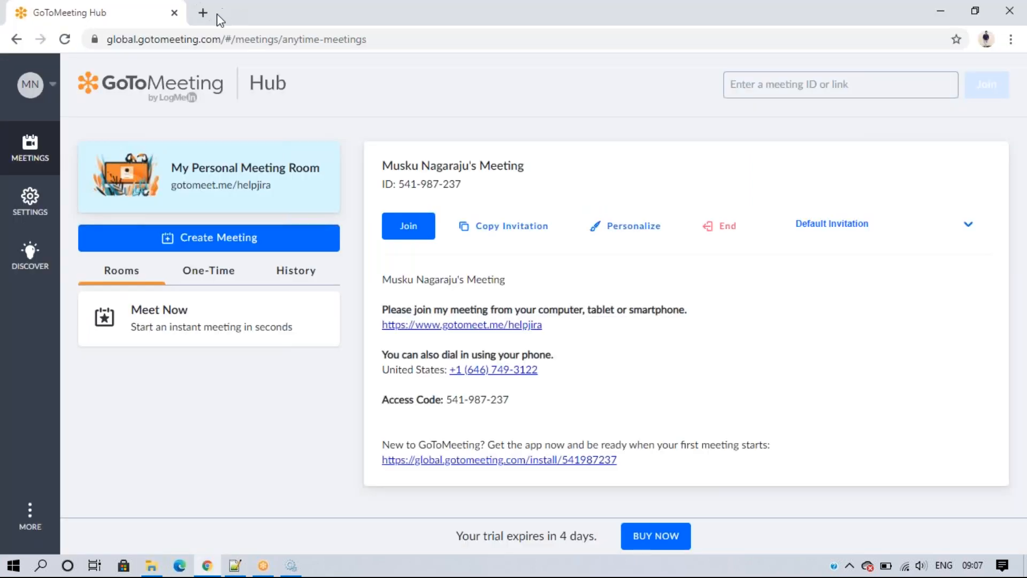
pyautogui.click(203, 12)
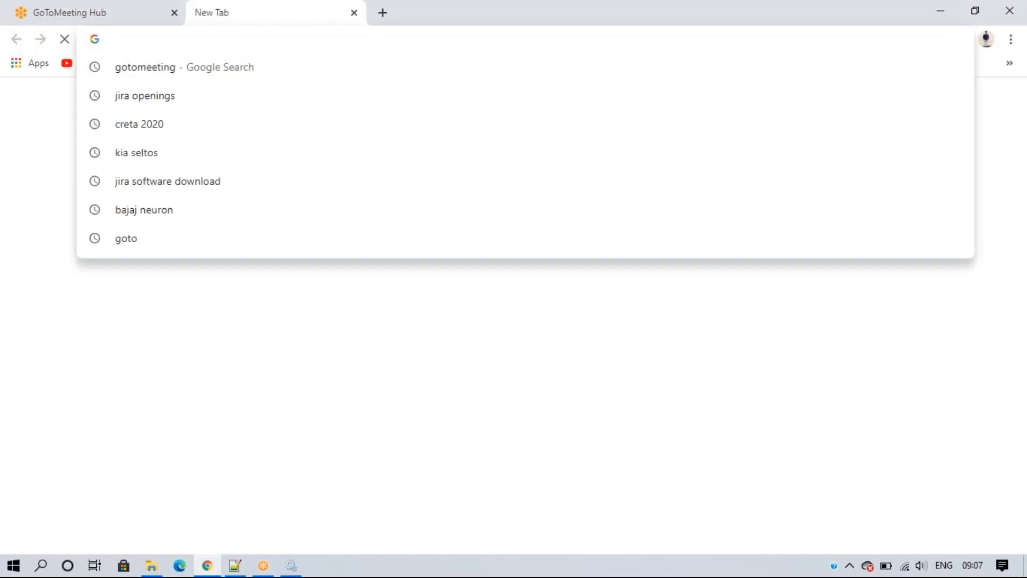
pyautogui.write('soft')
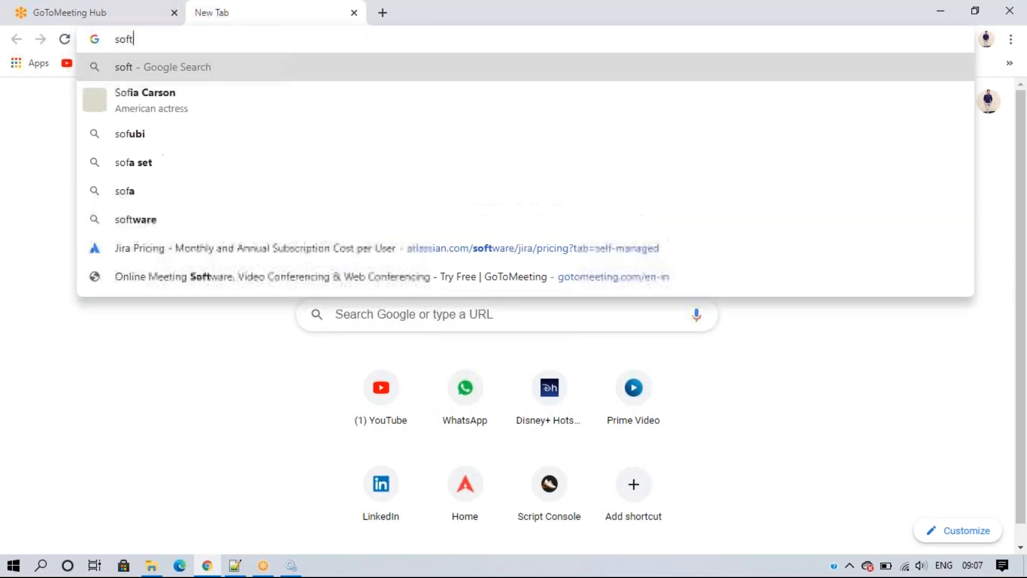
pyautogui.write('w')
pyautogui.press('BackSpace')
pyautogui.press('BackSpace')
pyautogui.press('BackSpace')
pyautogui.press('BackSpace')
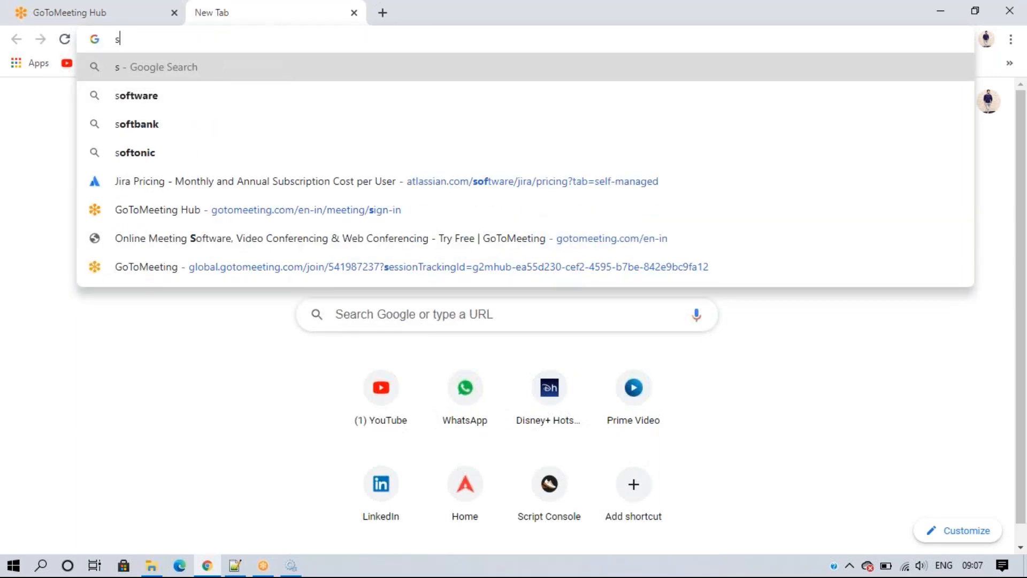
pyautogui.press('BackSpace')
pyautogui.write('jira')
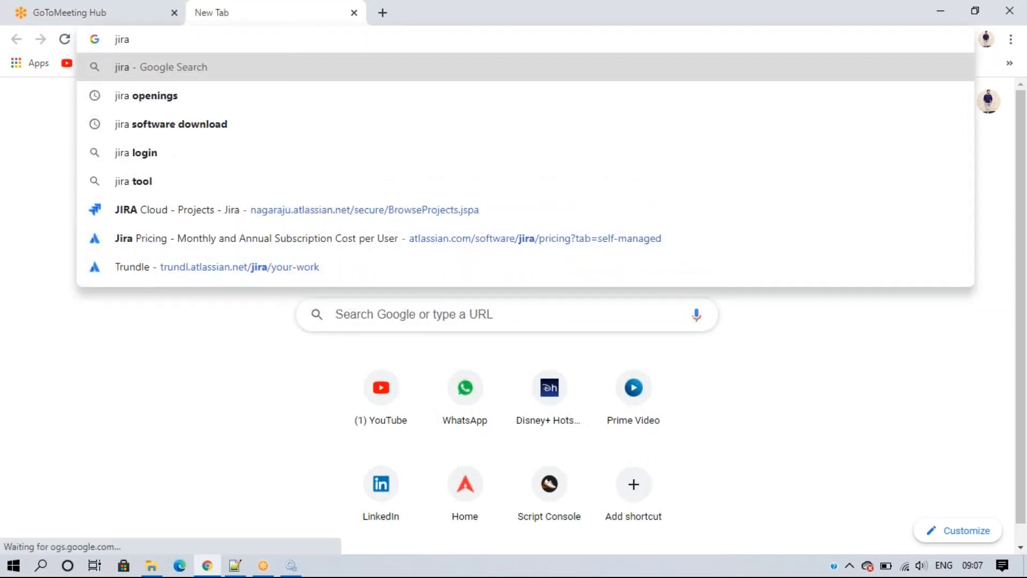
pyautogui.press('Down')
pyautogui.press('Down')
pyautogui.press('Return')
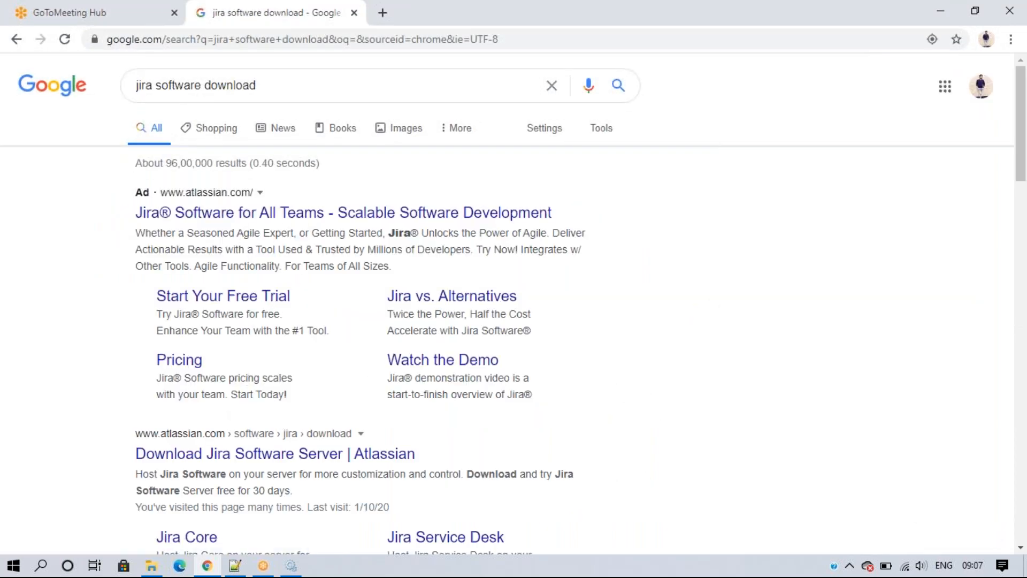
# Step: Open the Atlassian Download Jira Software Server result, then return to the installation notes
pyautogui.scroll(-3, 190, 319)
pyautogui.click(236, 305)
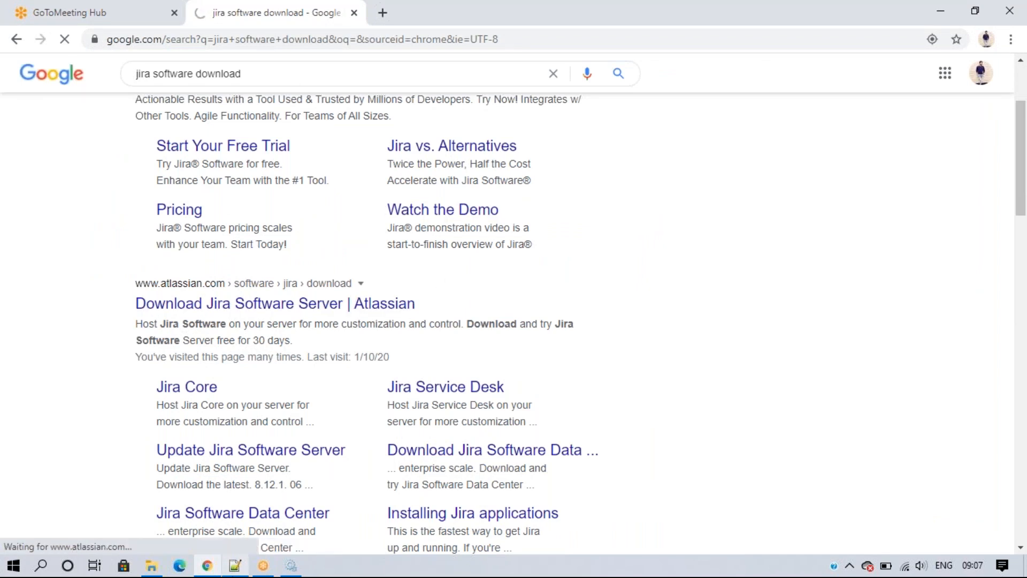
pyautogui.click(235, 566)
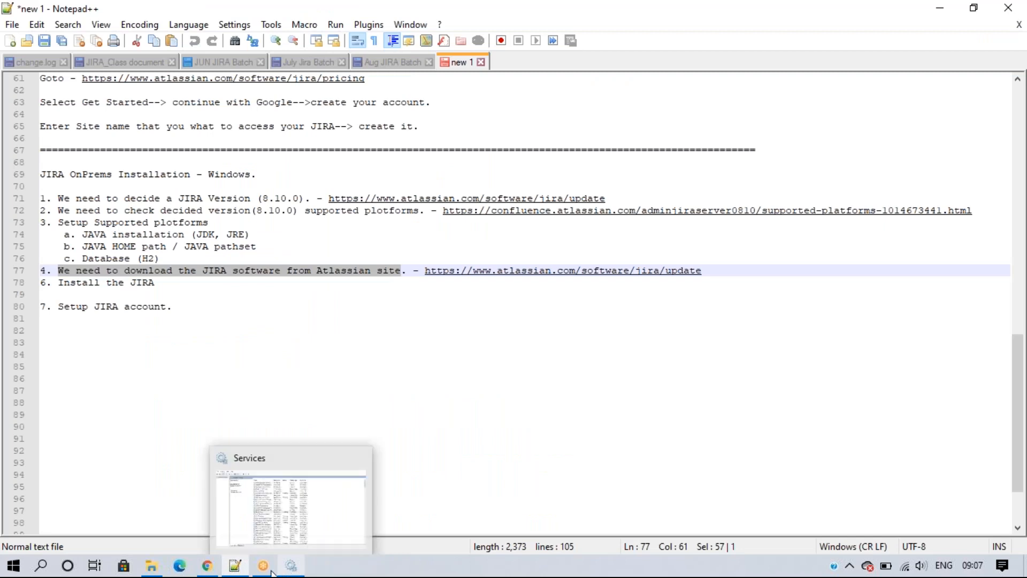
# Step: Return to the Jira download page and scroll to the 8.13.0 Long Term Support and Latest cards
pyautogui.click(207, 565)
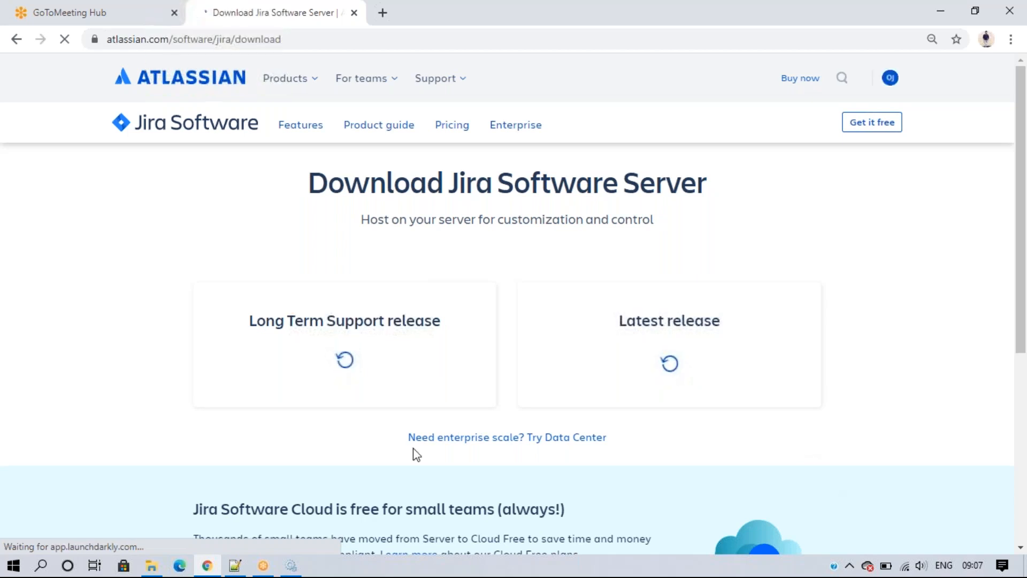
pyautogui.scroll(-3, 701, 207)
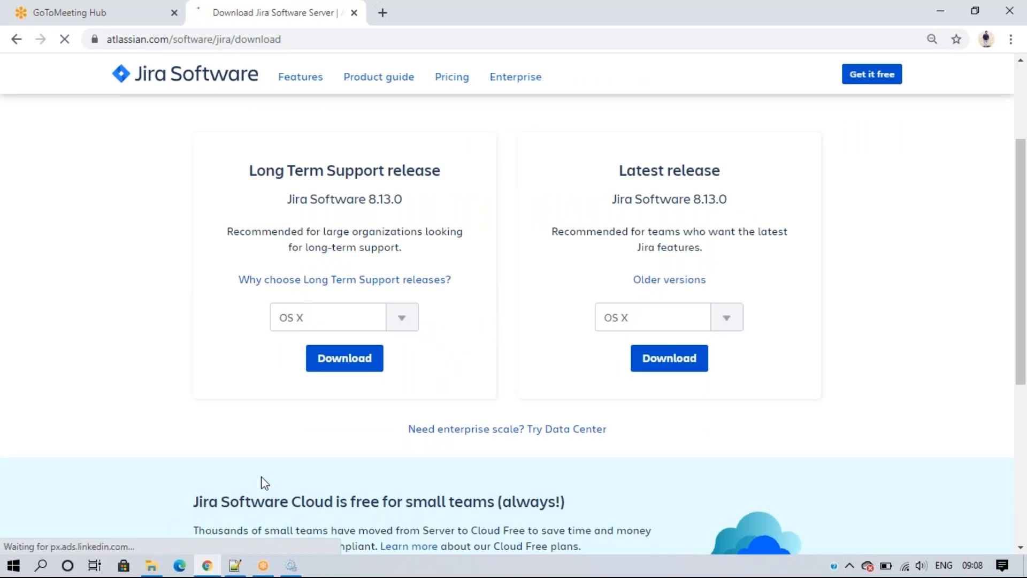
# Step: Select the 387 MB atlassian-jira-software-8.10.0-x64 installer in Downloads, then go back to Chrome
pyautogui.click(152, 566)
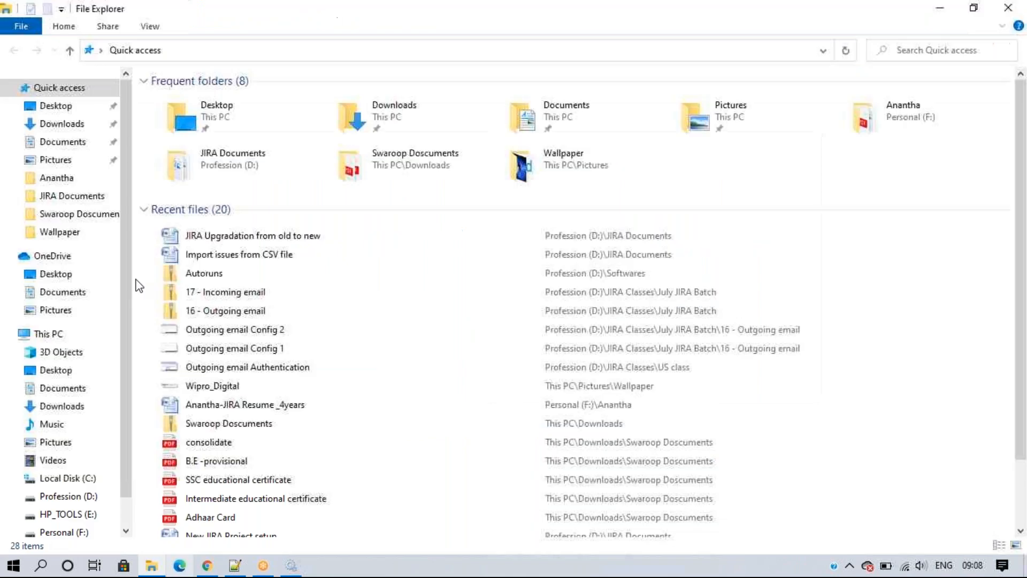
pyautogui.click(58, 124)
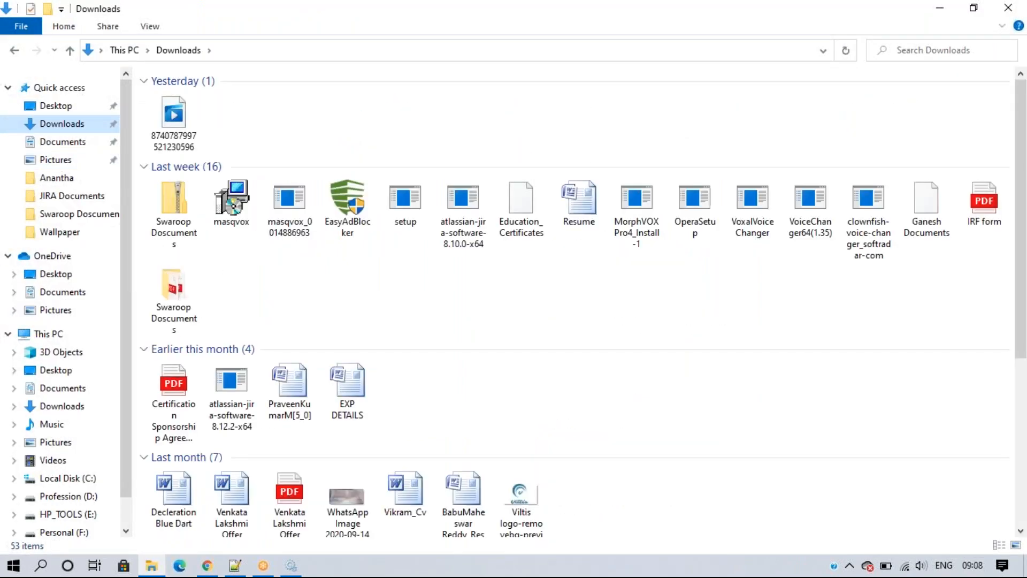
pyautogui.scroll(-2, 419, 318)
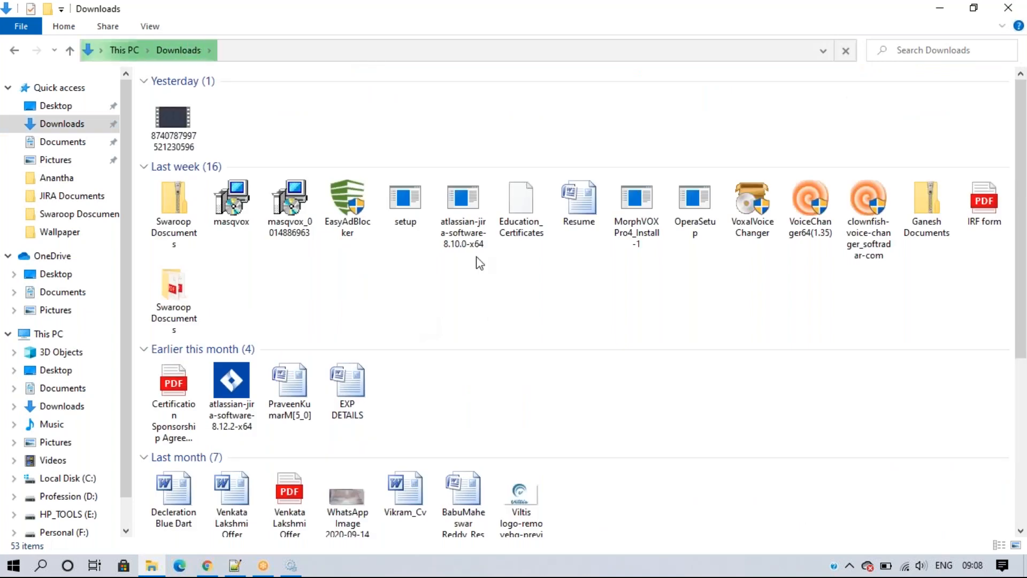
pyautogui.click(467, 239)
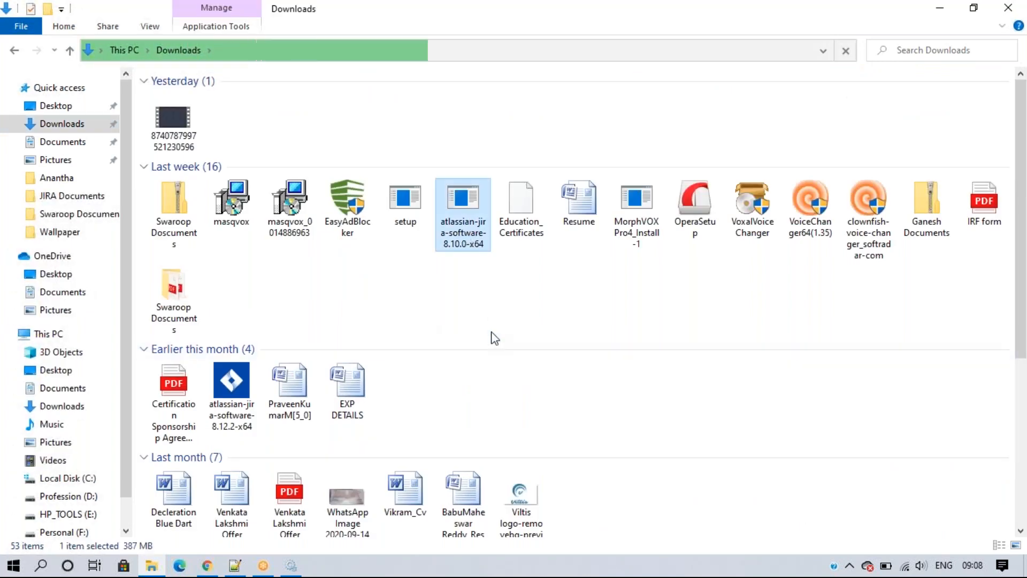
pyautogui.click(498, 316)
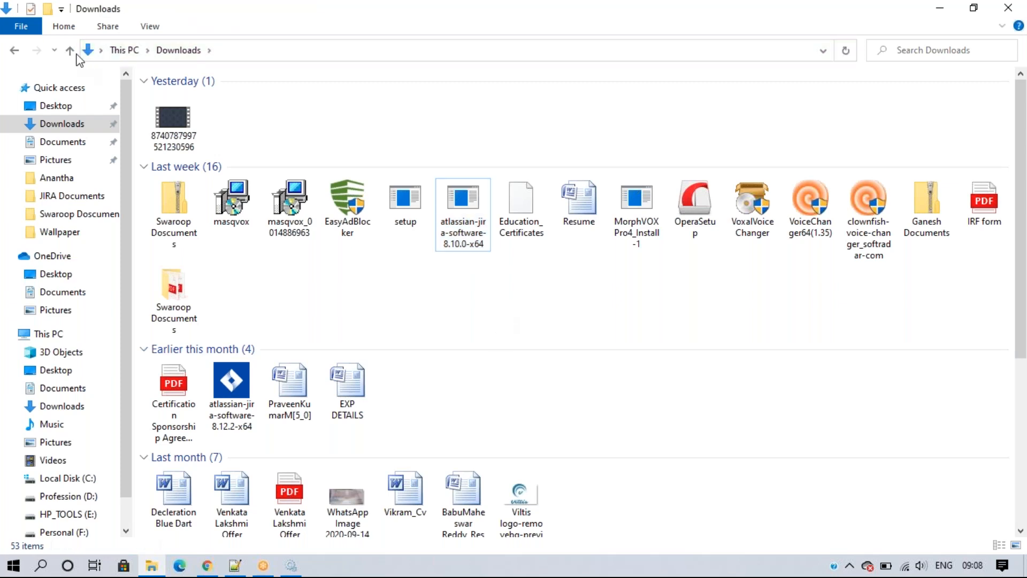
pyautogui.click(456, 242)
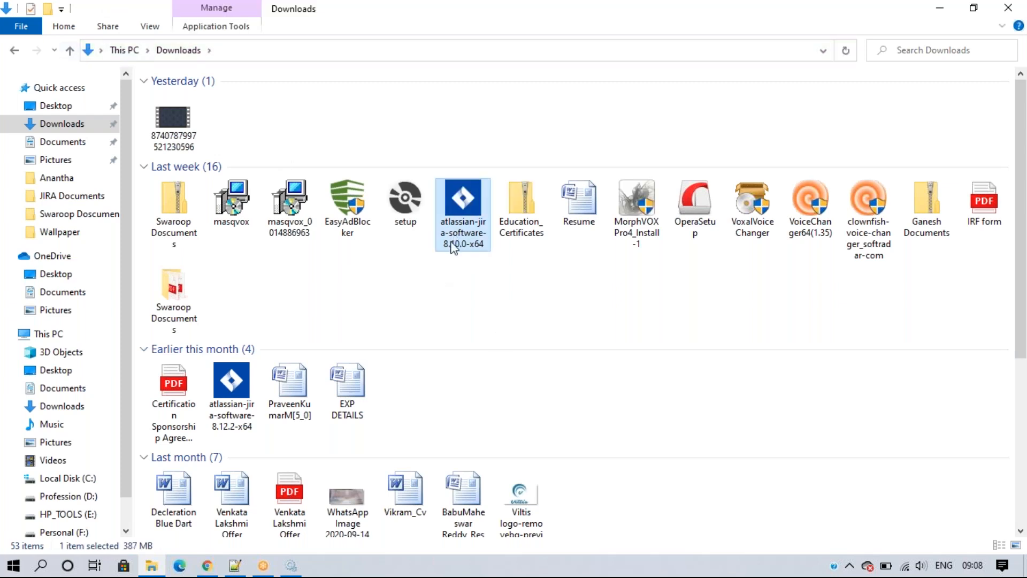
pyautogui.click(207, 565)
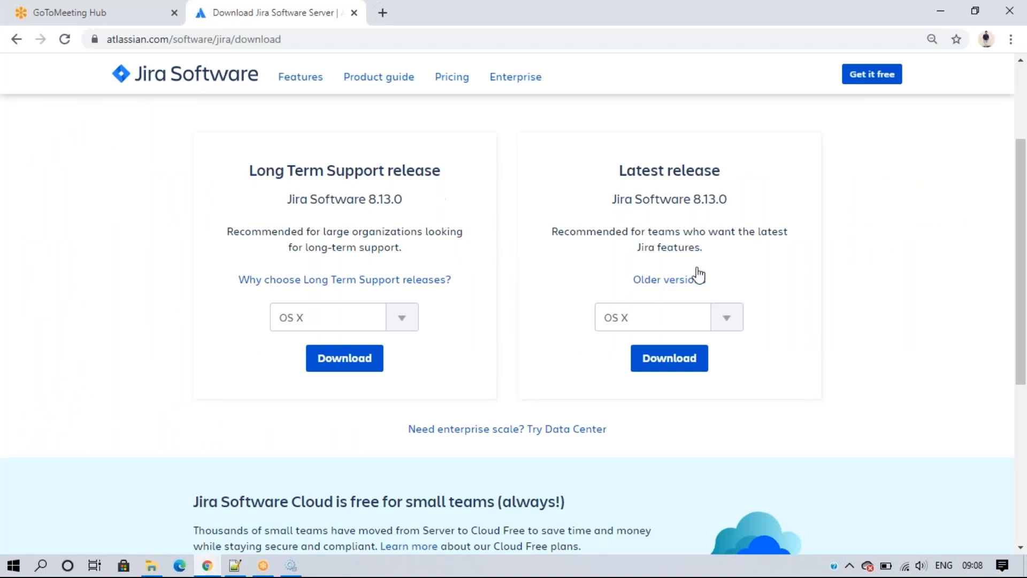
# Step: Open Older versions and expand the 8.0 release details to find 8.10.0 (22-Jun-2020)
pyautogui.click(677, 280)
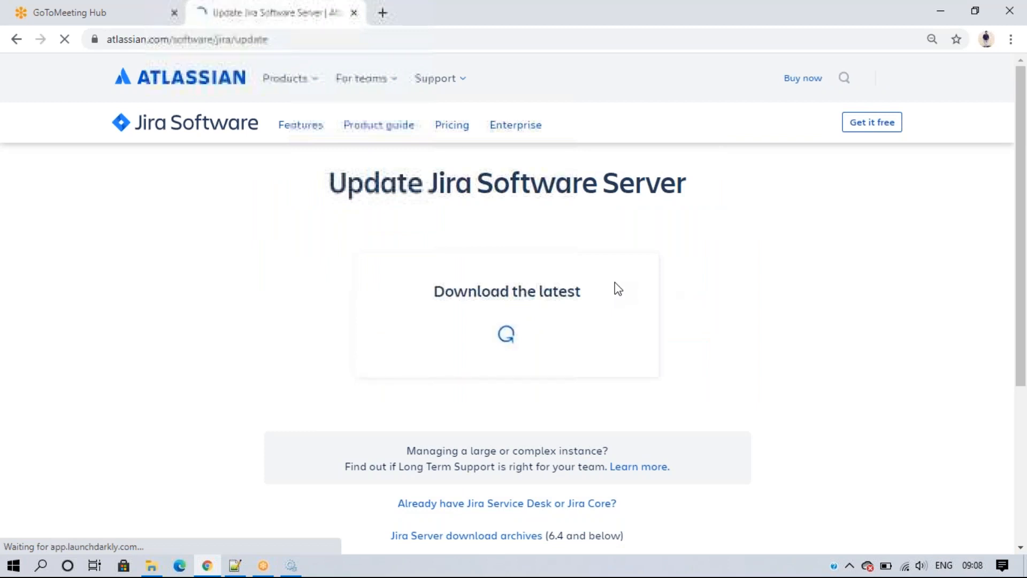
pyautogui.scroll(-5, 578, 312)
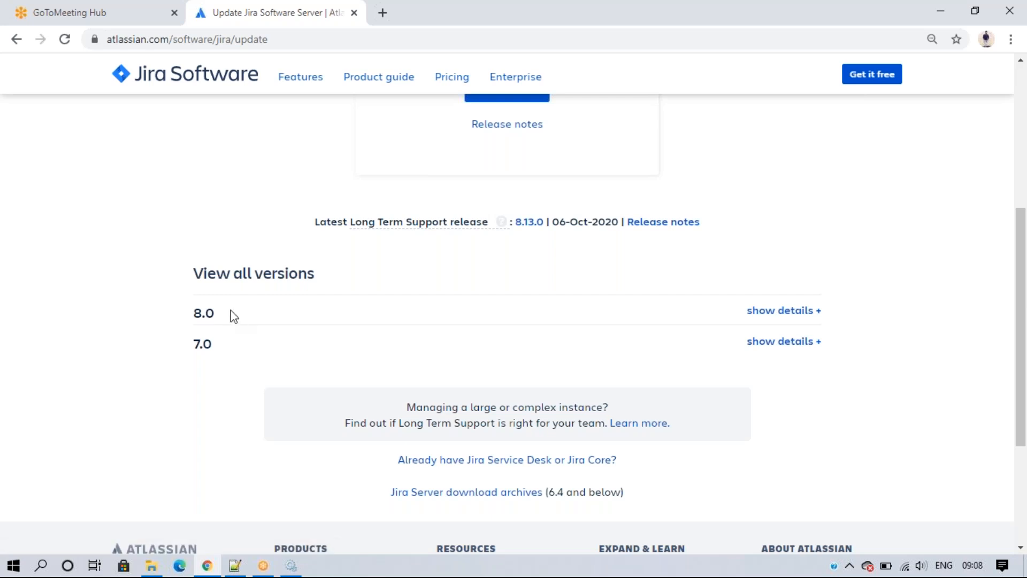
pyautogui.click(779, 313)
pyautogui.scroll(-7, 476, 387)
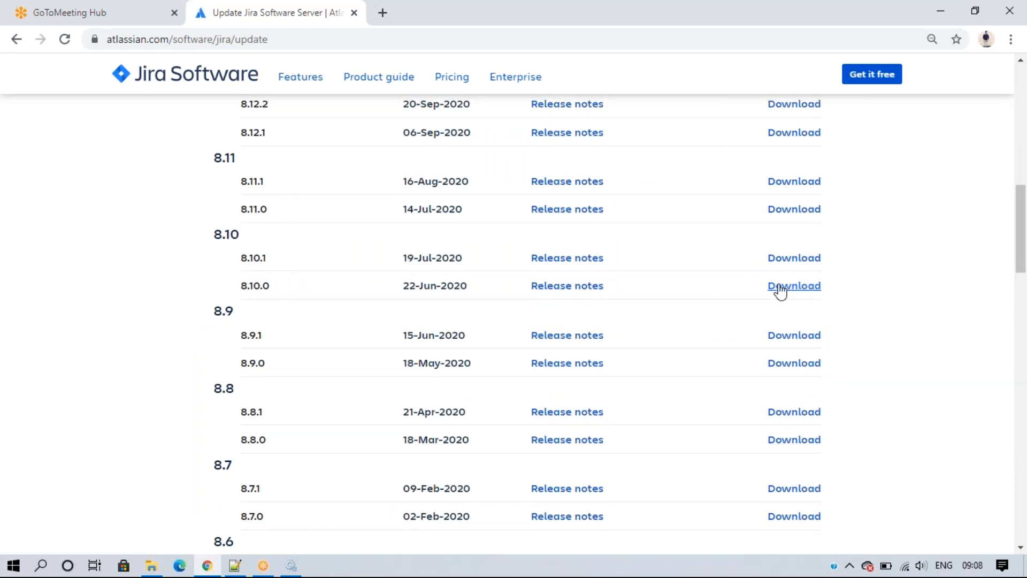
pyautogui.click(151, 566)
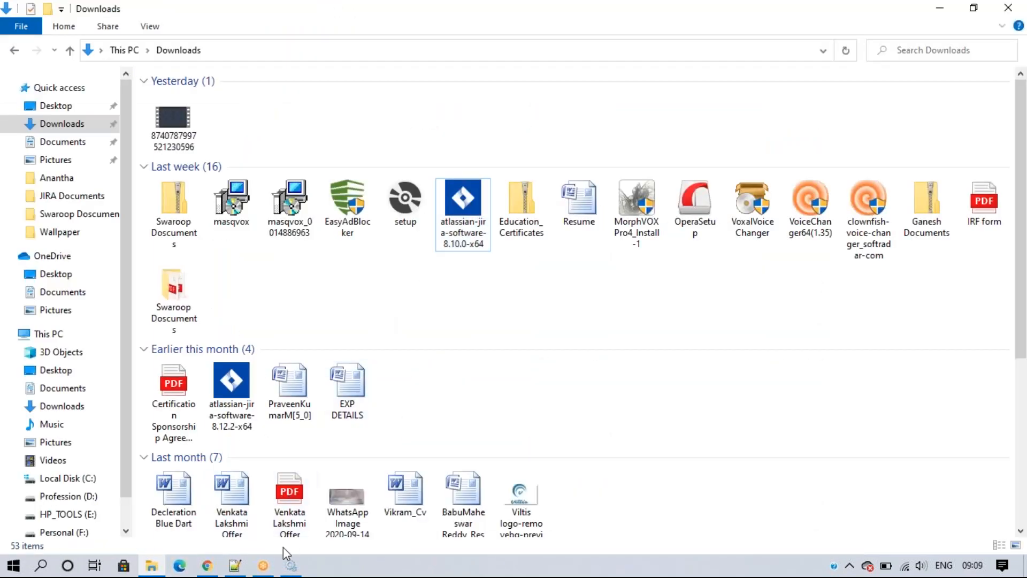
# Step: On line 79 under '6. Install the JIRA', type 'a.Run as a administrator' and start a new line
pyautogui.click(235, 565)
pyautogui.click(202, 286)
pyautogui.moveTo(53, 270); pyautogui.dragTo(400, 274)
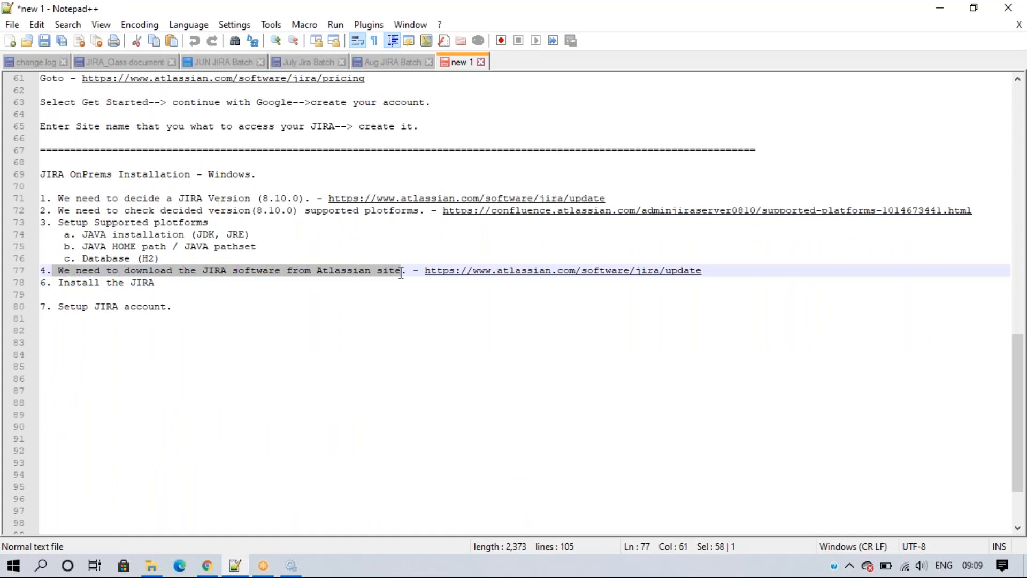
pyautogui.click(322, 298)
pyautogui.moveTo(55, 283); pyautogui.dragTo(171, 281)
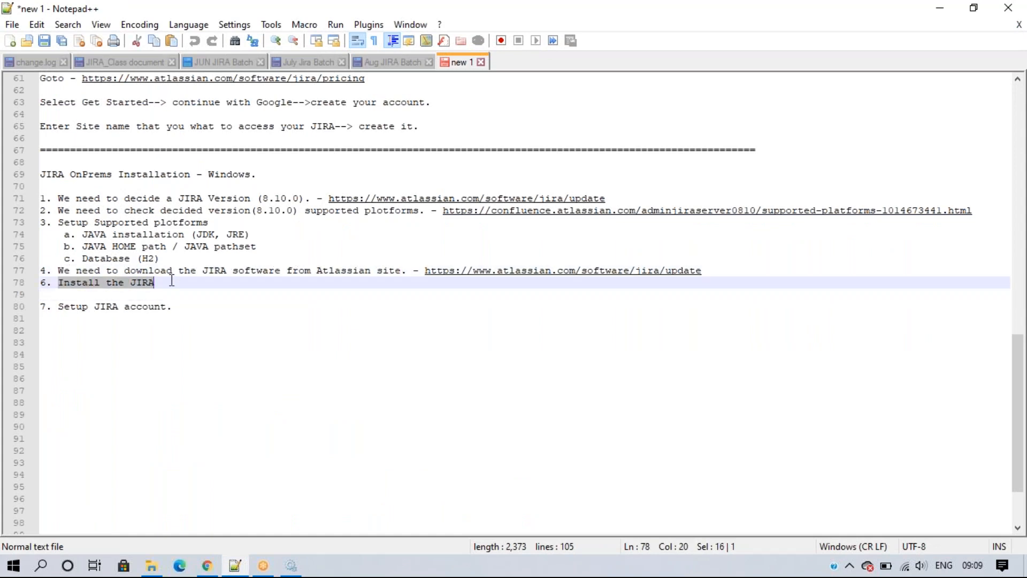
pyautogui.click(109, 294)
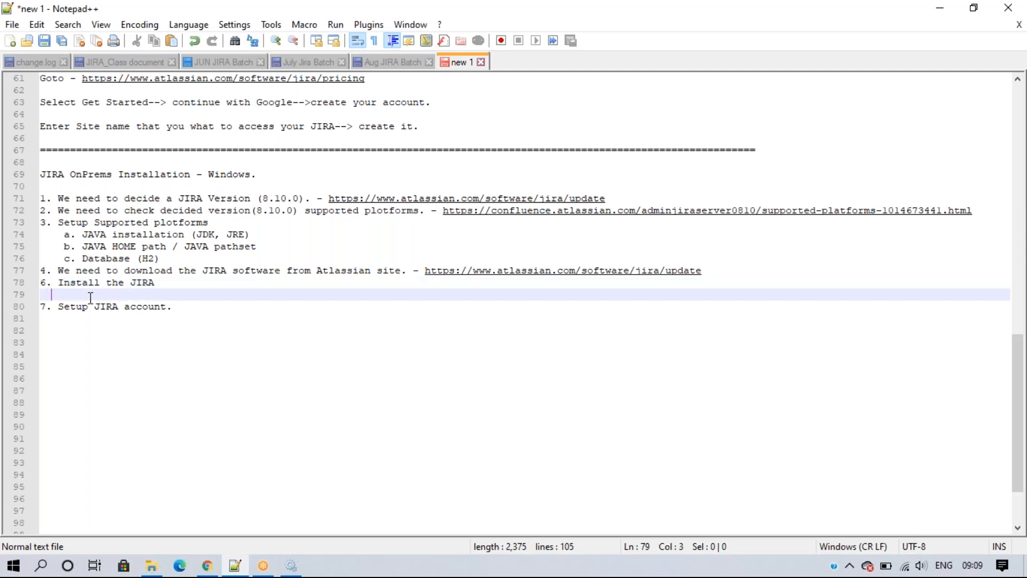
pyautogui.write('a.Run')
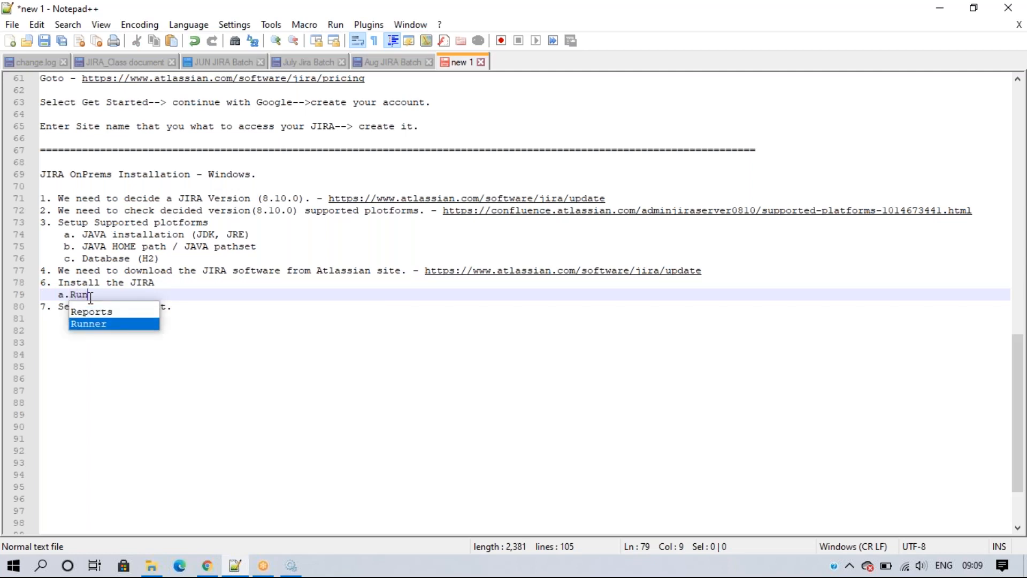
pyautogui.write(' as a ad')
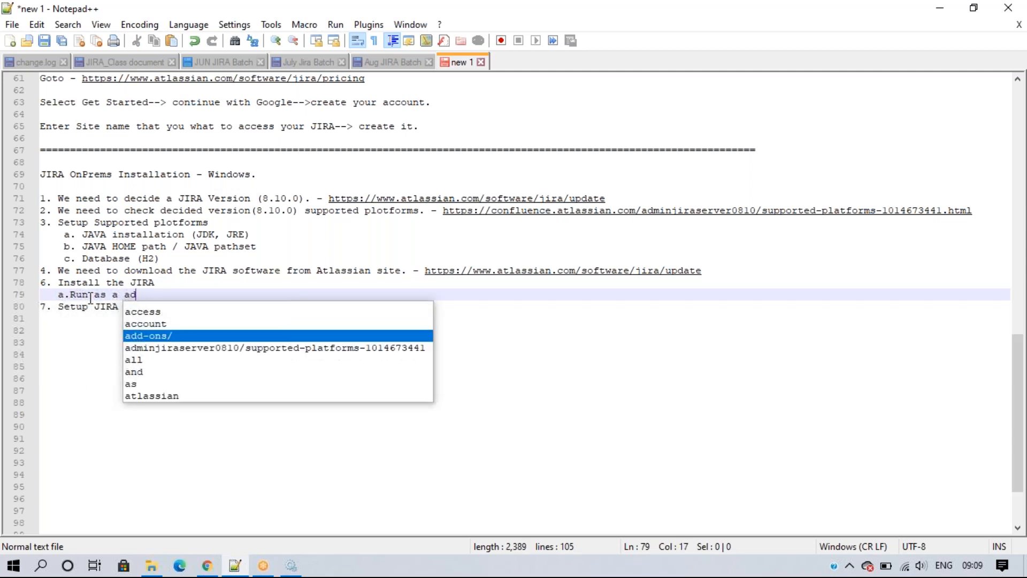
pyautogui.write('m')
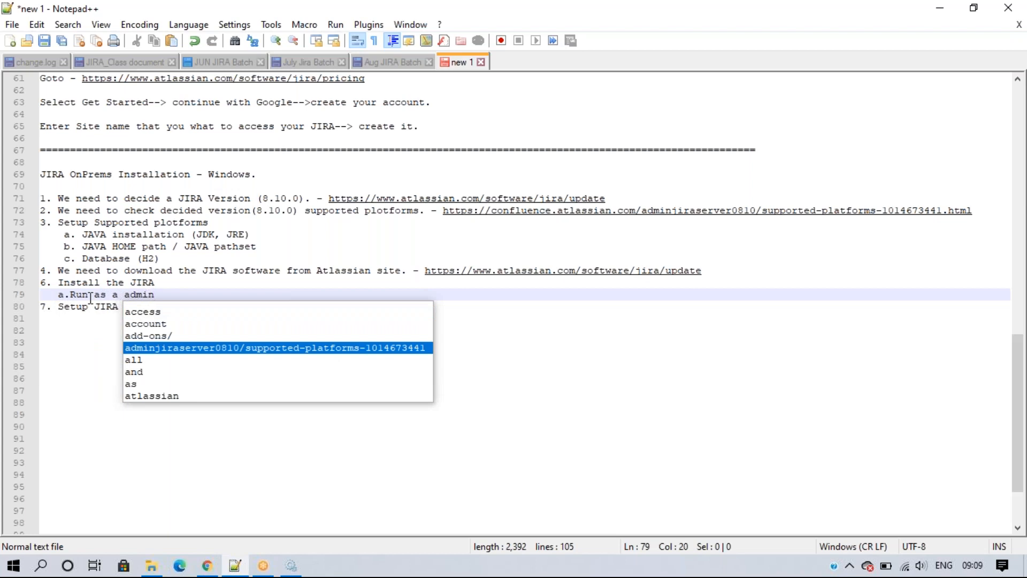
pyautogui.write('inistrator')
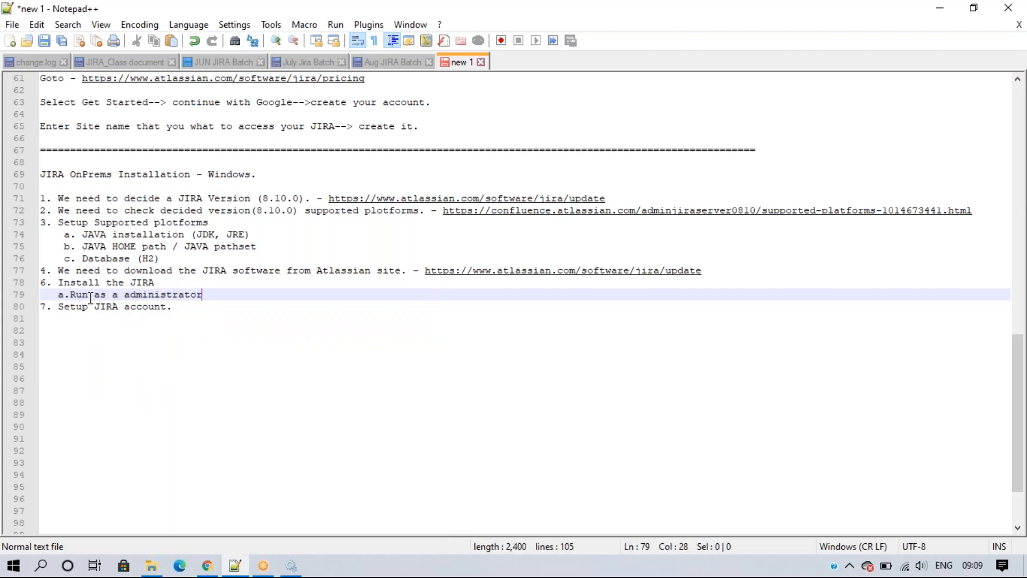
pyautogui.press('Return')
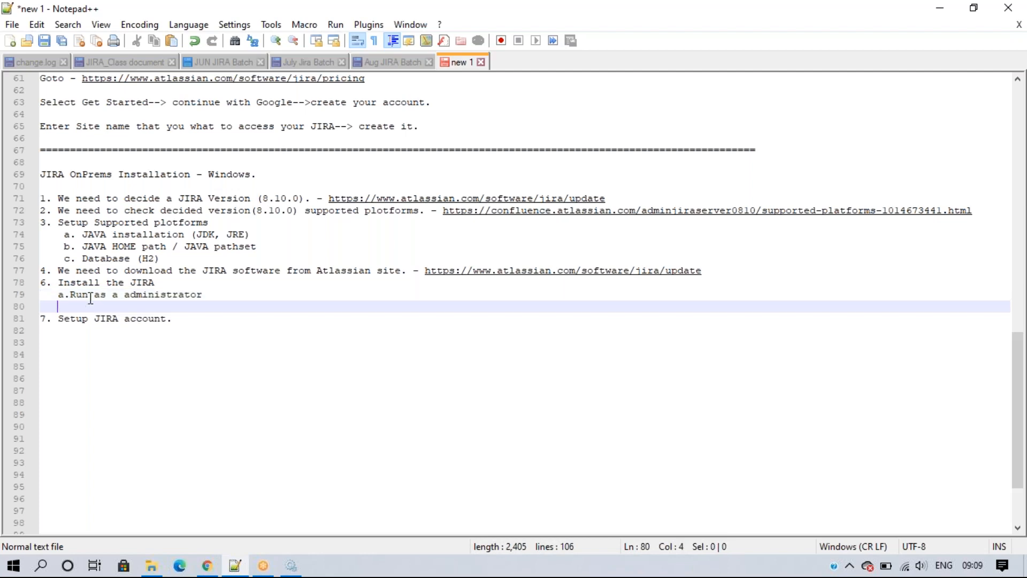
pyautogui.click(151, 565)
# Step: Run atlassian-jira-software-8.10.0-x64 as administrator from its right-click menu
pyautogui.click(465, 245)
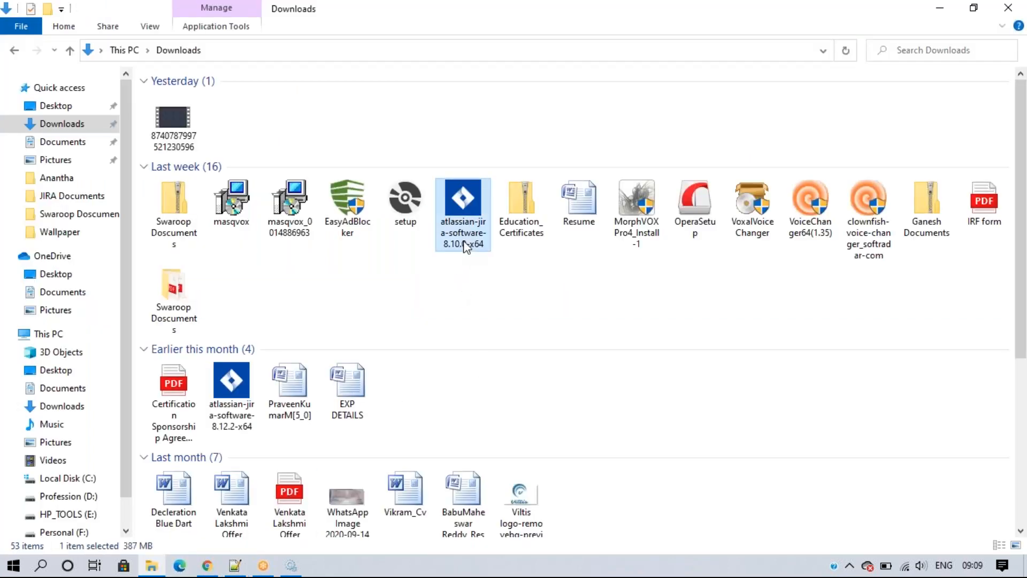
pyautogui.rightClick(465, 245)
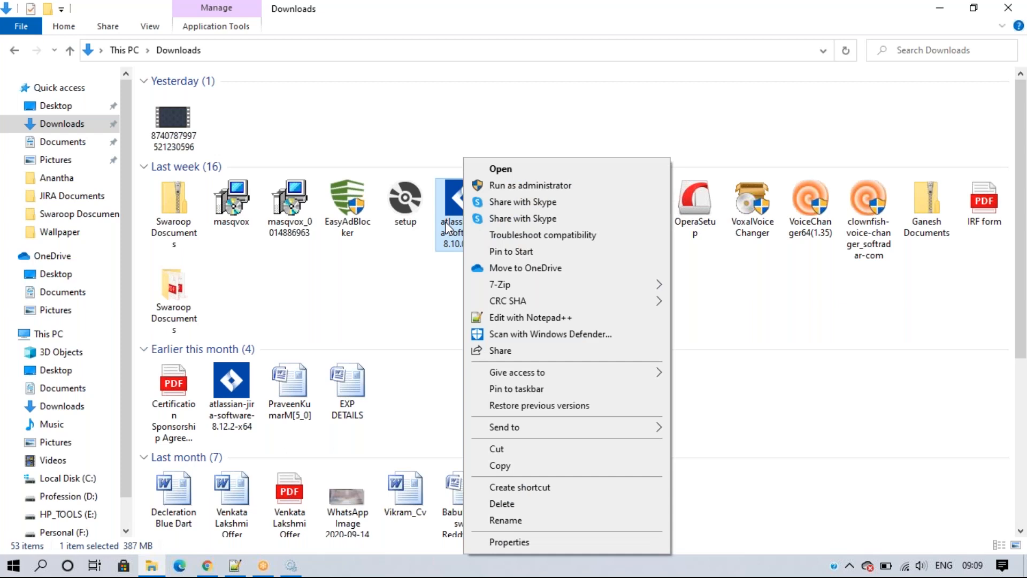
pyautogui.click(404, 314)
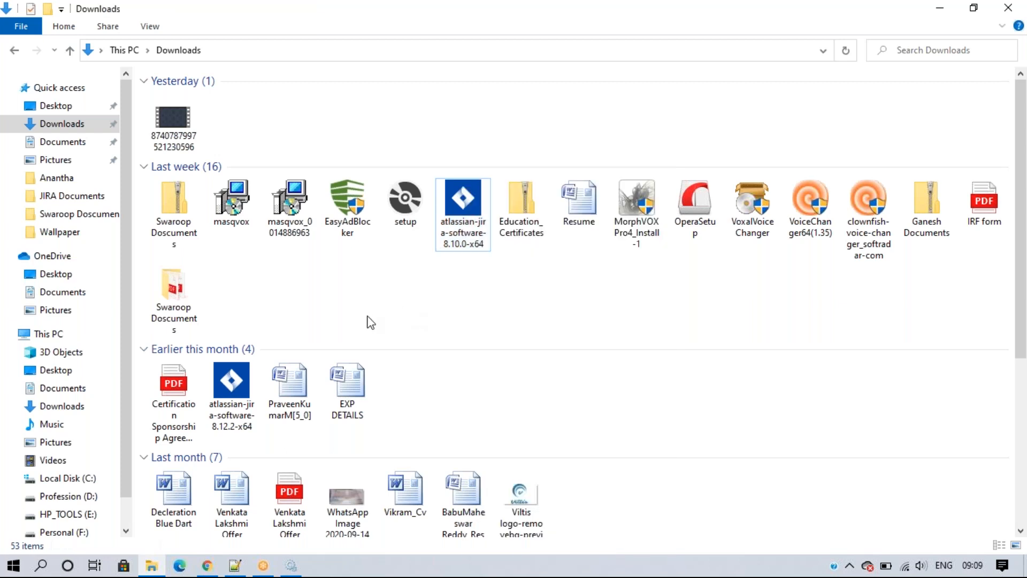
pyautogui.click(466, 236)
pyautogui.rightClick(466, 236)
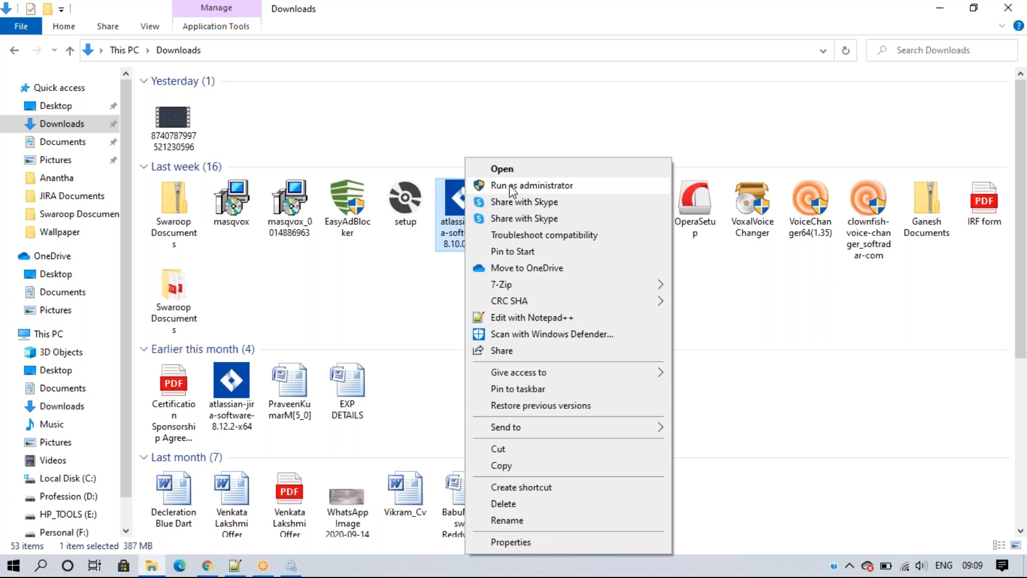
pyautogui.click(530, 186)
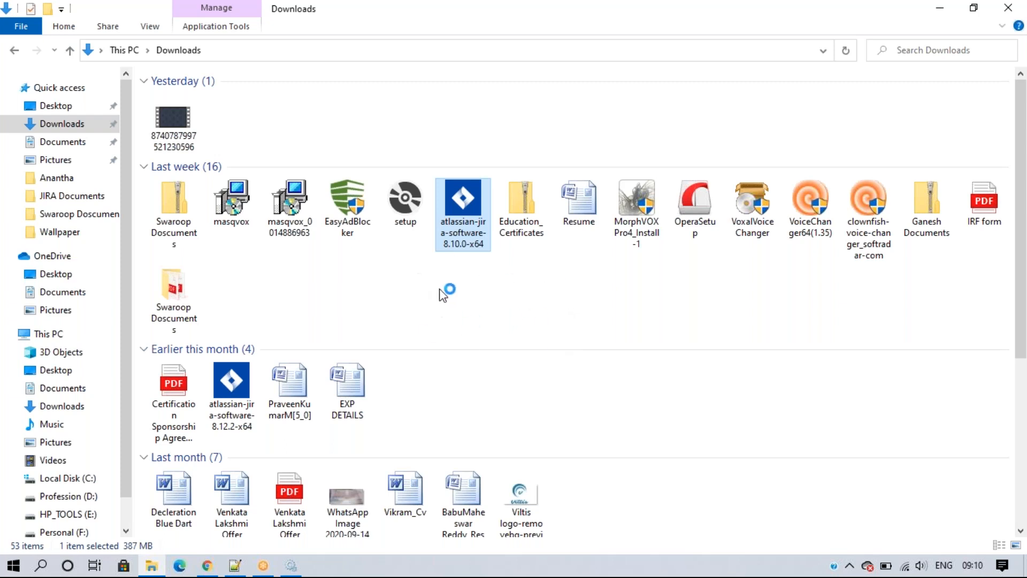
# Step: Dismiss the Atlassian Jira service 'could not stop' error and close the Services window
pyautogui.click(293, 567)
pyautogui.click(635, 350)
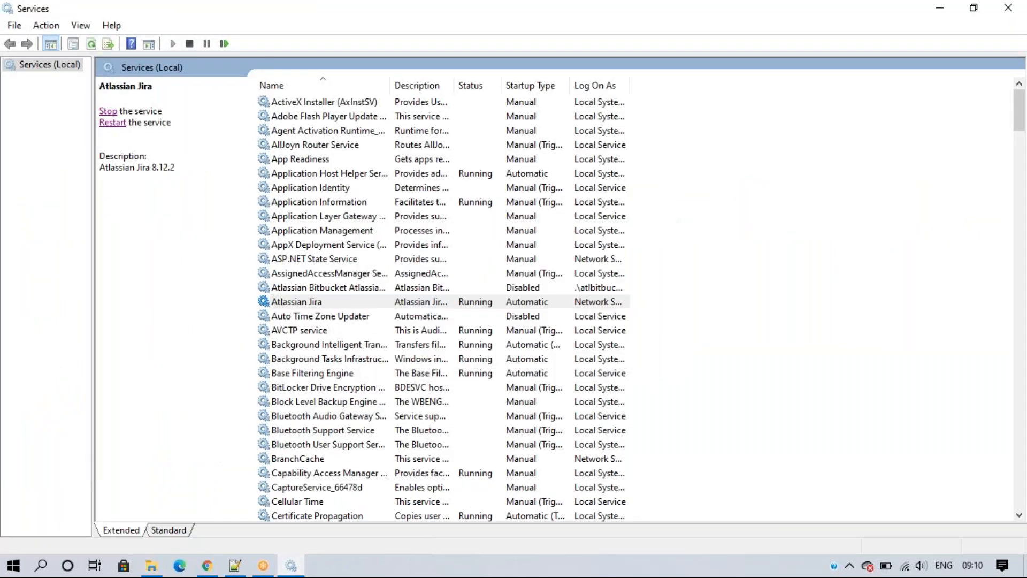
pyautogui.click(836, 186)
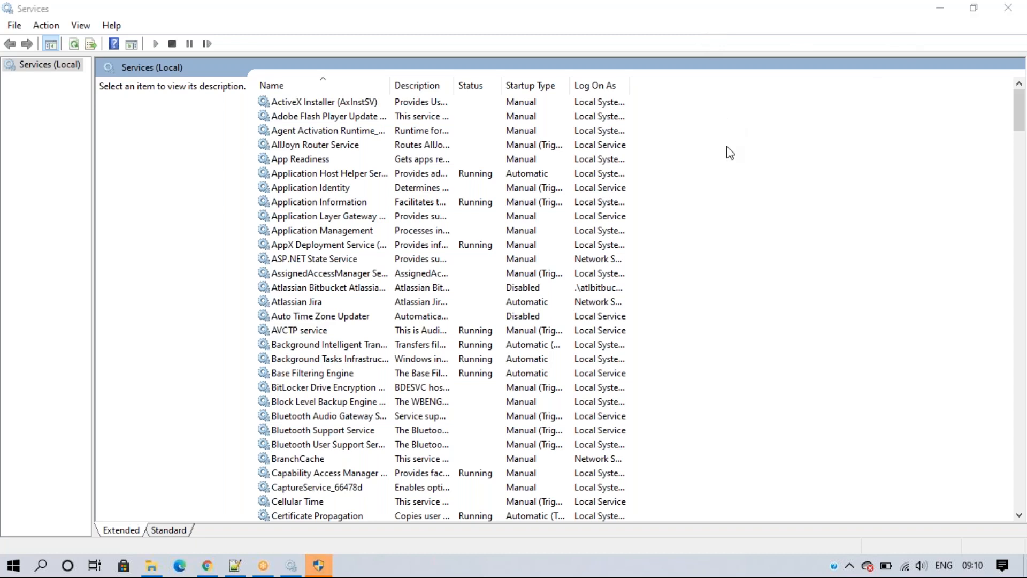
pyautogui.click(1008, 7)
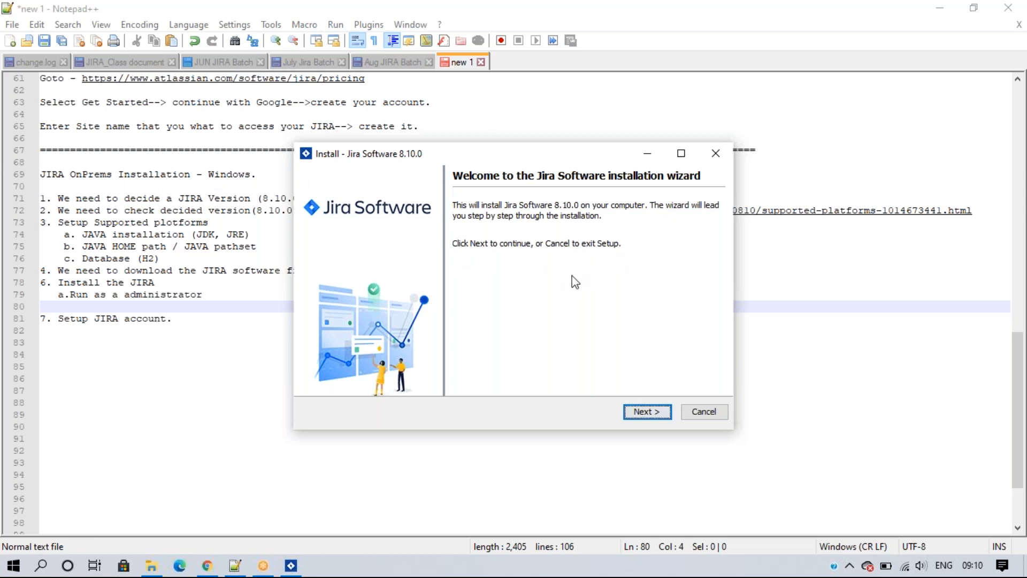
# Step: Move the 8.10.0 installer past its Welcome page, then return to the Notepad++ notes
pyautogui.click(646, 415)
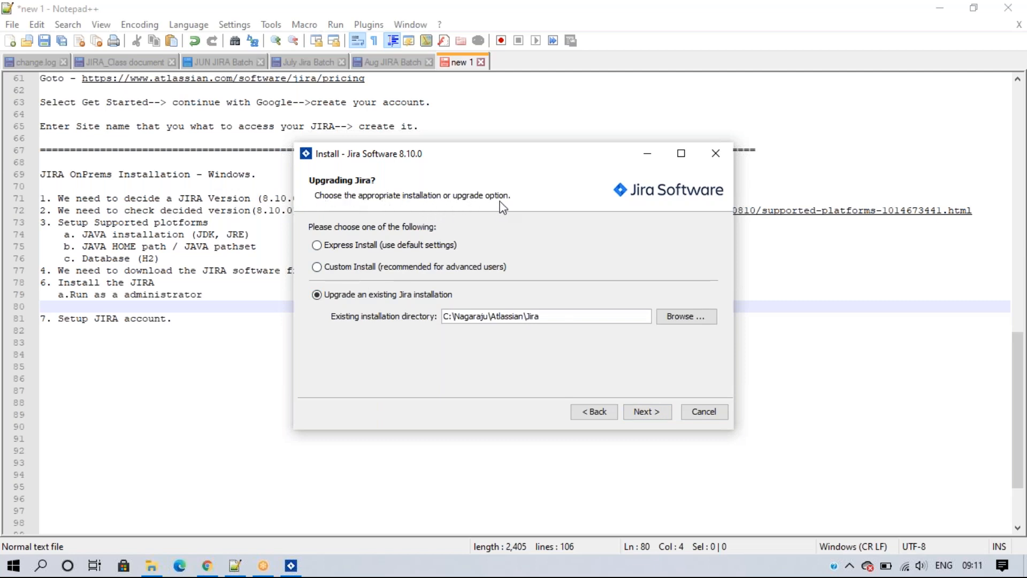
pyautogui.click(211, 294)
# Step: Write sub-items b. 'Accept the installation in your sys' and c. 'Select proper installation process.'
pyautogui.press('Return')
pyautogui.write('b. A')
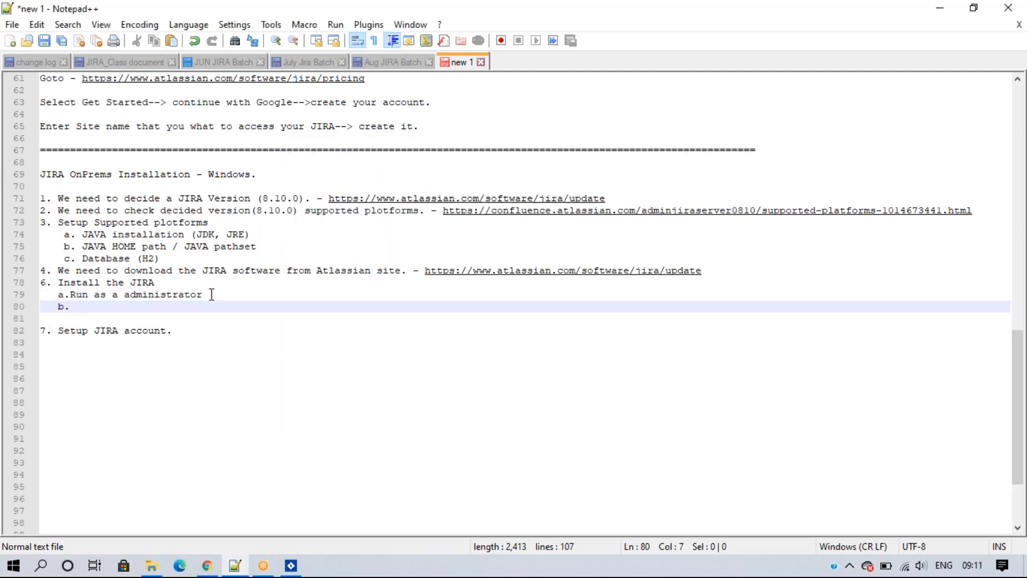
pyautogui.write('ccept the insta')
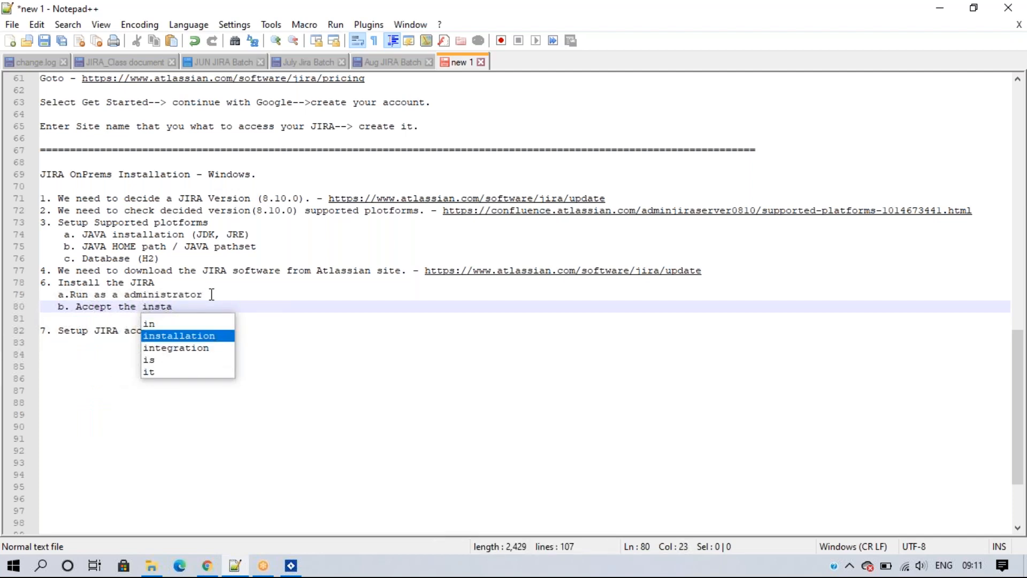
pyautogui.press('Return')
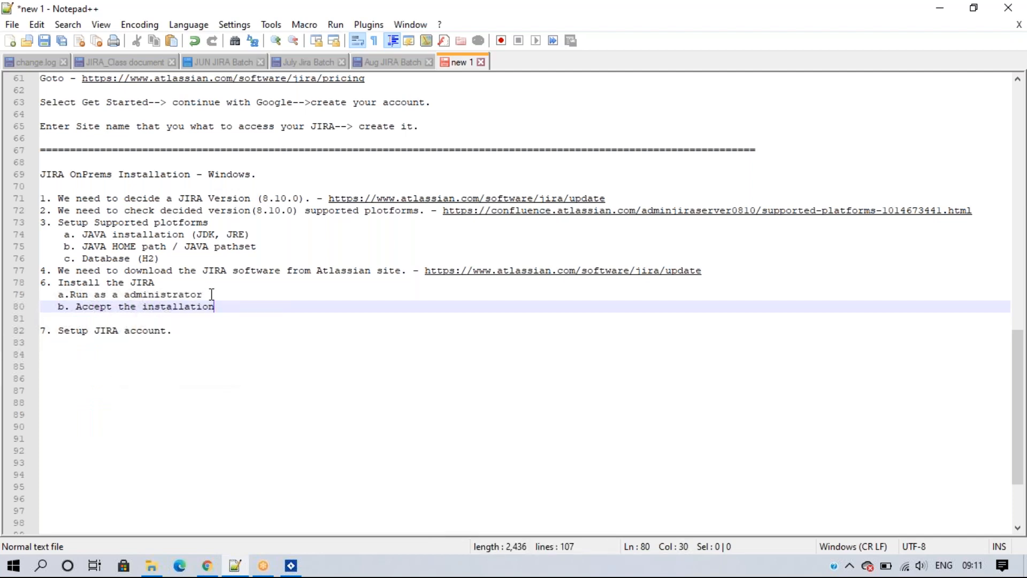
pyautogui.write('in your sys')
pyautogui.press('Return')
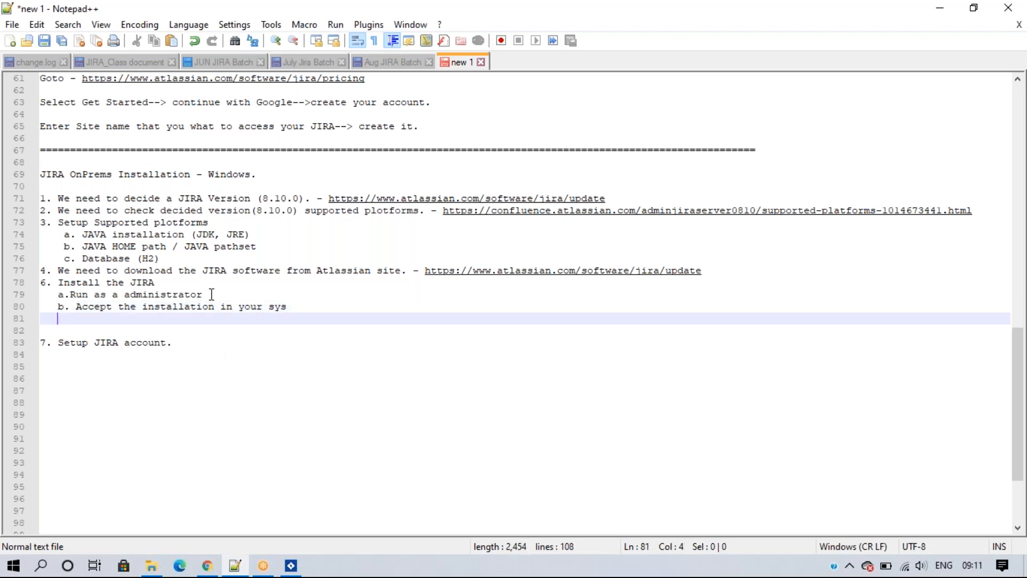
pyautogui.write('c. ')
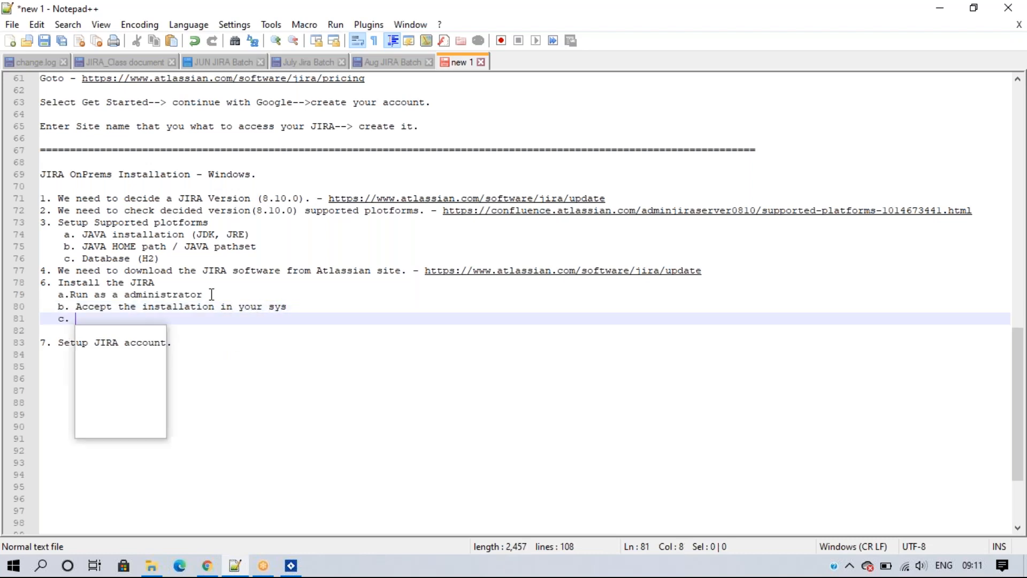
pyautogui.write('Select ')
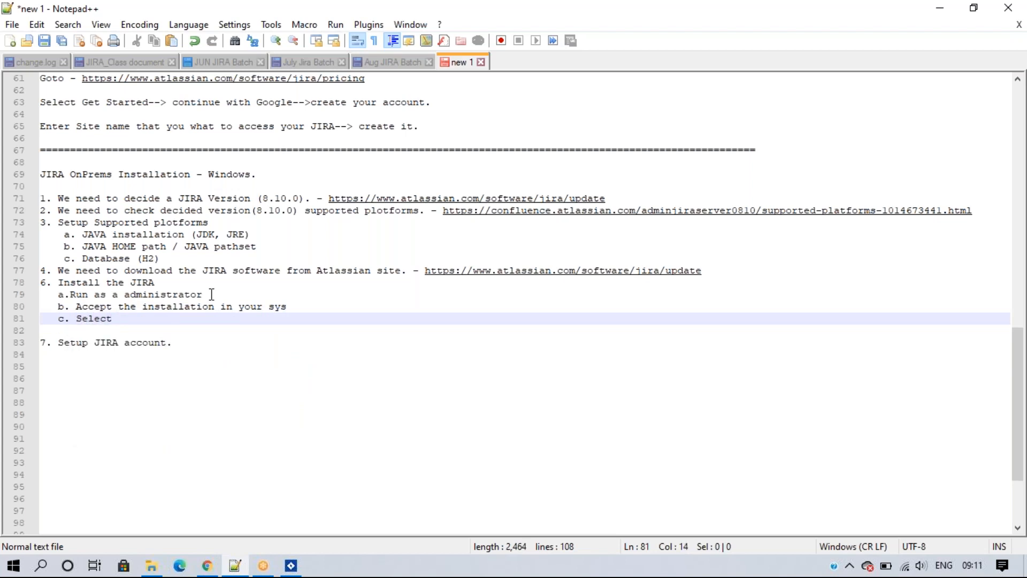
pyautogui.write('proper i')
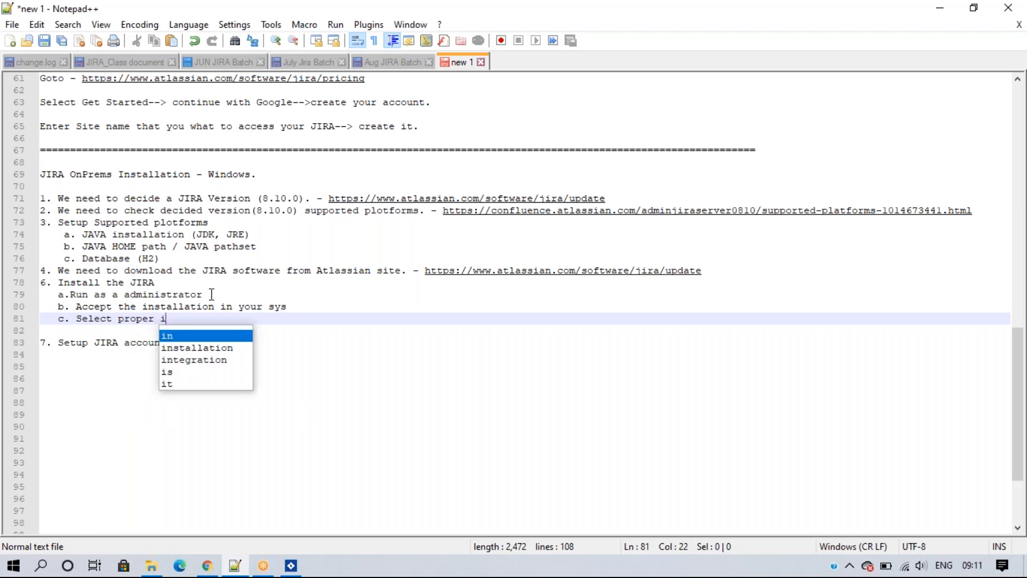
pyautogui.write('nstallatio')
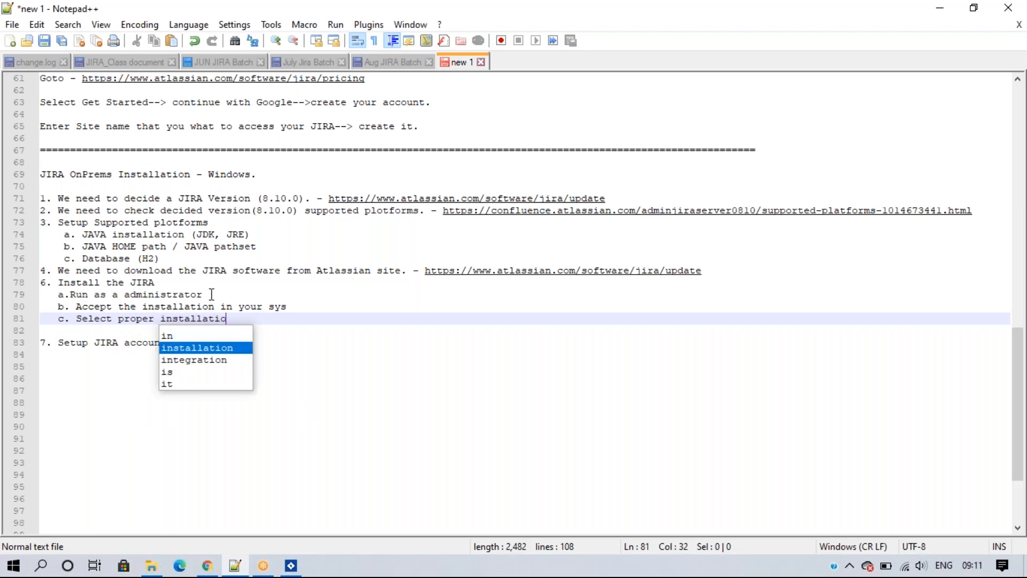
pyautogui.write('n process')
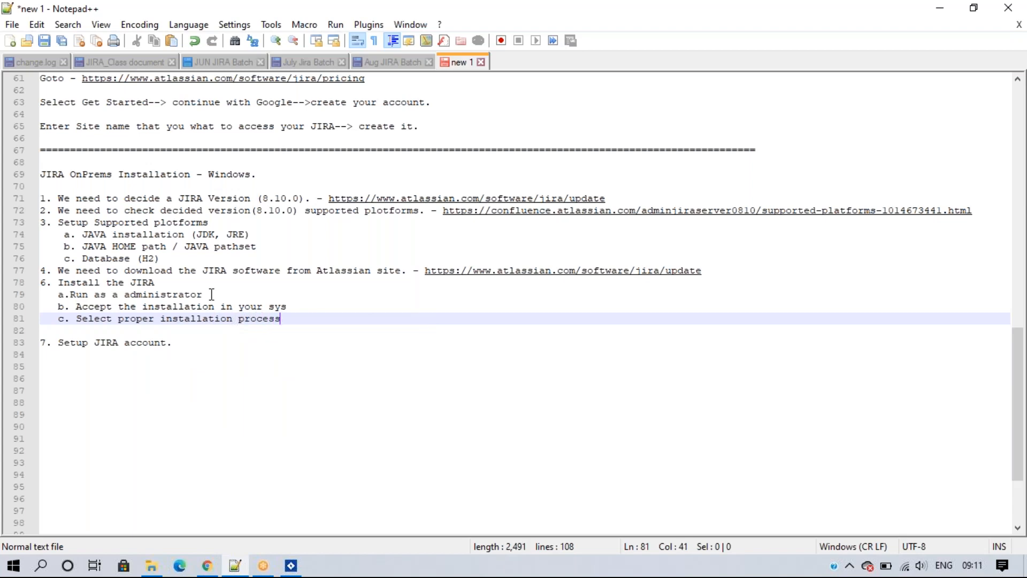
pyautogui.write('.')
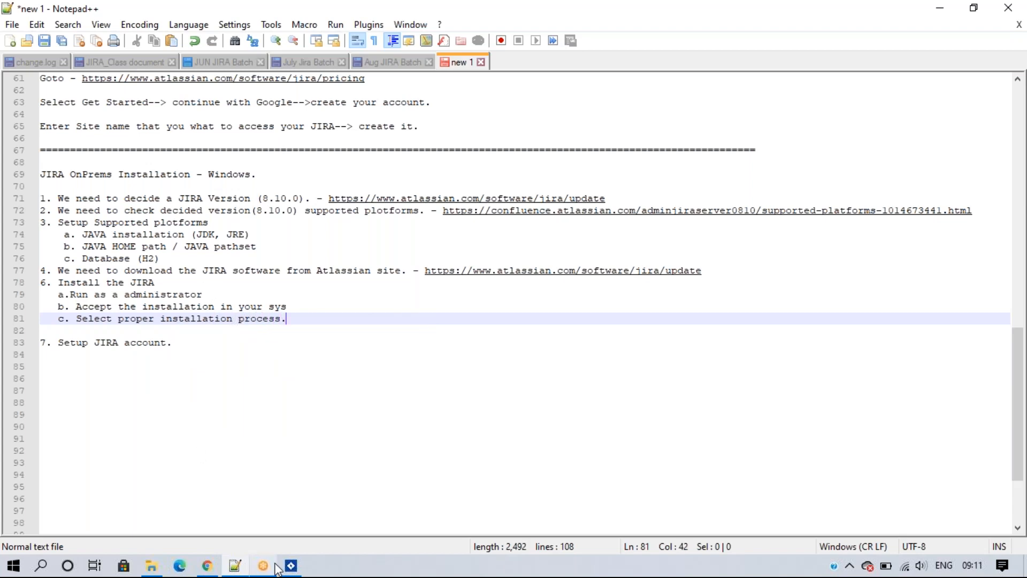
# Step: In the 8.10.0 installer, try express and custom install, then select upgrading an existing Jira installation
pyautogui.click(289, 572)
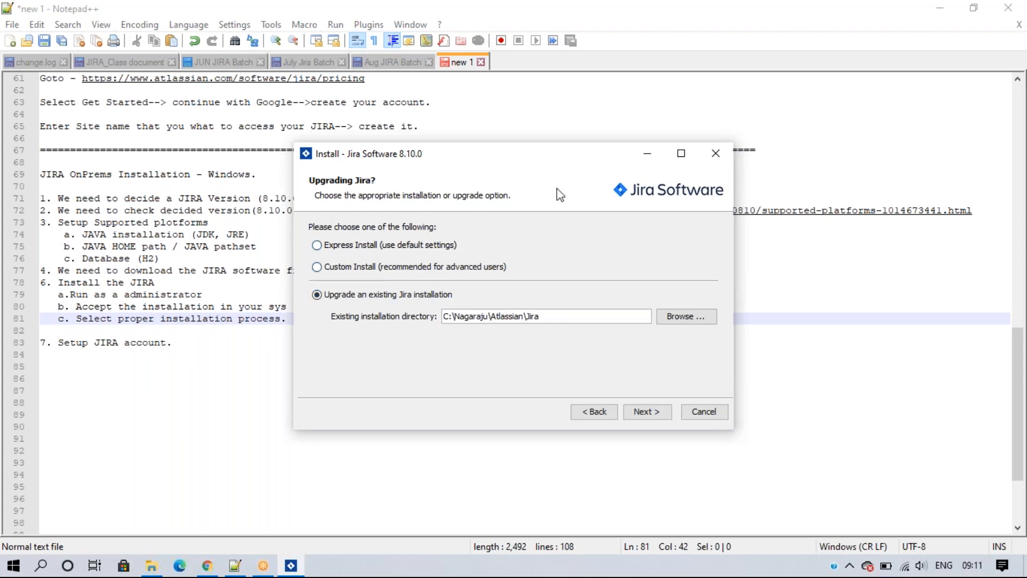
pyautogui.click(349, 245)
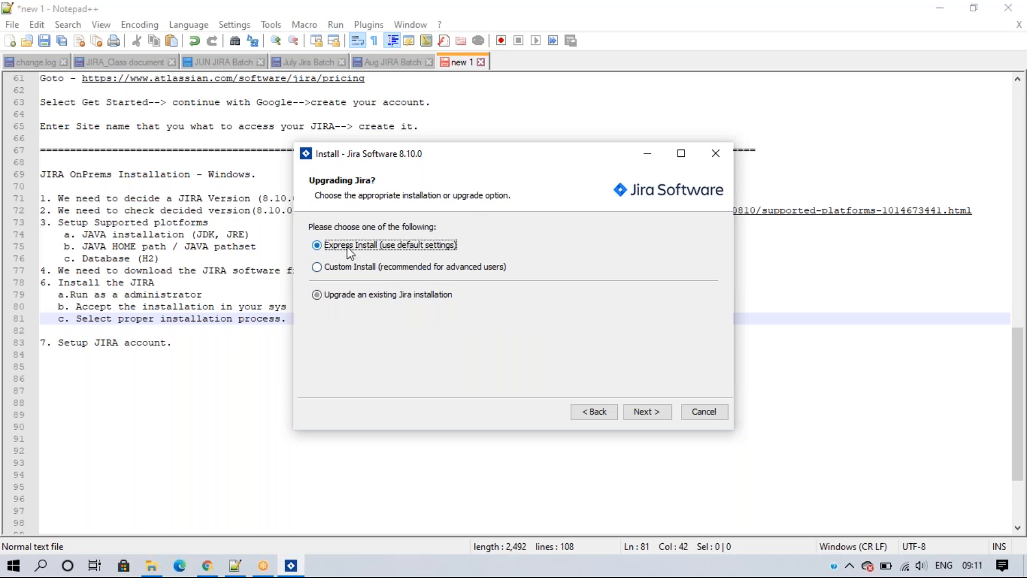
pyautogui.click(349, 266)
pyautogui.click(348, 246)
pyautogui.click(383, 269)
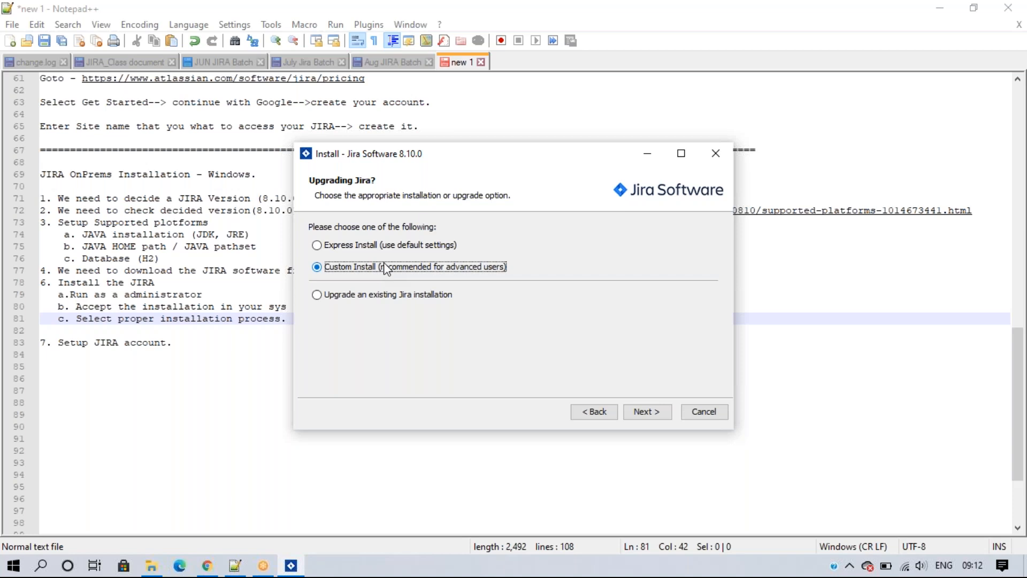
pyautogui.click(318, 298)
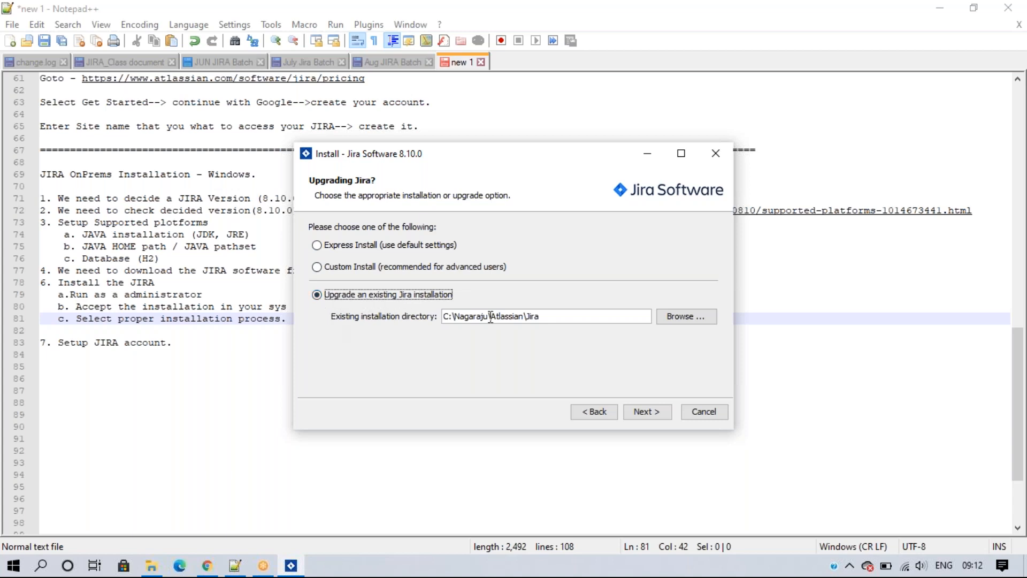
# Step: Choose Custom Install over Express and continue to the destination page showing C:\Program Files\Atlassian\Jira
pyautogui.click(340, 246)
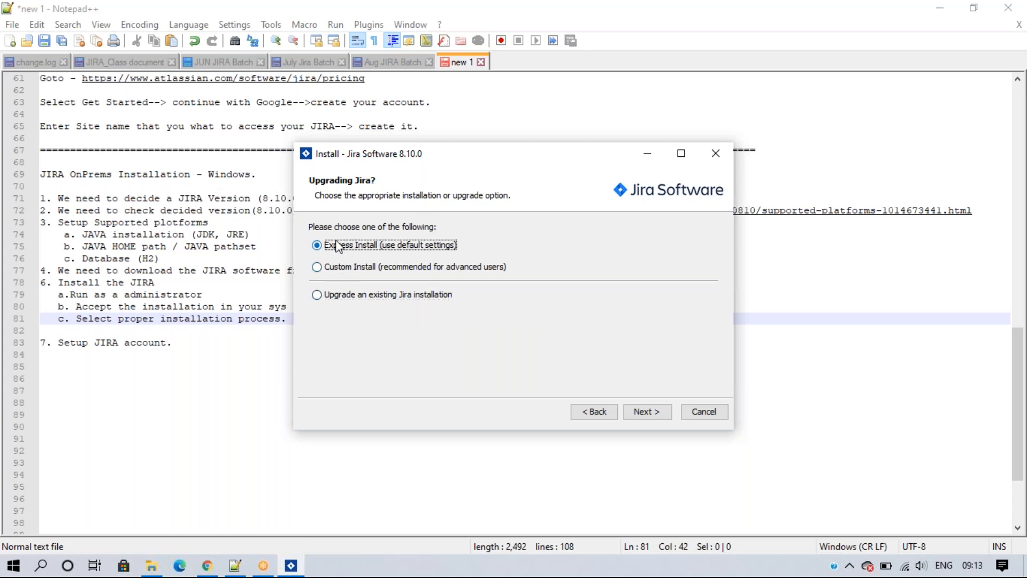
pyautogui.click(338, 271)
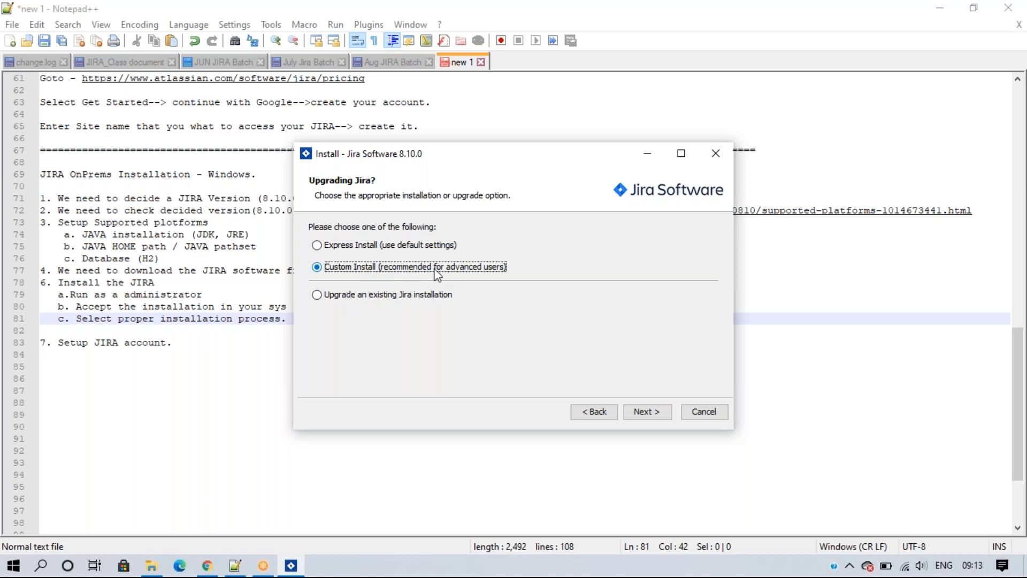
pyautogui.click(646, 412)
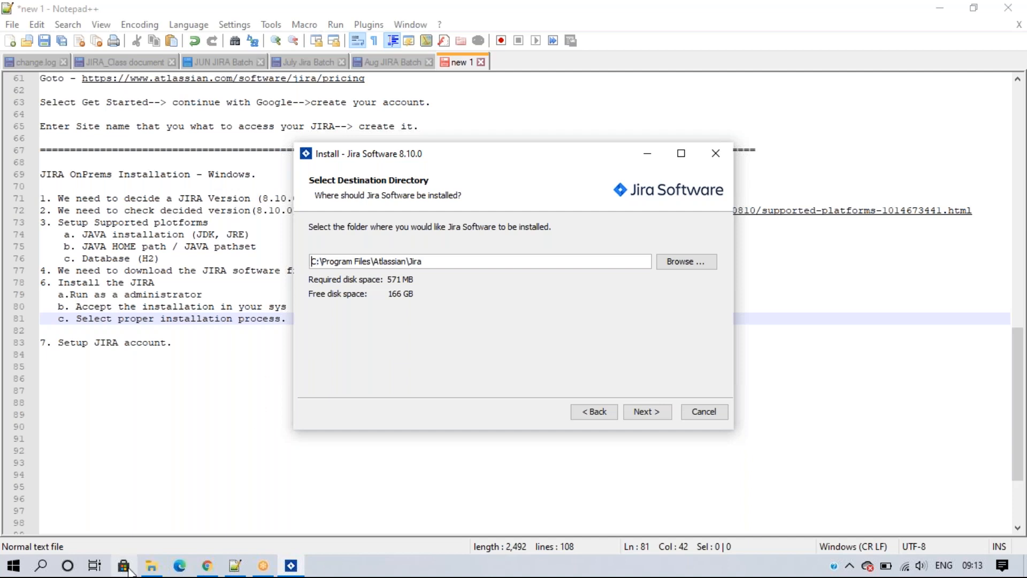
# Step: Browse This PC > C: > Users to the local administrator's folder, then return to the installer
pyautogui.click(152, 566)
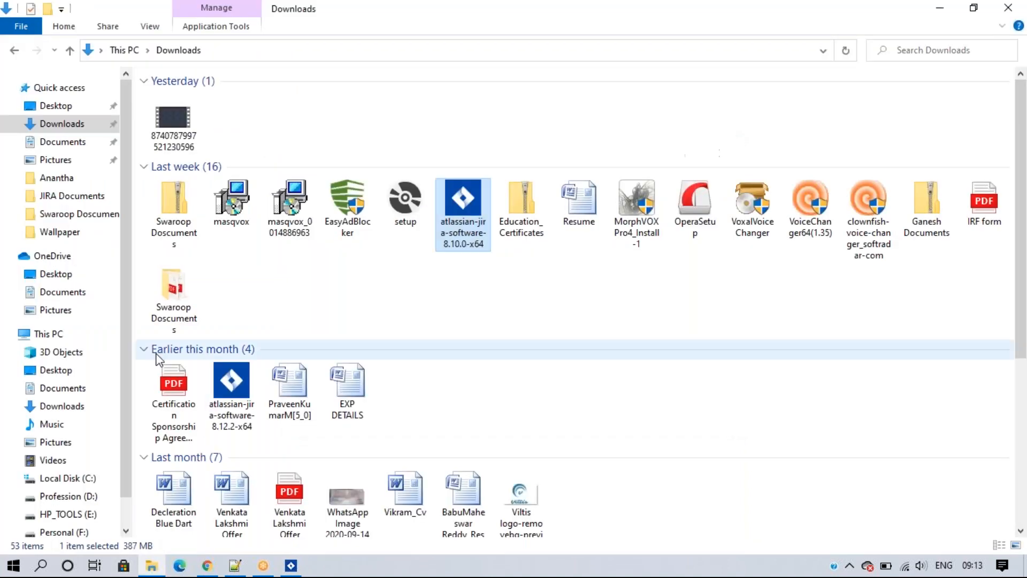
pyautogui.click(48, 334)
pyautogui.doubleClick(202, 201)
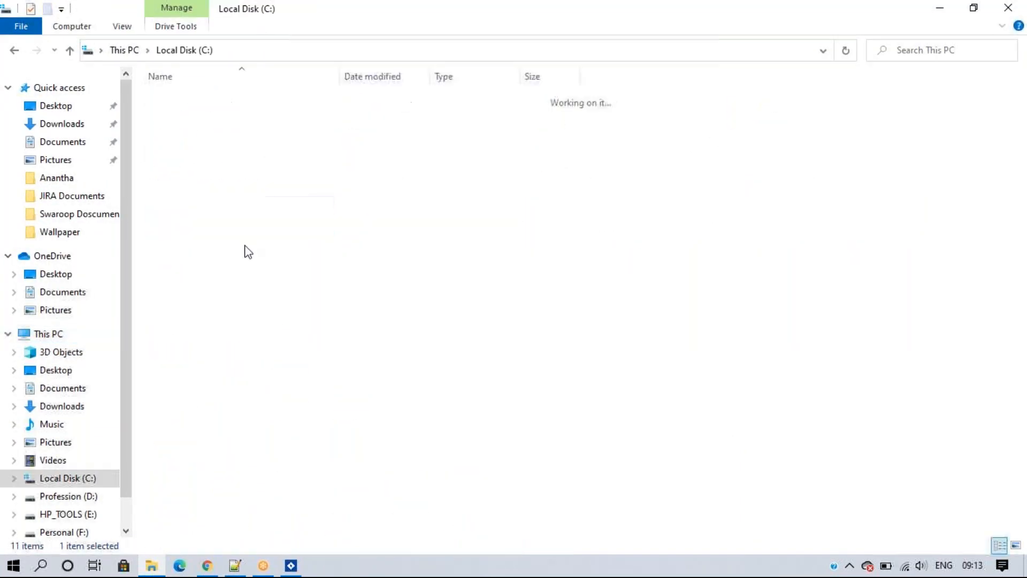
pyautogui.doubleClick(187, 258)
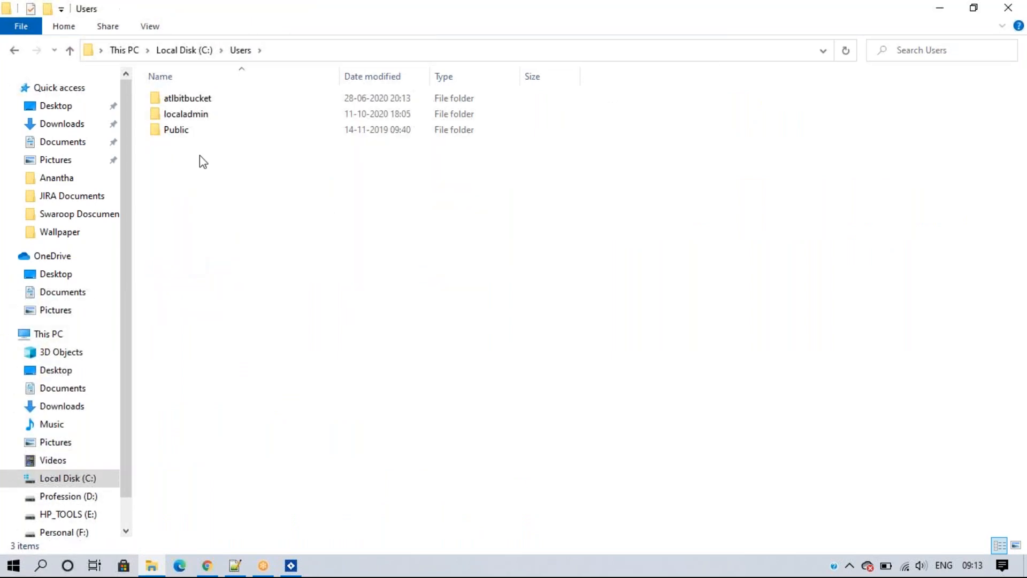
pyautogui.click(205, 120)
pyautogui.doubleClick(208, 115)
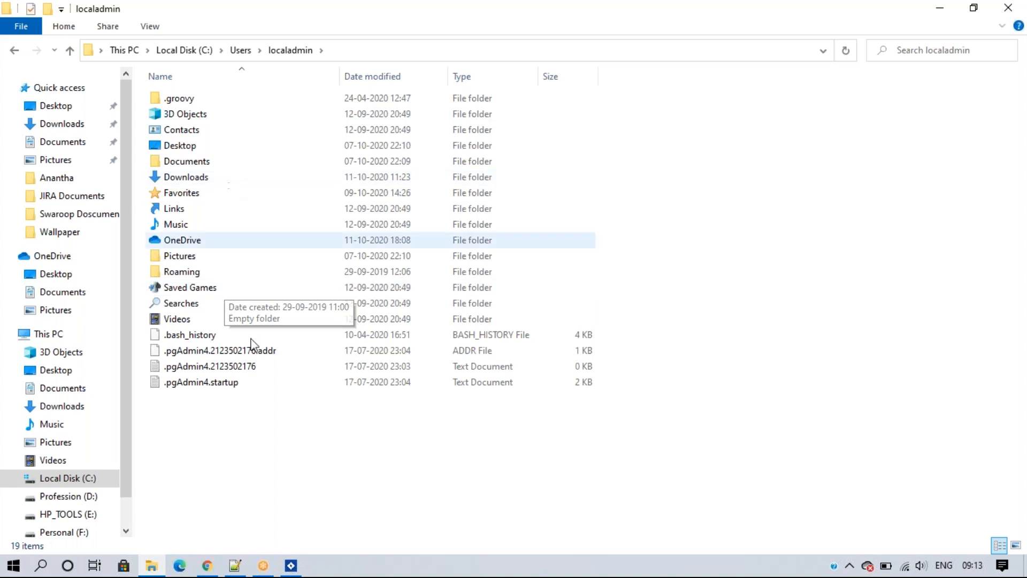
pyautogui.click(291, 566)
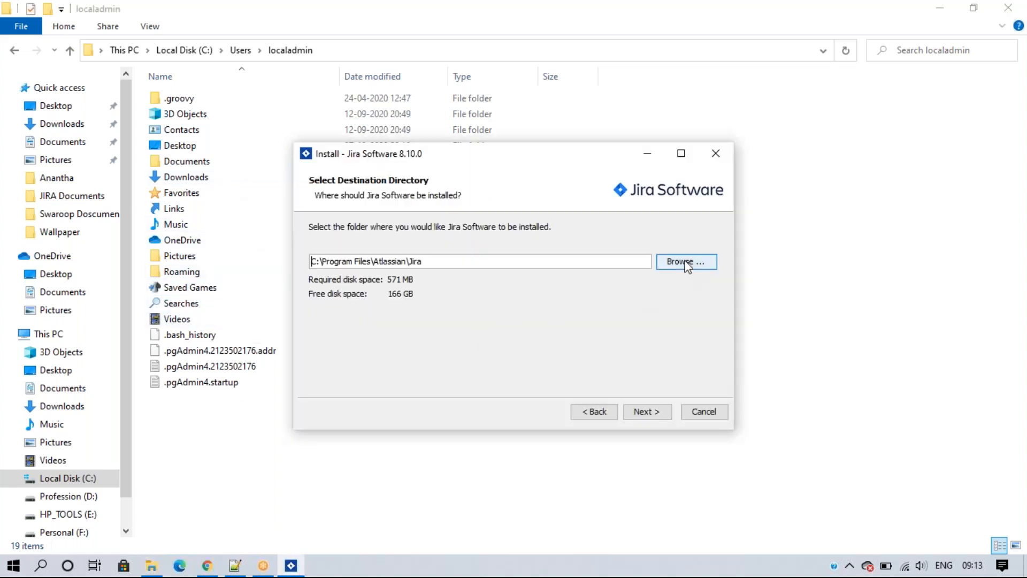
pyautogui.click(687, 263)
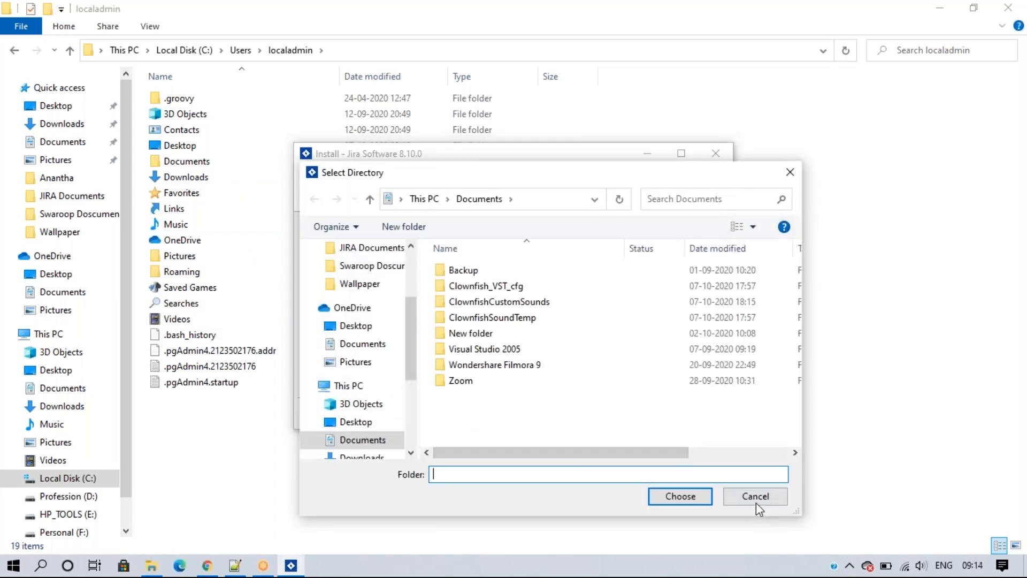
pyautogui.click(755, 497)
pyautogui.moveTo(372, 262); pyautogui.dragTo(463, 261)
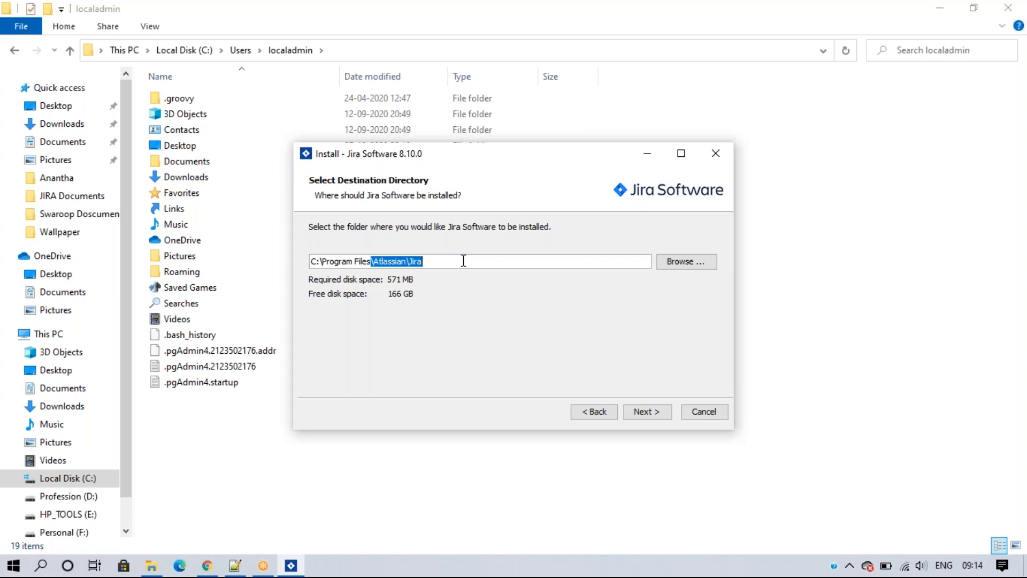
pyautogui.click(1002, 318)
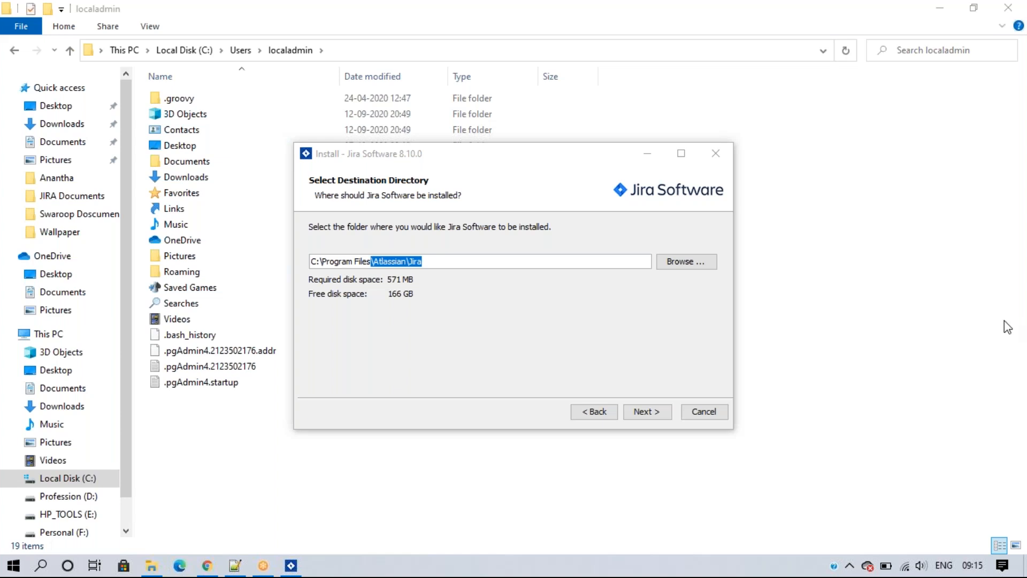
pyautogui.click(481, 320)
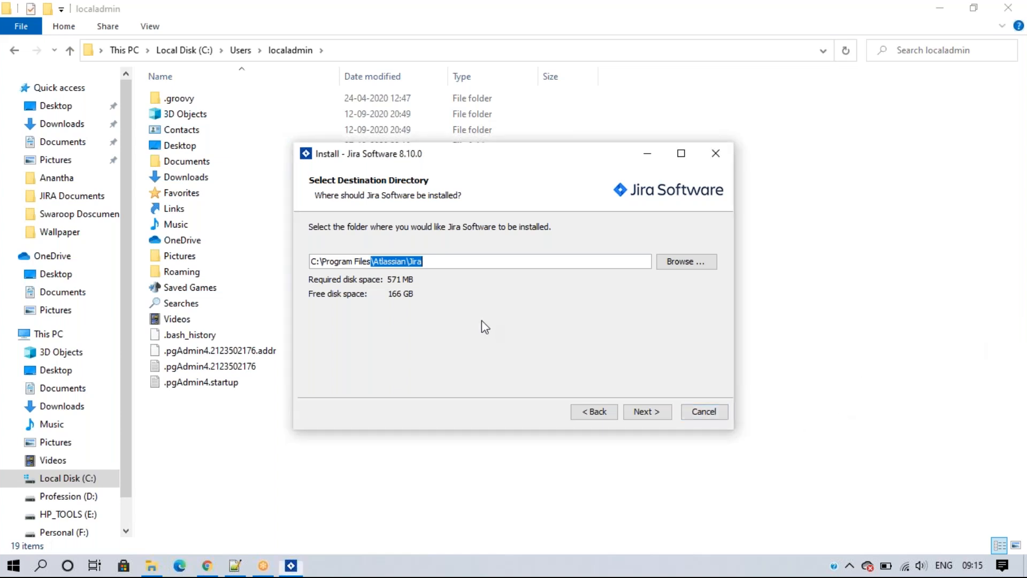
pyautogui.click(373, 262)
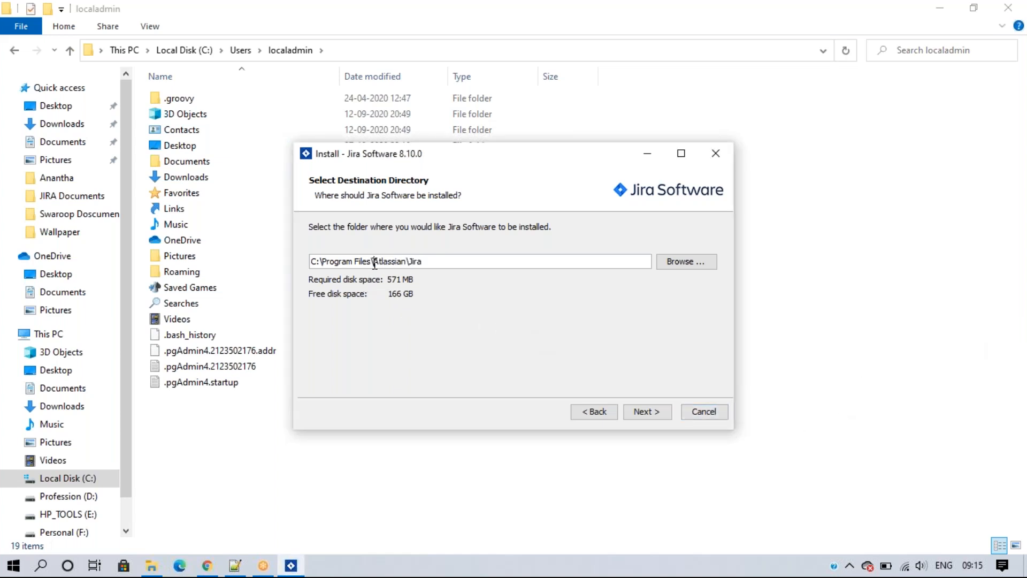
pyautogui.moveTo(373, 262); pyautogui.dragTo(297, 264)
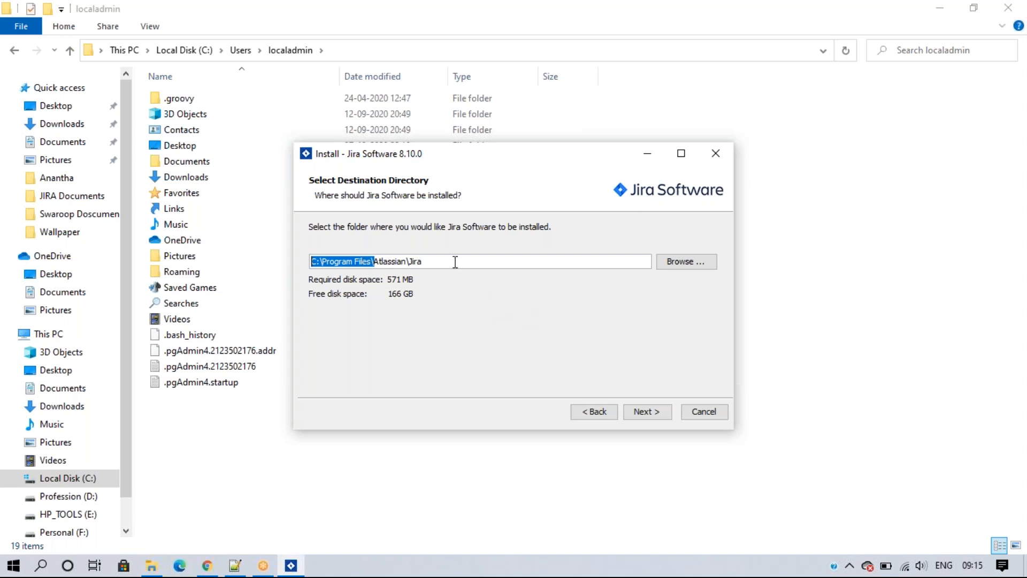
pyautogui.click(476, 261)
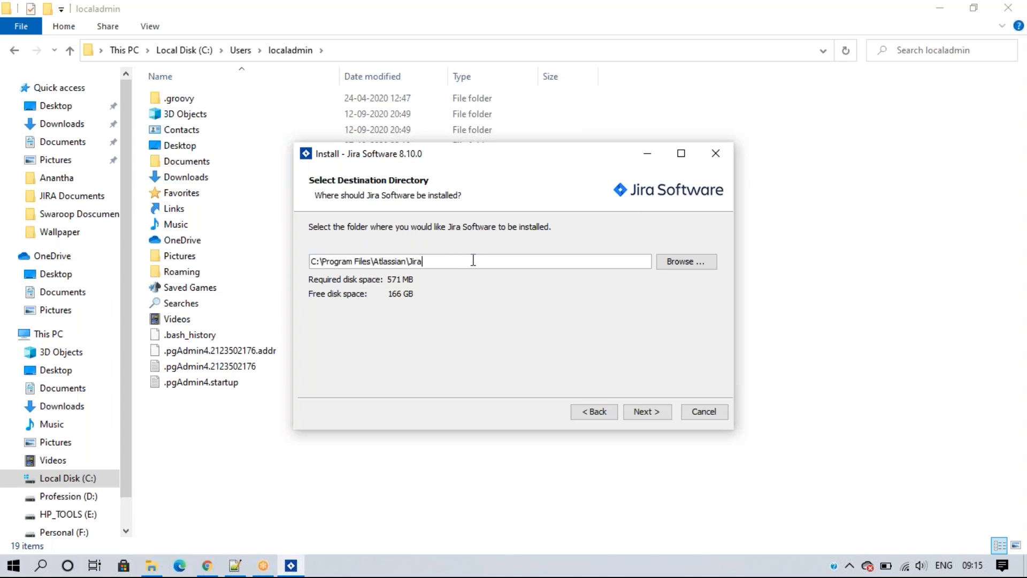
# Step: Reach the Jira home page and highlight parts of C:\Program Files\Atlassian\Application Data\Jira to review
pyautogui.click(647, 411)
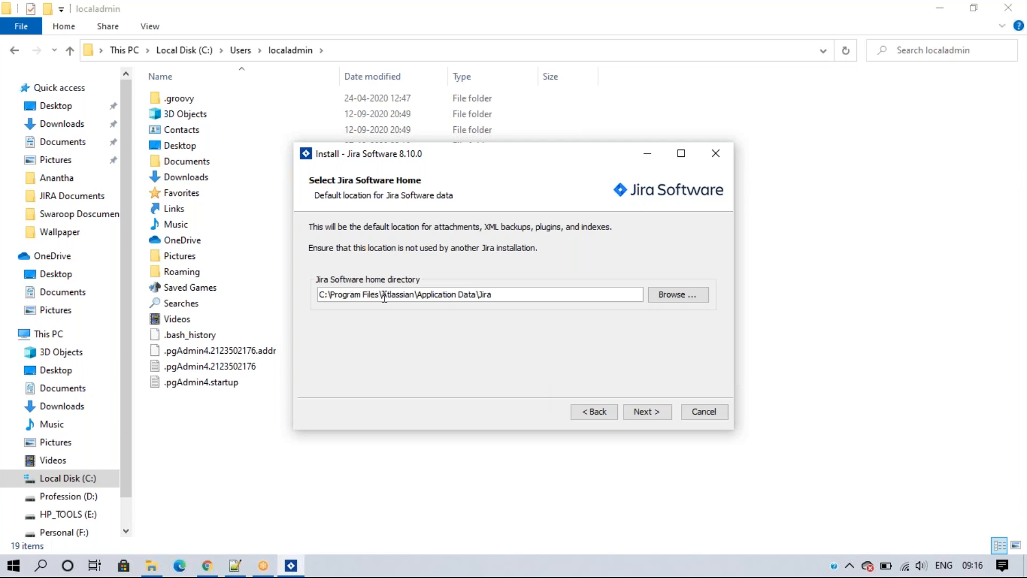
pyautogui.moveTo(382, 294); pyautogui.dragTo(300, 296)
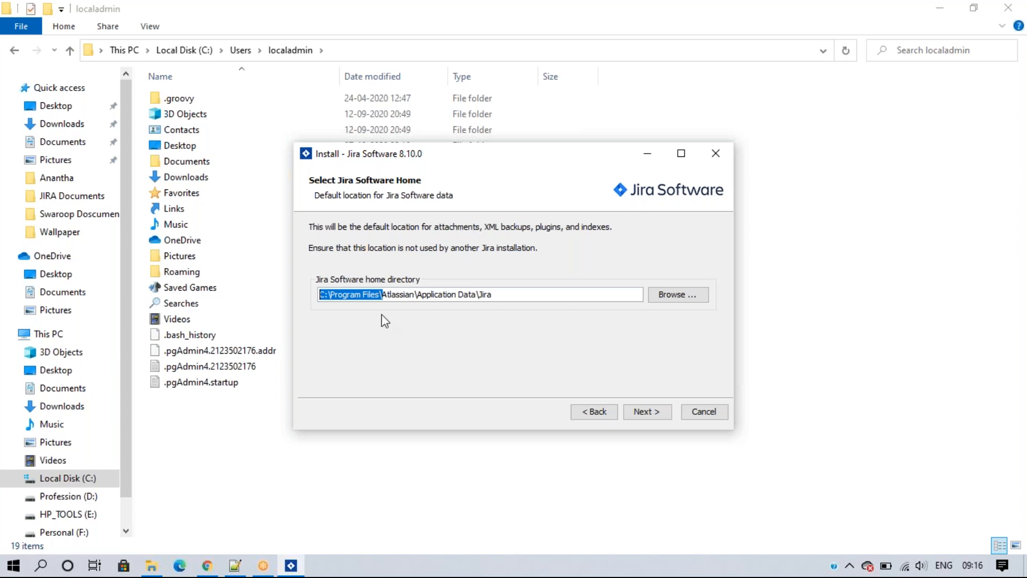
pyautogui.click(383, 294)
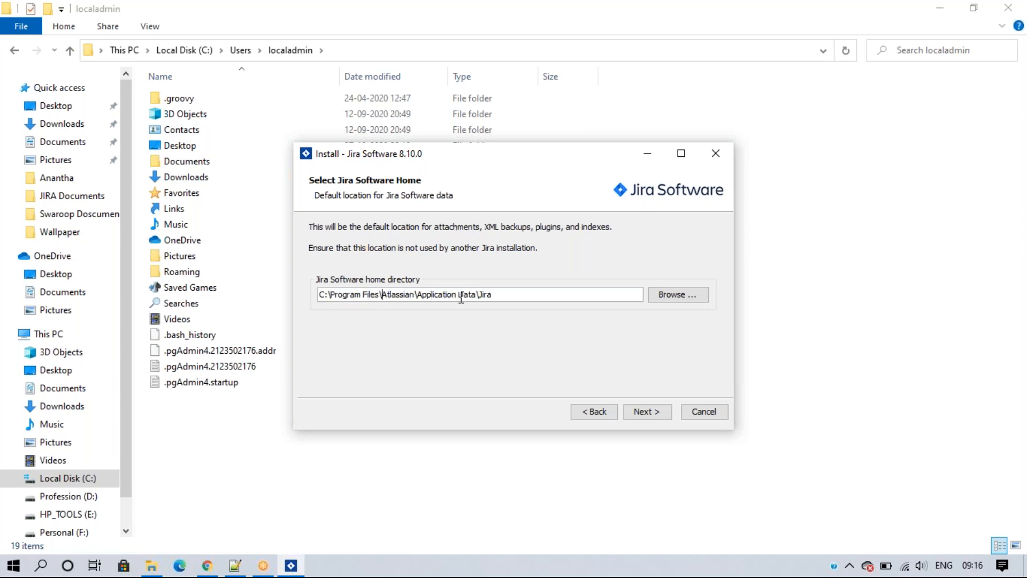
pyautogui.moveTo(502, 295); pyautogui.dragTo(380, 295)
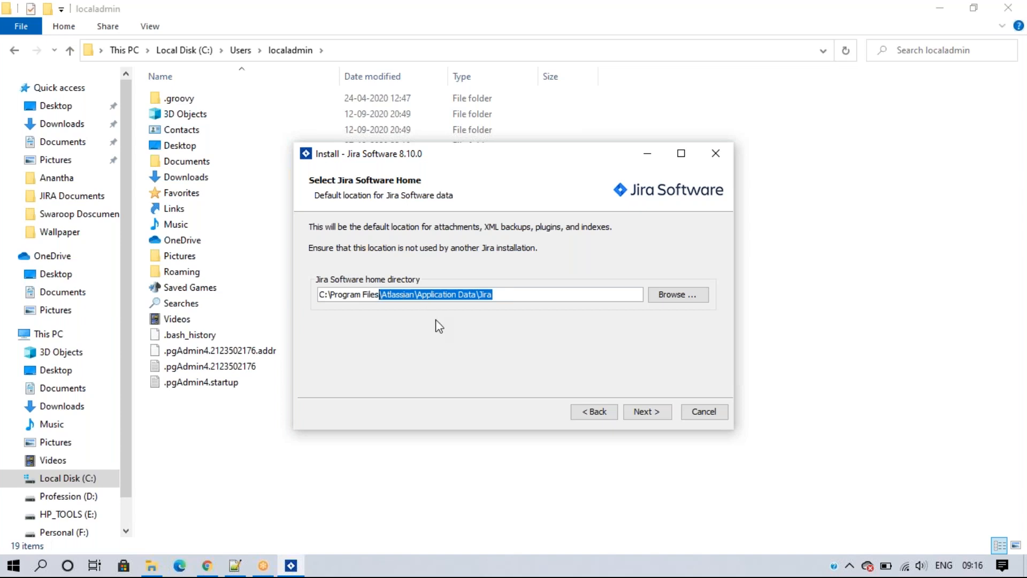
pyautogui.click(84, 337)
# Step: Inspect the earlier install's Atlassian and Jira folders, go back to C:, then return to the installer
pyautogui.click(226, 215)
pyautogui.doubleClick(226, 211)
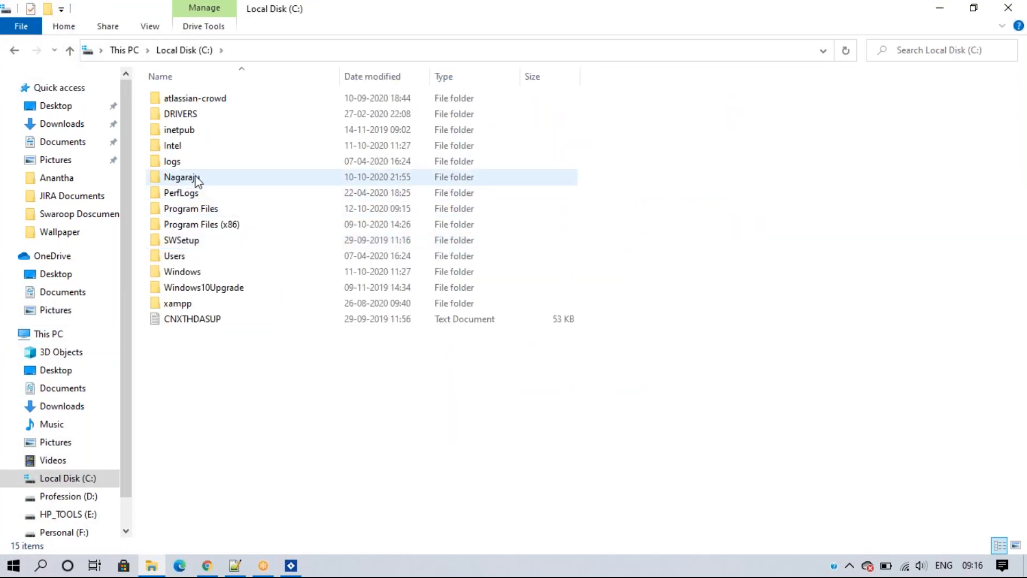
pyautogui.doubleClick(181, 177)
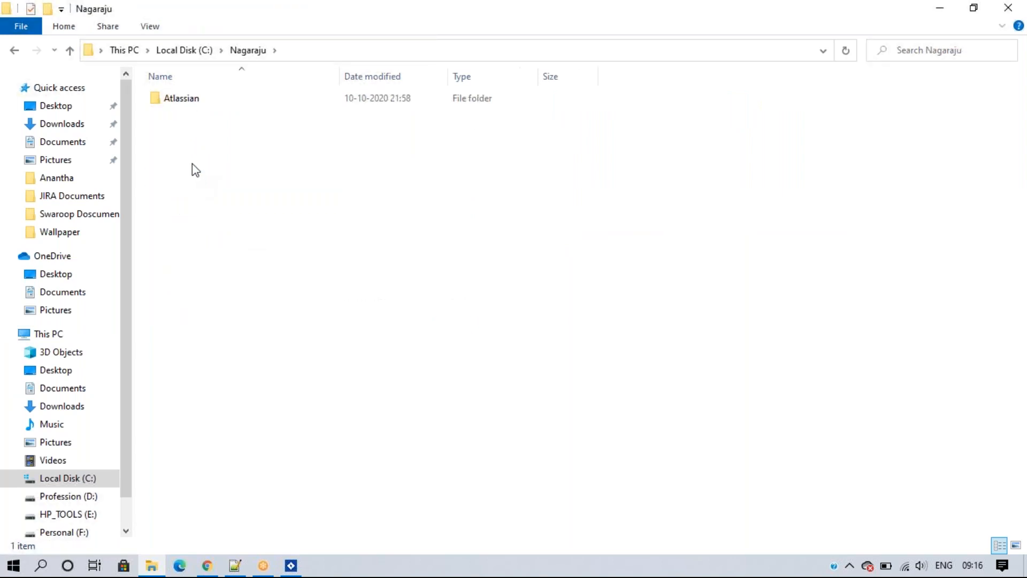
pyautogui.doubleClick(210, 104)
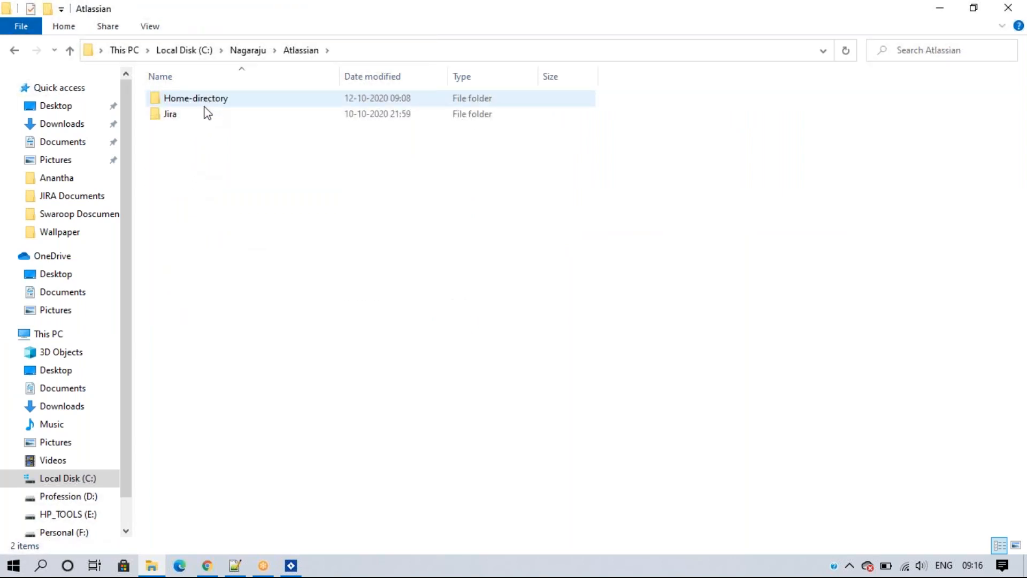
pyautogui.click(200, 112)
pyautogui.doubleClick(202, 116)
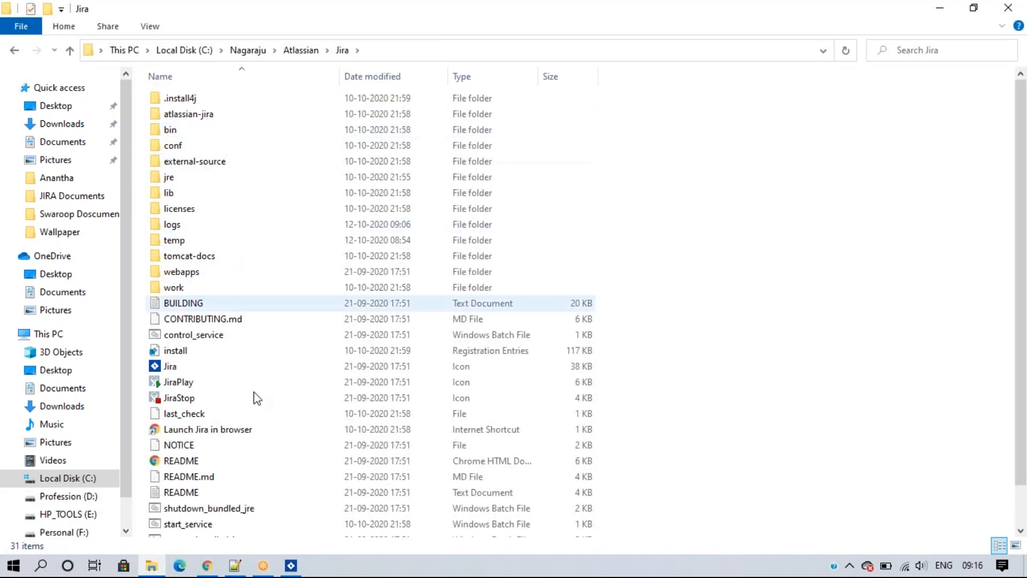
pyautogui.click(247, 50)
pyautogui.doubleClick(222, 103)
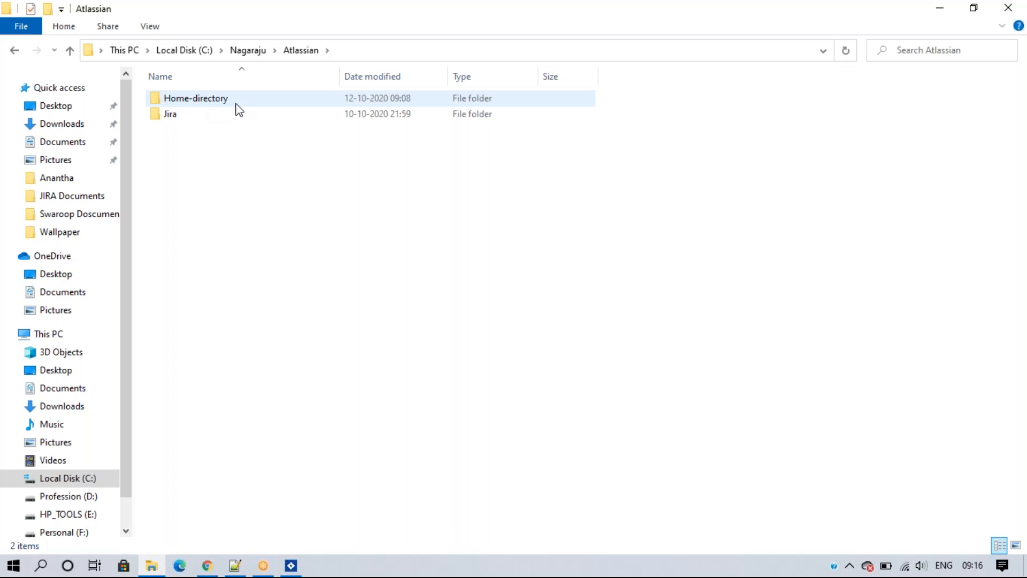
pyautogui.click(187, 50)
pyautogui.click(290, 566)
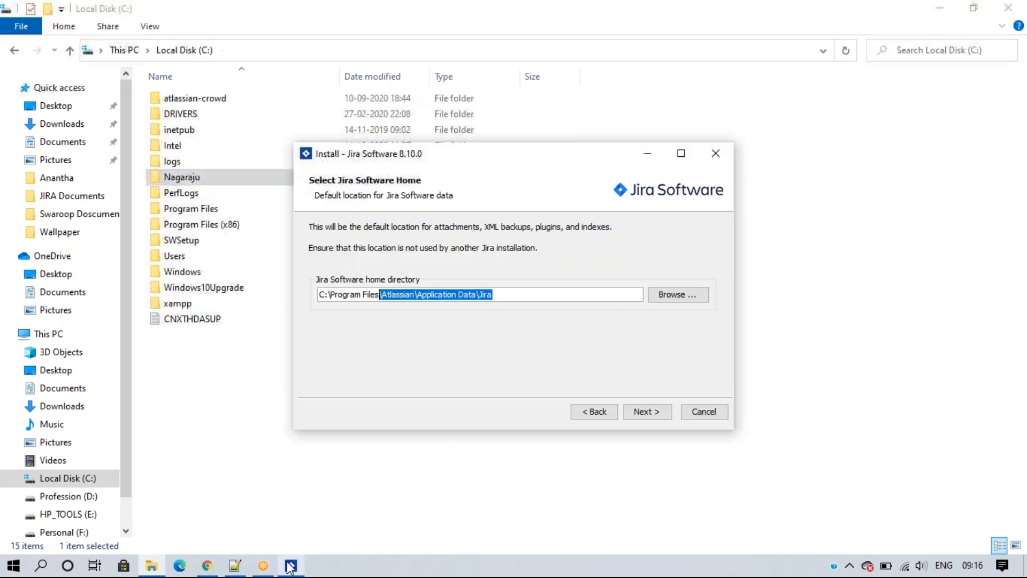
# Step: Highlight Atlassian\Application Data\Jira in the home path, then accept it to reach the Start Menu Folder page
pyautogui.click(508, 293)
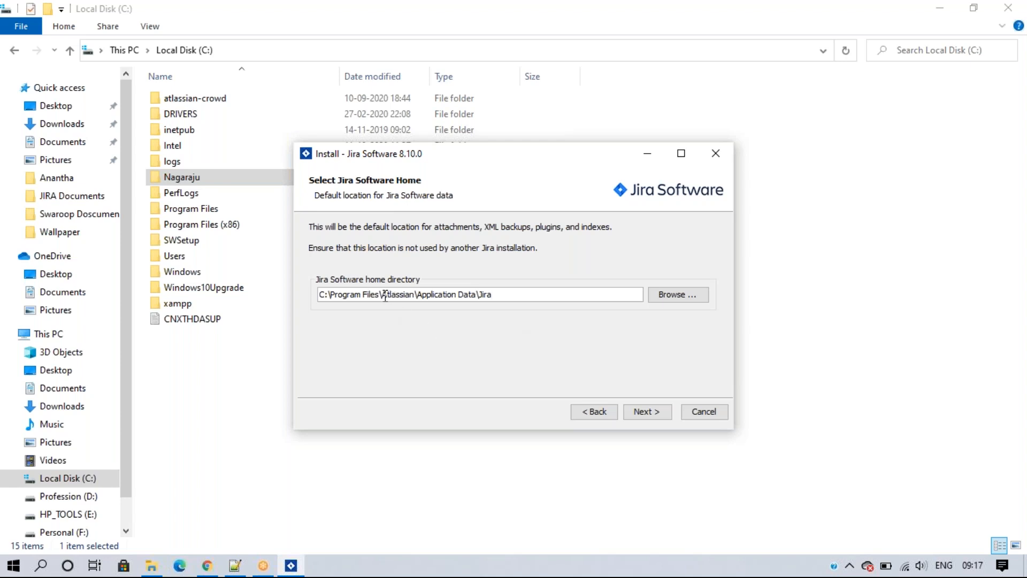
pyautogui.moveTo(382, 296); pyautogui.dragTo(525, 294)
pyautogui.moveTo(379, 295); pyautogui.dragTo(314, 304)
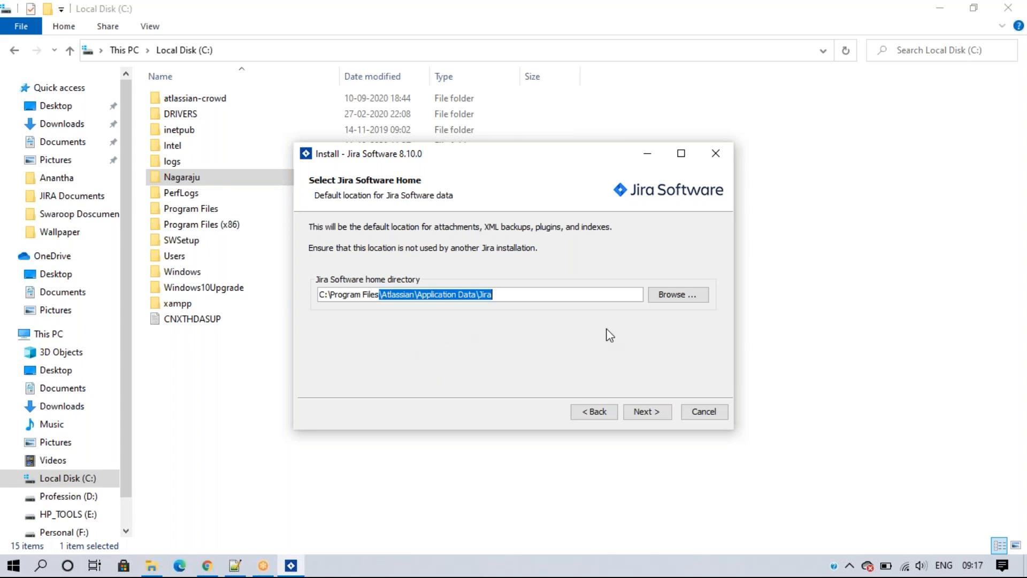
pyautogui.click(646, 415)
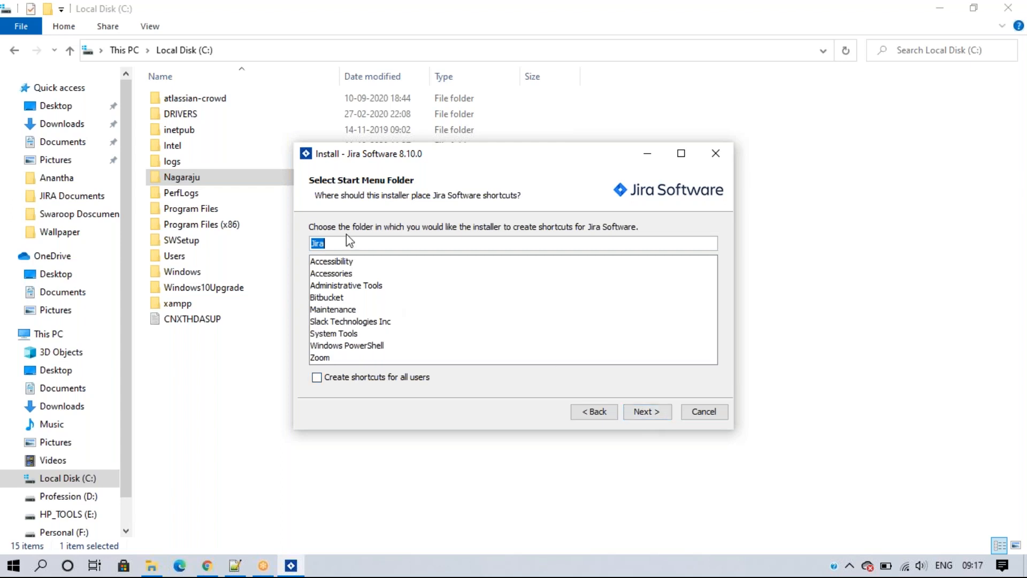
pyautogui.click(337, 245)
pyautogui.write('123')
pyautogui.press('BackSpace')
pyautogui.press('BackSpace')
pyautogui.press('BackSpace')
# Step: Accept the 'Jira' Start Menu folder and select custom ports, showing HTTP 8080 and control 8005
pyautogui.click(645, 416)
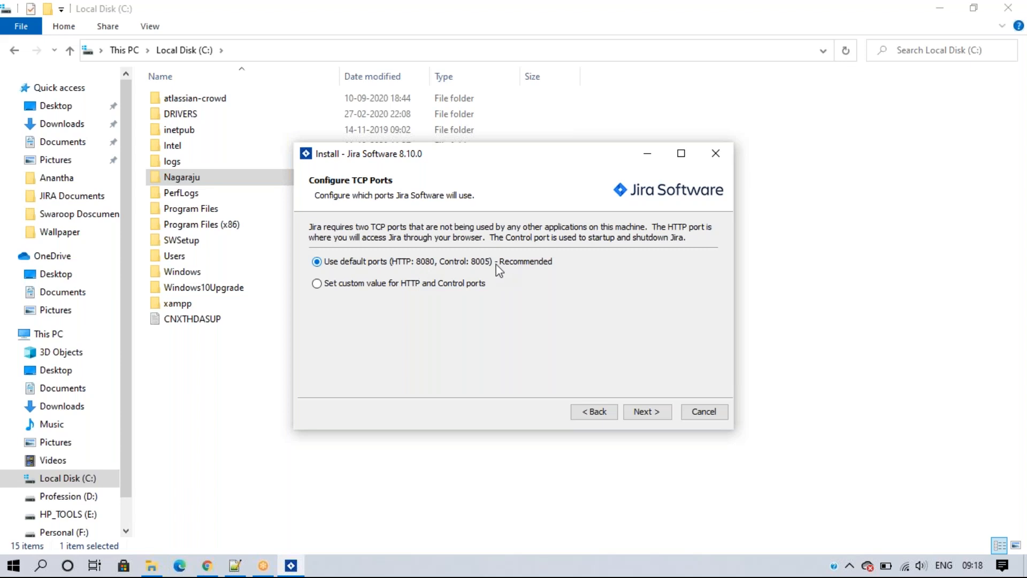
pyautogui.click(316, 283)
pyautogui.click(425, 305)
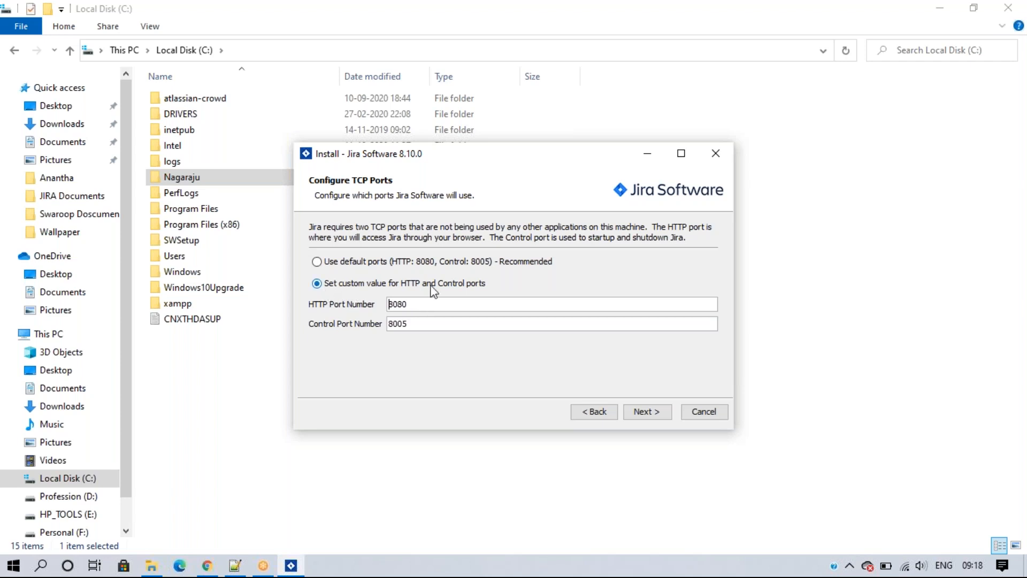
# Step: Settle on 'Use default ports' (HTTP 8080, control 8005) and advance to the Run as service page
pyautogui.click(319, 260)
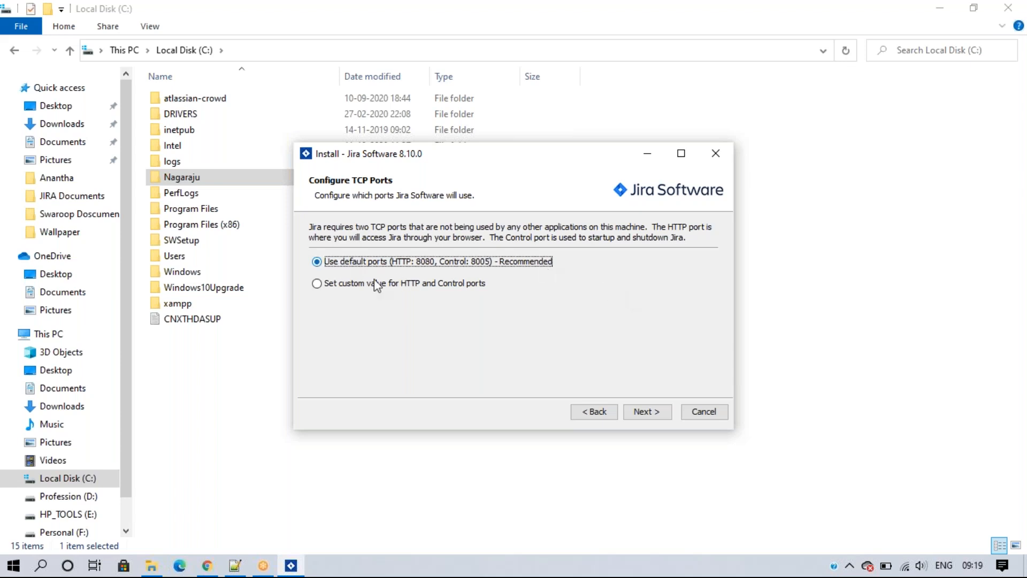
pyautogui.click(317, 283)
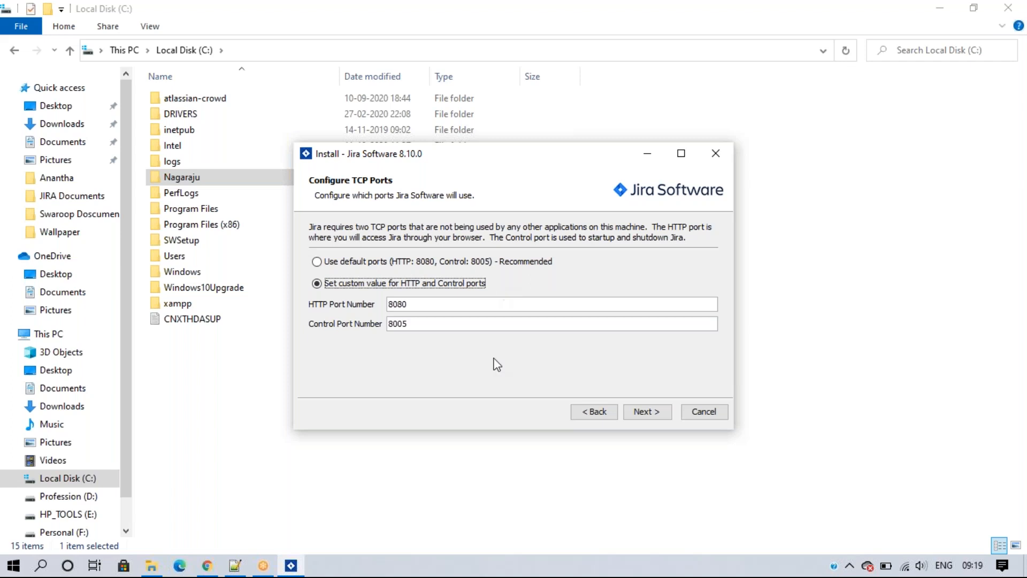
pyautogui.click(317, 262)
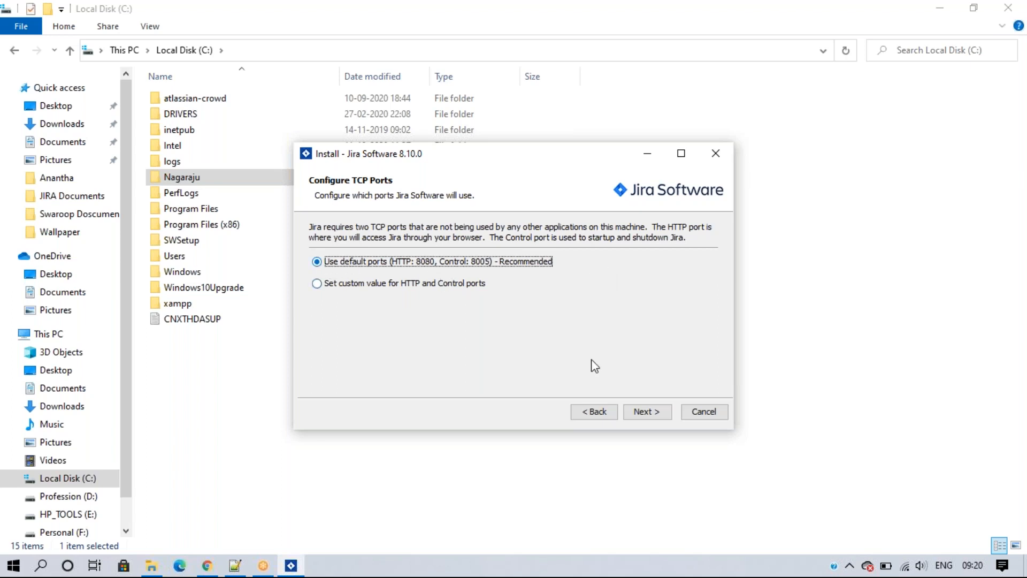
pyautogui.click(645, 413)
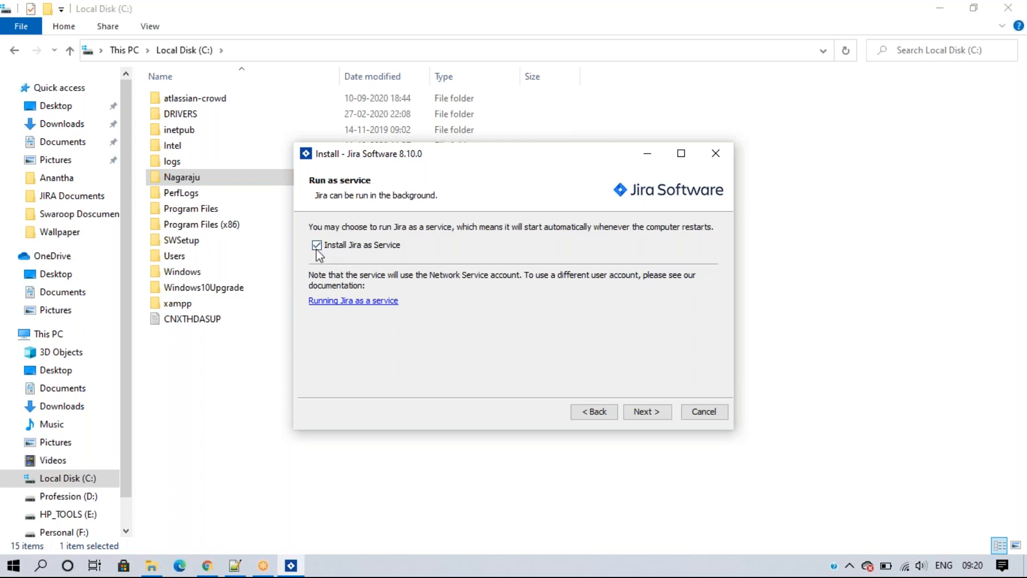
# Step: Keep 'Install Jira as Service' checked and advance to the Installation Summary
pyautogui.click(644, 412)
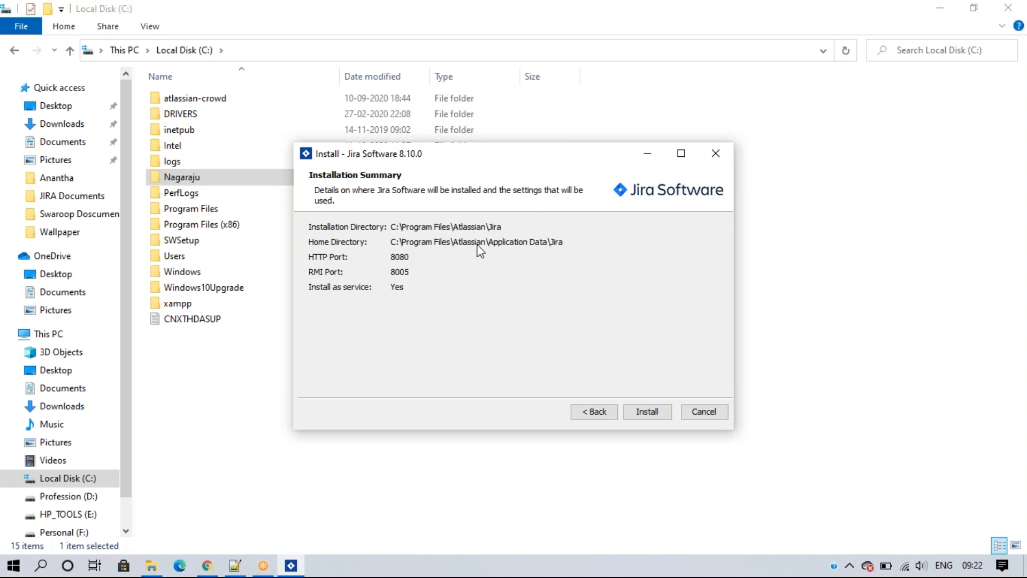
# Step: Install Jira Software 8.10.0 with the summarized settings, leaving 'Start Jira Software 8.10.0 now' checked
pyautogui.click(648, 412)
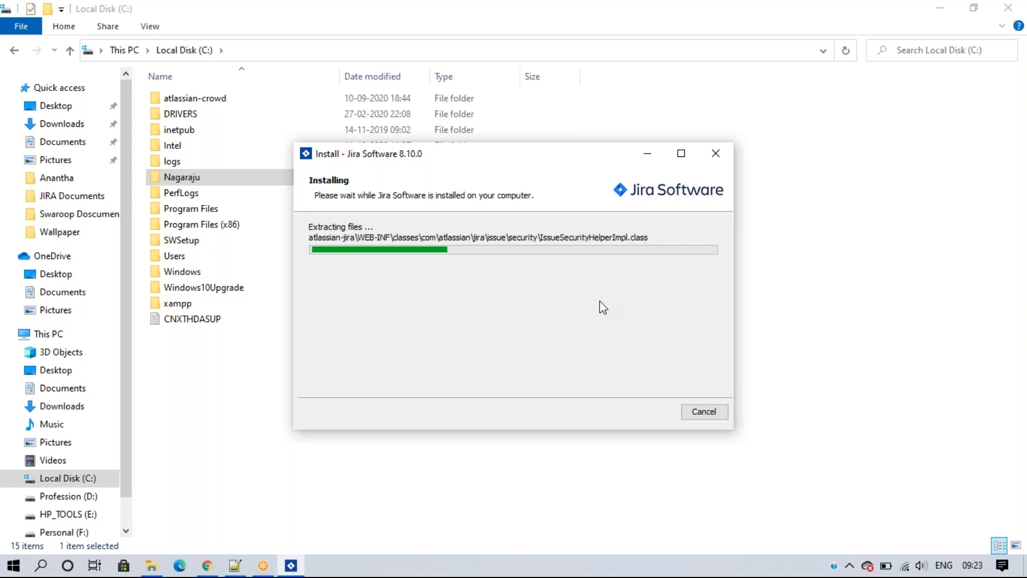
pyautogui.click(1013, 319)
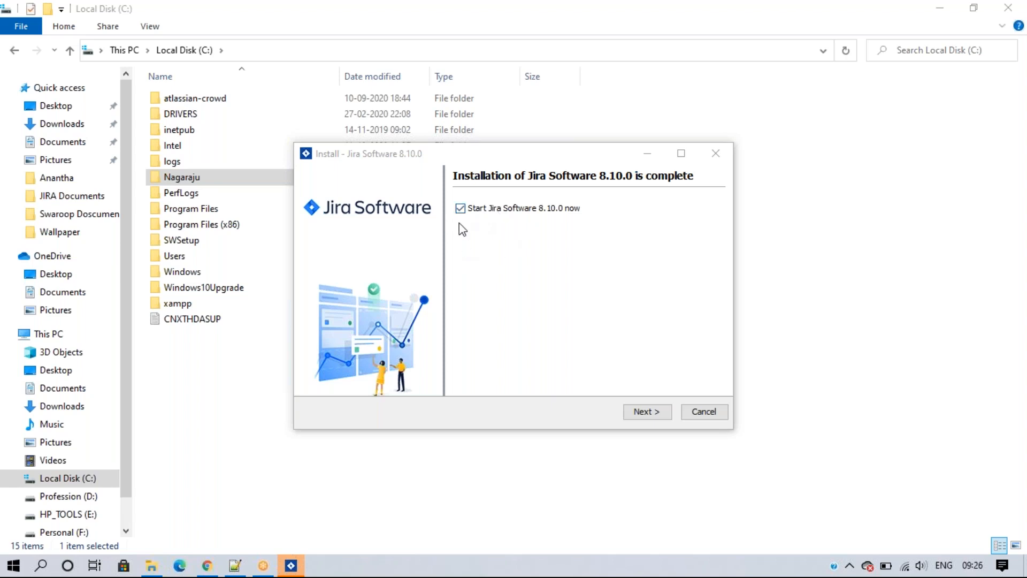
# Step: Start Jira and finish the installer with 'Launch Jira Software in browser' checked, opening localhost:8080
pyautogui.click(642, 411)
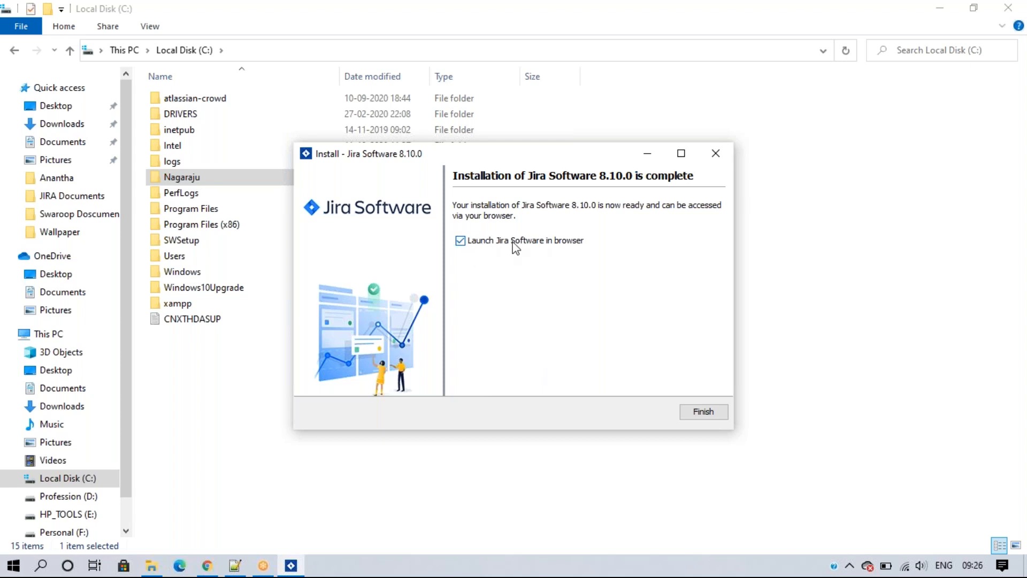
pyautogui.click(695, 415)
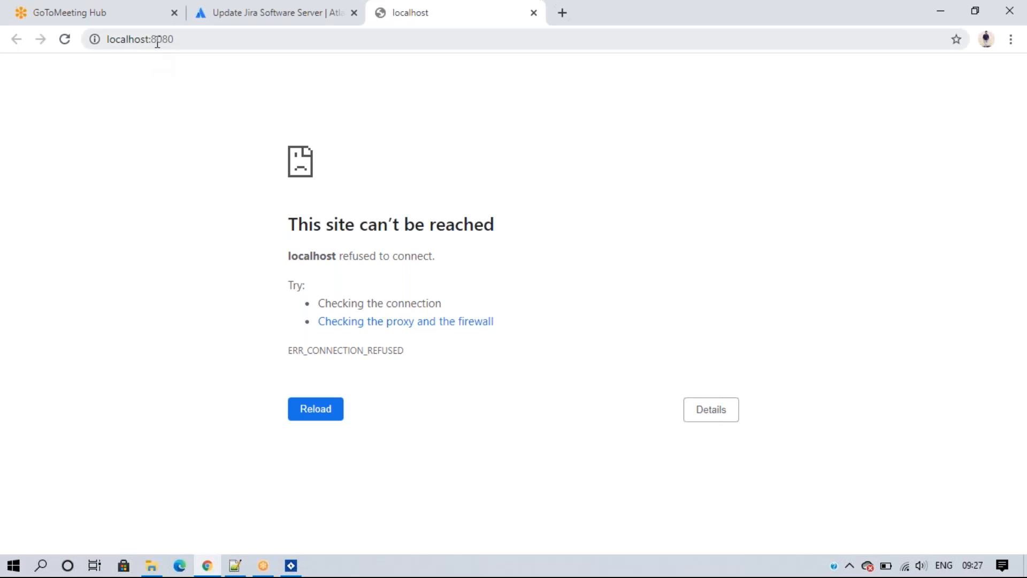
# Step: Re-enter localhost:8080 in Chrome and restore the browser window in front of the finished installer
pyautogui.click(183, 39)
pyautogui.press('Return')
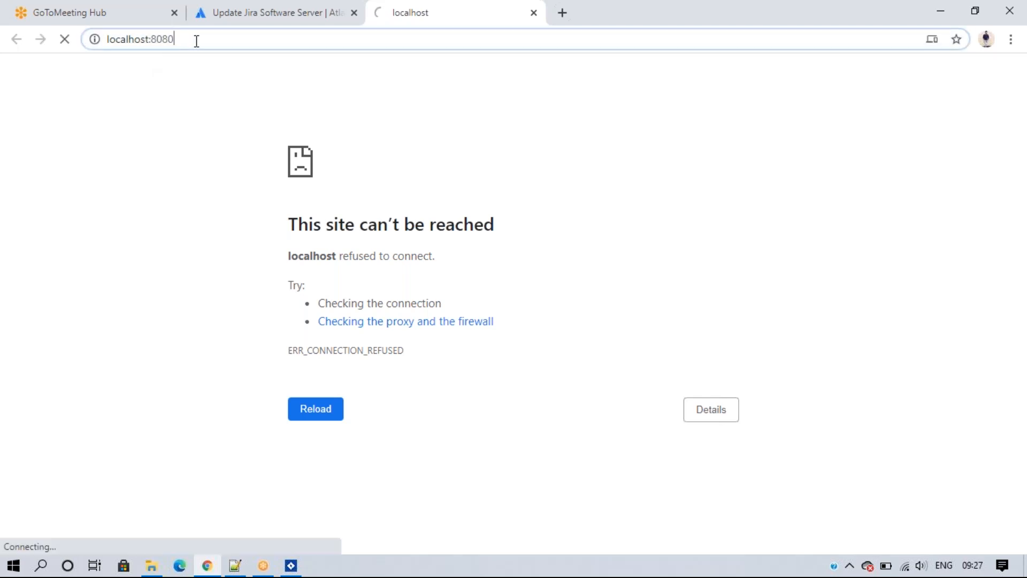
pyautogui.press('Left')
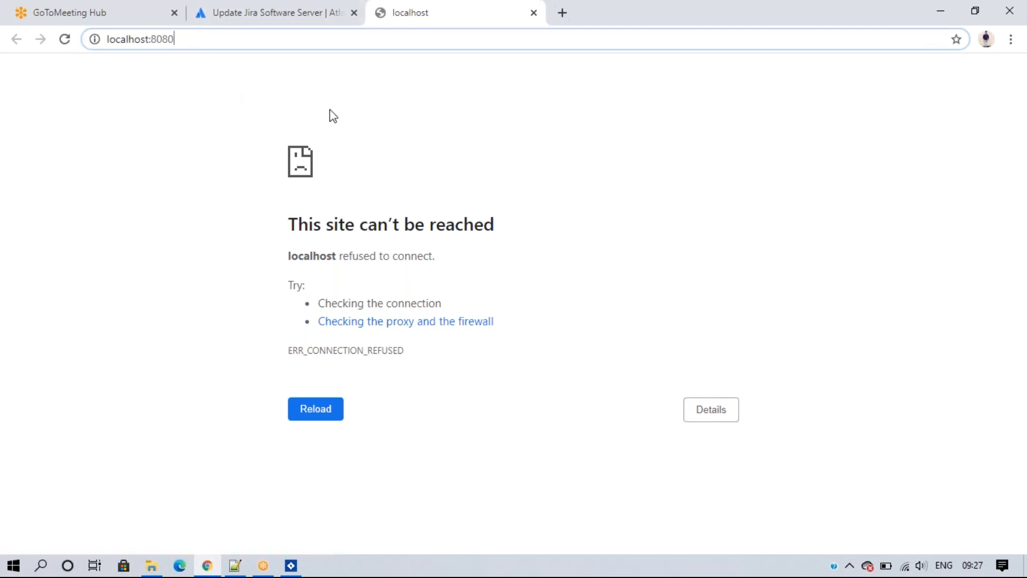
pyautogui.click(290, 567)
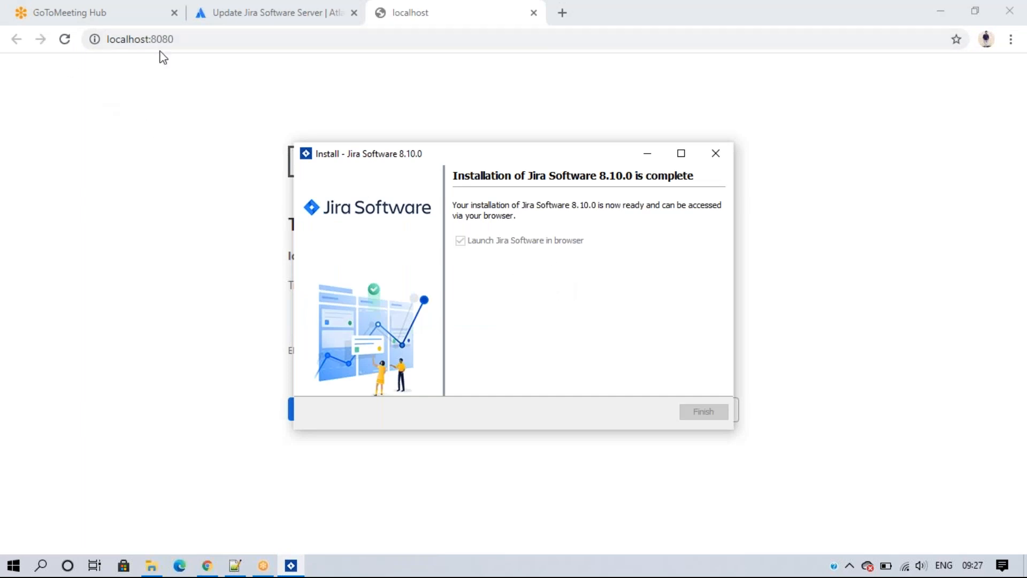
pyautogui.click(985, 11)
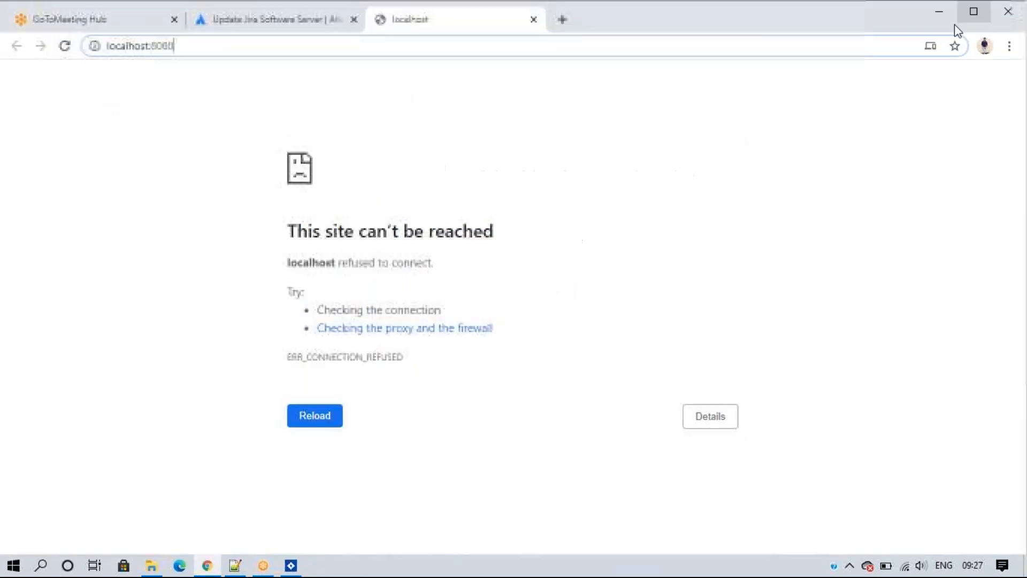
# Step: Reload localhost:8080 several more times; it still refuses, so bring up the Local Disk (C:) window
pyautogui.click(64, 46)
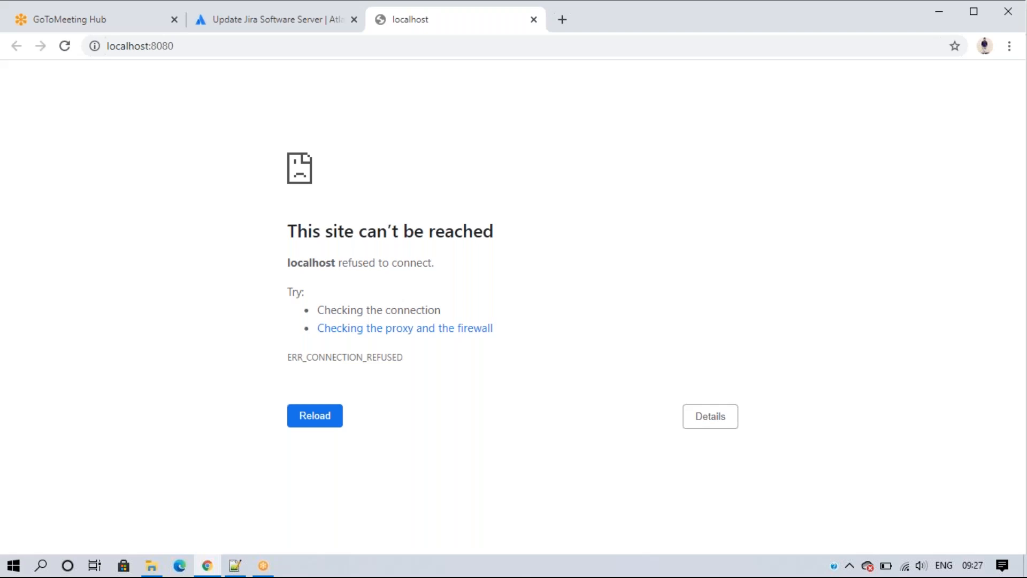
pyautogui.press('F5')
pyautogui.click(65, 47)
pyautogui.click(67, 46)
pyautogui.click(65, 47)
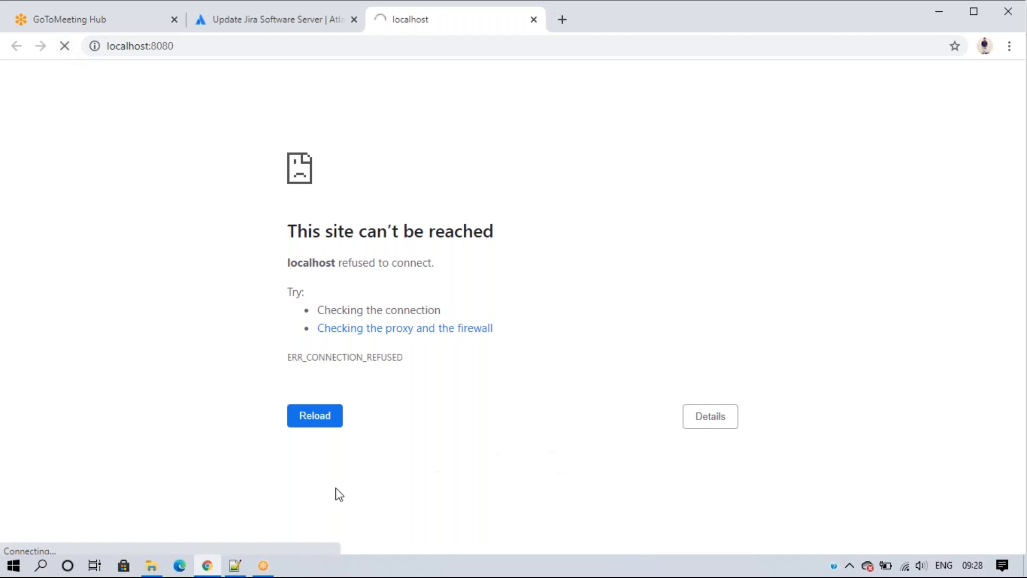
pyautogui.click(152, 565)
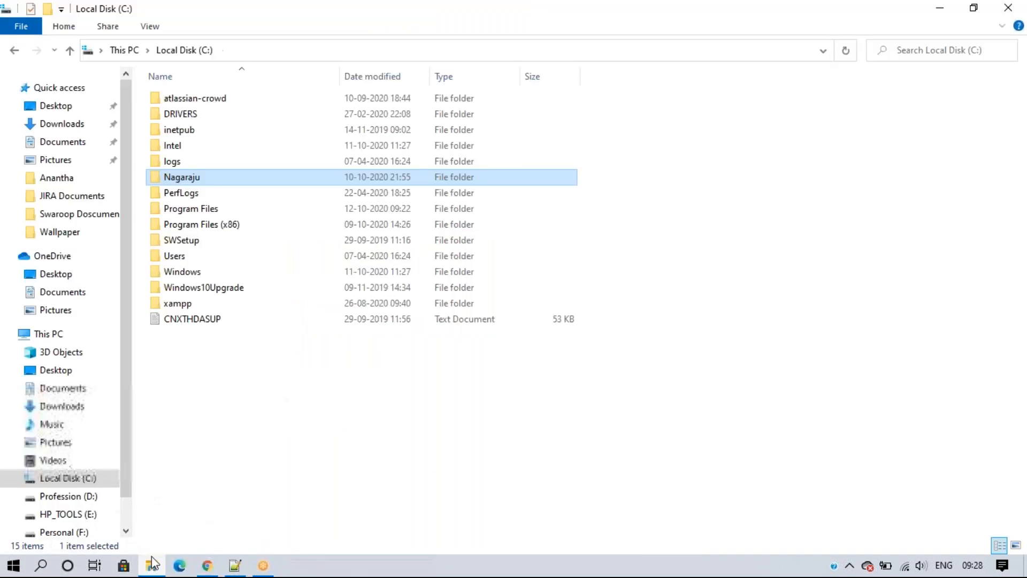
# Step: Go to Program Files > Atlassian > Jira and grant permanent access to that Jira folder
pyautogui.click(278, 445)
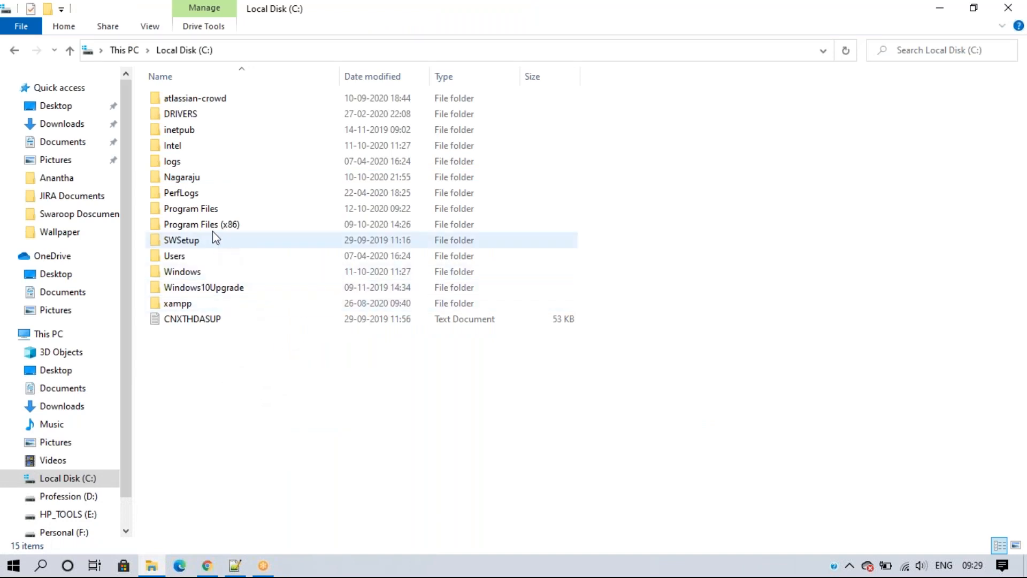
pyautogui.doubleClick(200, 210)
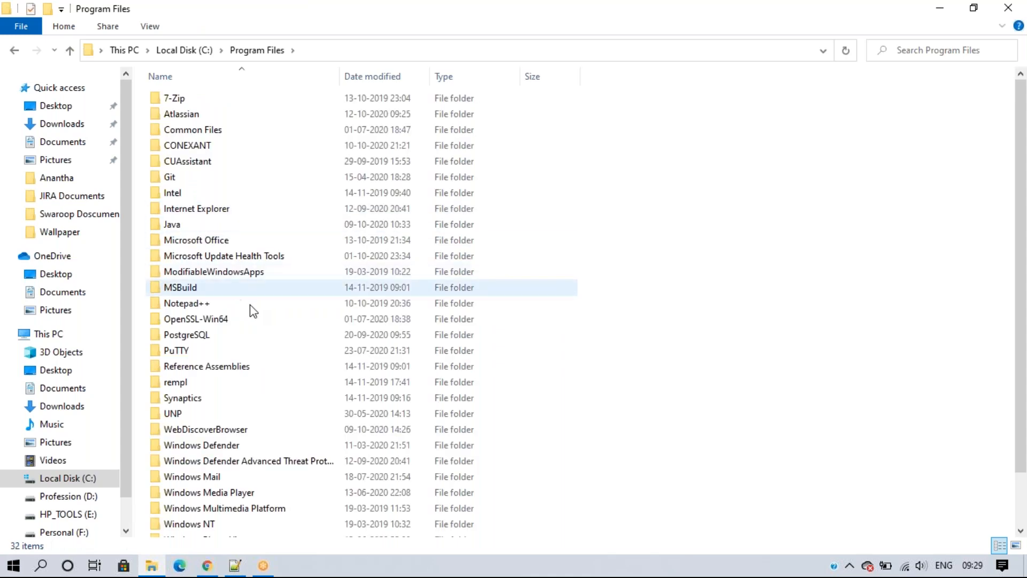
pyautogui.doubleClick(198, 115)
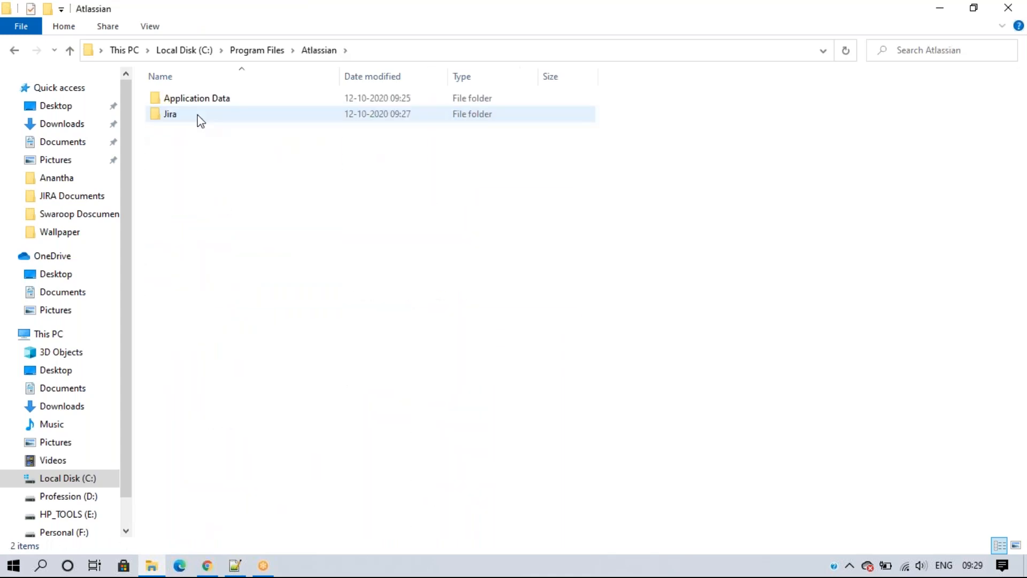
pyautogui.doubleClick(190, 112)
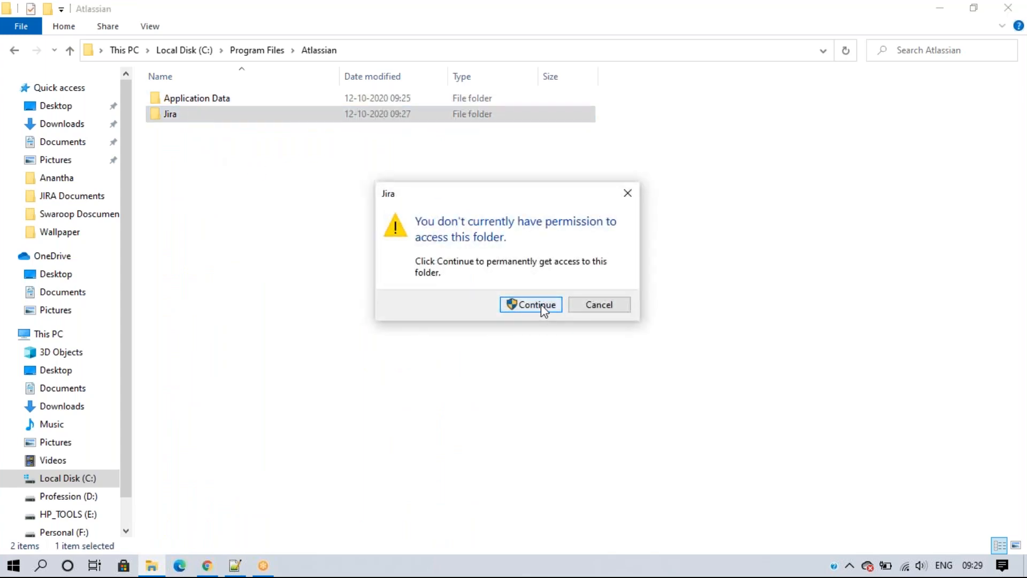
pyautogui.click(544, 310)
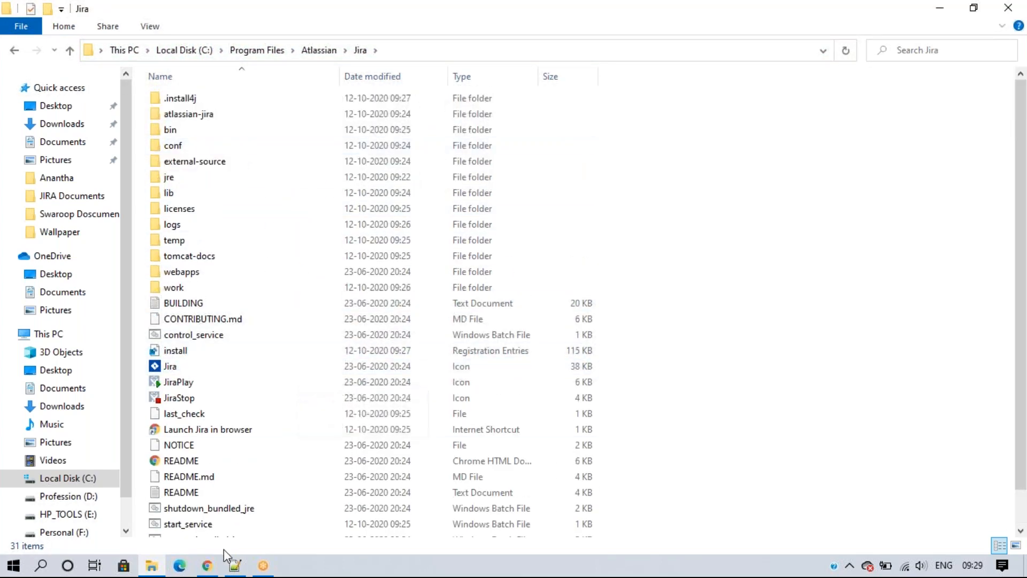
# Step: Open Atlassian > Application Data > Jira and grant permanent access to that empty folder
pyautogui.click(318, 51)
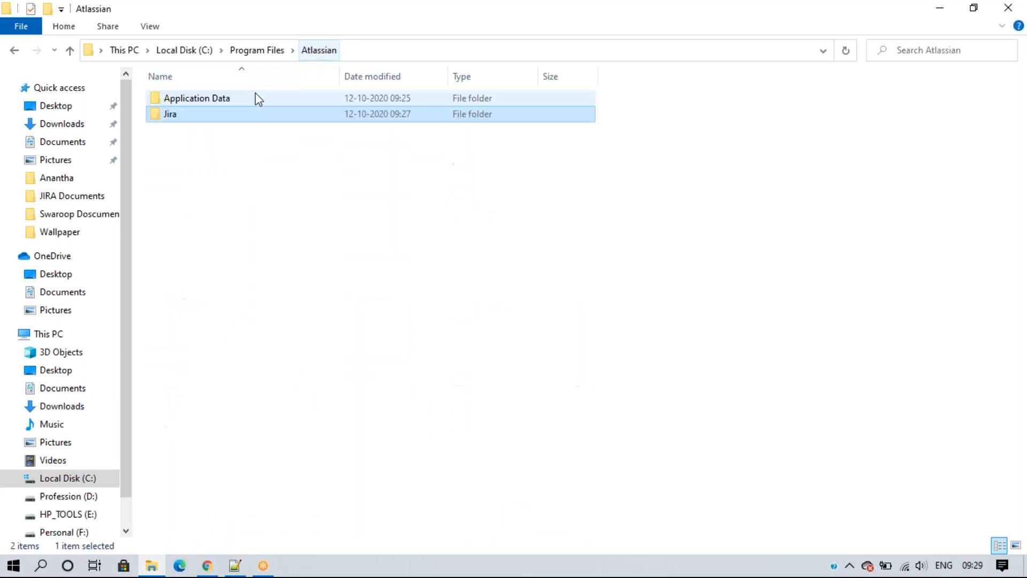
pyautogui.doubleClick(209, 98)
pyautogui.doubleClick(207, 99)
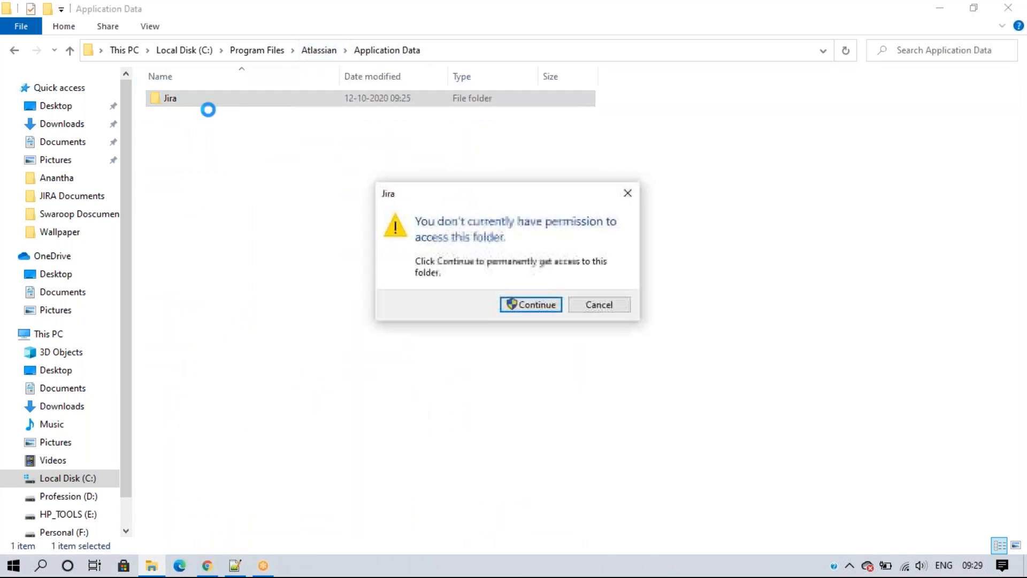
pyautogui.click(514, 305)
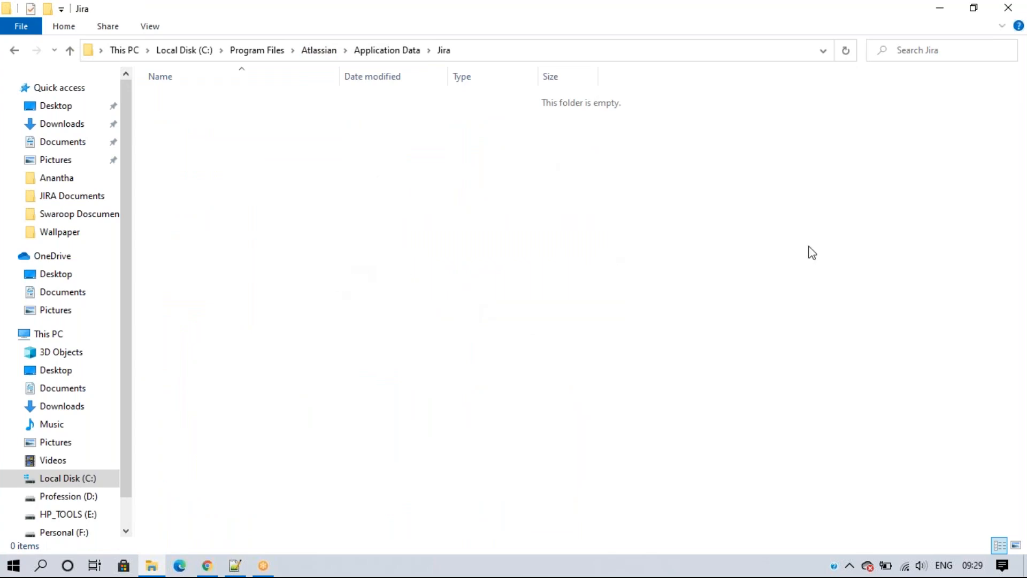
pyautogui.click(998, 313)
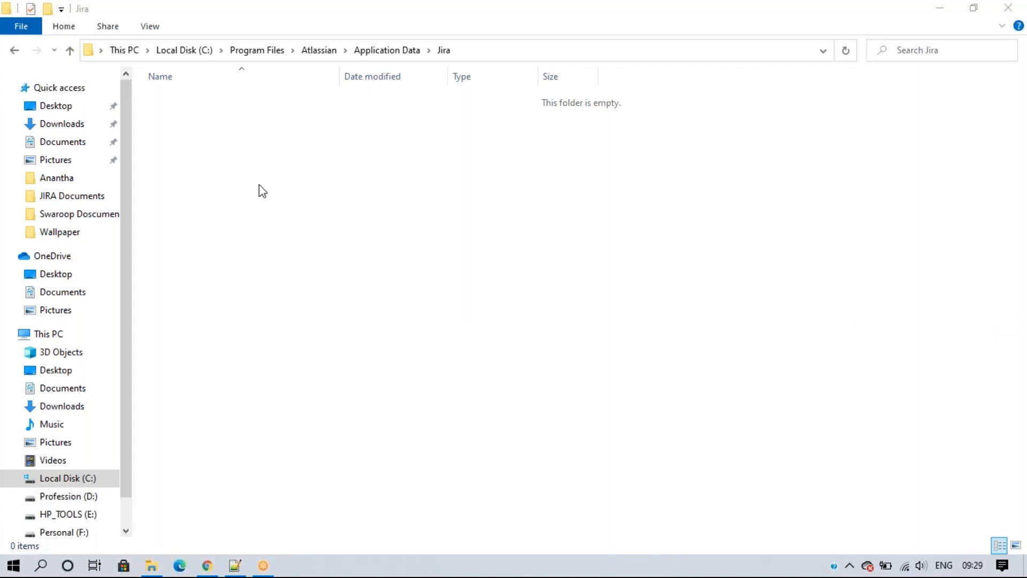
# Step: Navigate back up through Atlassian to Program Files, then bring the Notepad++ notes forward
pyautogui.click(317, 51)
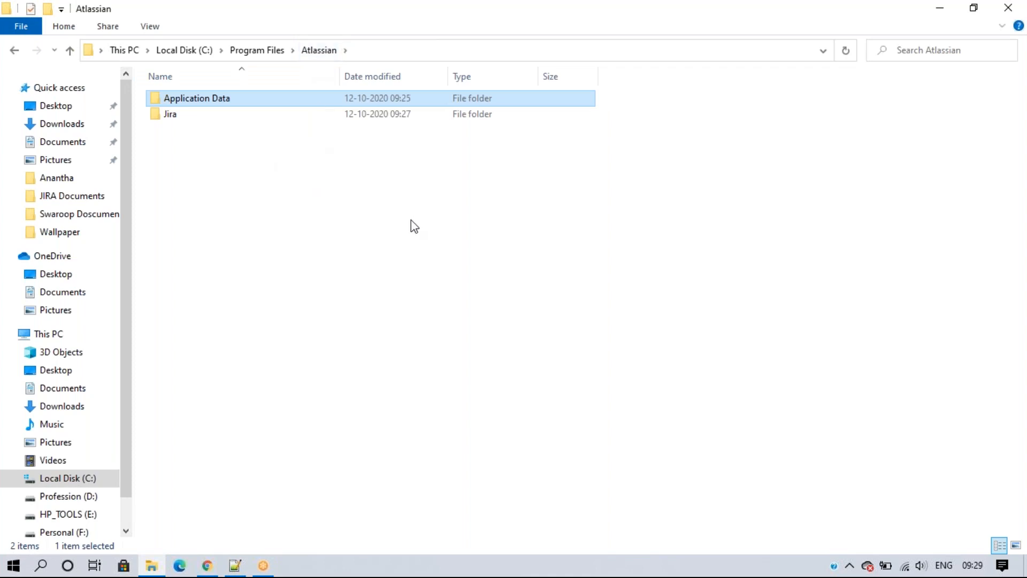
pyautogui.click(257, 56)
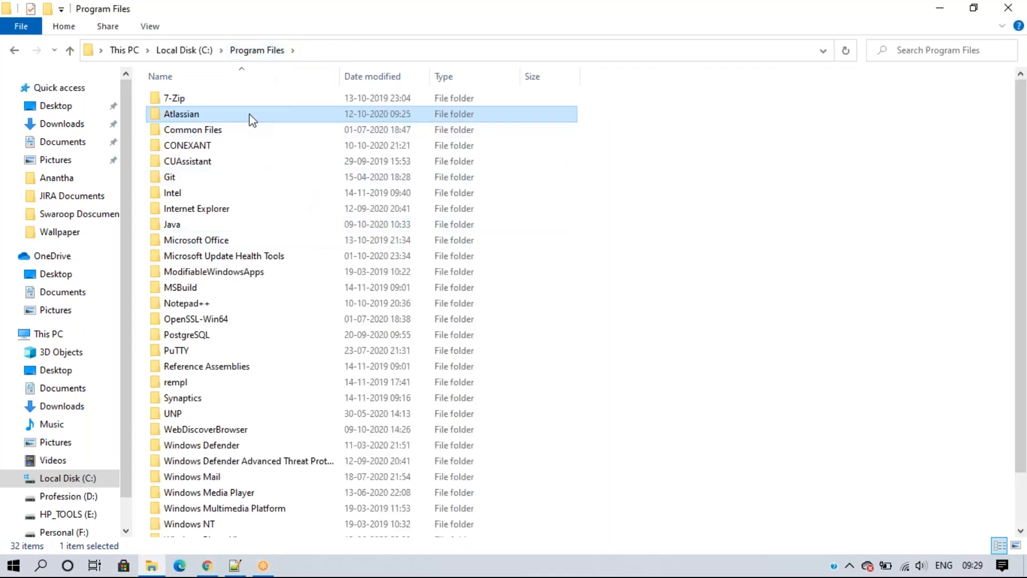
pyautogui.moveTo(252, 120)
pyautogui.click(1003, 325)
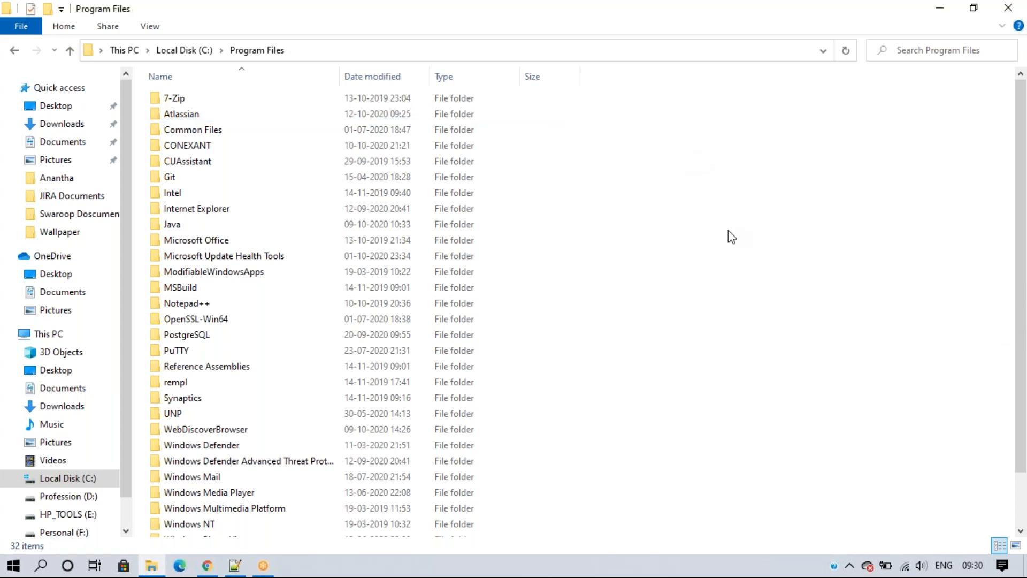
pyautogui.click(236, 565)
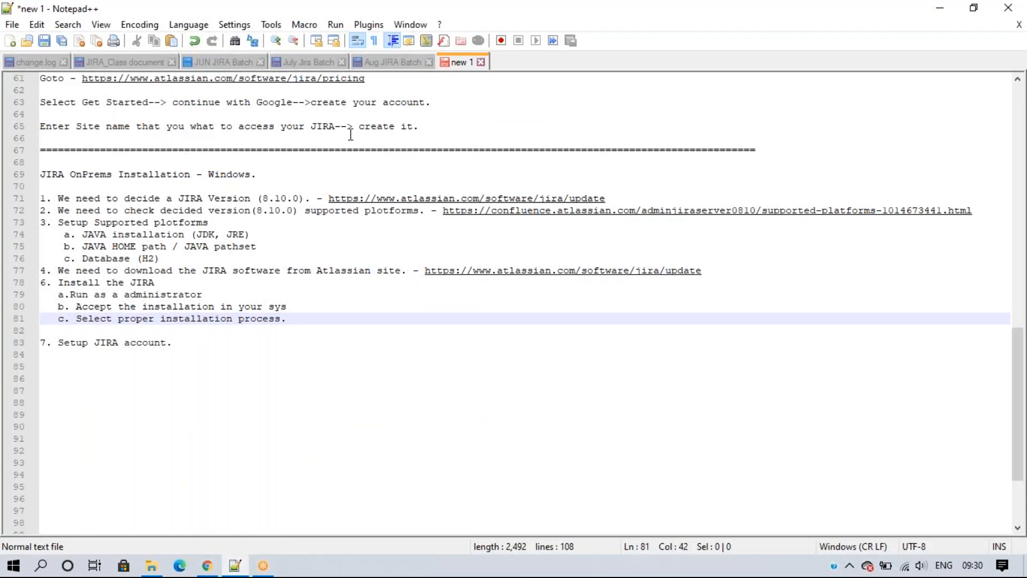
# Step: Copy the JIRA installation steps (lines 56–68) from the Aug JIRA Batch notes
pyautogui.click(398, 63)
pyautogui.scroll(-4, 234, 337)
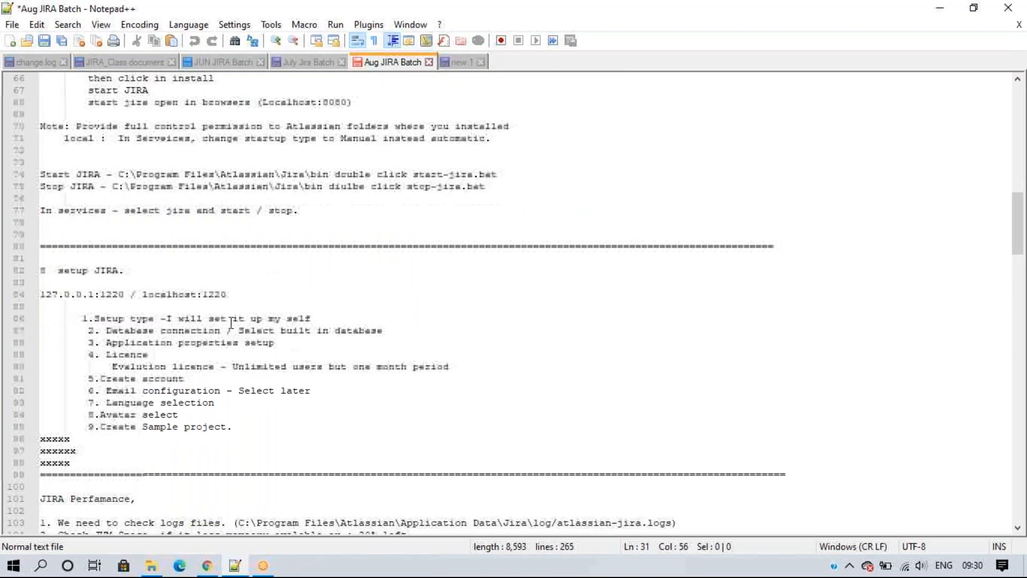
pyautogui.scroll(11, 234, 337)
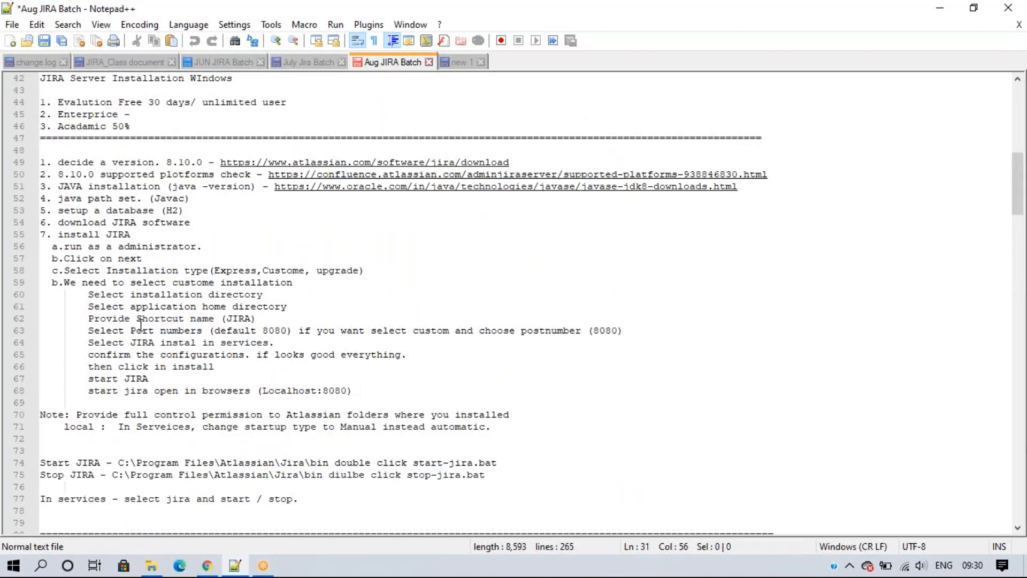
pyautogui.moveTo(64, 246); pyautogui.dragTo(308, 315)
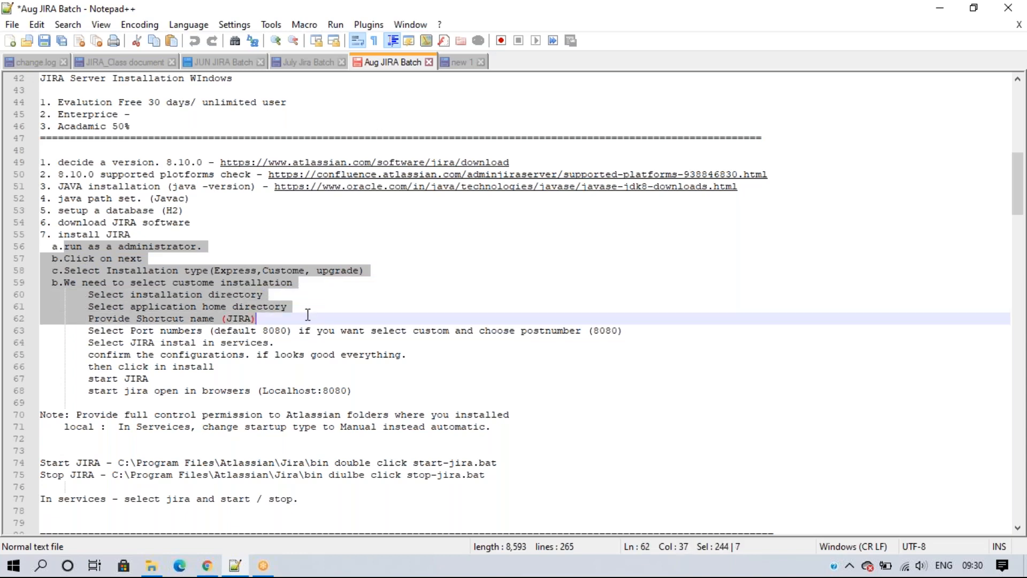
pyautogui.moveTo(307, 315); pyautogui.dragTo(294, 332)
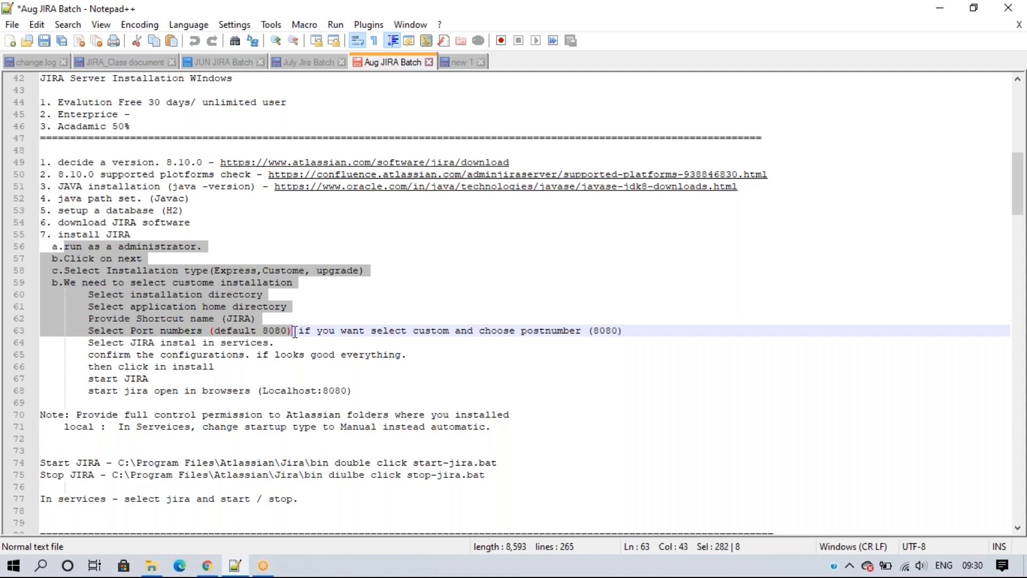
pyautogui.moveTo(294, 332); pyautogui.dragTo(411, 390)
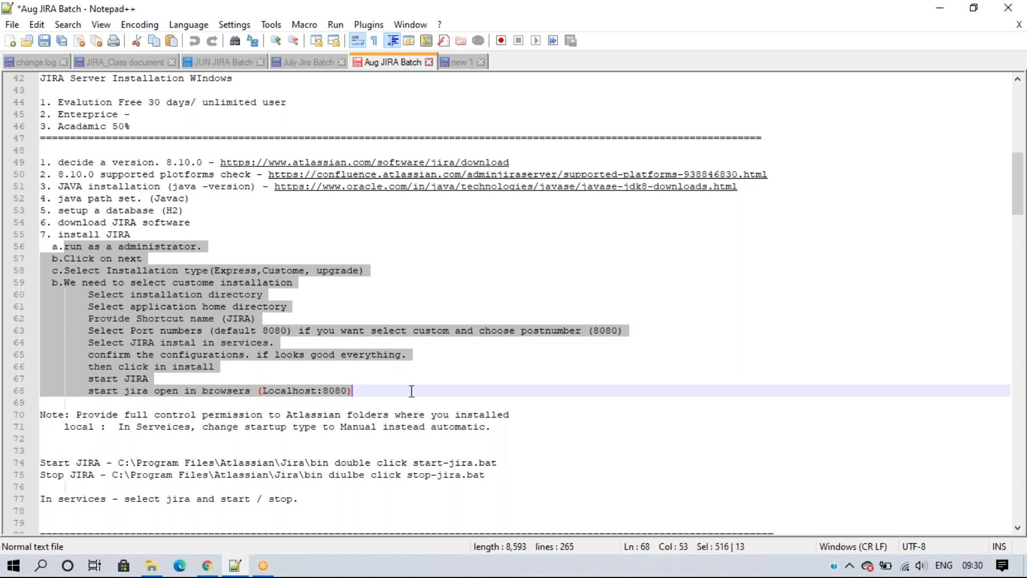
pyautogui.rightClick(200, 316)
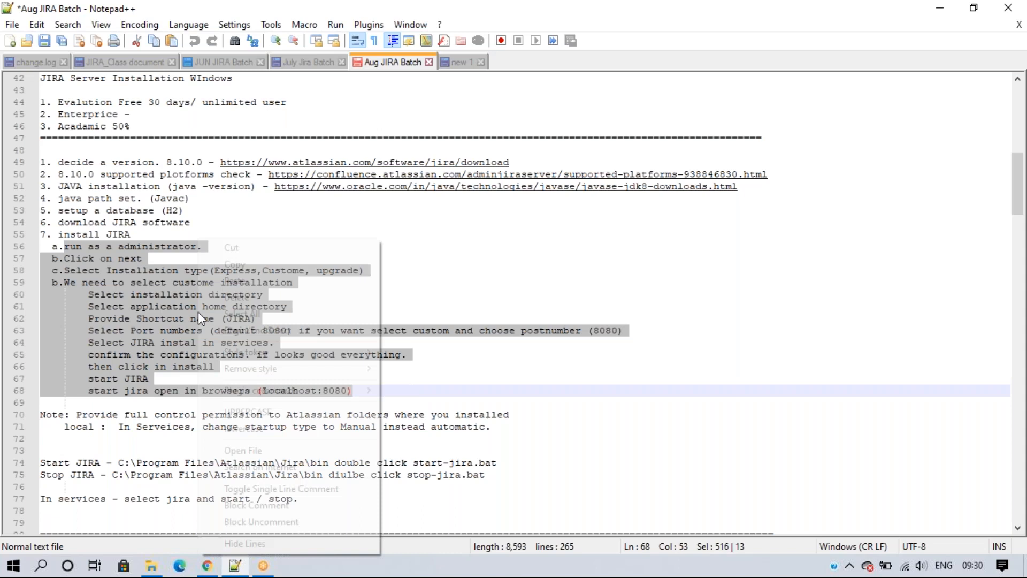
pyautogui.click(228, 268)
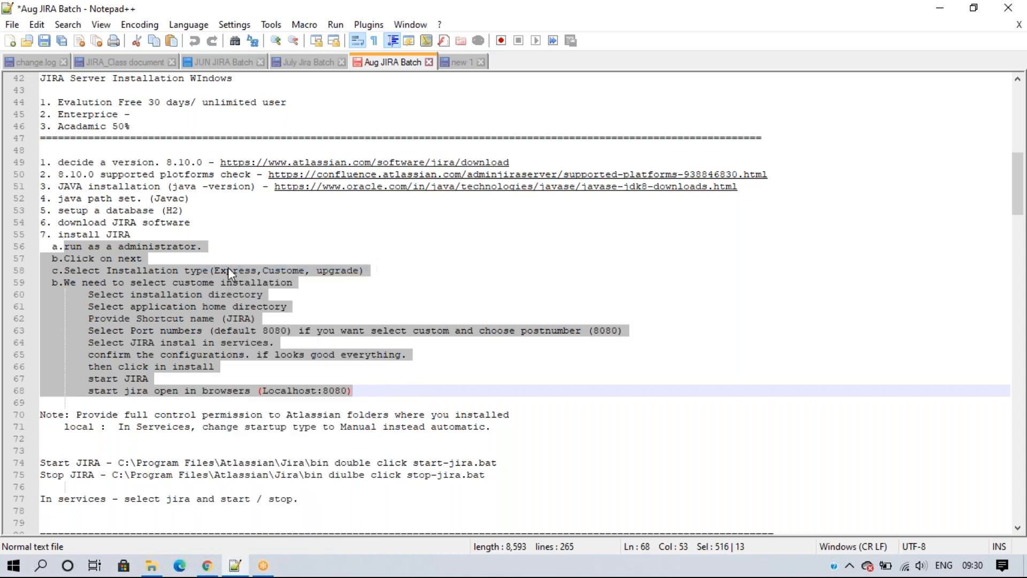
# Step: Paste the copied steps on a new line after line 81 in the new 1 document
pyautogui.click(463, 63)
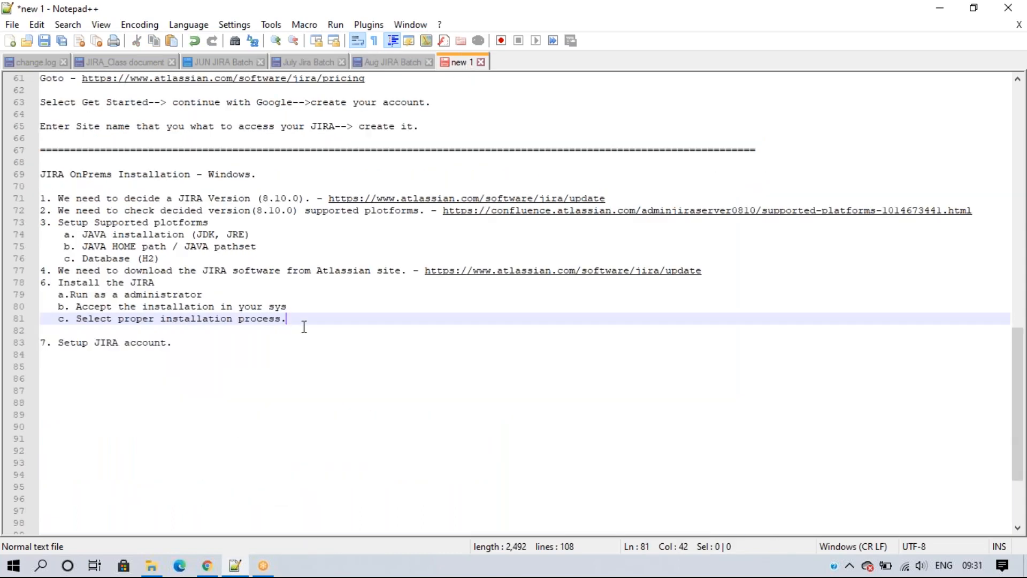
pyautogui.press('Return')
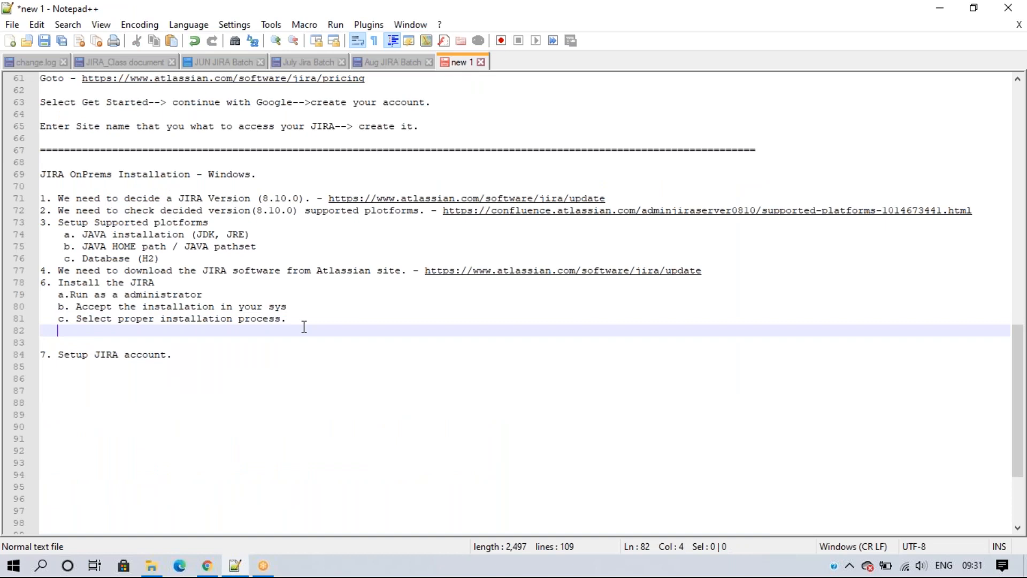
pyautogui.hotkey('ctrl', 'v')
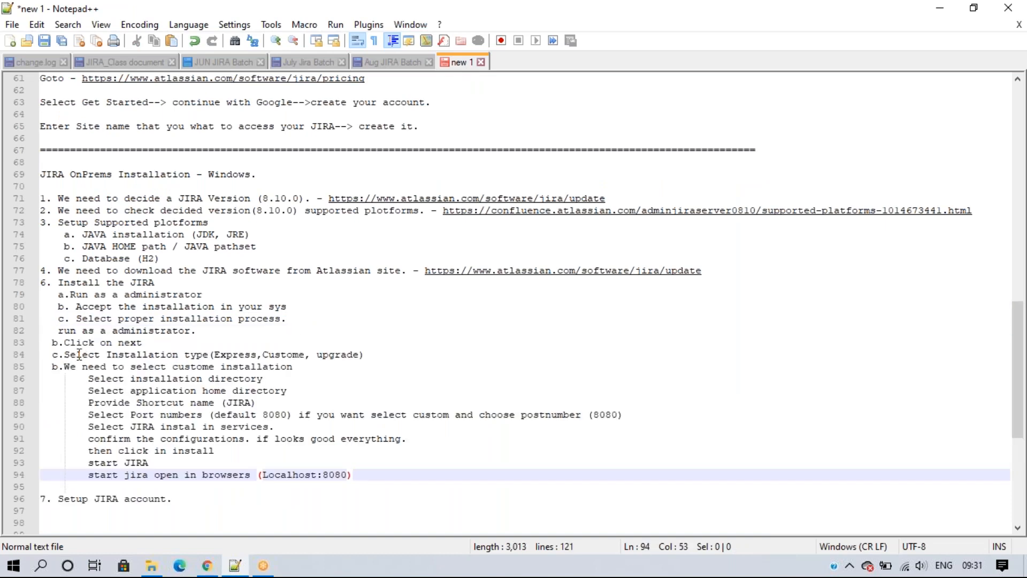
pyautogui.click(62, 344)
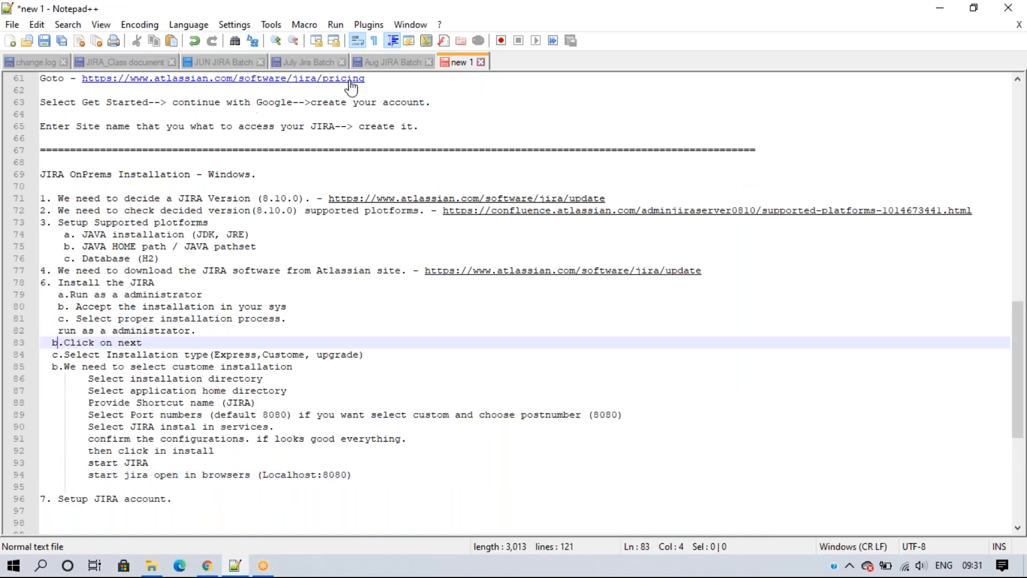
# Step: Clear the selection in the Aug JIRA Batch notes and return to the Program Files window
pyautogui.click(386, 62)
pyautogui.click(357, 379)
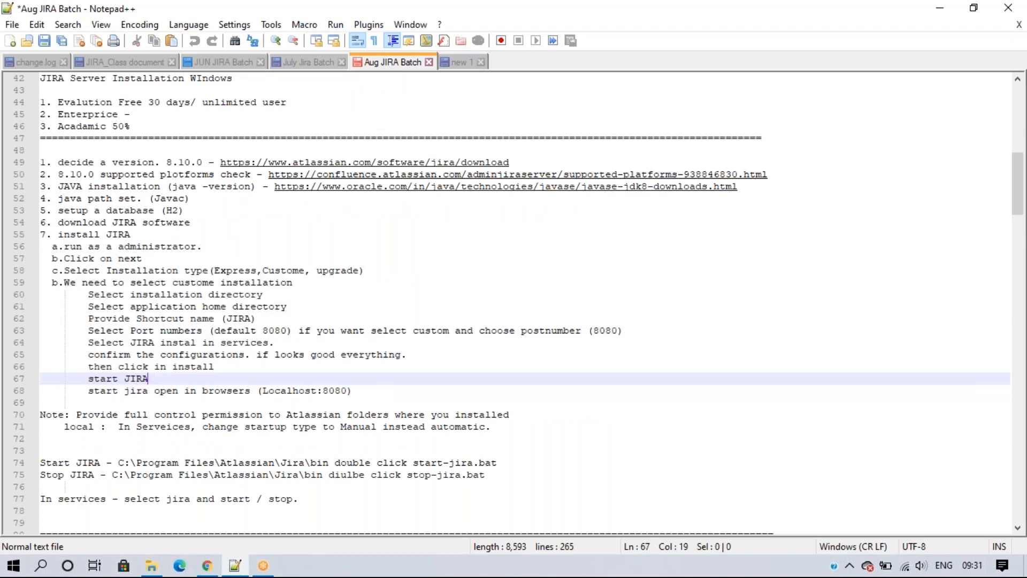
pyautogui.scroll(-2, 357, 359)
pyautogui.scroll(-1, 357, 360)
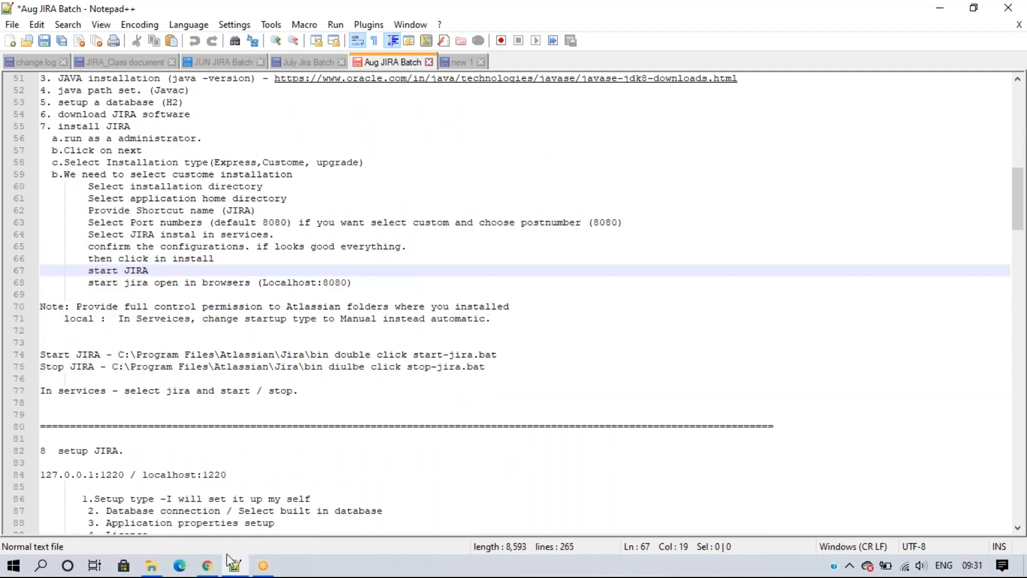
pyautogui.click(152, 566)
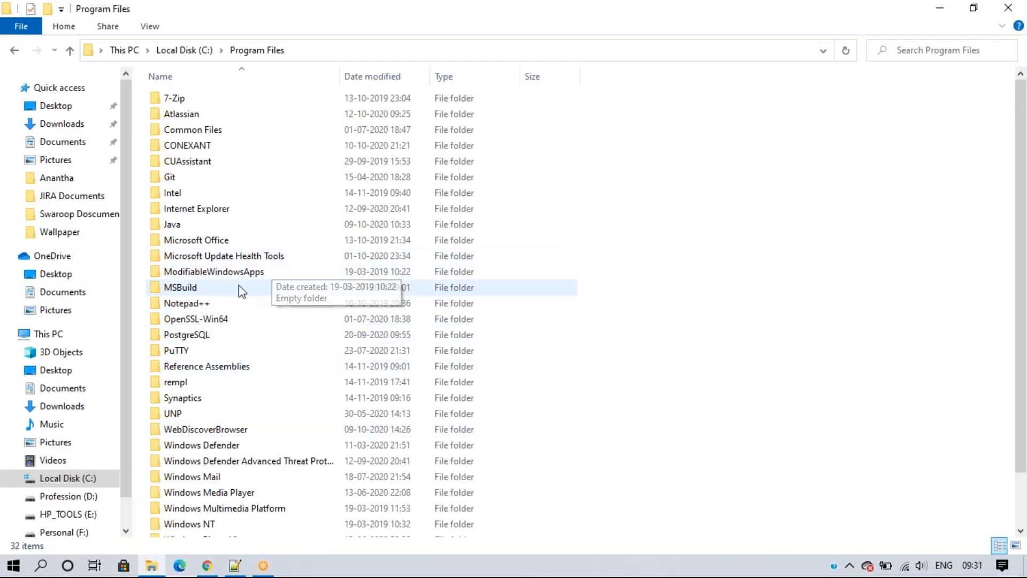
# Step: Select the Atlassian folder in C:\Program Files and bring up its right-click context menu
pyautogui.click(197, 116)
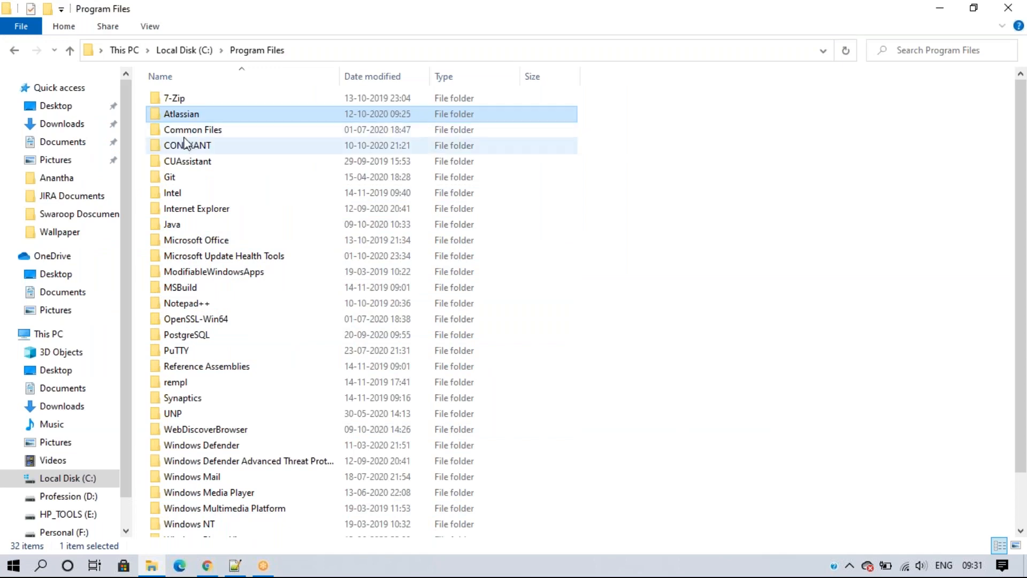
pyautogui.rightClick(219, 113)
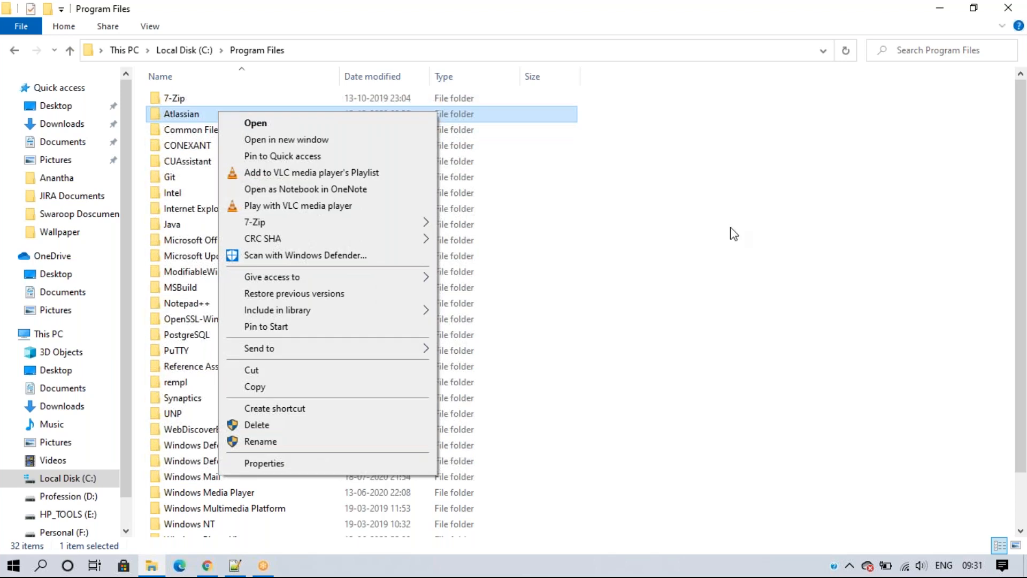
pyautogui.click(787, 229)
pyautogui.click(228, 111)
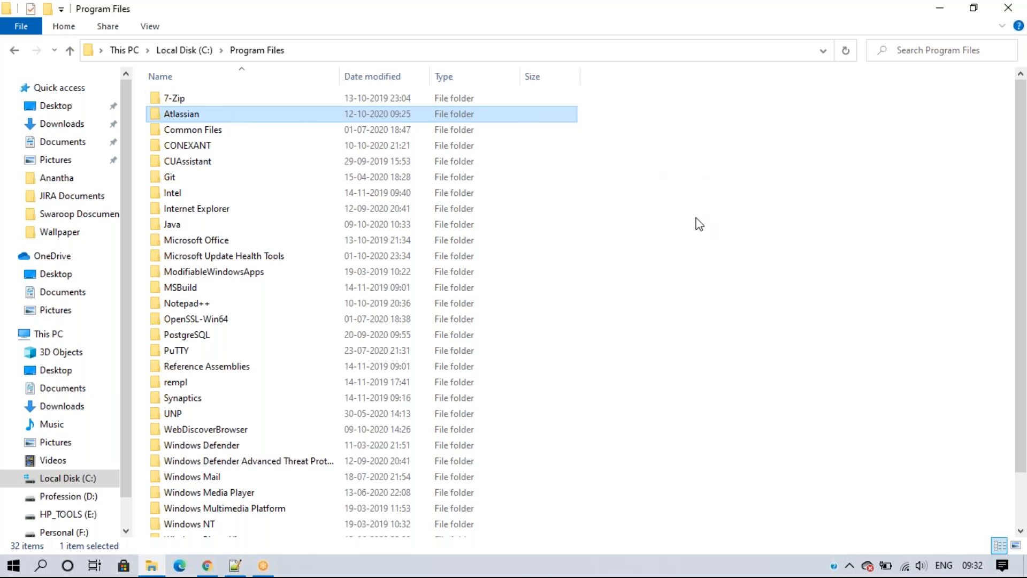
pyautogui.click(697, 223)
pyautogui.click(245, 115)
pyautogui.rightClick(248, 122)
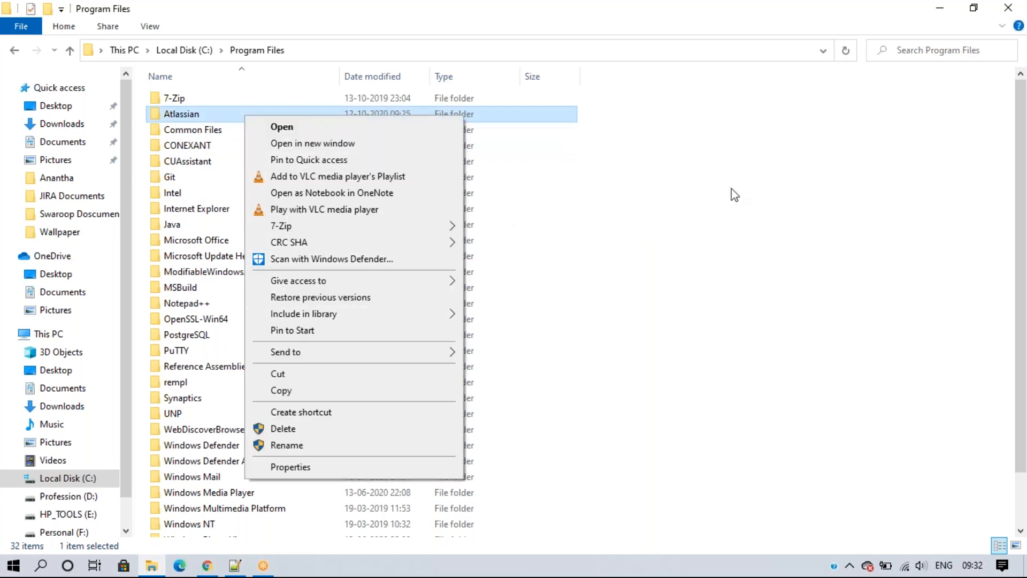
pyautogui.click(688, 203)
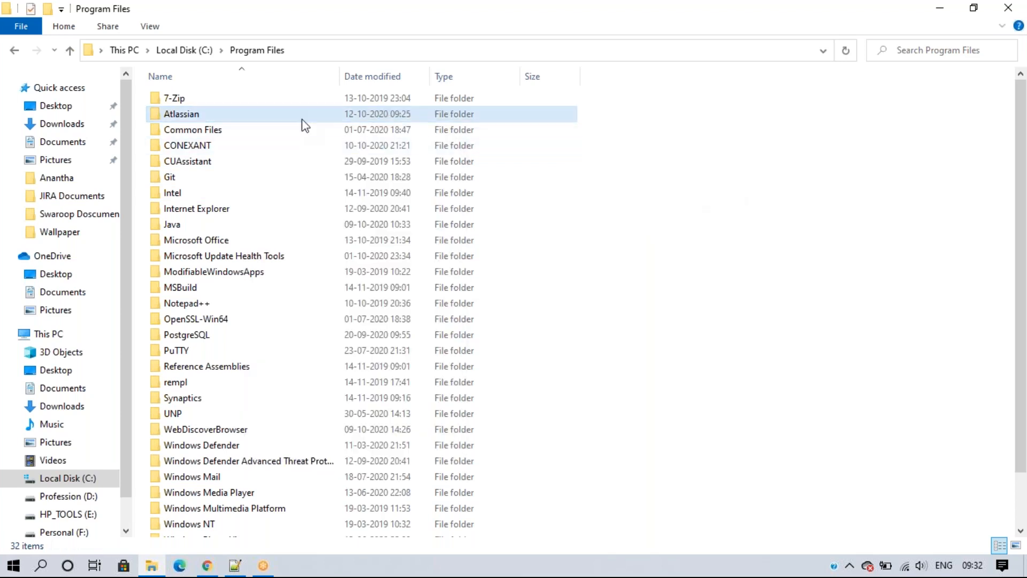
pyautogui.rightClick(270, 121)
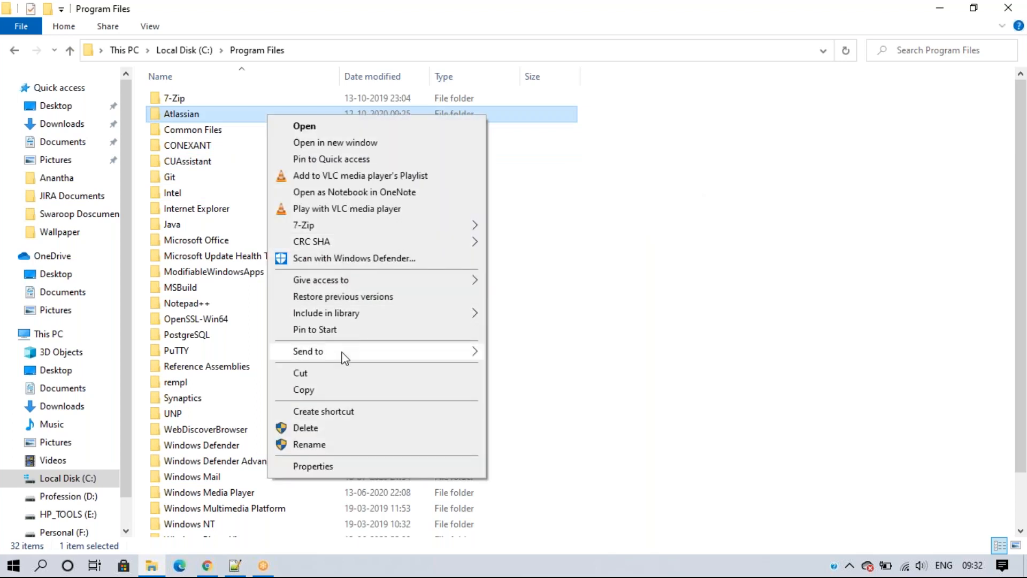
# Step: Open the Atlassian folder's Properties and view the Users group's permissions on the Security tab
pyautogui.click(313, 466)
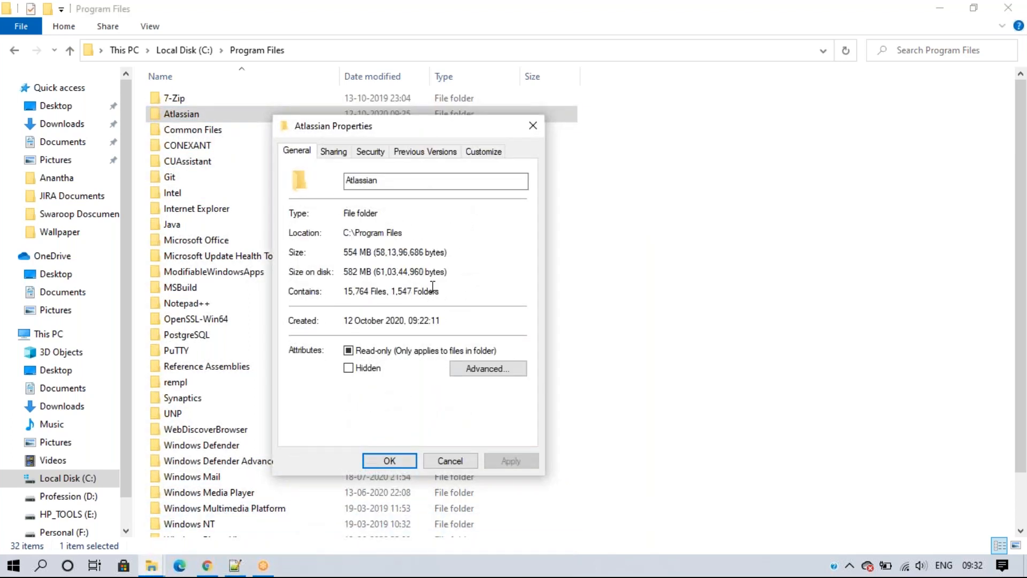
pyautogui.click(372, 151)
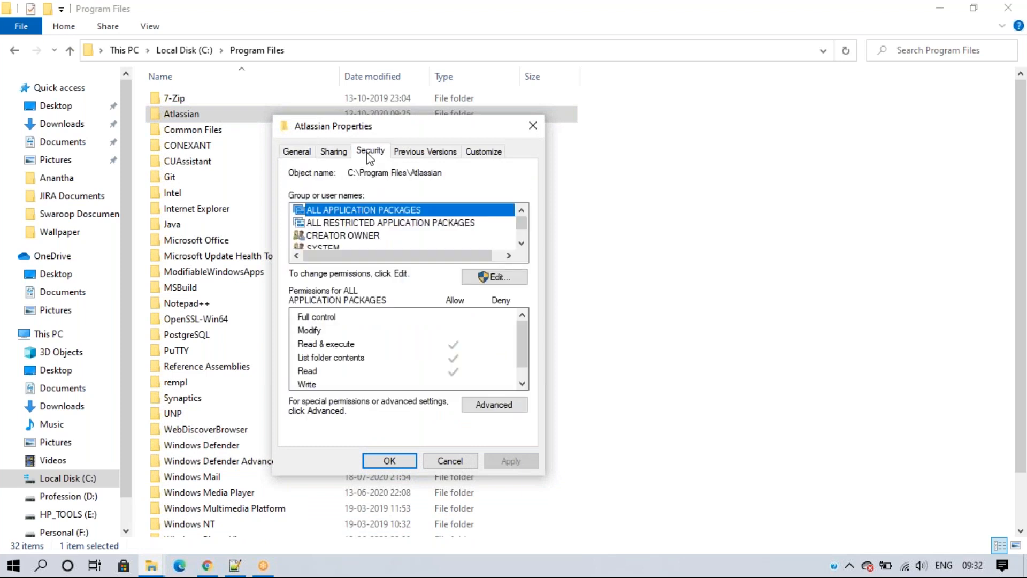
pyautogui.click(522, 243)
pyautogui.click(522, 244)
pyautogui.click(521, 243)
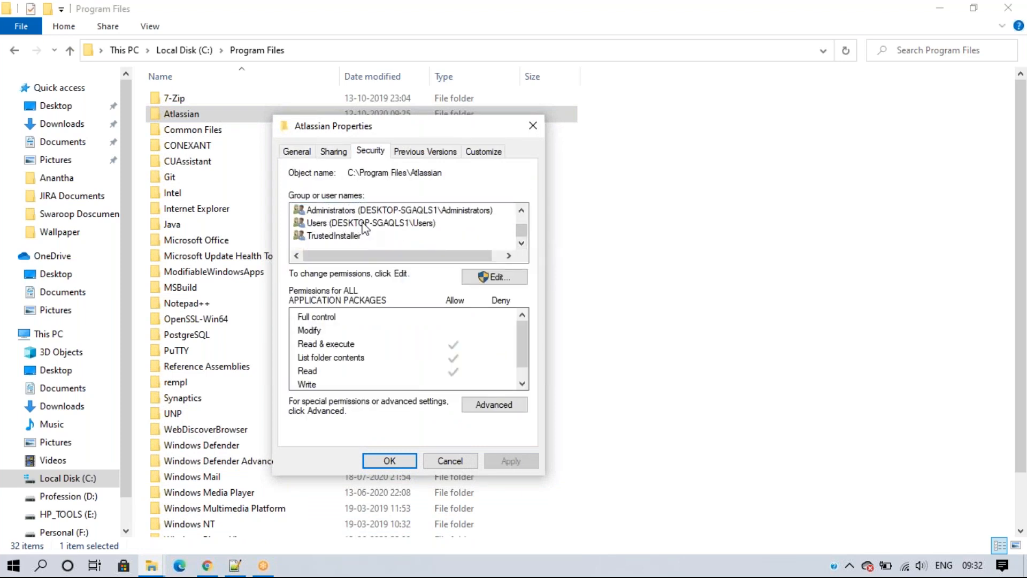
pyautogui.click(346, 226)
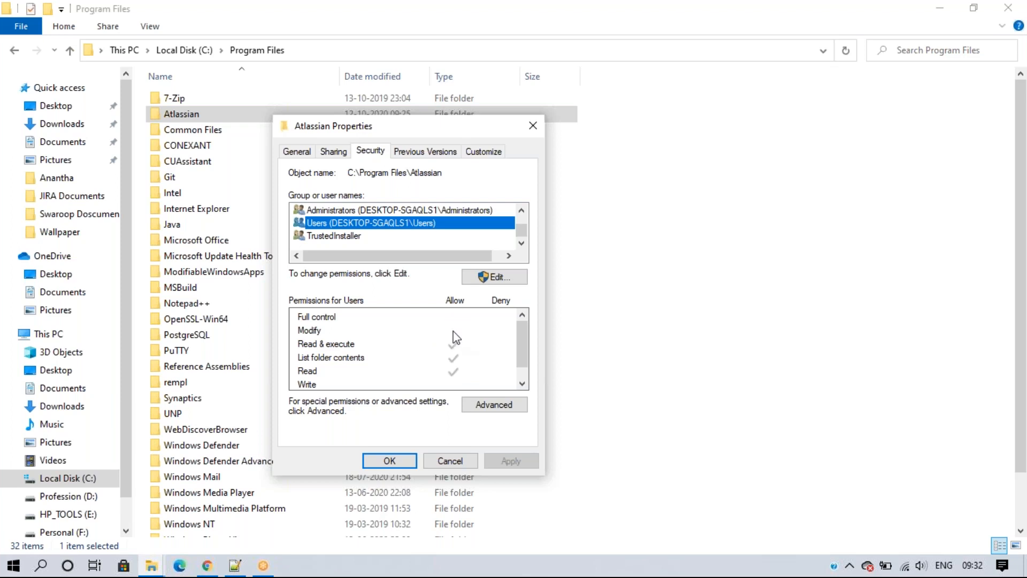
# Step: Edit permissions to give Users Allow Full control, apply it, and close the dialogs
pyautogui.click(497, 277)
pyautogui.scroll(-1, 490, 291)
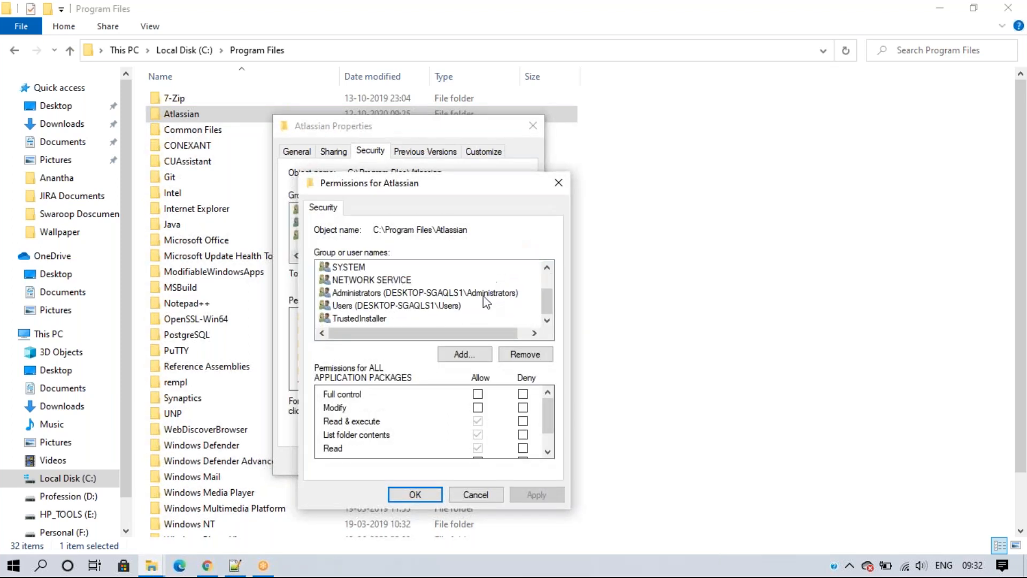
pyautogui.click(375, 312)
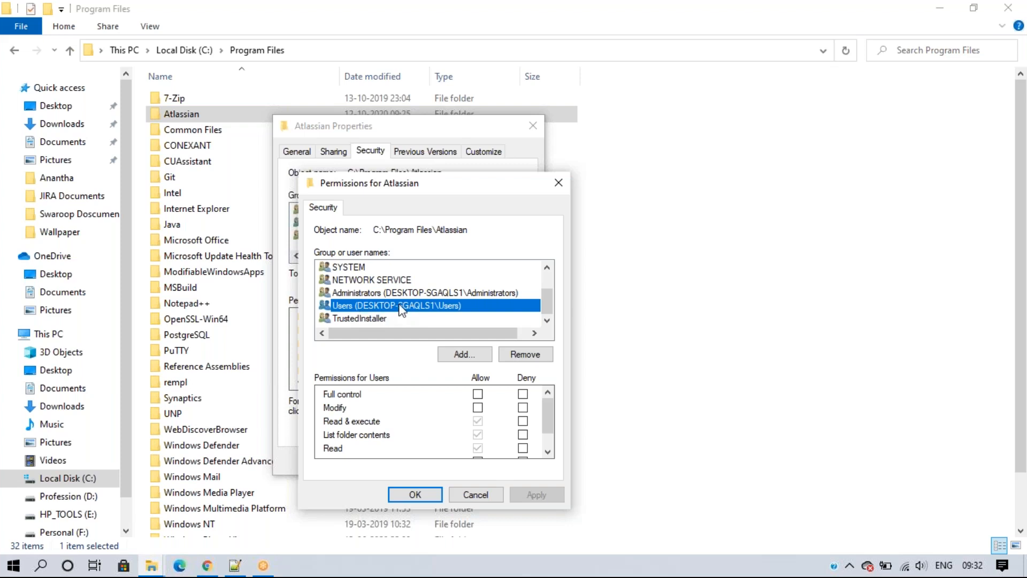
pyautogui.click(478, 395)
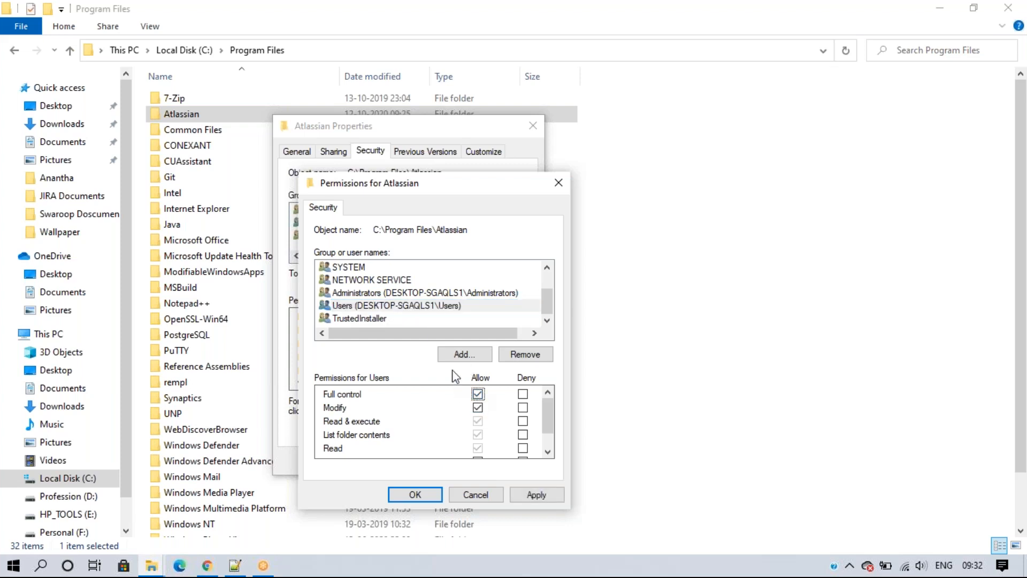
pyautogui.click(535, 495)
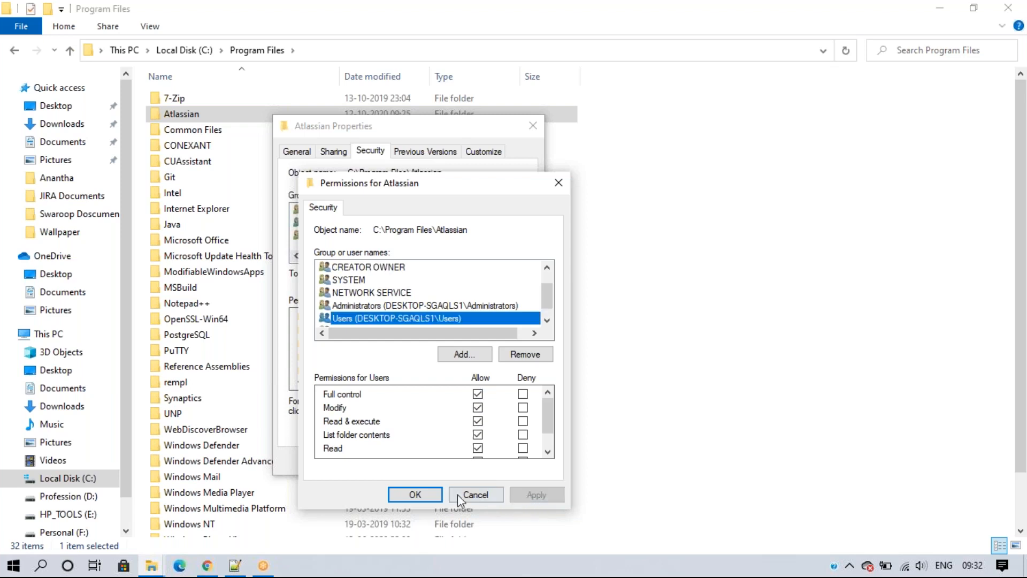
pyautogui.click(414, 494)
pyautogui.click(390, 461)
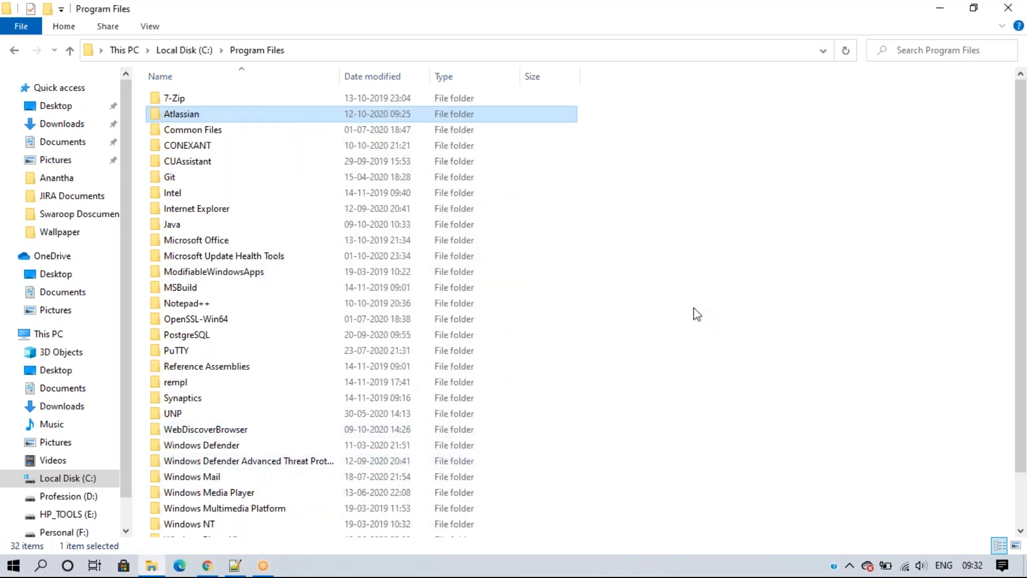
pyautogui.click(698, 314)
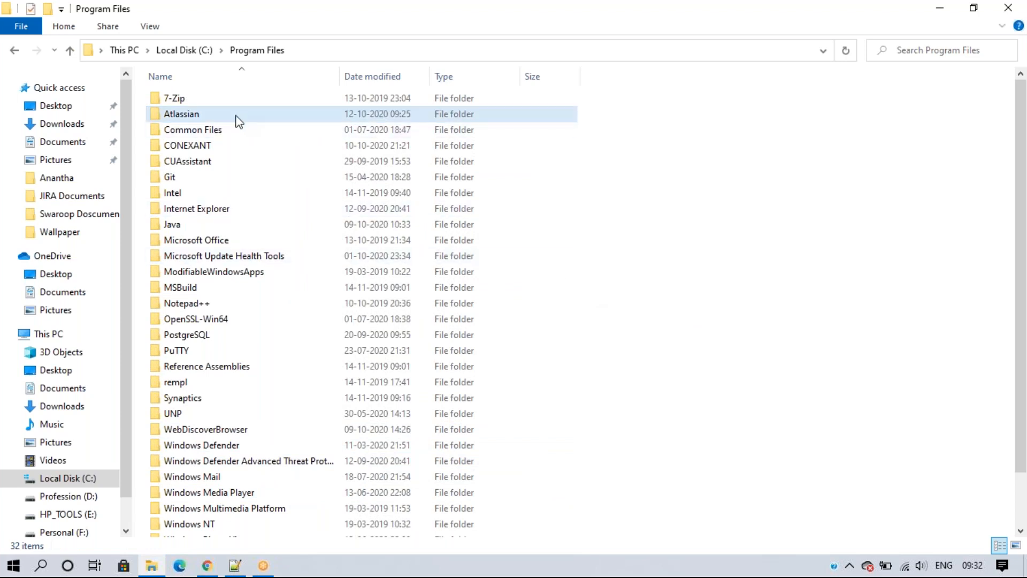
# Step: Glance at the Notepad++ setup notes, minimize them, and bring up Windows search
pyautogui.moveTo(237, 117)
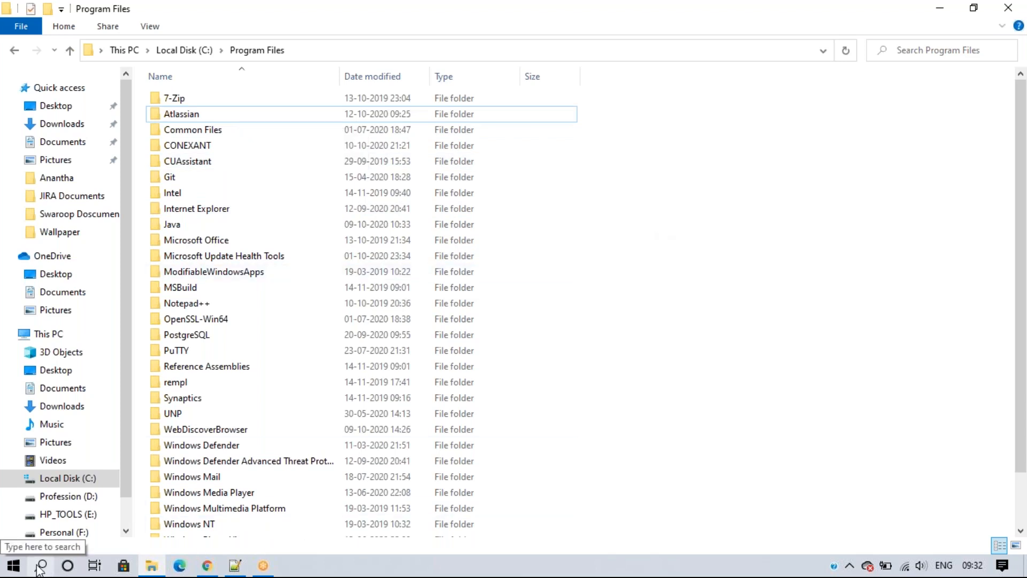
pyautogui.click(235, 568)
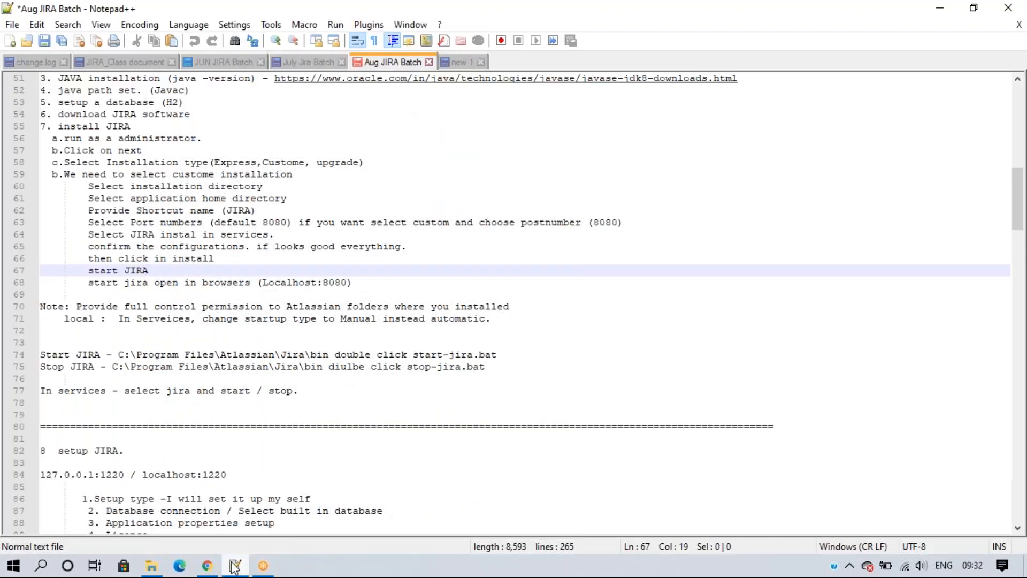
pyautogui.click(234, 568)
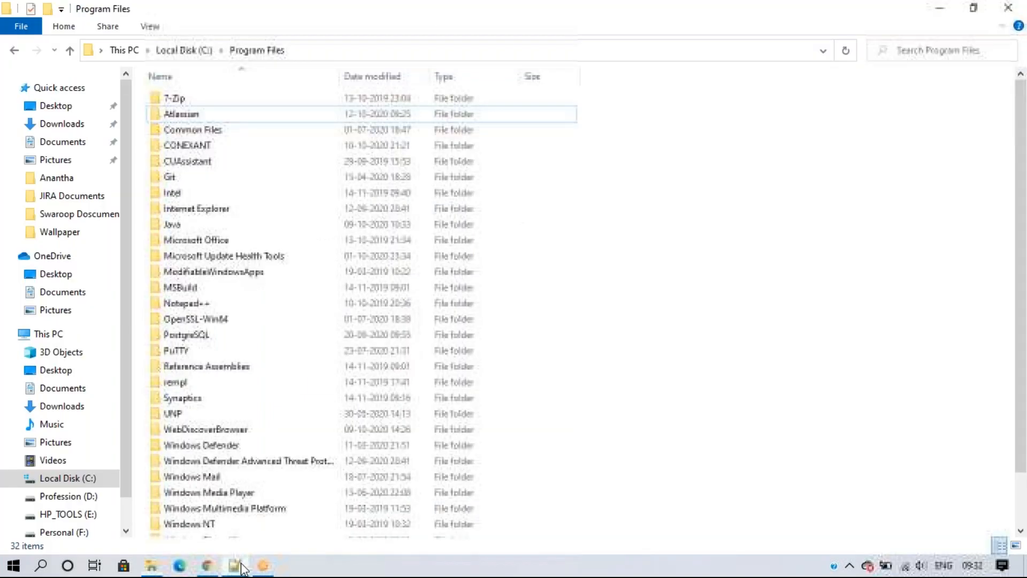
pyautogui.click(41, 566)
# Step: Launch Services via a 'ser' search and compare the running 8.10.0 and stopped 8.12.2 Jira services
pyautogui.write('ser')
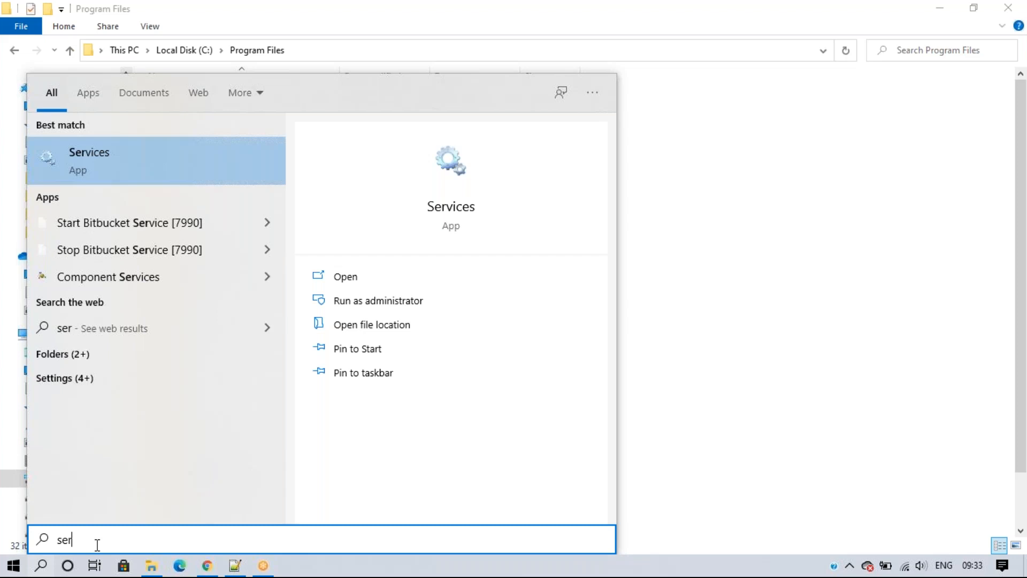
pyautogui.press('Return')
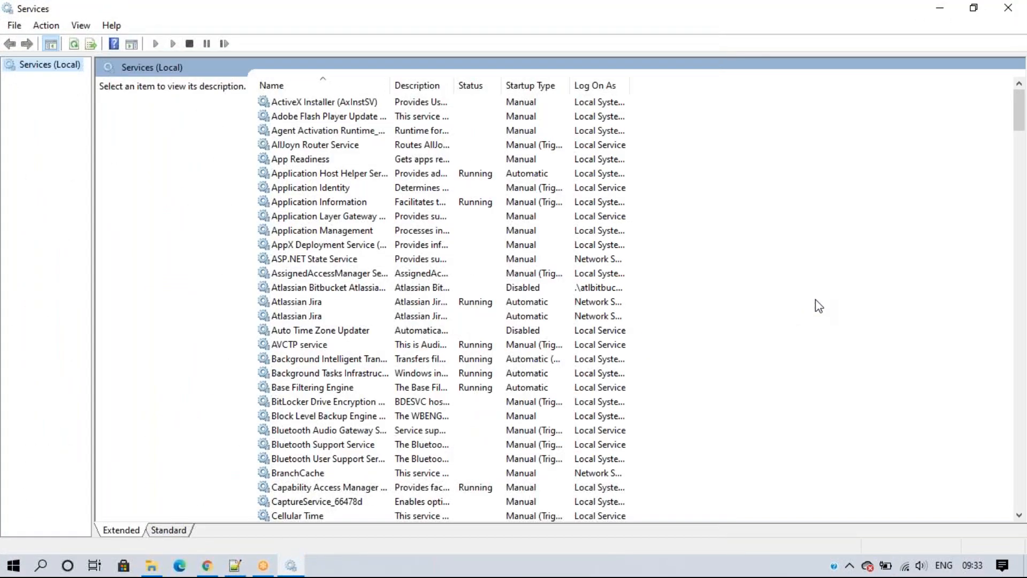
pyautogui.click(397, 319)
pyautogui.click(837, 320)
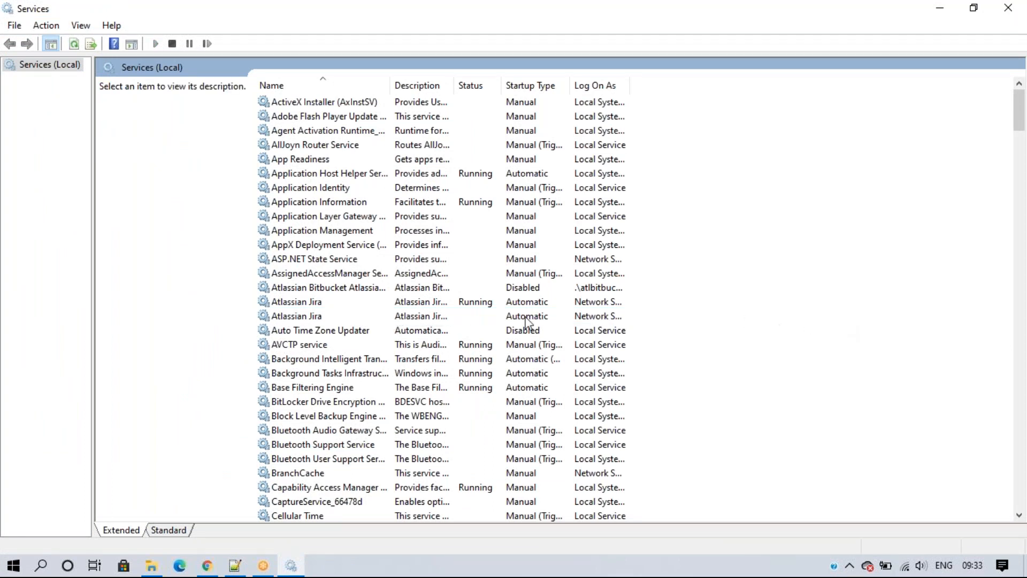
pyautogui.click(298, 303)
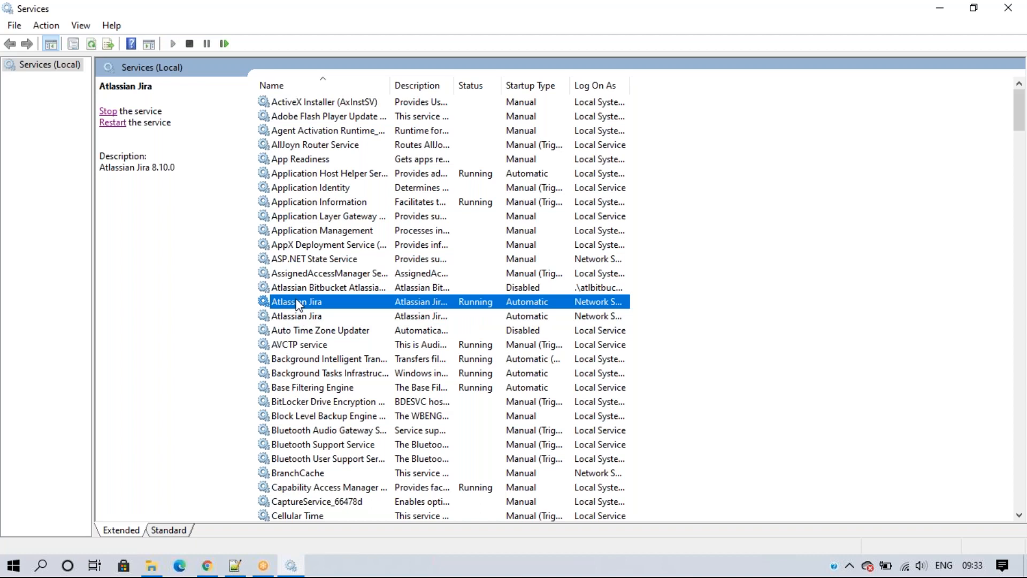
pyautogui.click(301, 317)
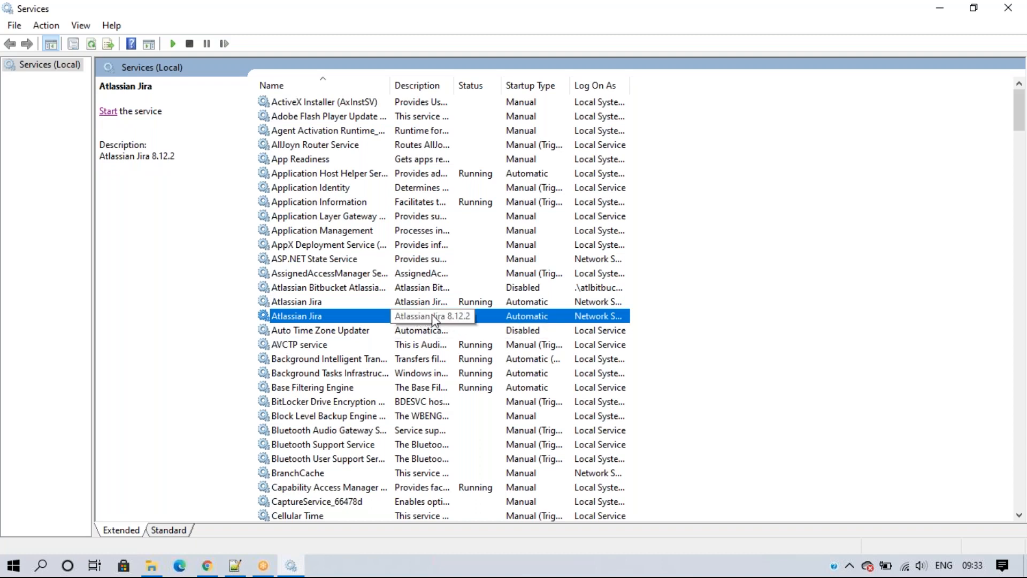
pyautogui.click(833, 310)
pyautogui.click(367, 303)
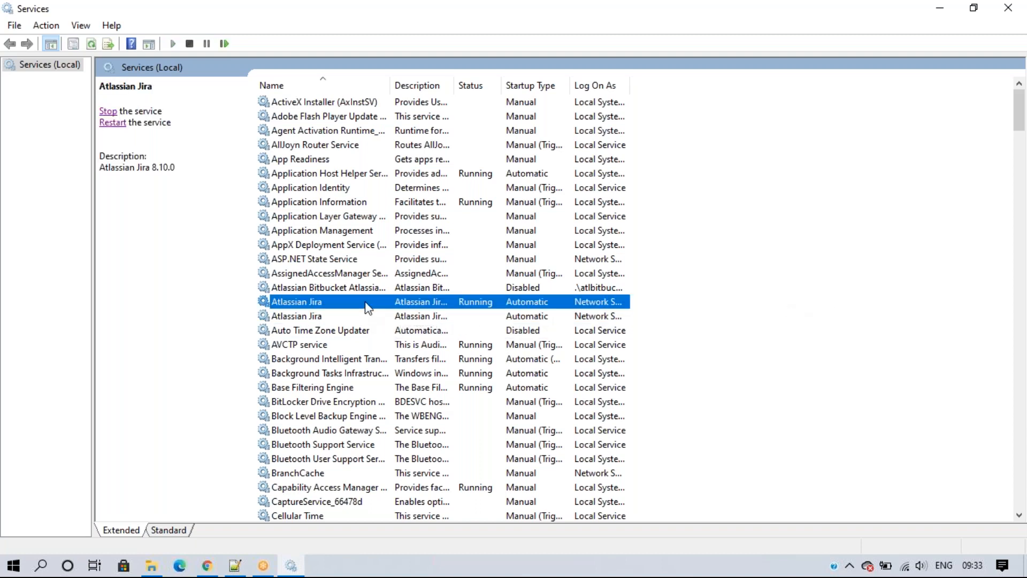
pyautogui.click(99, 167)
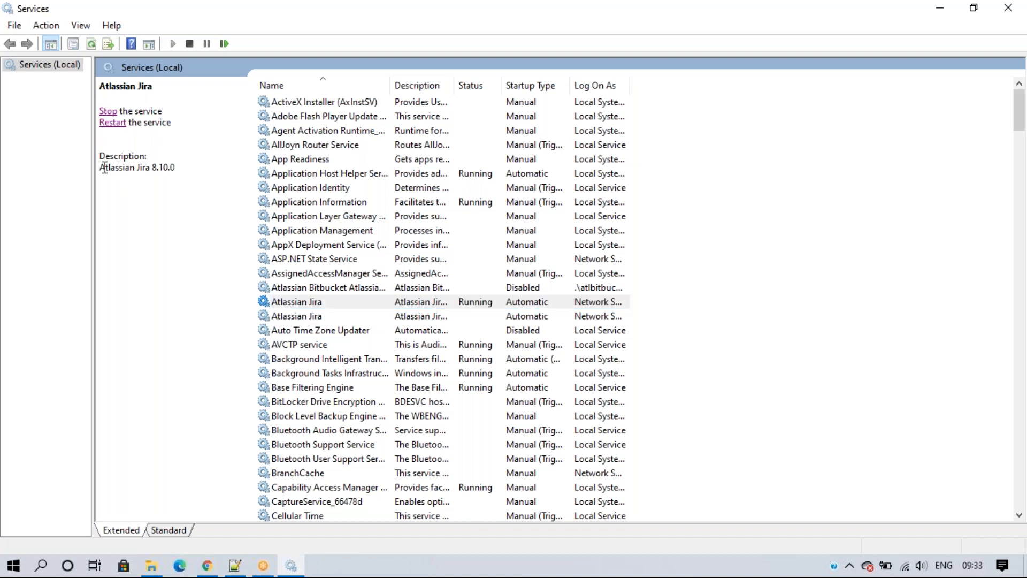
# Step: Check the running Jira service's installation path in its Properties, then close the dialog
pyautogui.rightClick(343, 302)
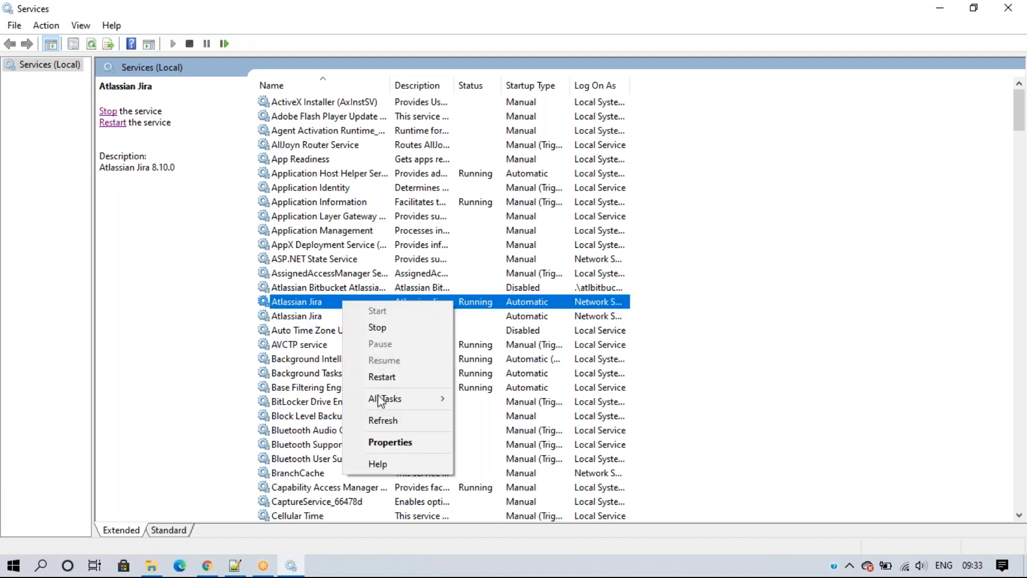
pyautogui.click(382, 441)
pyautogui.moveTo(379, 245); pyautogui.dragTo(493, 245)
pyautogui.click(654, 111)
pyautogui.click(441, 301)
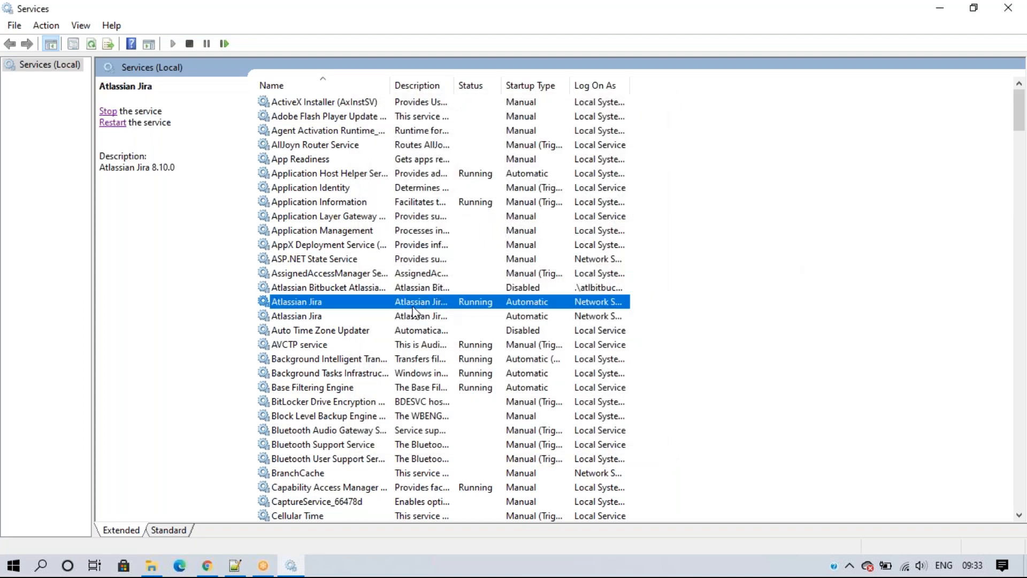
# Step: Reload localhost:8080 in Chrome and close the Update Jira Software Server tab
pyautogui.click(206, 567)
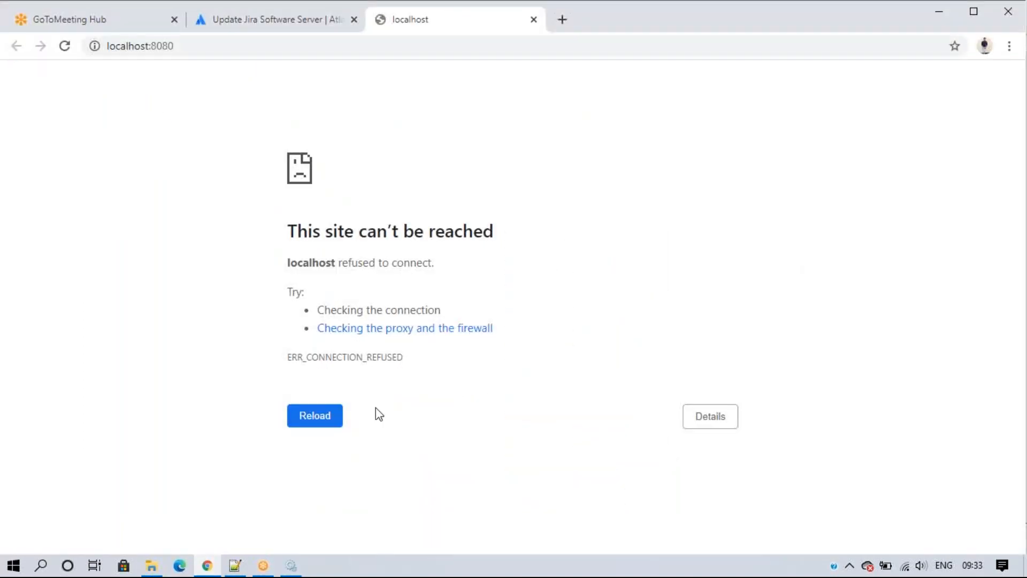
pyautogui.click(63, 45)
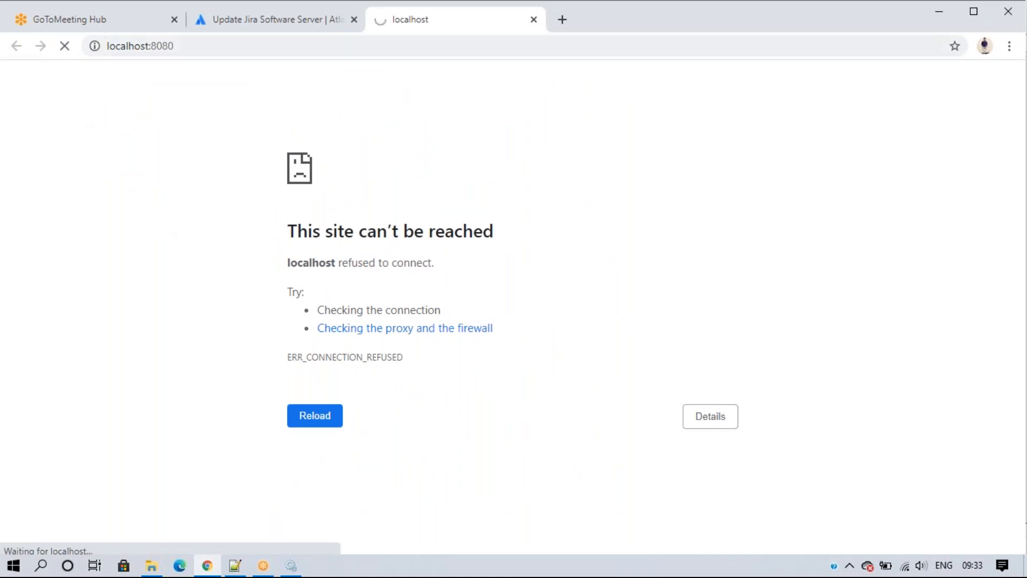
pyautogui.click(354, 20)
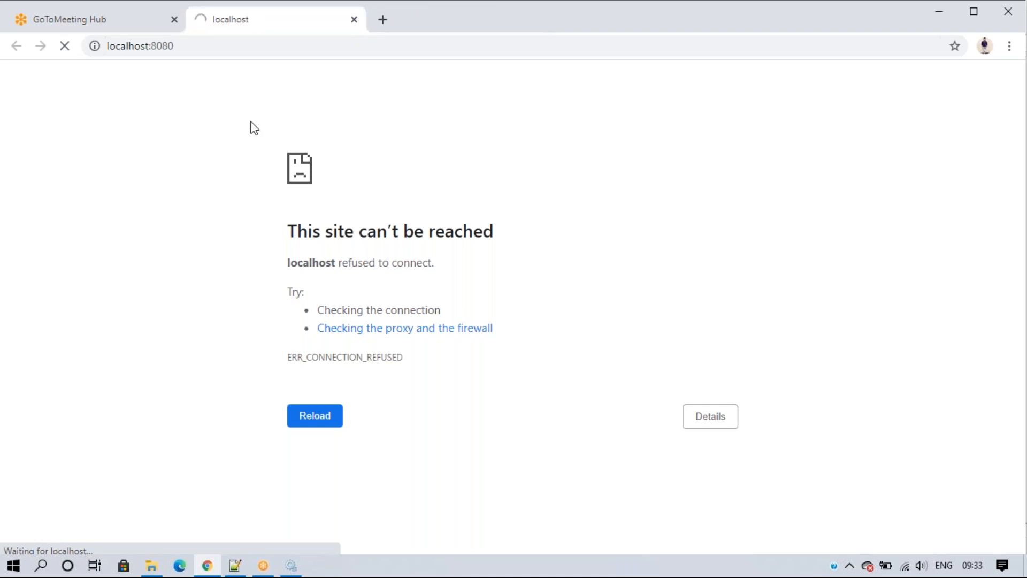
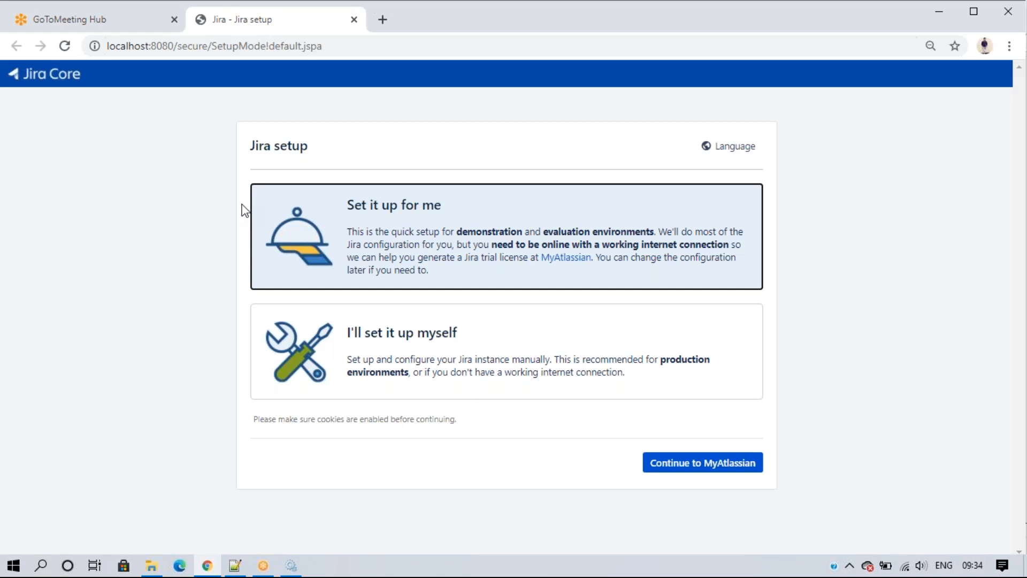
# Step: Switch from the Jira setup page to the 'Aug JIRA Batch' notes in Notepad++
pyautogui.click(847, 282)
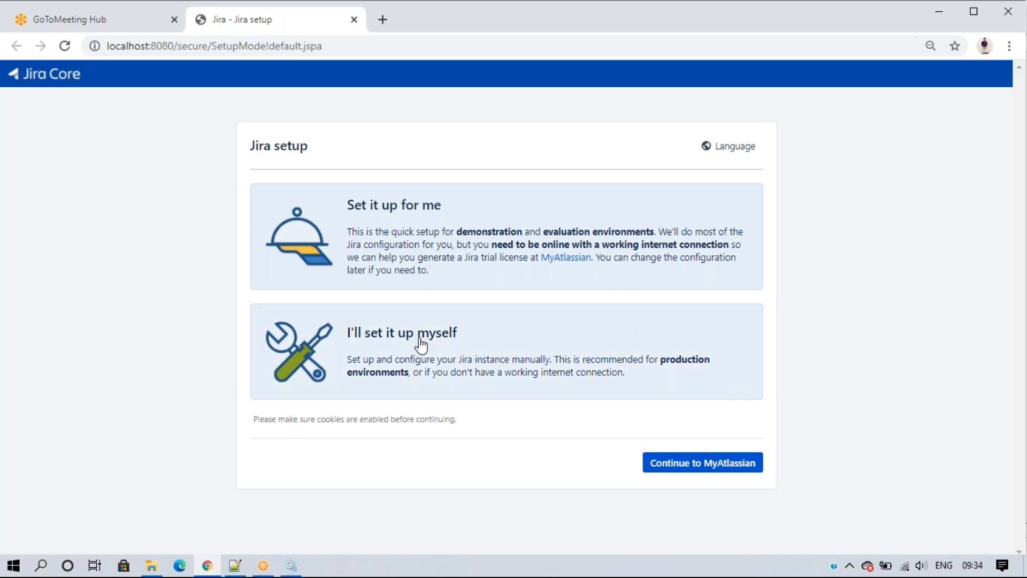
pyautogui.click(236, 567)
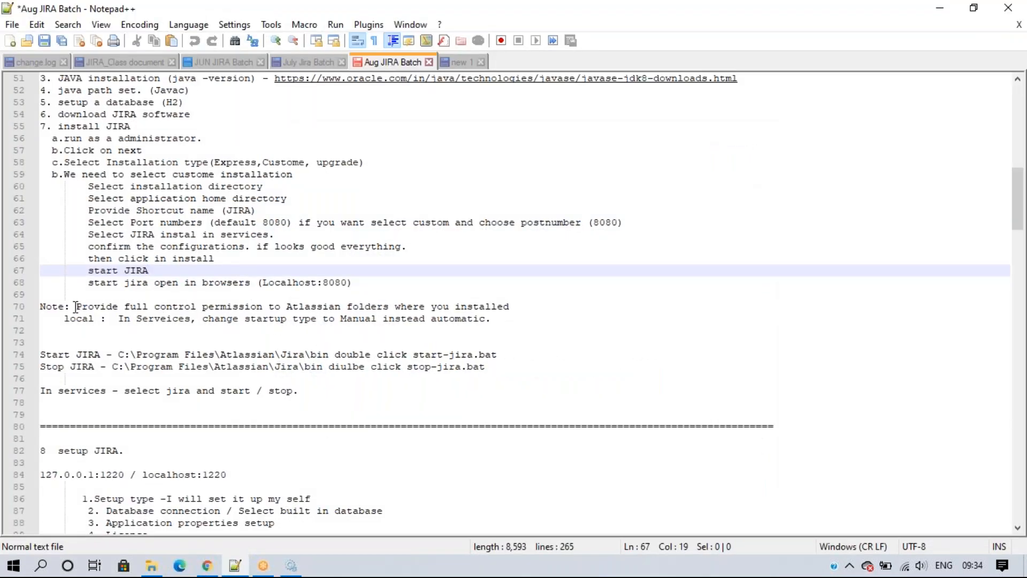
# Step: Copy the Atlassian folders full-control permission note into new 1 above '7. Setup JIRA account'
pyautogui.moveTo(41, 306); pyautogui.dragTo(525, 307)
pyautogui.hotkey('ctrl', 'c')
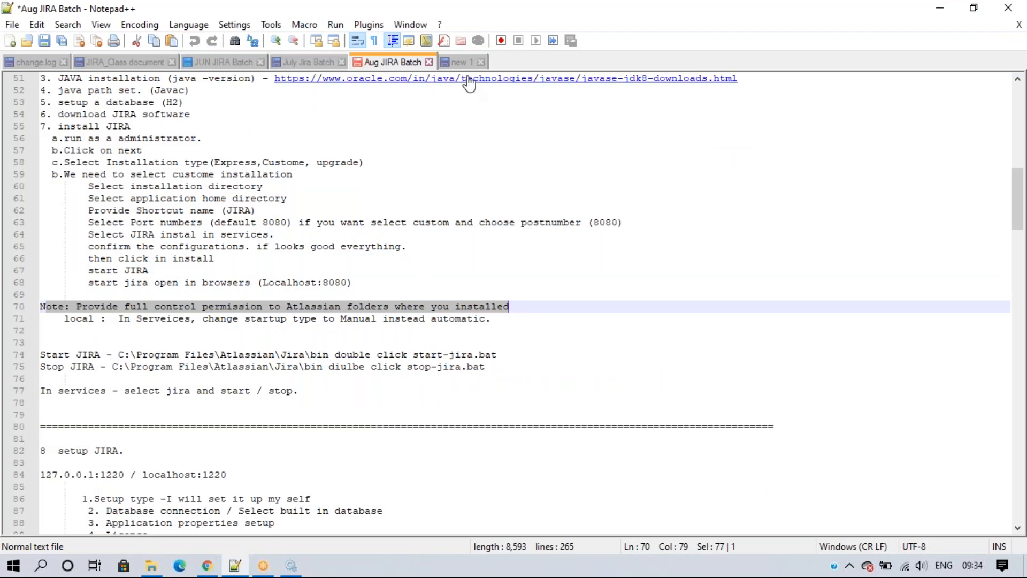
pyautogui.click(462, 62)
pyautogui.scroll(-1, 180, 442)
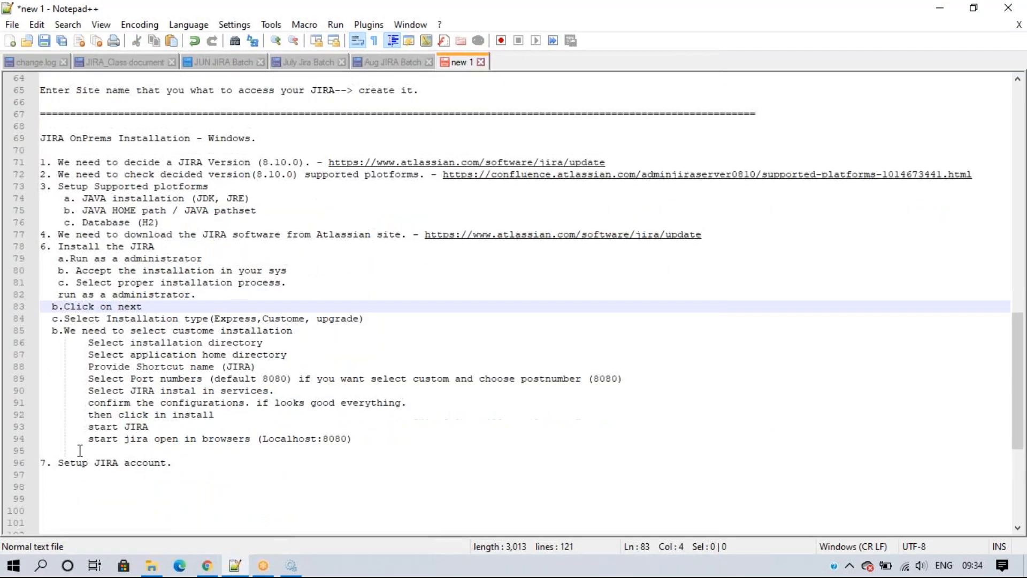
pyautogui.click(145, 450)
pyautogui.hotkey('ctrl', 'v')
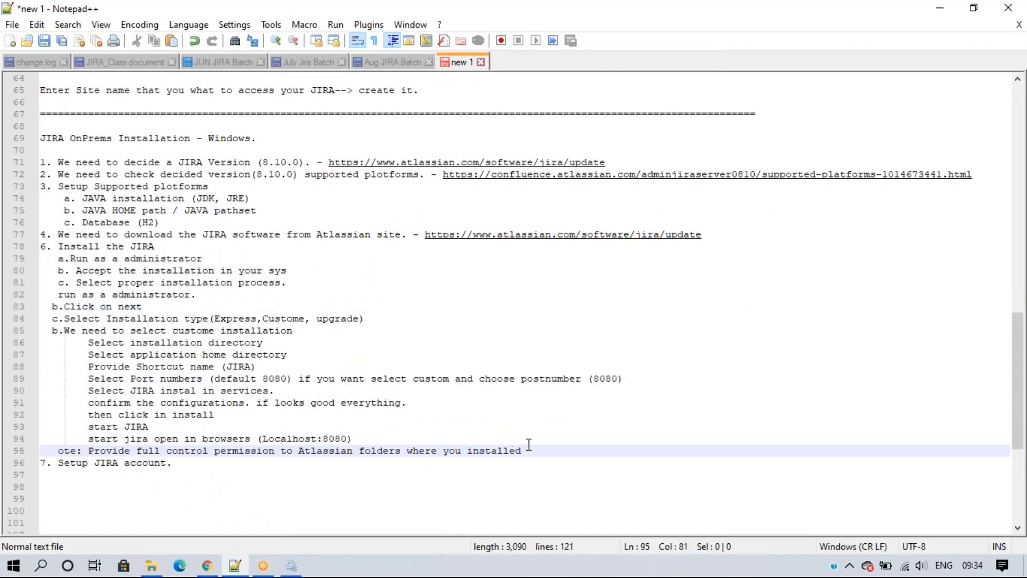
pyautogui.press('Return')
pyautogui.press('Return')
# Step: Restore the missing 'N' in 'Note', remove the extra blank line, then switch to Services
pyautogui.scroll(-1, 349, 409)
pyautogui.scroll(-3, 218, 424)
pyautogui.scroll(2, 137, 401)
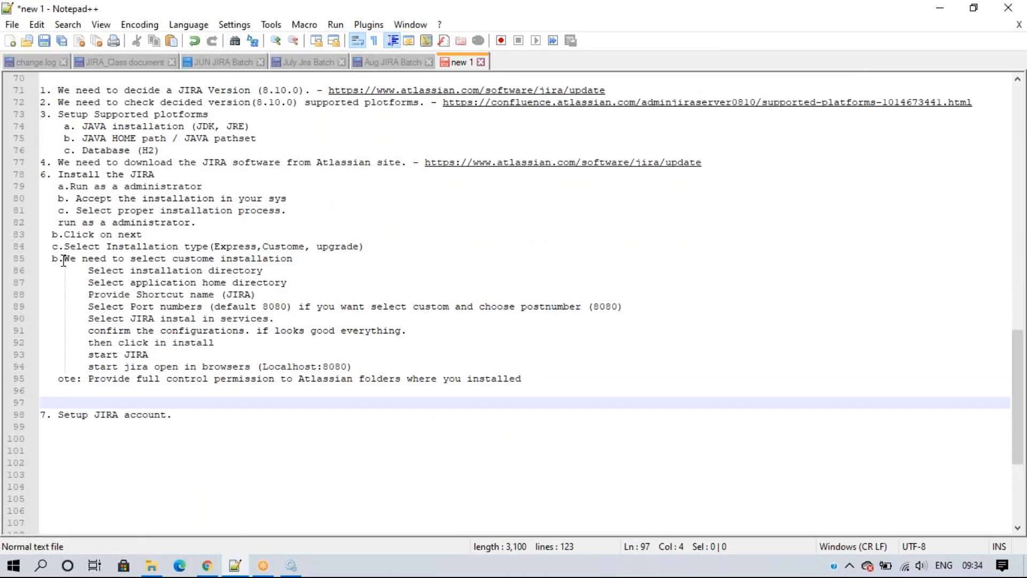
pyautogui.click(59, 383)
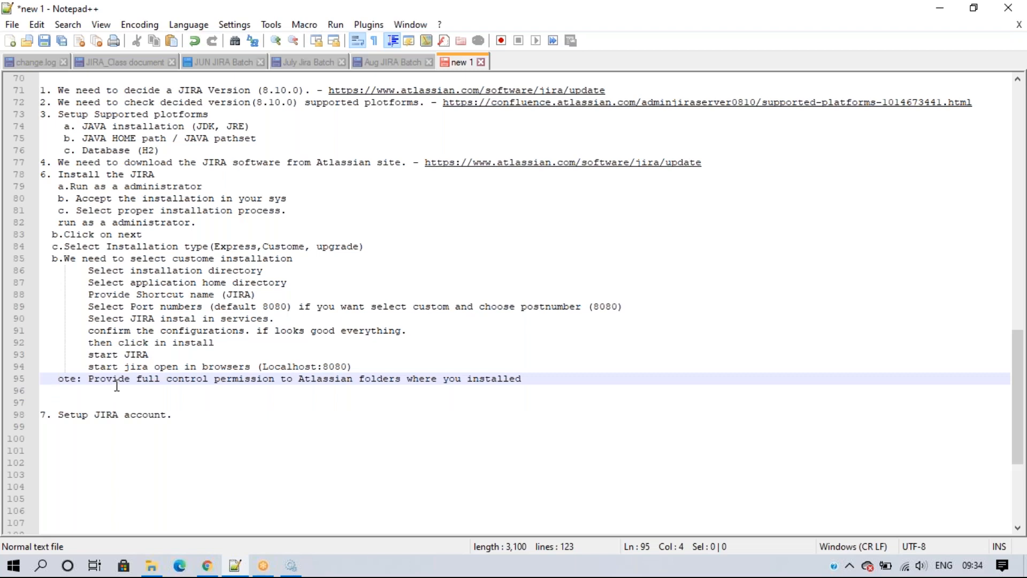
pyautogui.write('N')
pyautogui.click(220, 461)
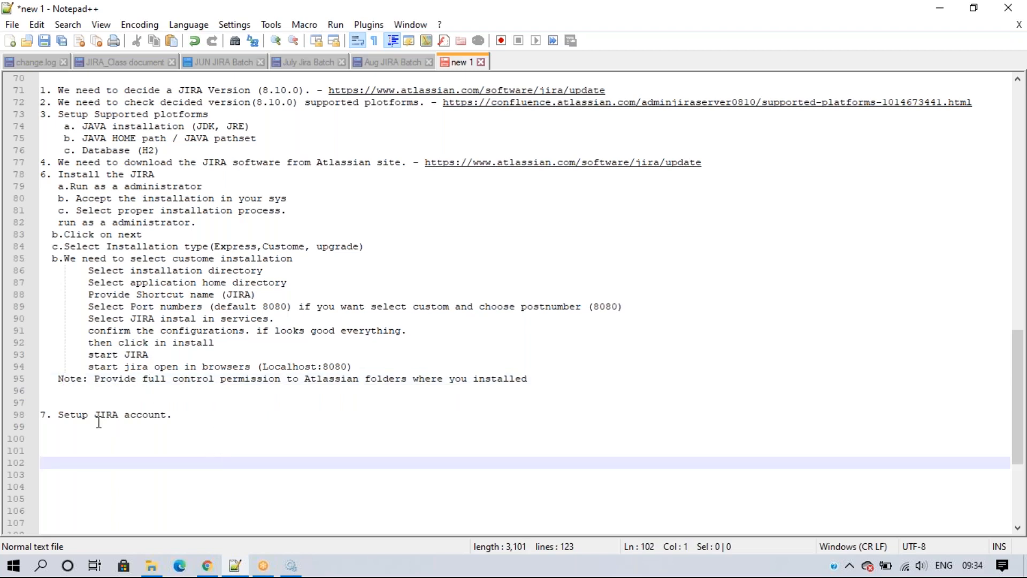
pyautogui.click(95, 402)
pyautogui.press('BackSpace')
pyautogui.press('BackSpace')
pyautogui.press('BackSpace')
pyautogui.press('BackSpace')
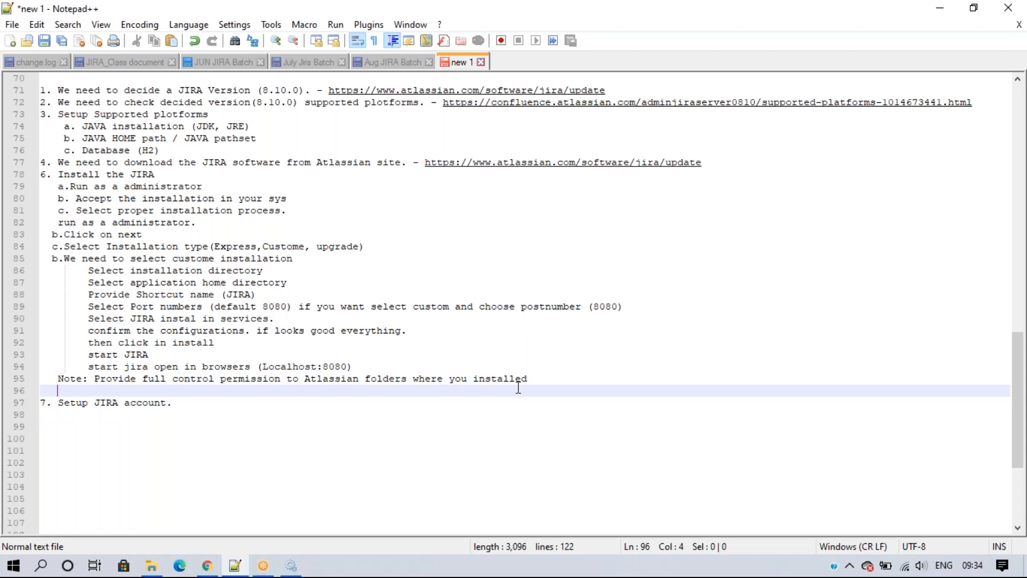
pyautogui.click(291, 565)
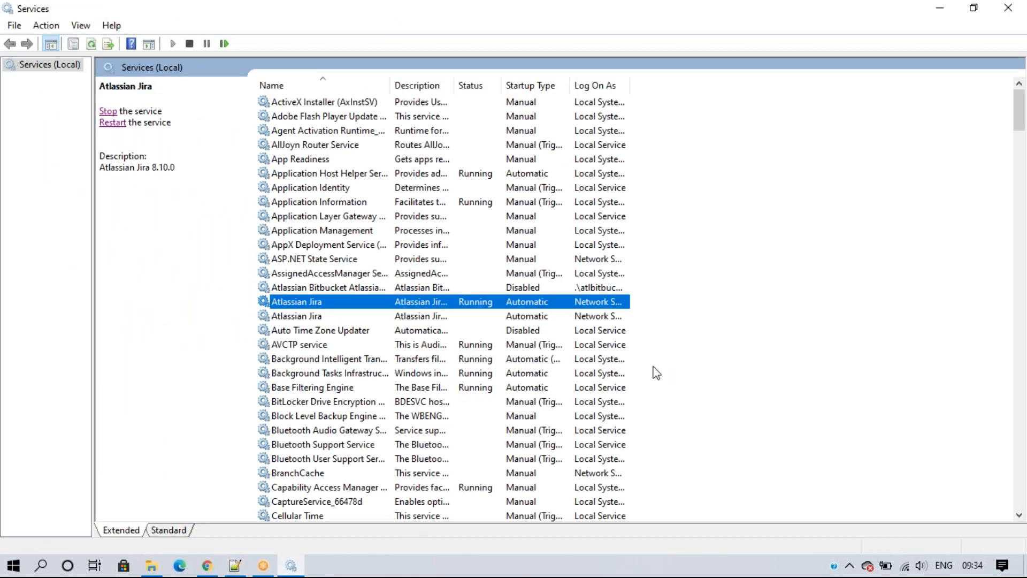
# Step: Change the first Atlassian Jira service's startup type from Automatic to Manual and apply it
pyautogui.click(759, 306)
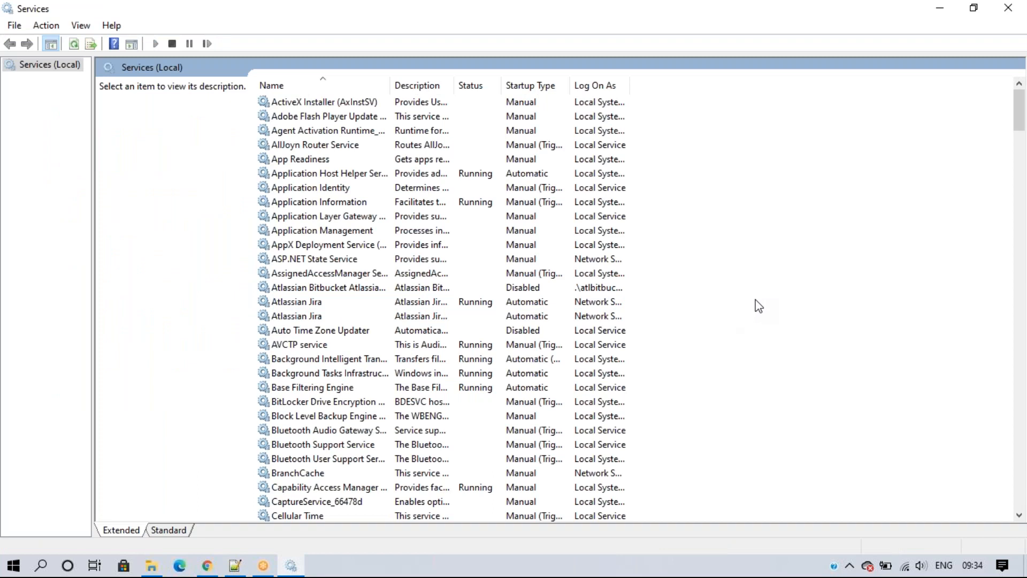
pyautogui.click(343, 303)
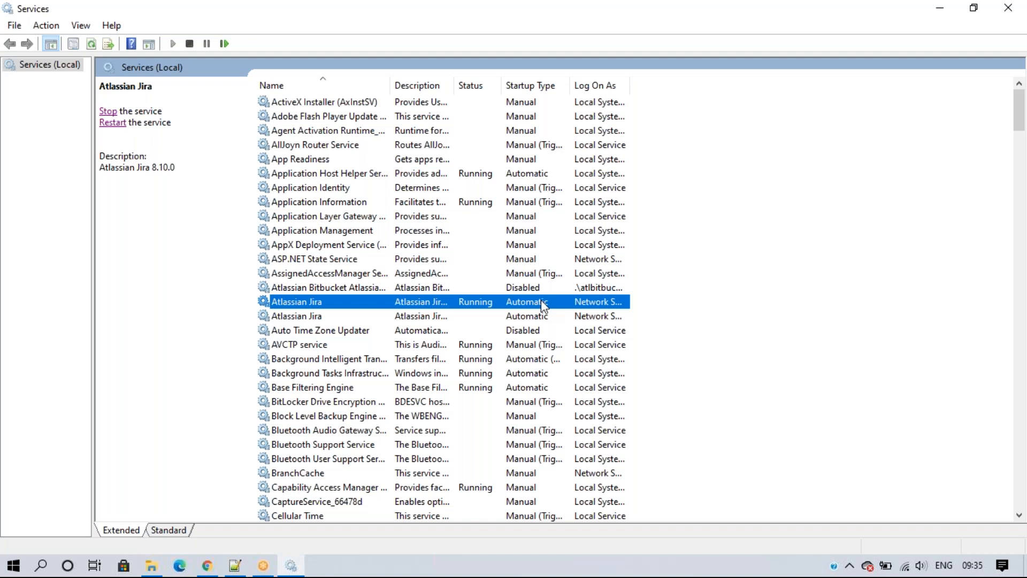
pyautogui.rightClick(439, 304)
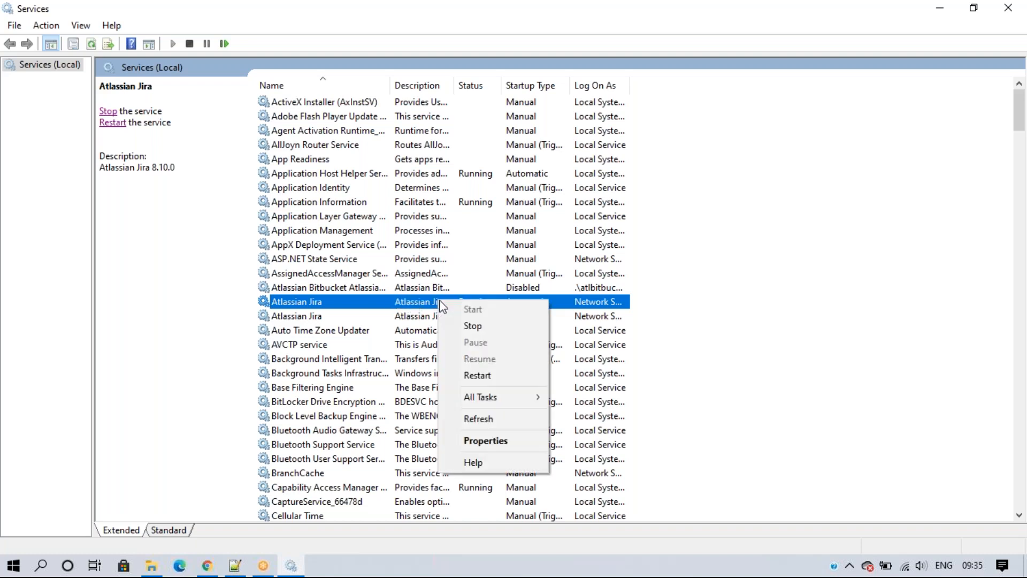
pyautogui.click(492, 444)
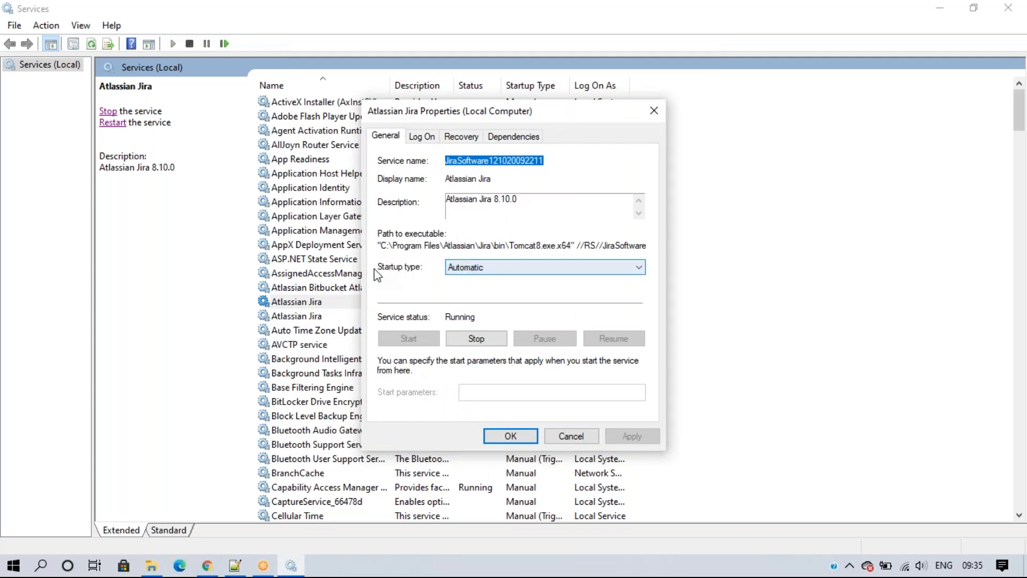
pyautogui.click(459, 272)
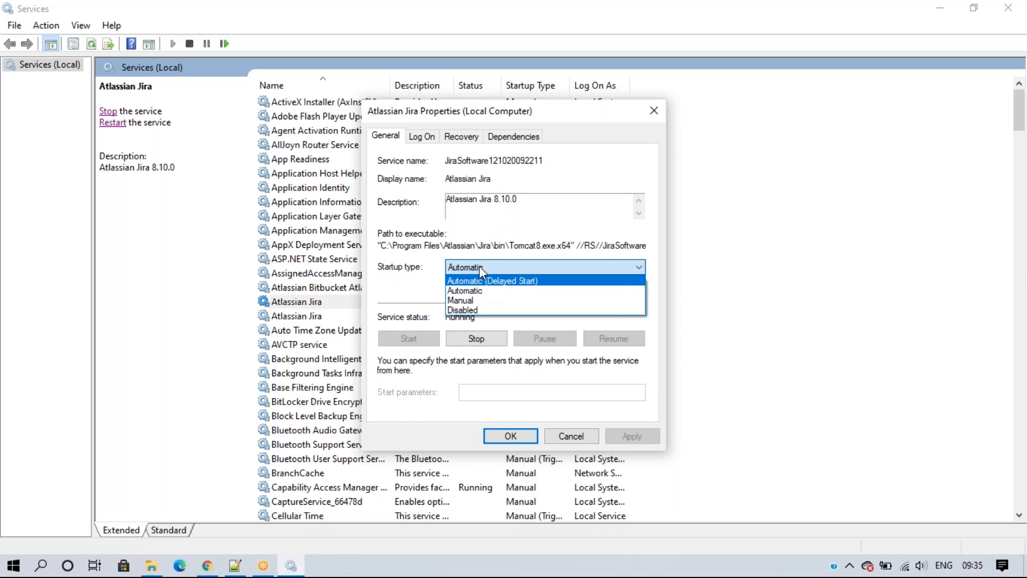
pyautogui.click(469, 300)
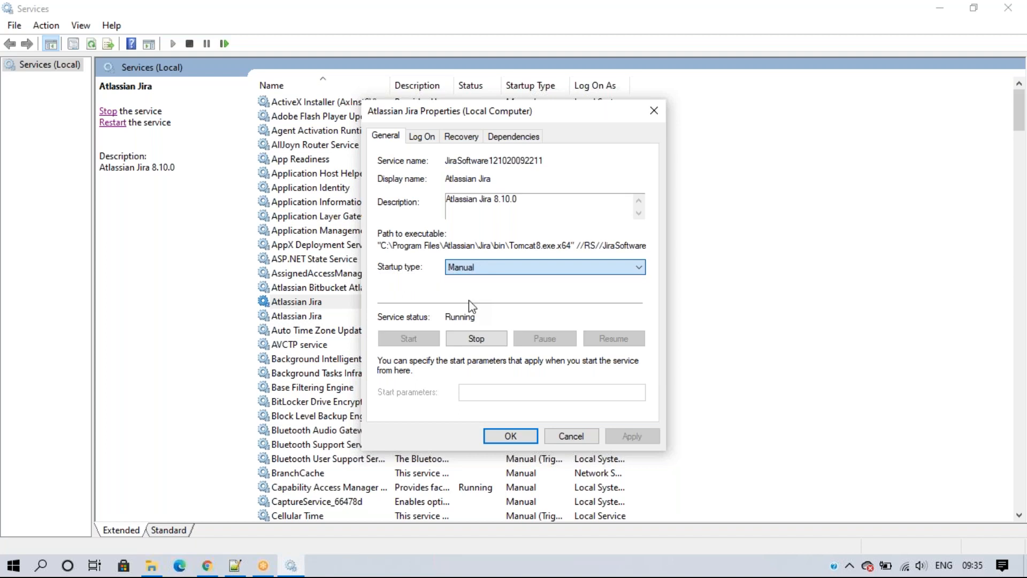
pyautogui.click(624, 434)
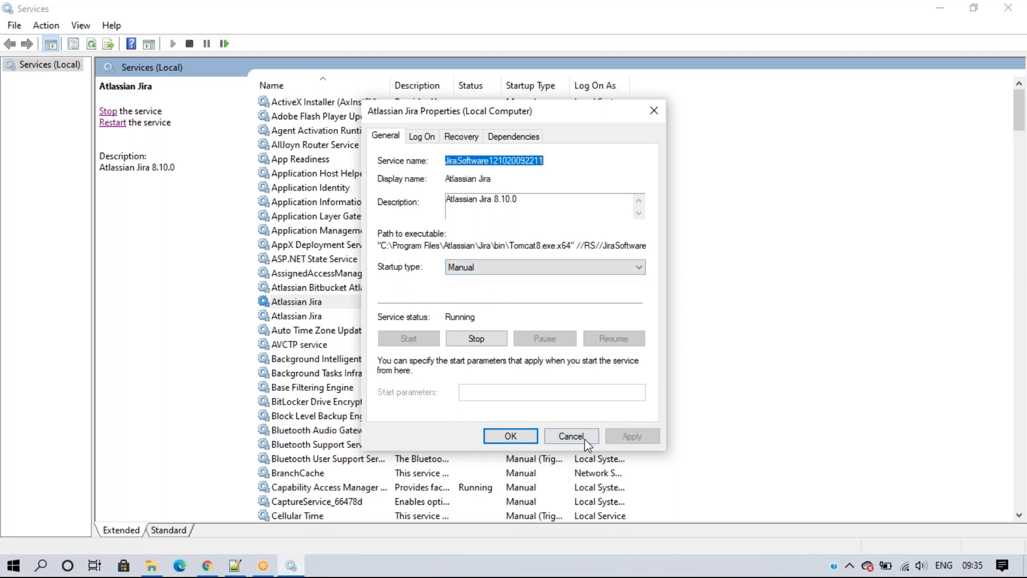
pyautogui.click(511, 436)
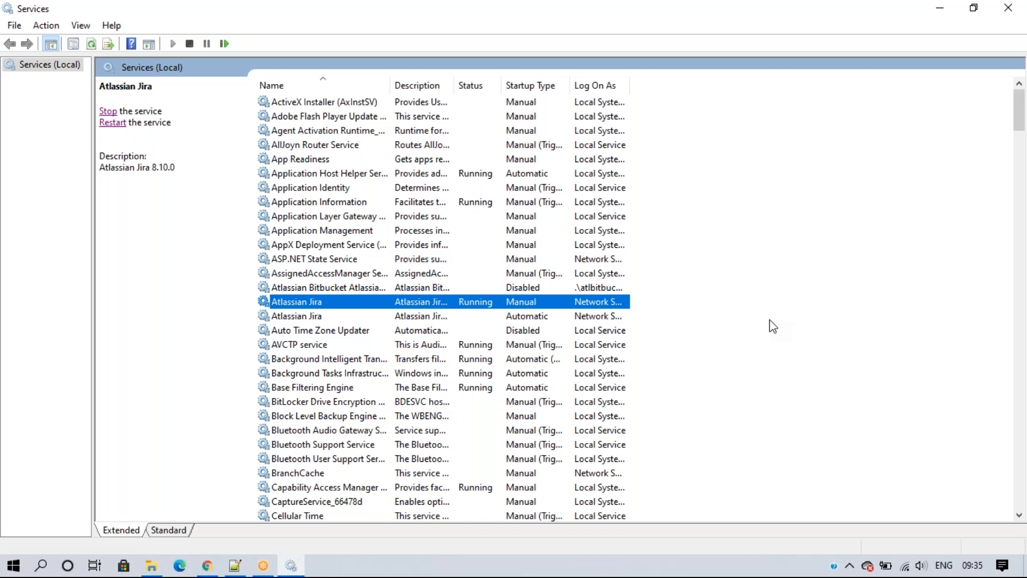
# Step: Stop the Atlassian Jira service and close the Services window
pyautogui.click(208, 566)
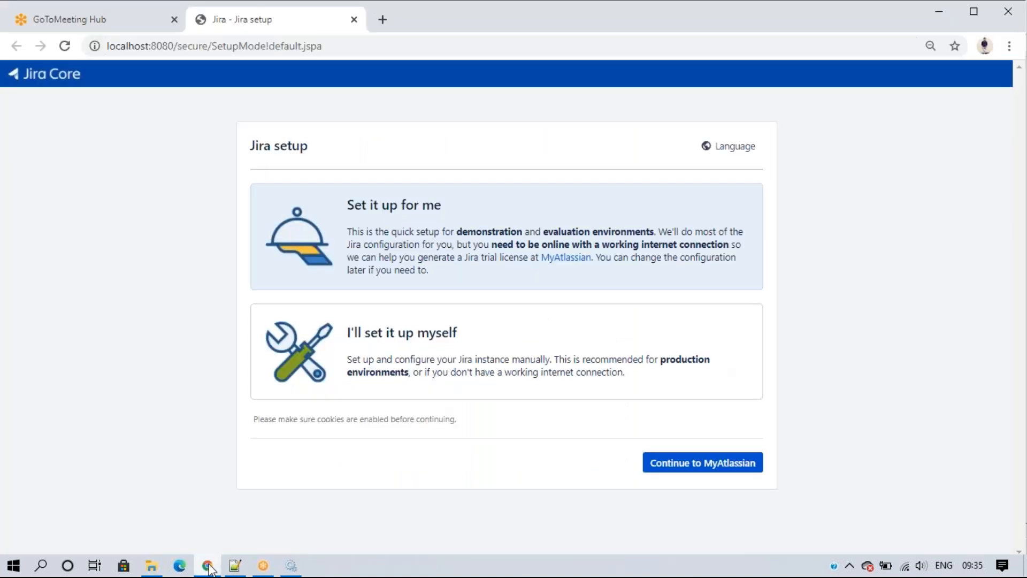
pyautogui.click(289, 566)
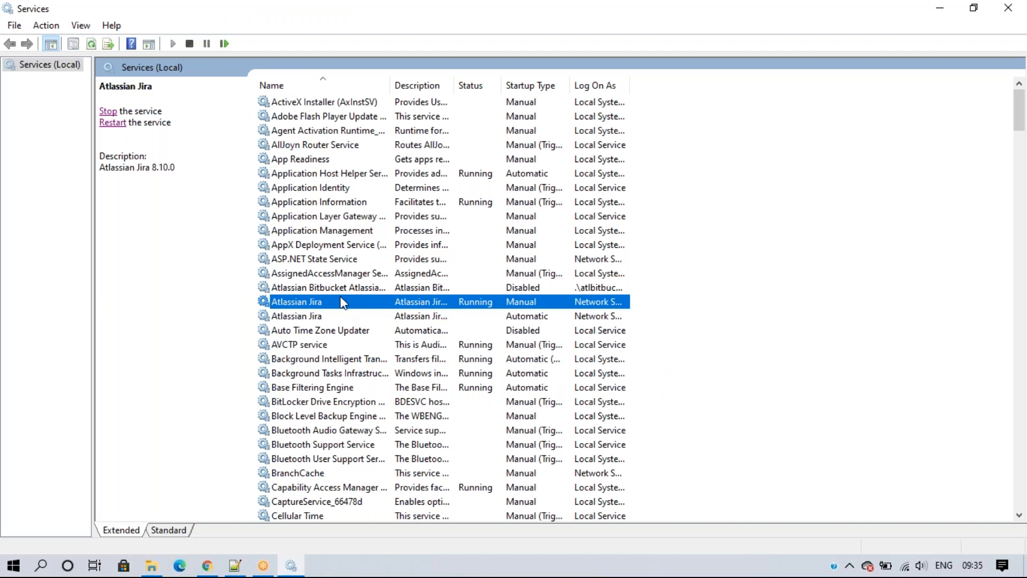
pyautogui.click(108, 113)
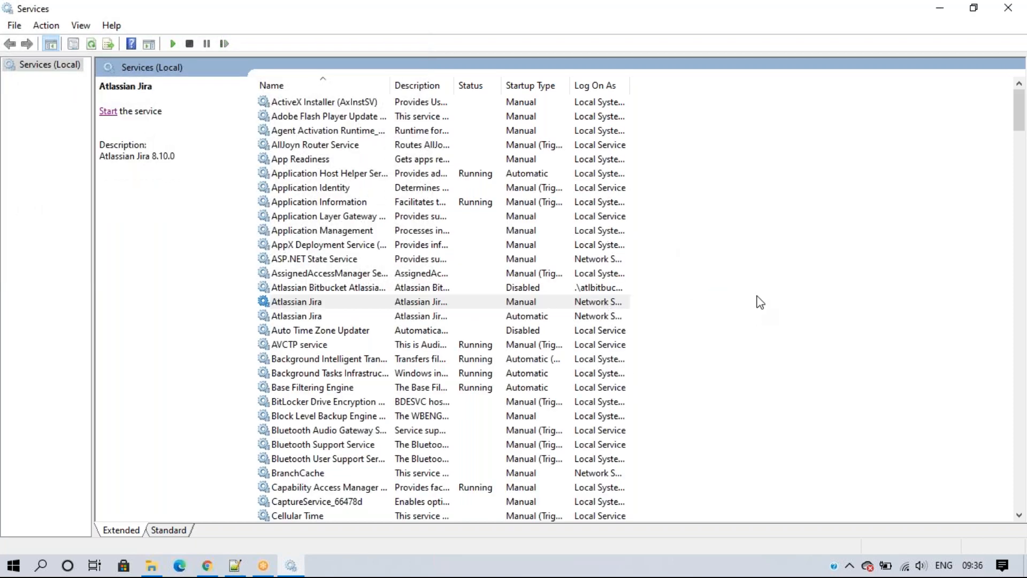
pyautogui.click(1008, 8)
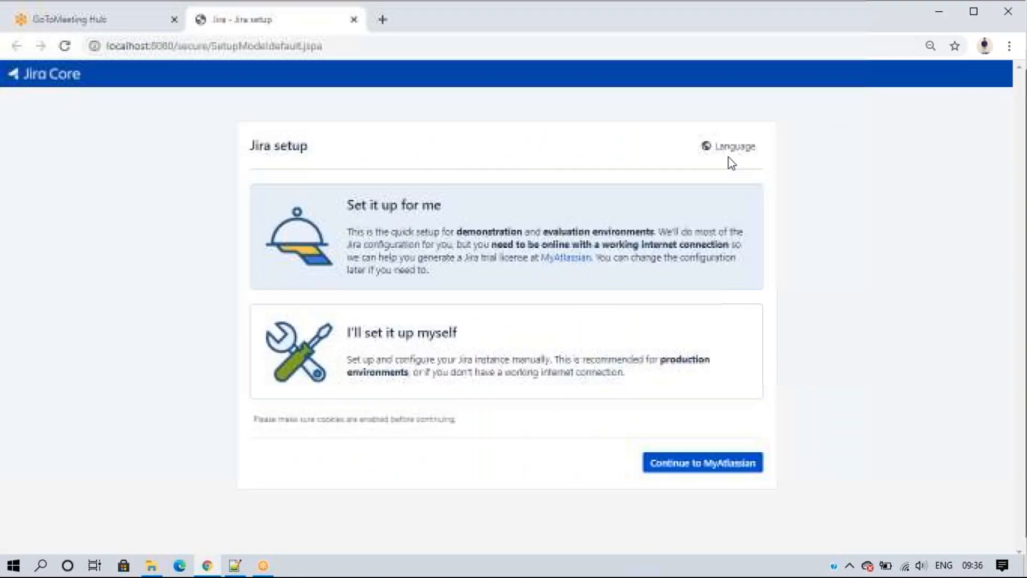
# Step: Reload the Jira setup page in Chrome, then return to the Aug JIRA Batch notes
pyautogui.click(64, 46)
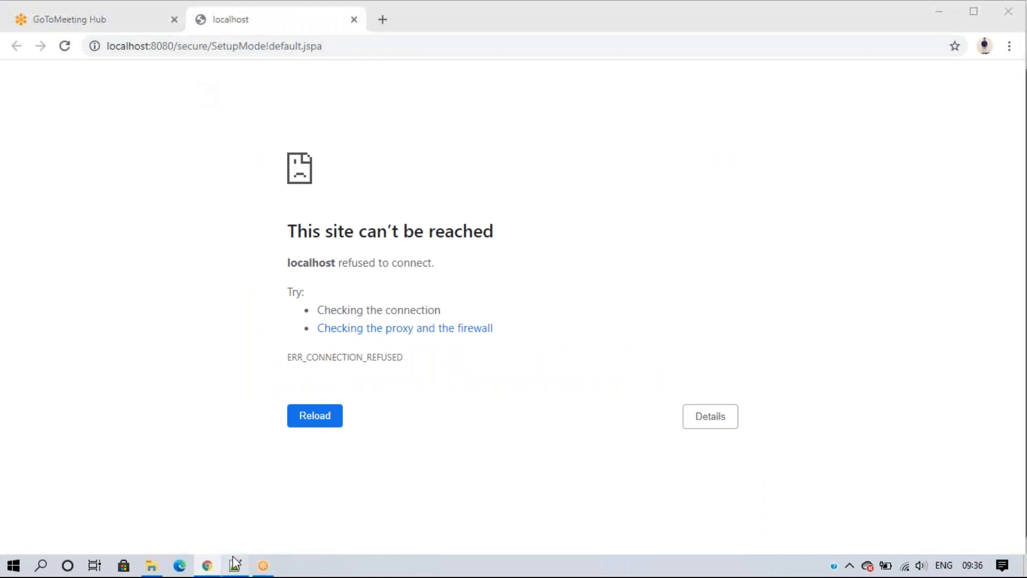
pyautogui.hotkey('alt', 'Tab')
pyautogui.click(363, 62)
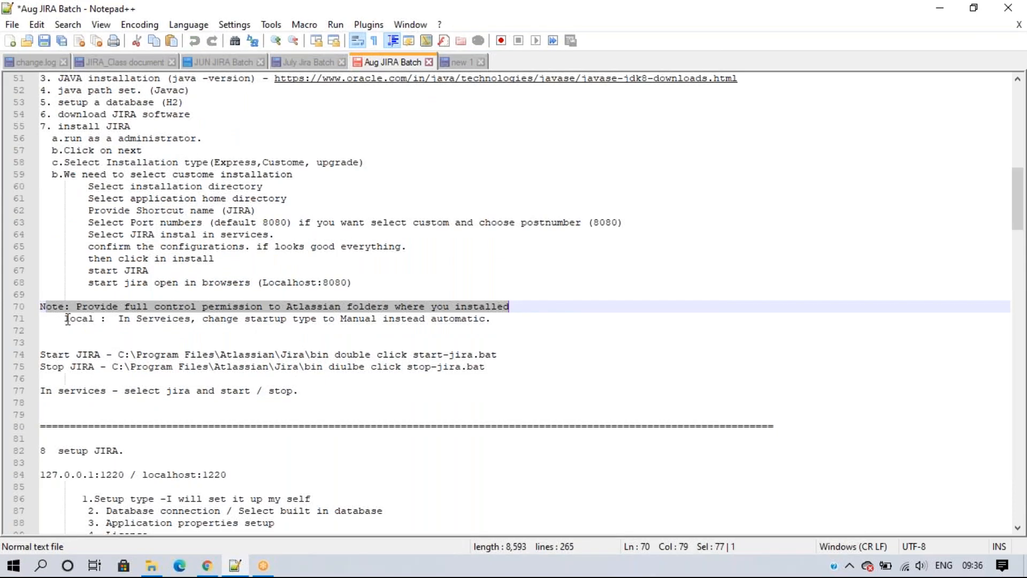
# Step: Copy the note about changing the startup type to Manual into new 1
pyautogui.moveTo(65, 319); pyautogui.dragTo(512, 322)
pyautogui.hotkey('ctrl', 'c')
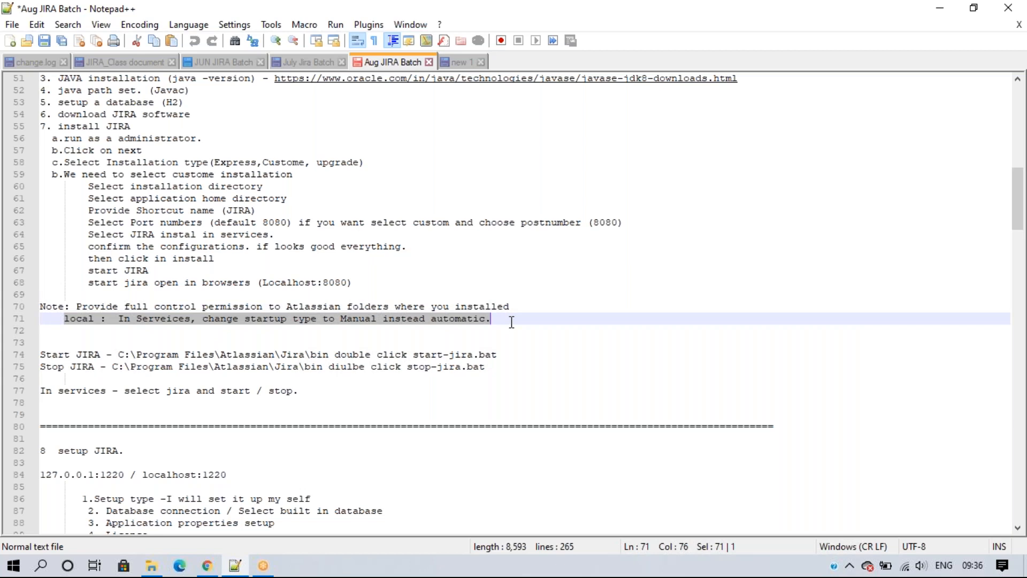
pyautogui.click(463, 62)
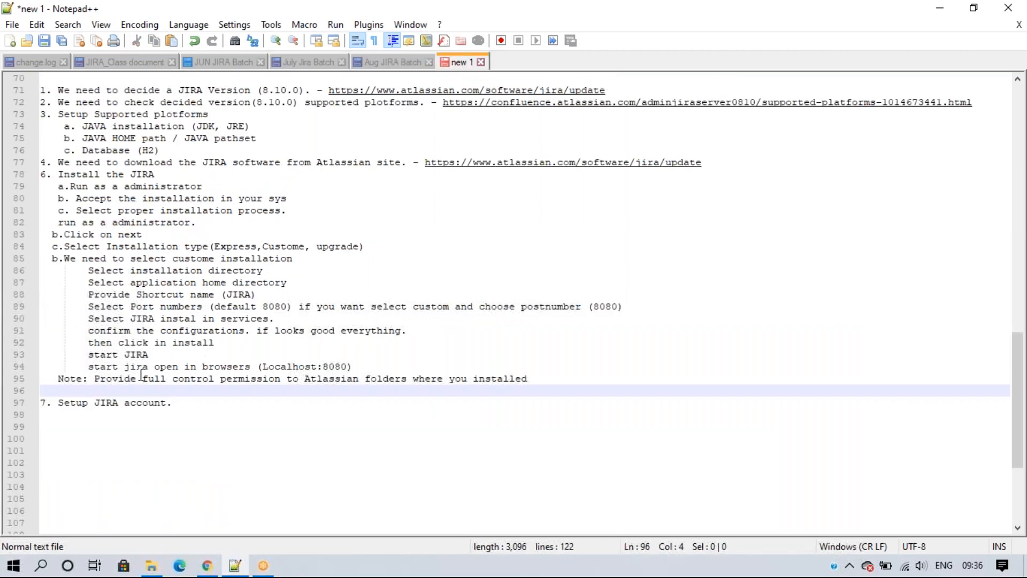
pyautogui.hotkey('ctrl', 'v')
pyautogui.press('Return')
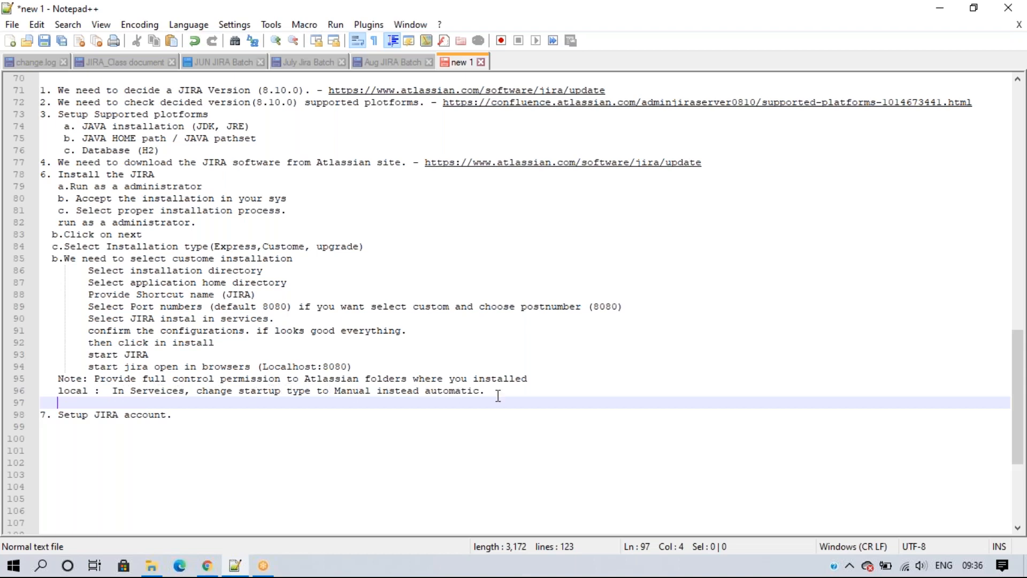
# Step: Review the custom installation steps ending at Setup JIRA account, then bring up Program Files
pyautogui.moveTo(519, 396); pyautogui.dragTo(8, 188)
pyautogui.click(262, 431)
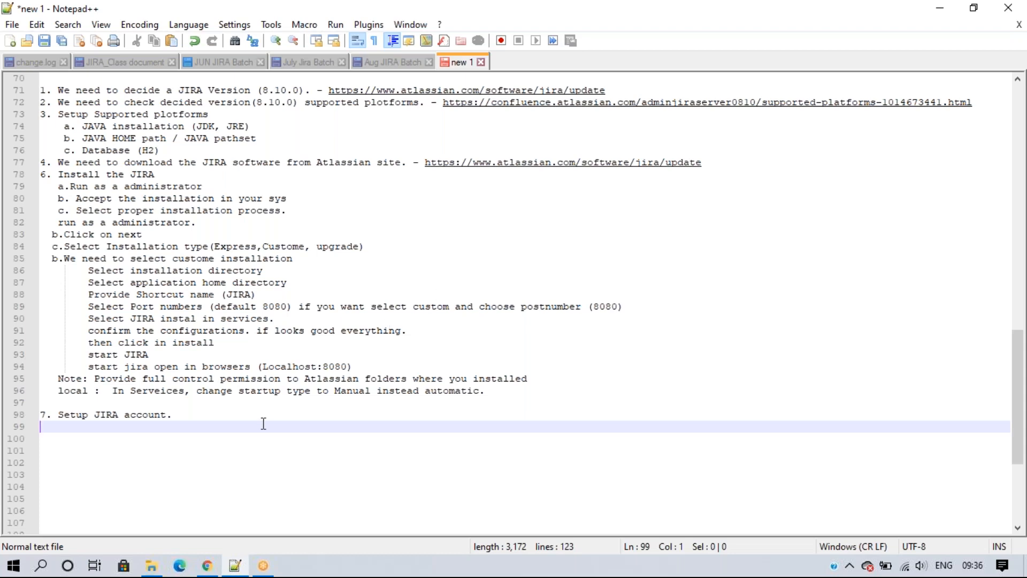
pyautogui.click(152, 565)
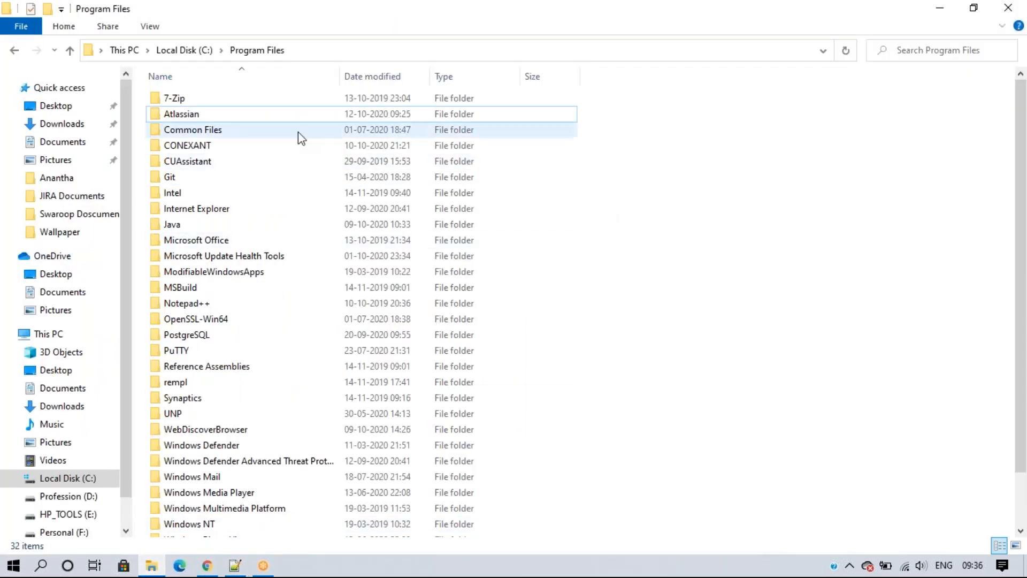
# Step: Navigate to C:\Program Files\Atlassian\Jira\bin in File Explorer
pyautogui.doubleClick(236, 122)
pyautogui.doubleClick(236, 122)
pyautogui.doubleClick(232, 130)
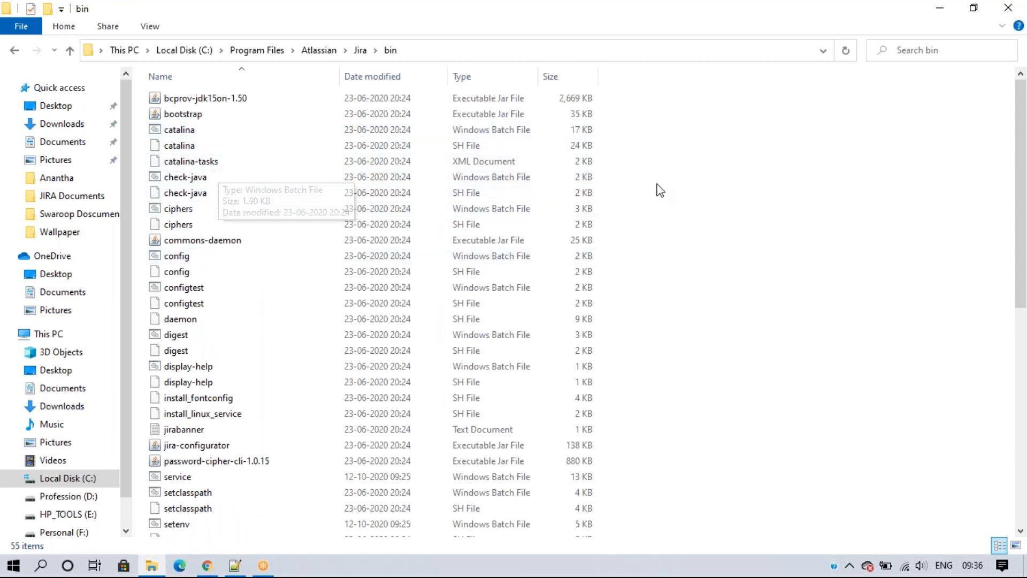
pyautogui.click(258, 50)
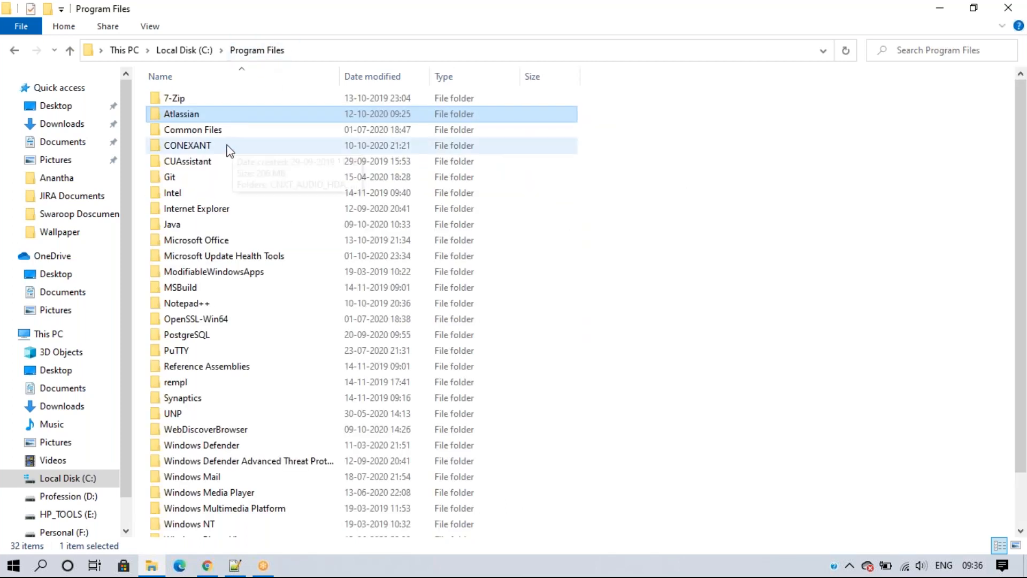
pyautogui.doubleClick(194, 115)
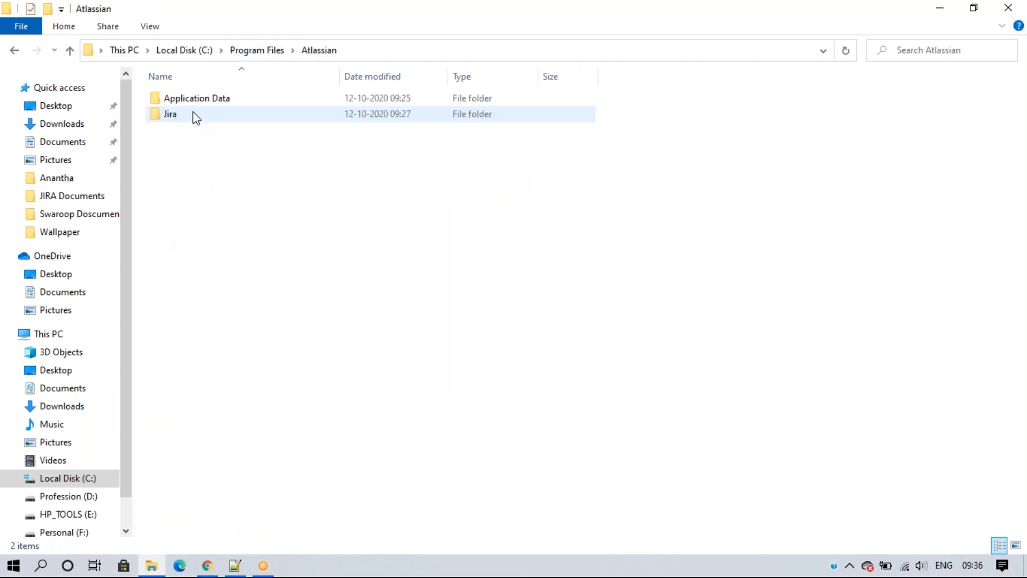
pyautogui.doubleClick(226, 114)
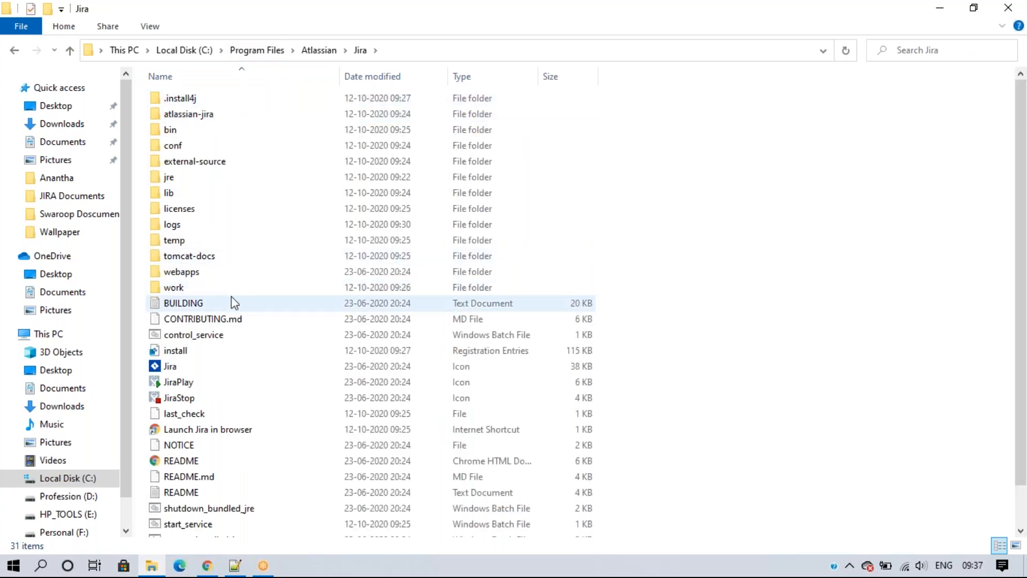
pyautogui.doubleClick(211, 137)
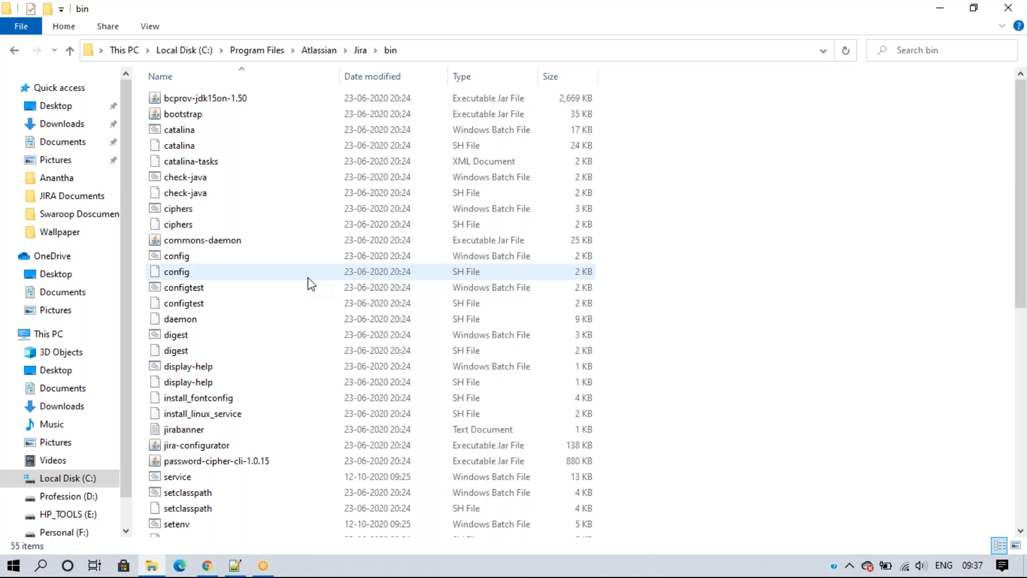
# Step: Locate the start-jira and startup Windows batch files in the bin folder
pyautogui.press('s')
pyautogui.scroll(-7, 310, 284)
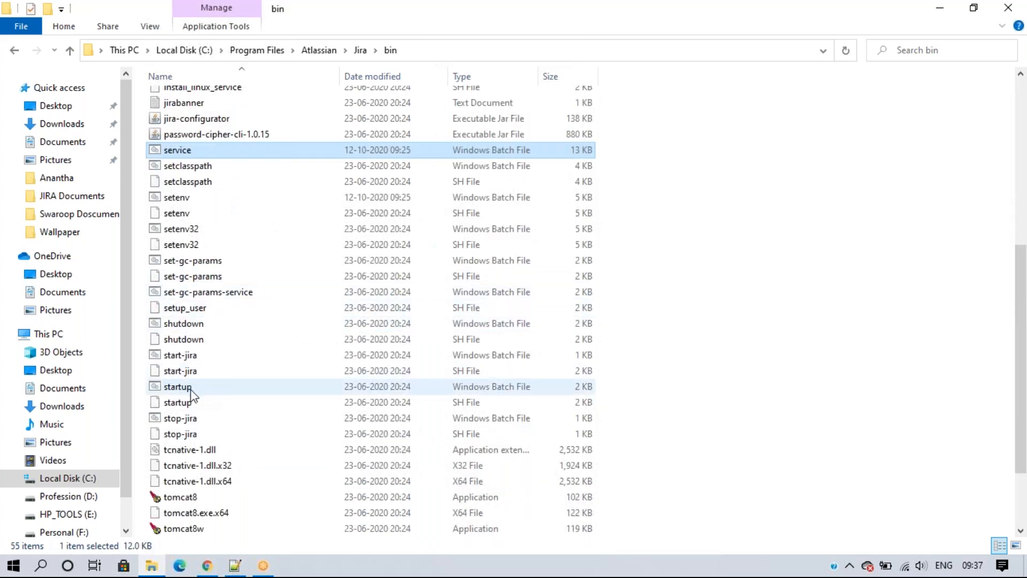
pyautogui.click(185, 356)
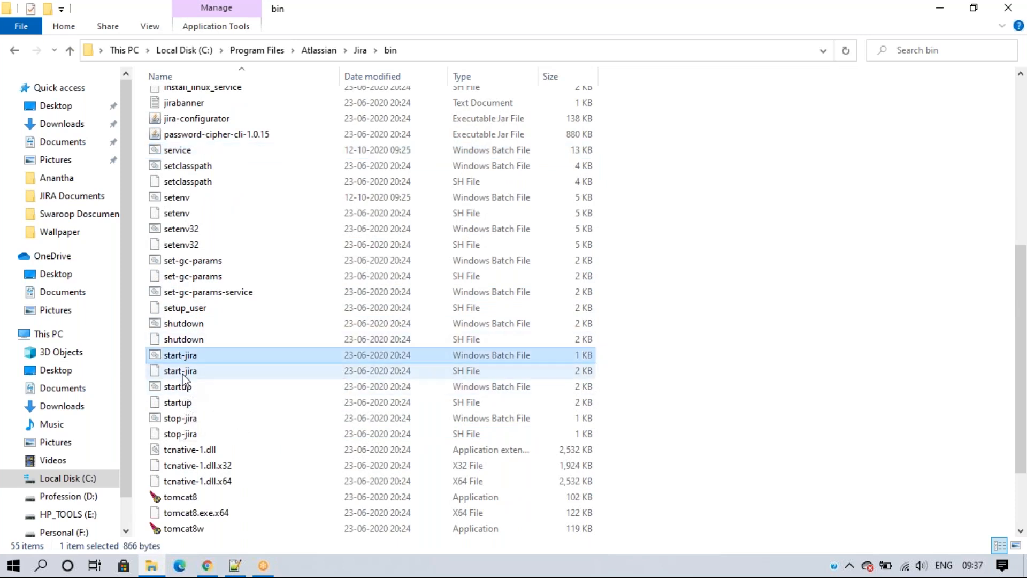
pyautogui.click(182, 374)
pyautogui.click(191, 355)
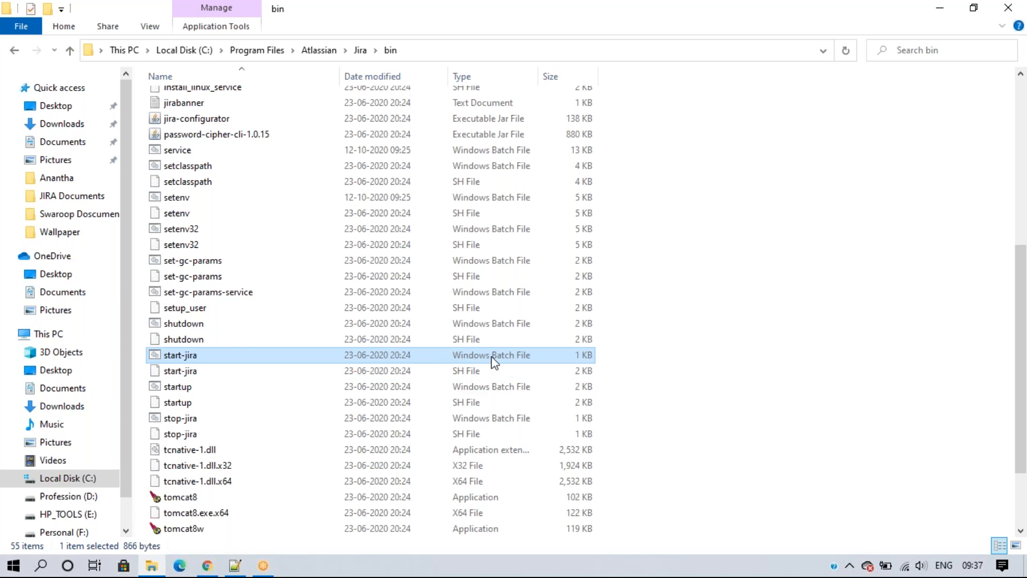
pyautogui.click(456, 376)
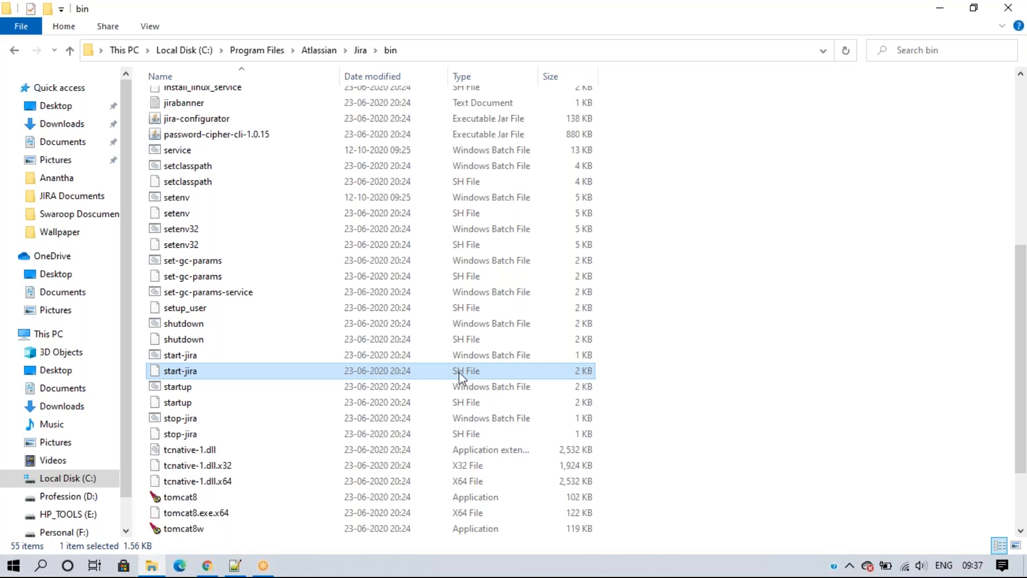
pyautogui.click(466, 353)
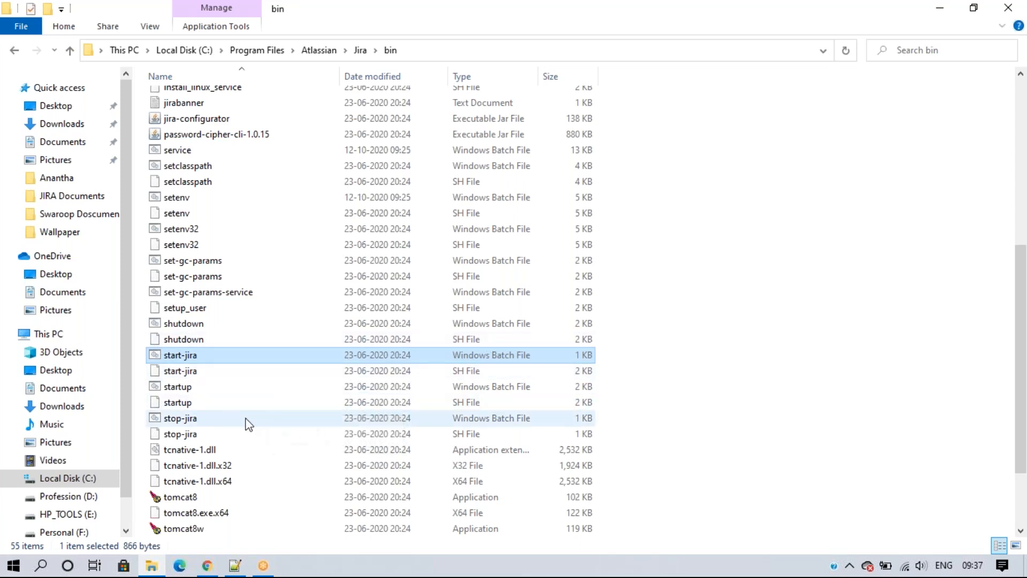
pyautogui.click(193, 388)
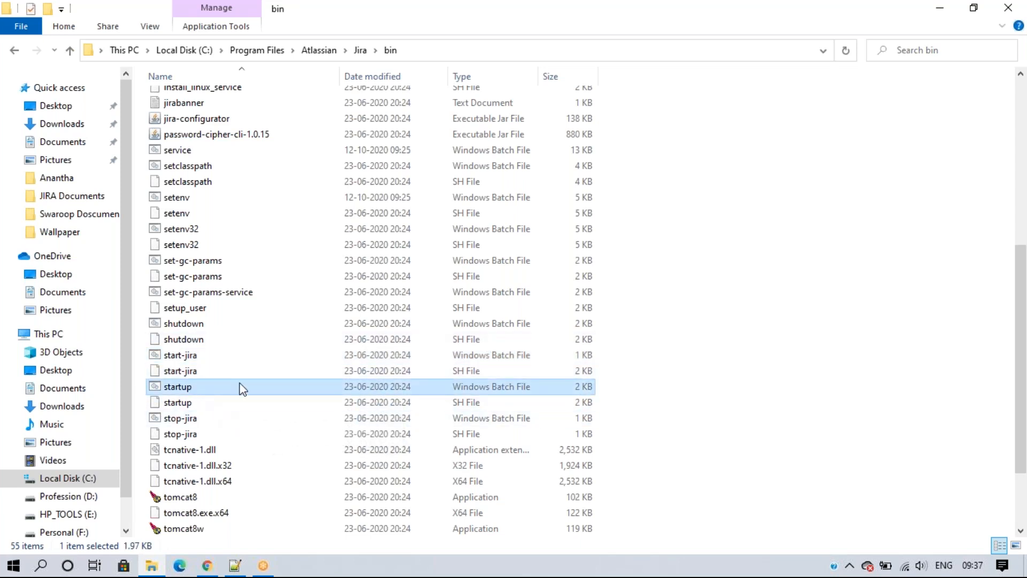
pyautogui.click(209, 357)
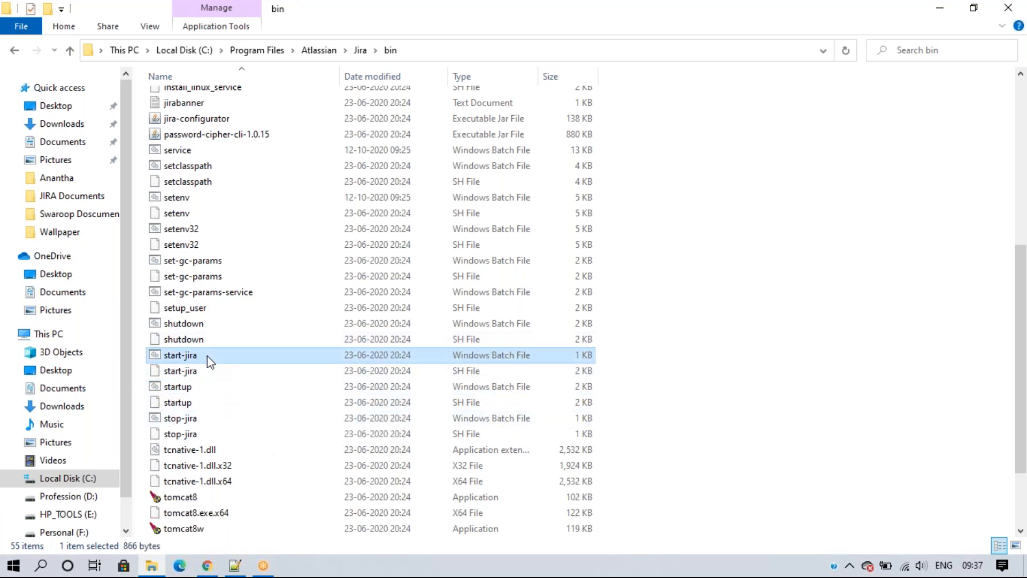
pyautogui.click(203, 389)
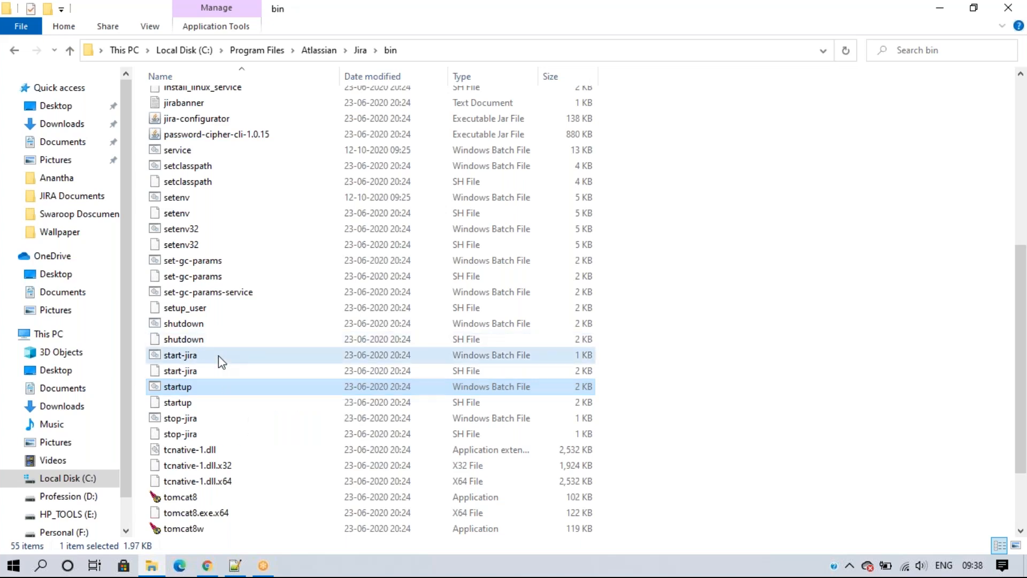
pyautogui.click(219, 356)
pyautogui.click(216, 388)
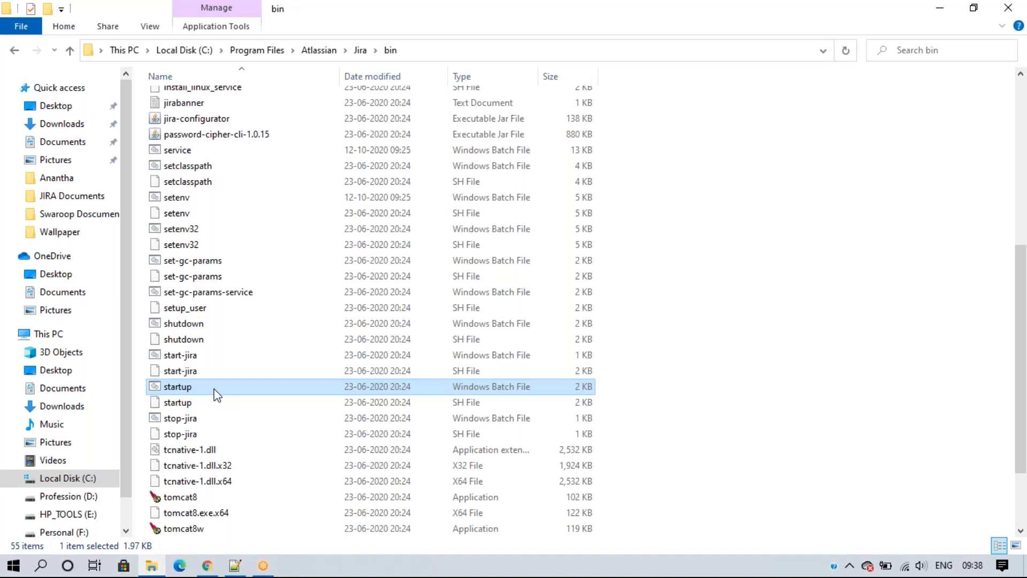
pyautogui.click(196, 357)
# Step: Run start-jira.bat and load localhost:8080 in Chrome to reach the Jira setup wizard
pyautogui.doubleClick(195, 355)
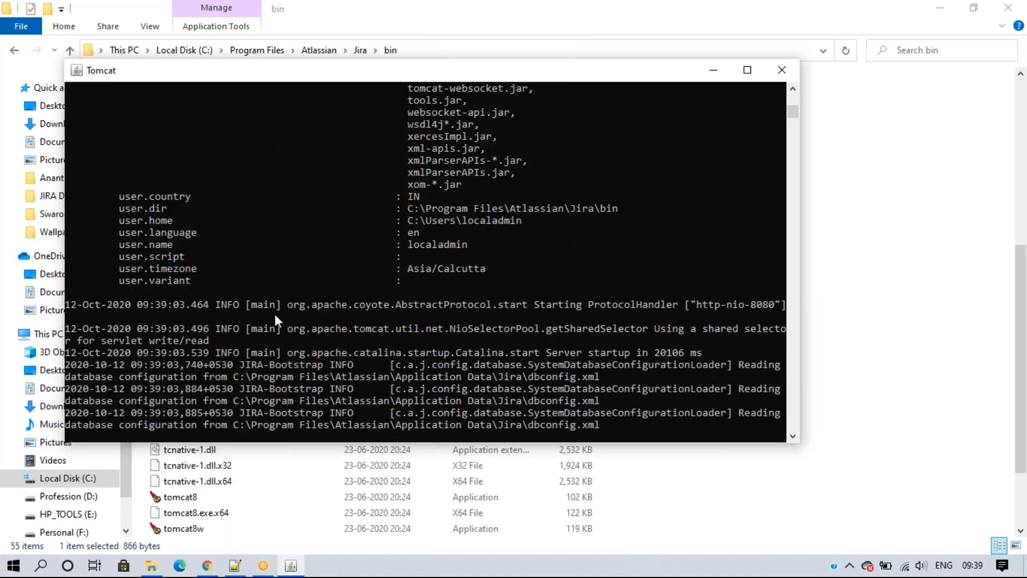
pyautogui.click(207, 565)
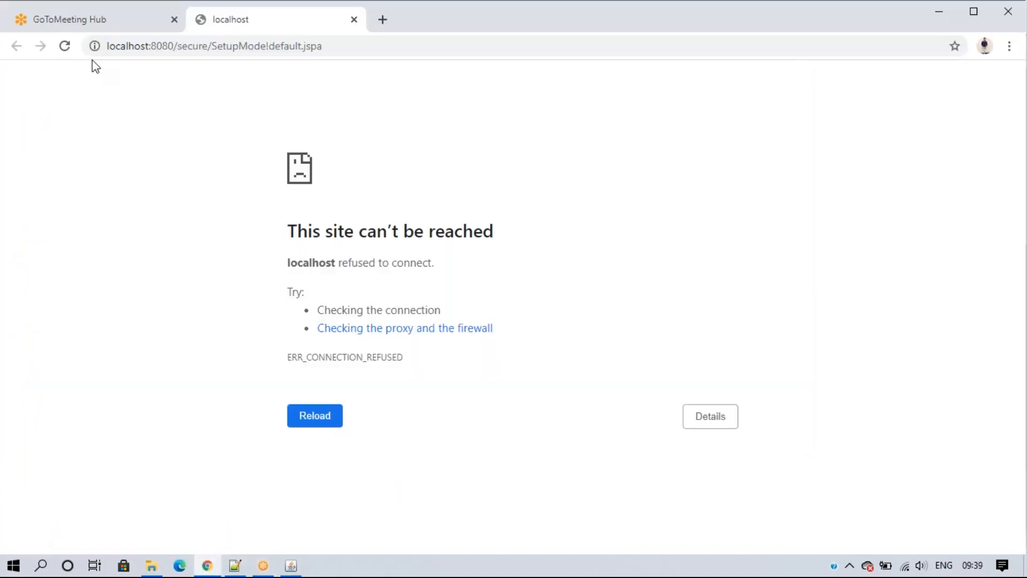
pyautogui.moveTo(183, 46); pyautogui.dragTo(450, 42)
pyautogui.press('BackSpace')
pyautogui.press('Return')
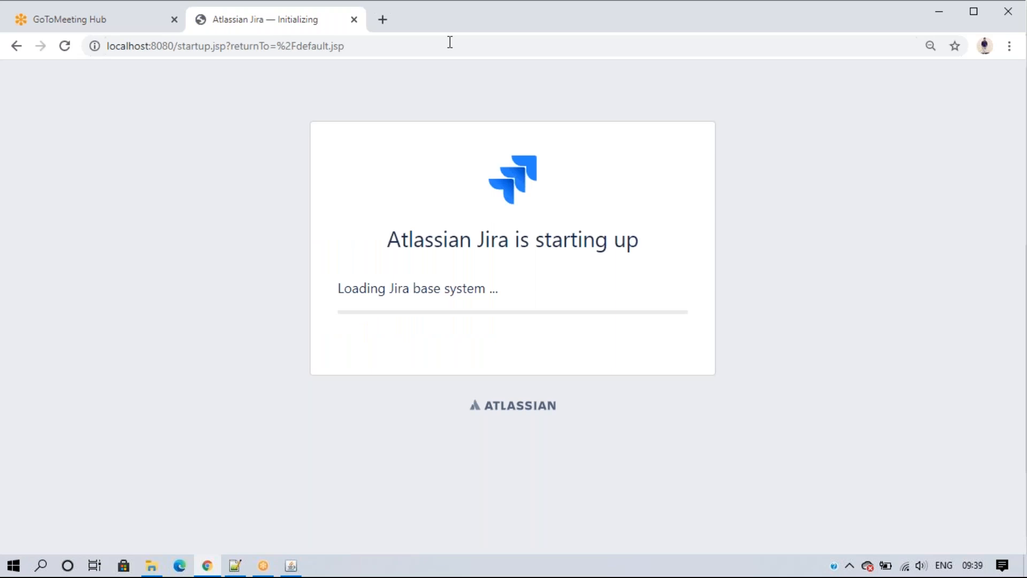
# Step: Close the Tomcat console window that start-jira opened
pyautogui.click(291, 566)
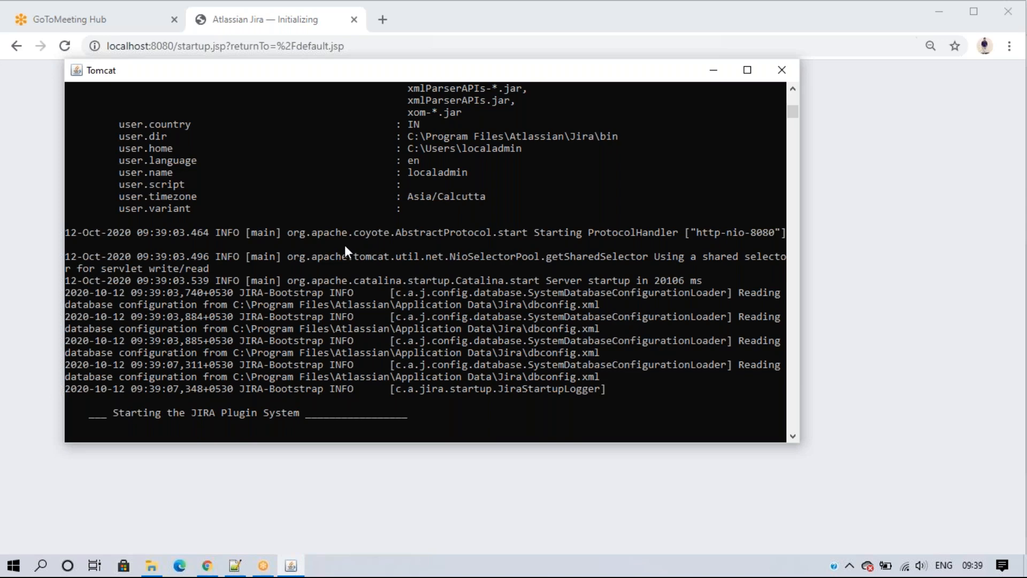
pyautogui.moveTo(419, 78); pyautogui.dragTo(424, 106)
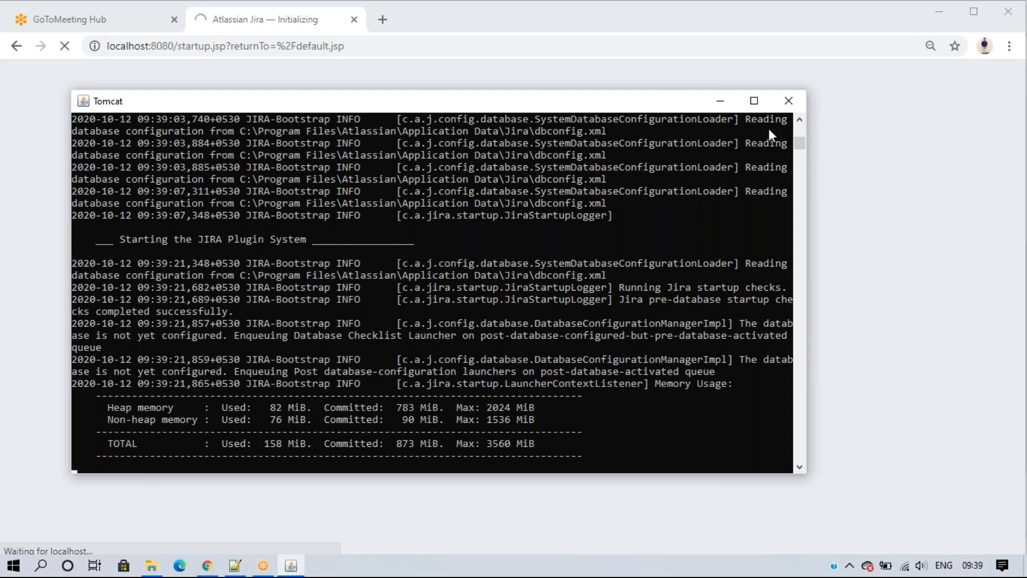
pyautogui.click(715, 107)
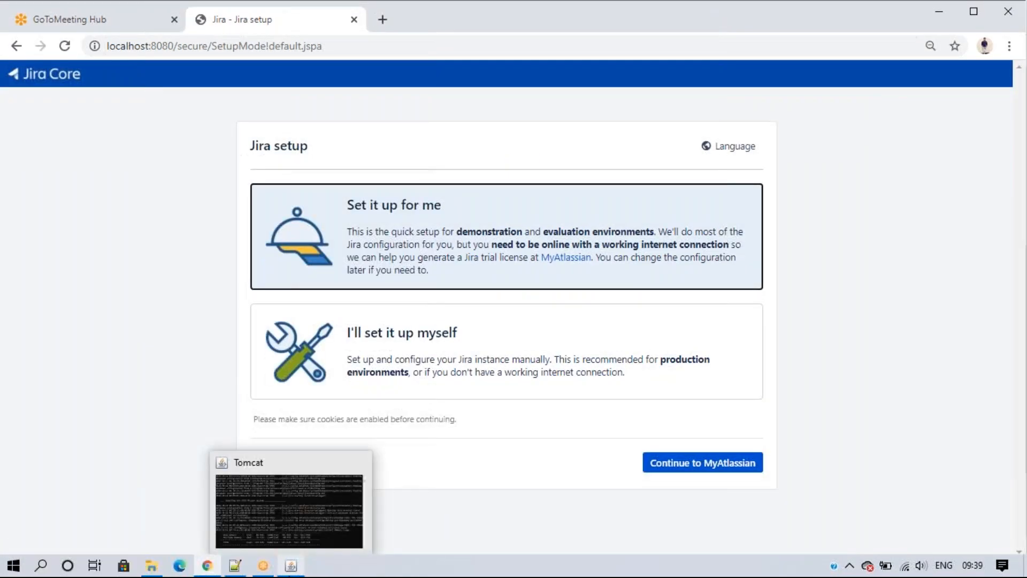
pyautogui.click(292, 566)
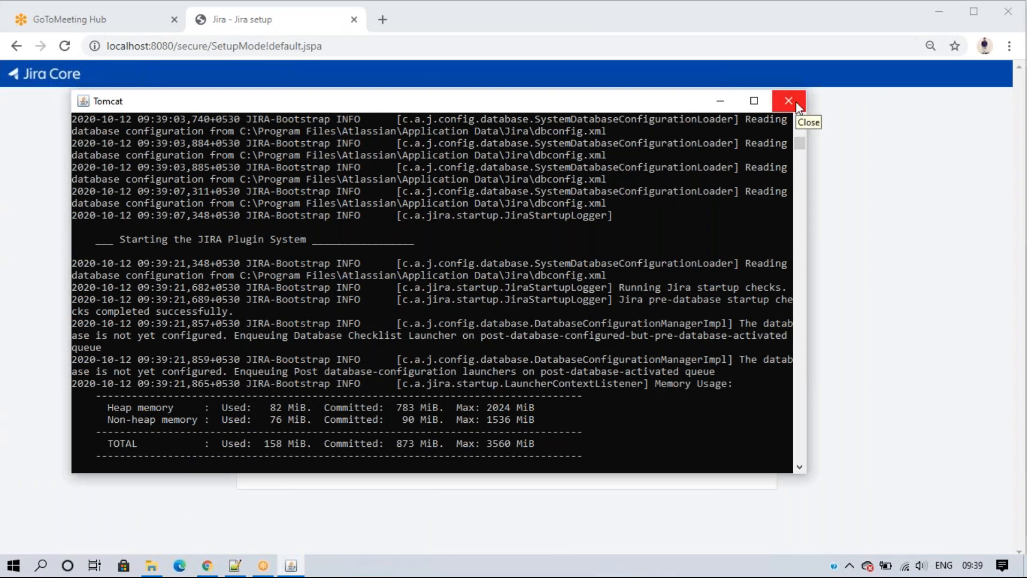
pyautogui.click(789, 101)
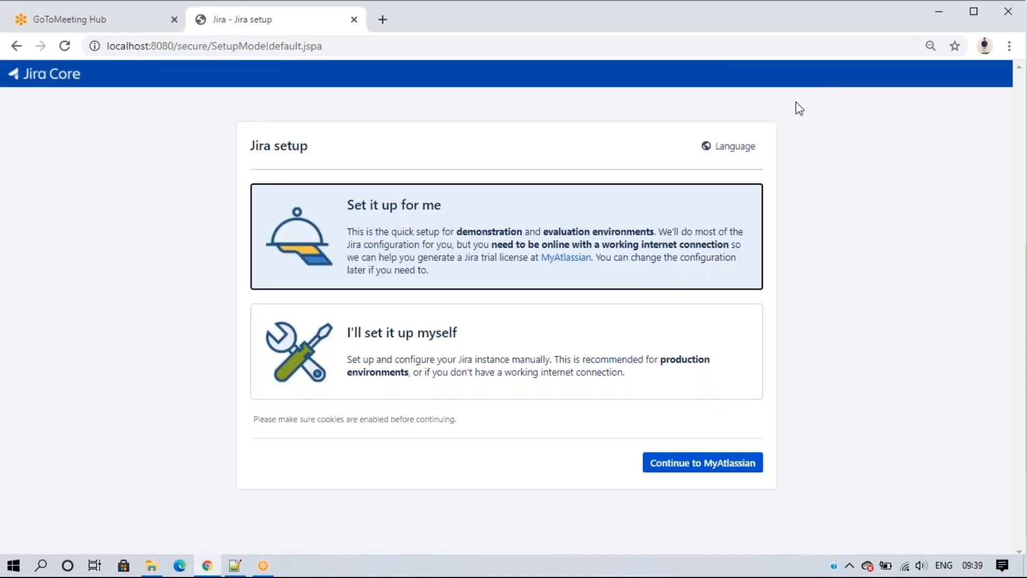
# Step: Reload the setup page to see the connection-refused error, then return to Jira's bin folder
pyautogui.click(59, 45)
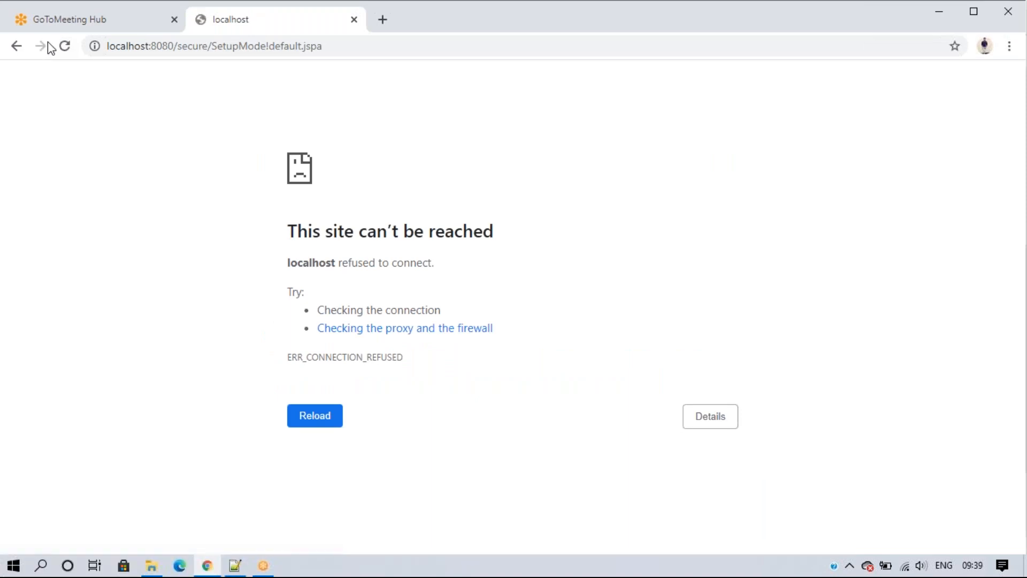
pyautogui.click(151, 566)
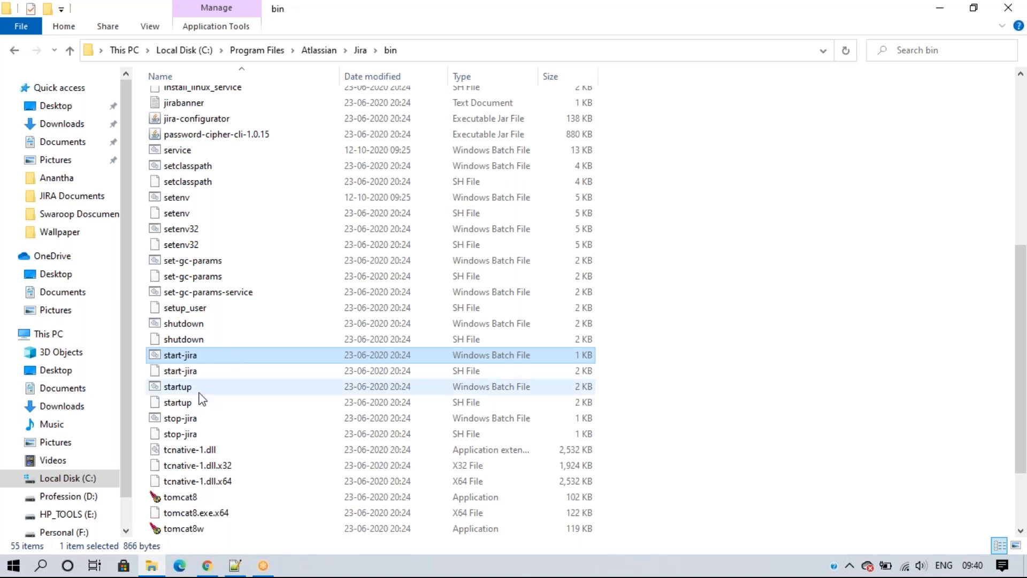
# Step: Run stop-jira.bat from C:\Program Files\Atlassian\Jira\bin to shut Jira down
pyautogui.click(198, 420)
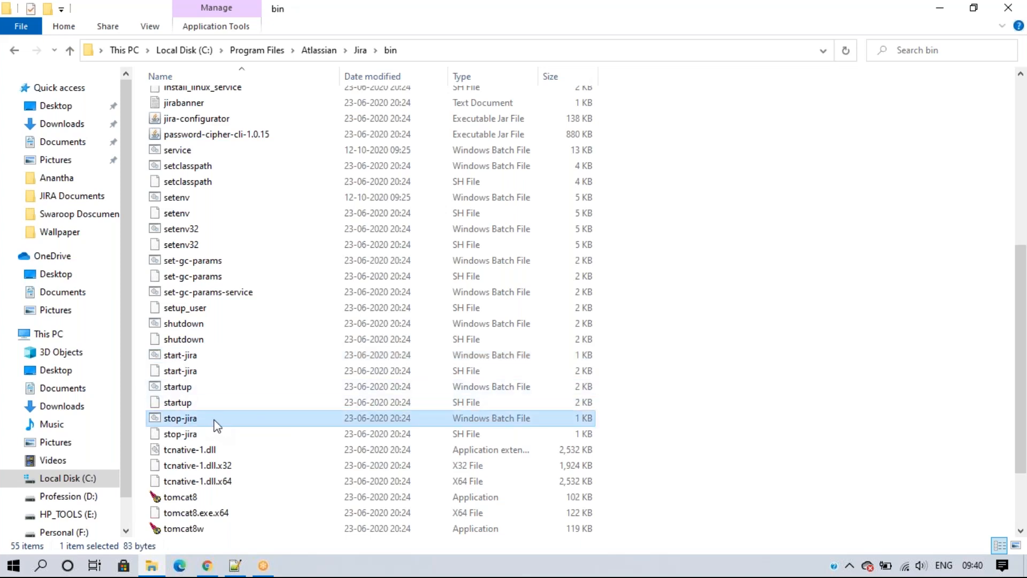
pyautogui.doubleClick(213, 419)
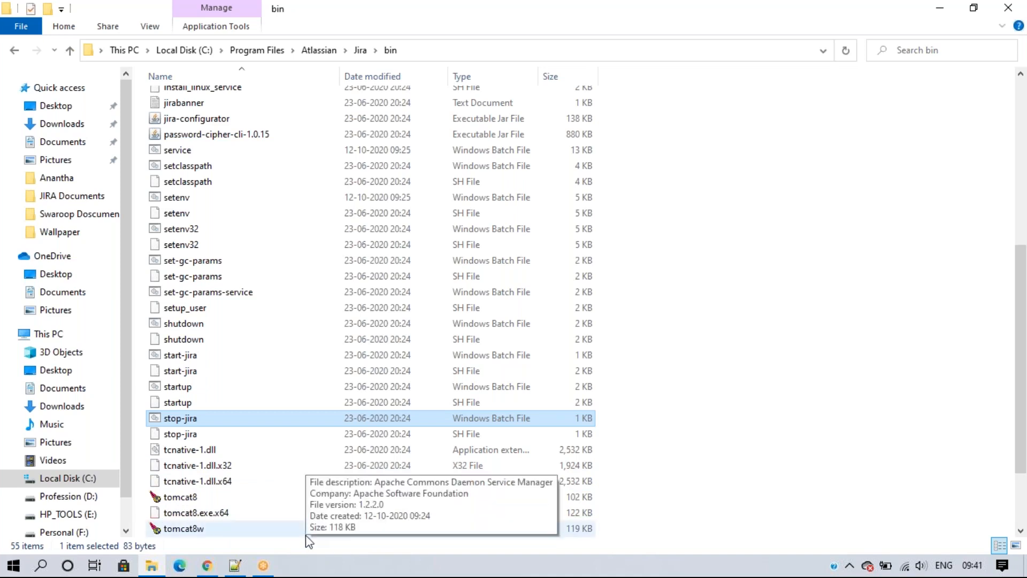
# Step: Open Services via a 'ser' search, start the Atlassian Jira service, and close the console
pyautogui.click(43, 567)
pyautogui.write('ser')
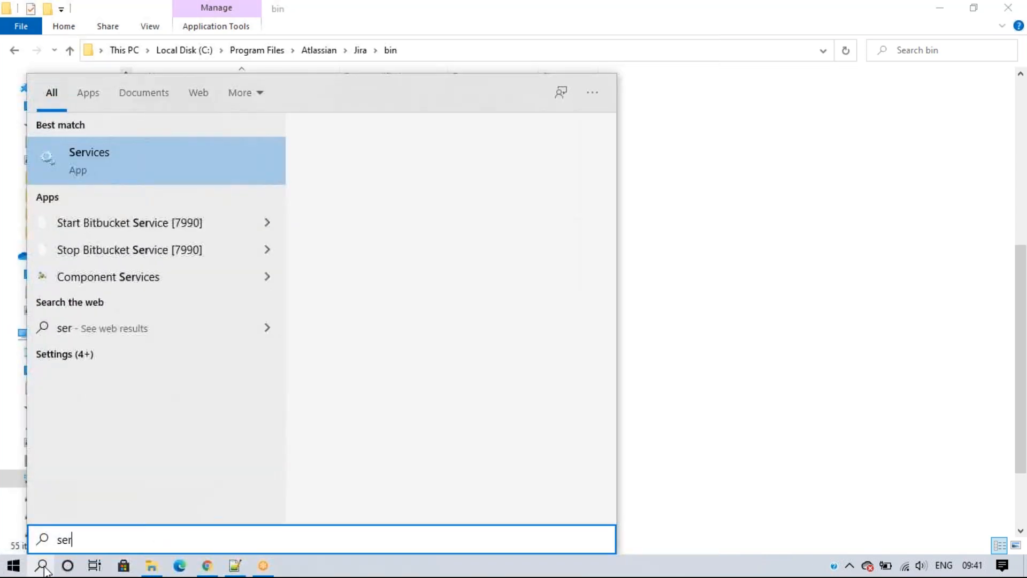
pyautogui.click(109, 168)
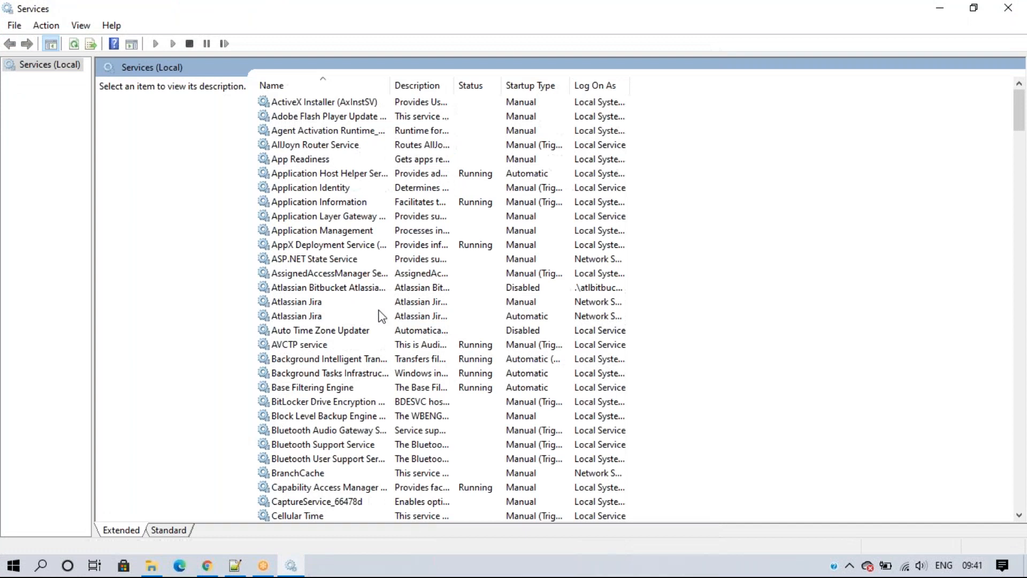
pyautogui.click(342, 304)
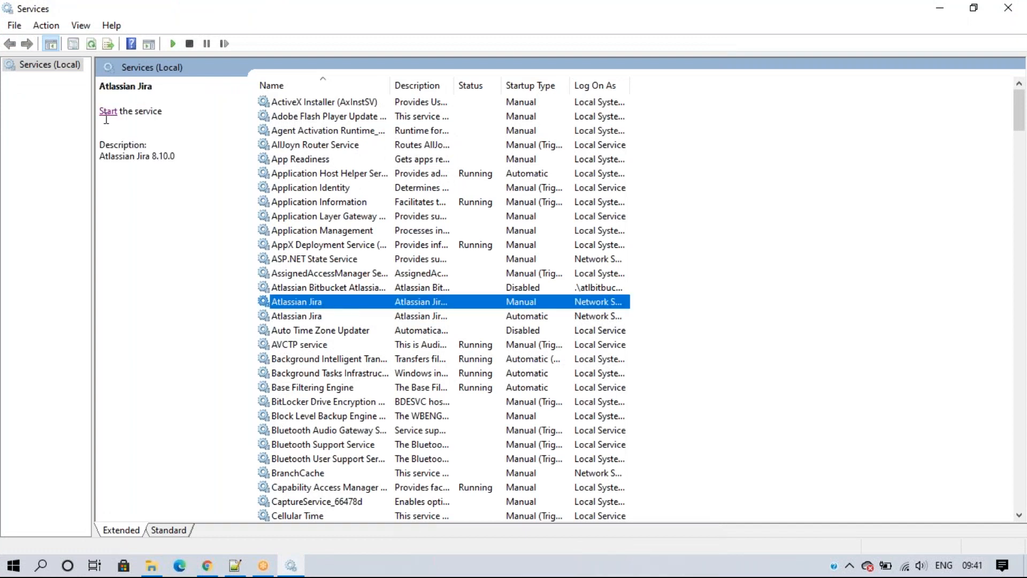
pyautogui.rightClick(378, 298)
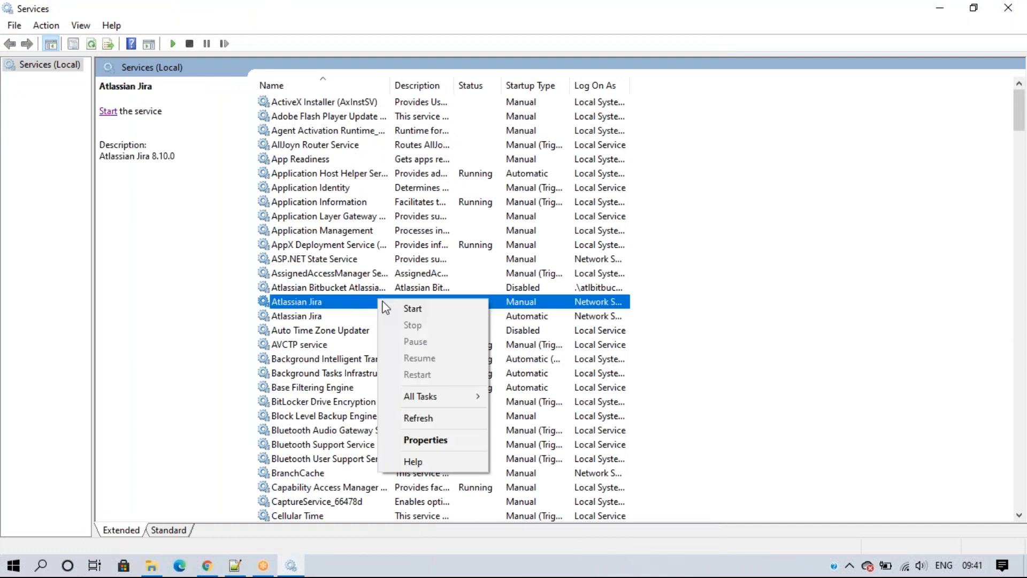
pyautogui.click(433, 307)
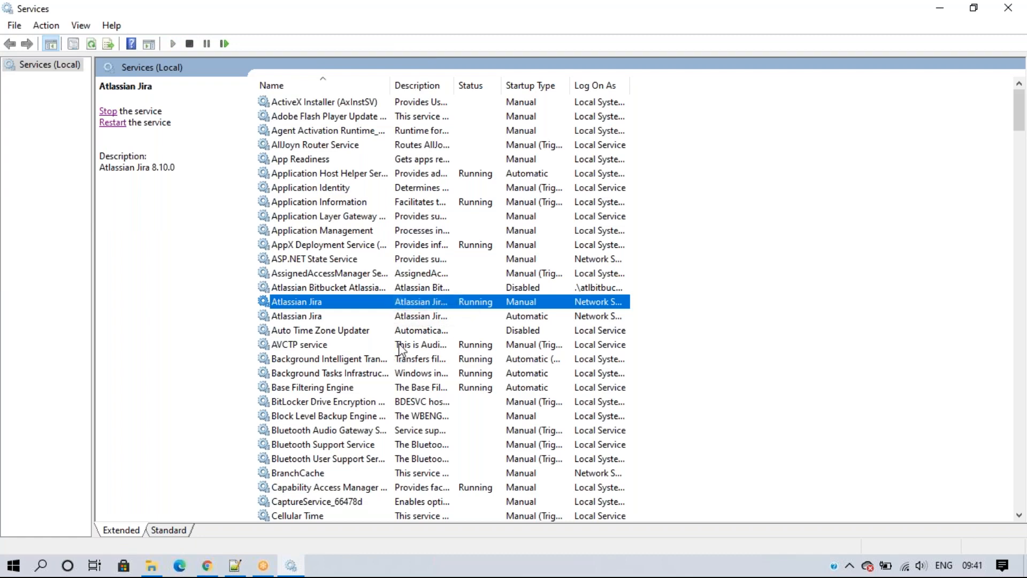
pyautogui.click(823, 203)
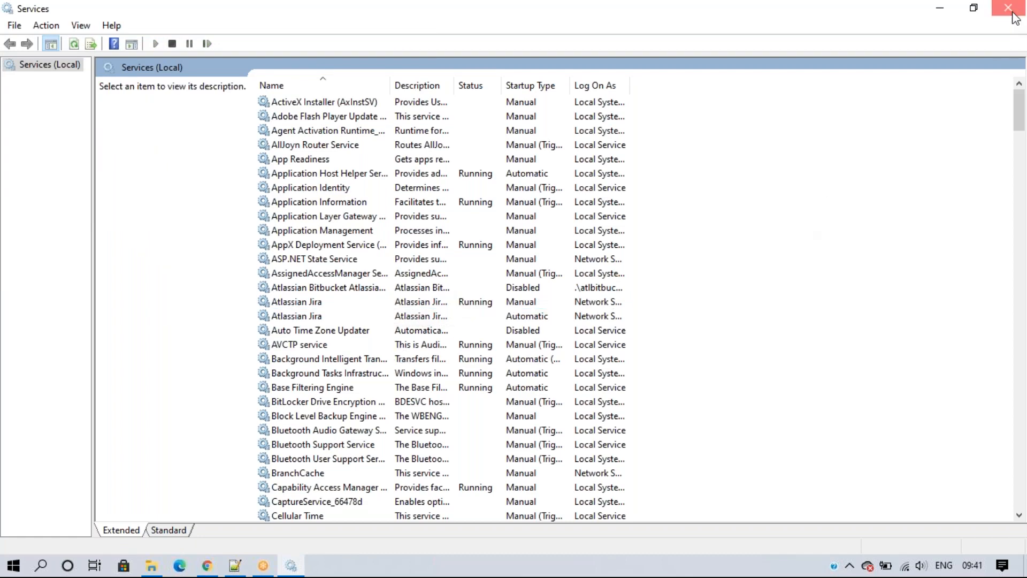
pyautogui.click(1008, 8)
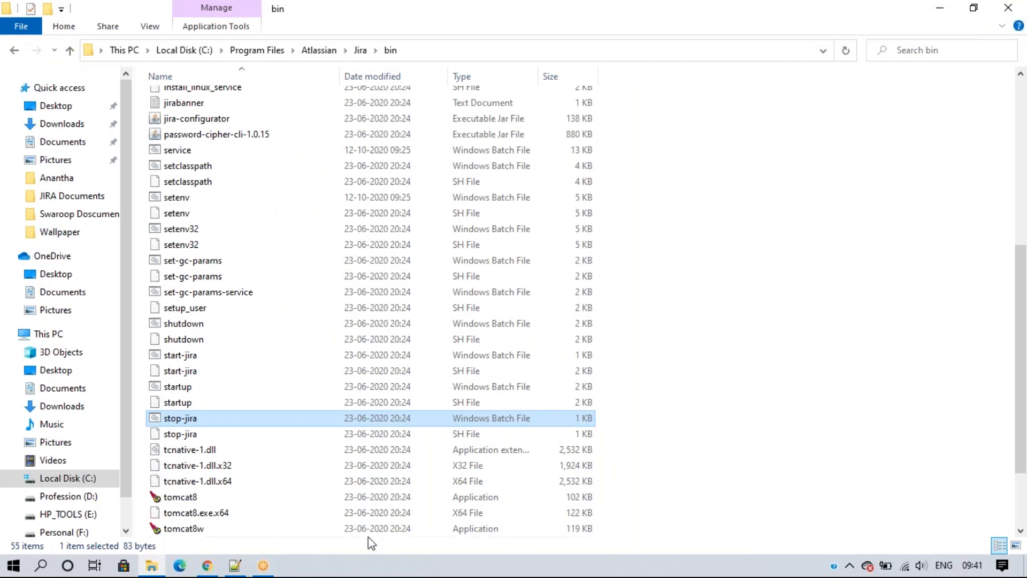
# Step: Trim the Chrome address to localhost:8080 and reload until Jira's starting-up screen appears
pyautogui.click(207, 566)
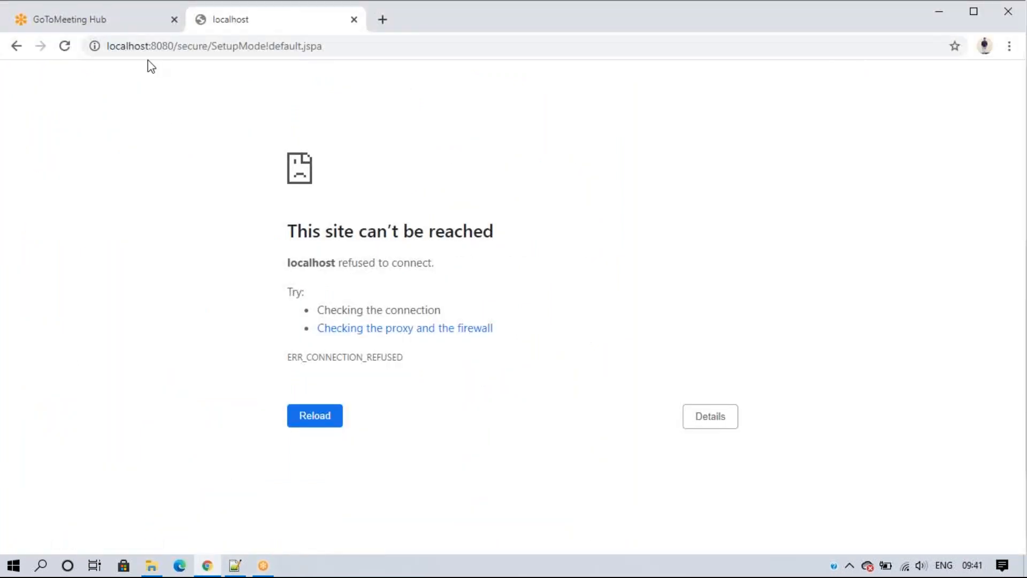
pyautogui.moveTo(174, 46); pyautogui.dragTo(415, 58)
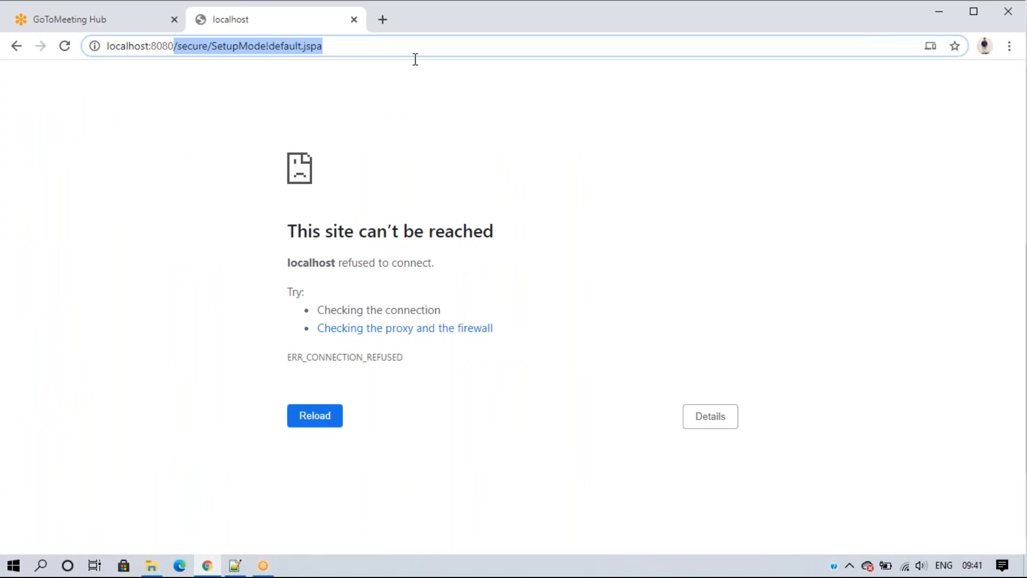
pyautogui.press('BackSpace')
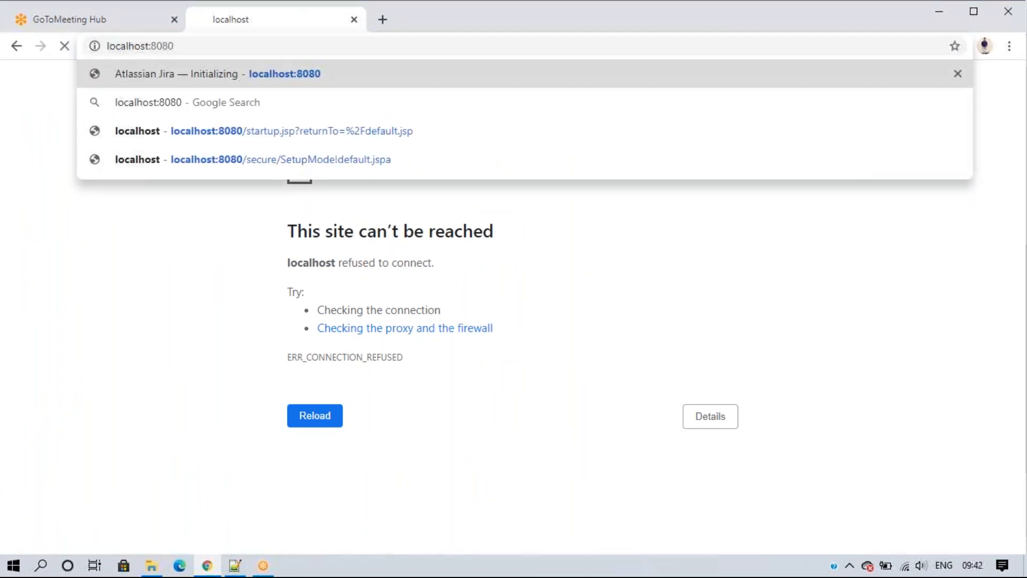
pyautogui.press('Return')
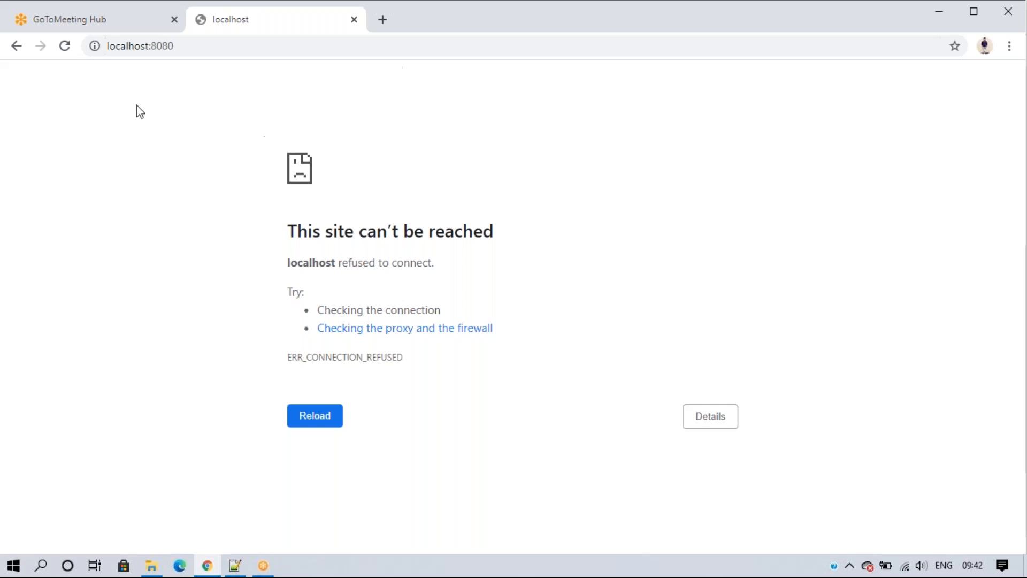
pyautogui.click(69, 46)
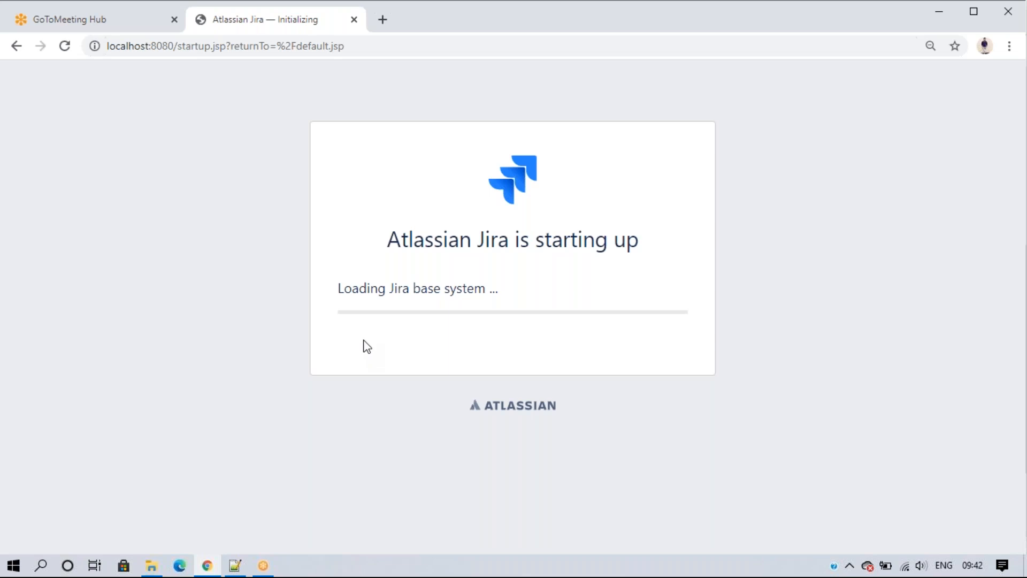
# Step: Open Services via a 'ser' search and confirm the Atlassian Jira 8.10.0 service is Running
pyautogui.click(45, 568)
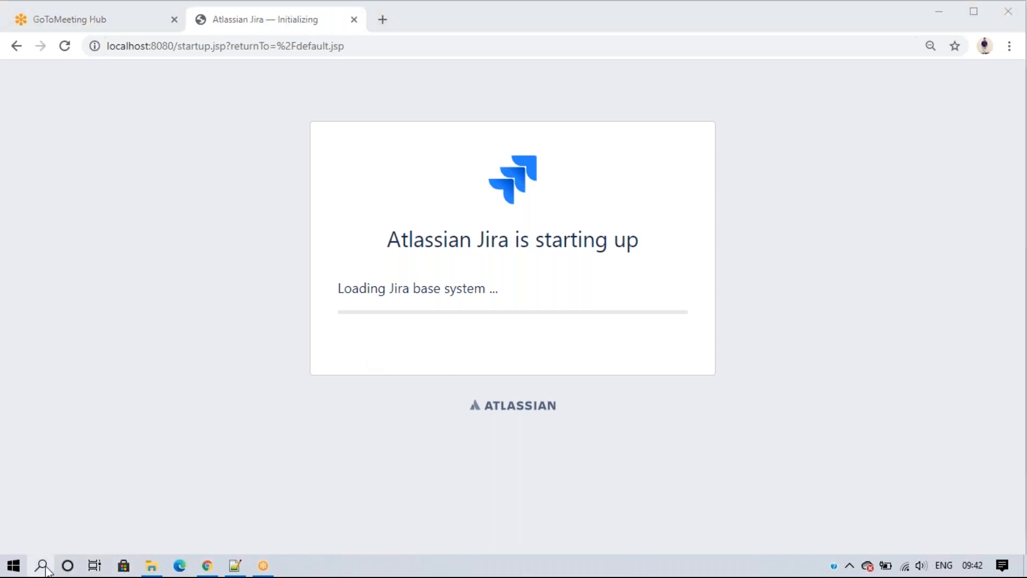
pyautogui.write('ser')
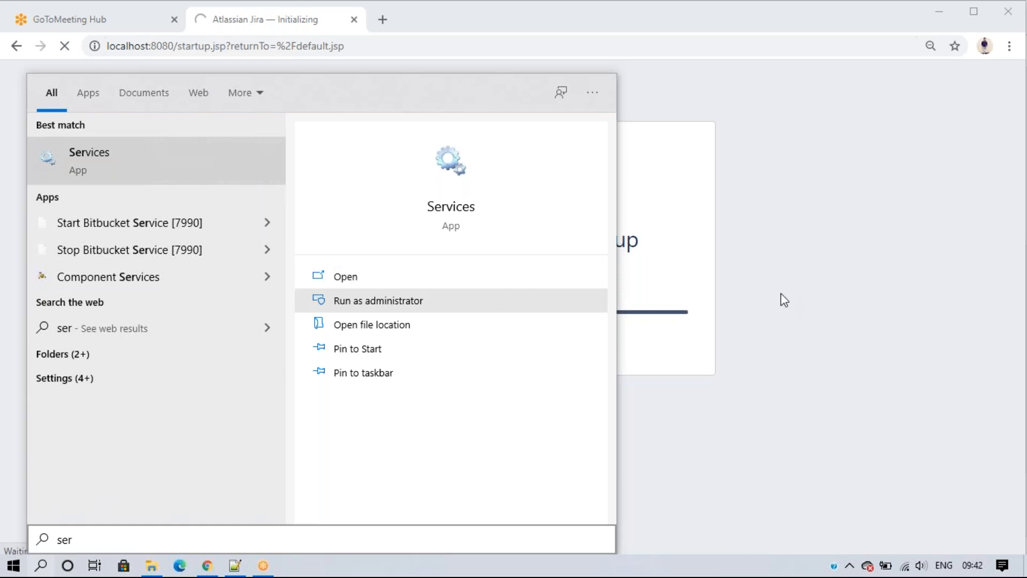
pyautogui.press('Return')
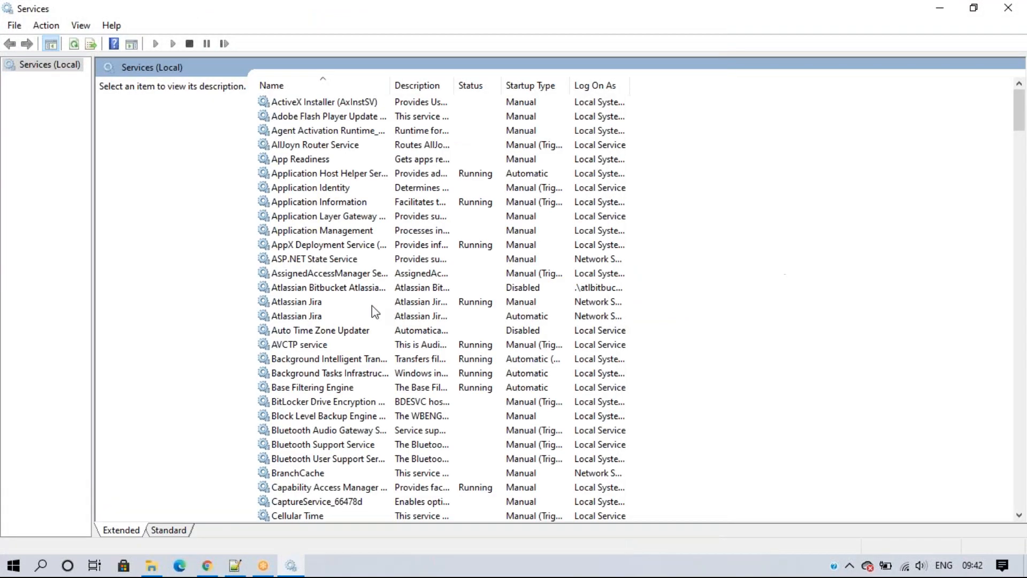
pyautogui.click(358, 302)
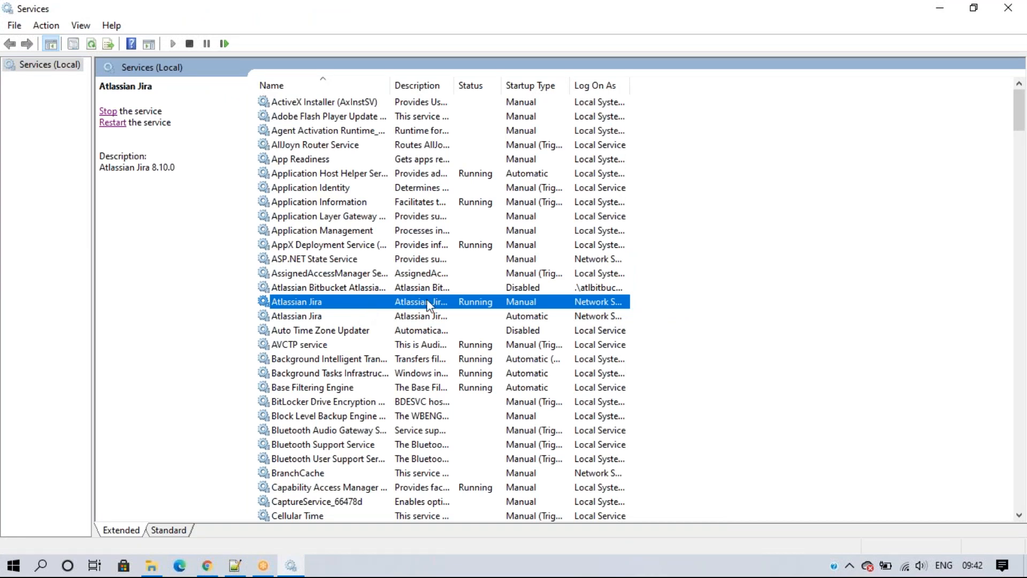
pyautogui.click(151, 566)
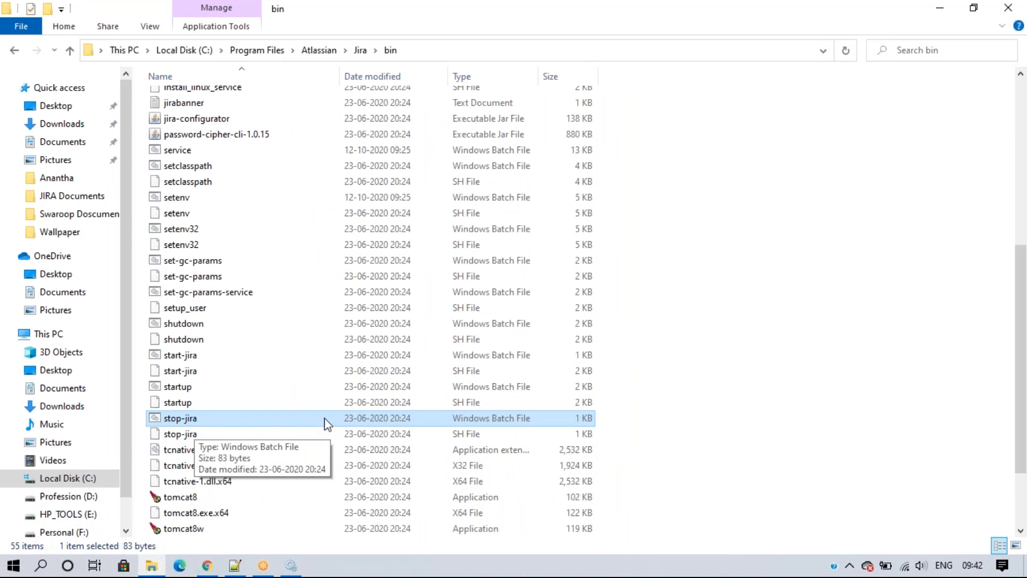
# Step: Deselect the stop-jira file in the Jira bin folder
pyautogui.click(798, 344)
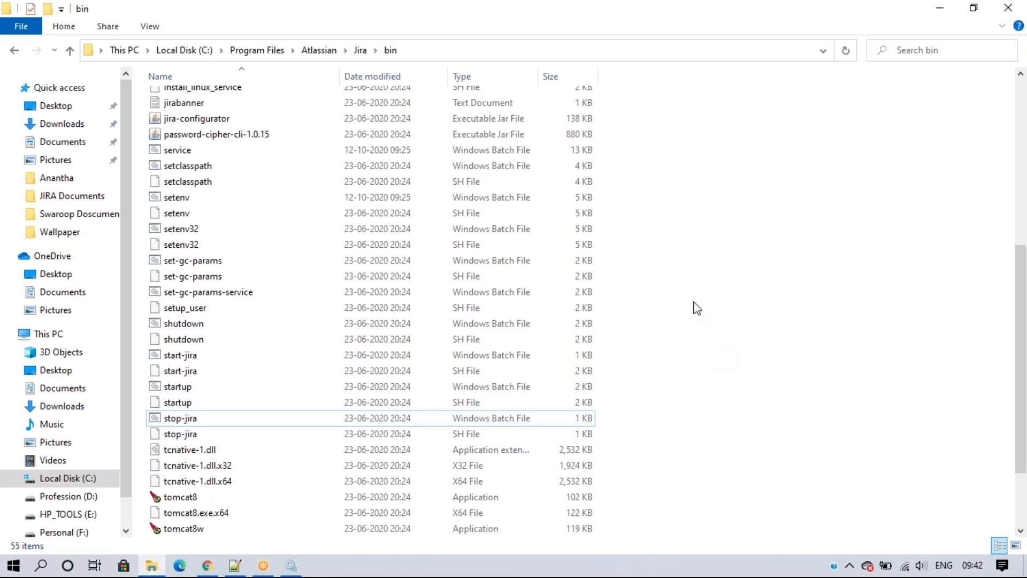
# Step: Copy the start and stop JIRA lines from the Aug JIRA Batch notes into the new 1 notes
pyautogui.click(229, 568)
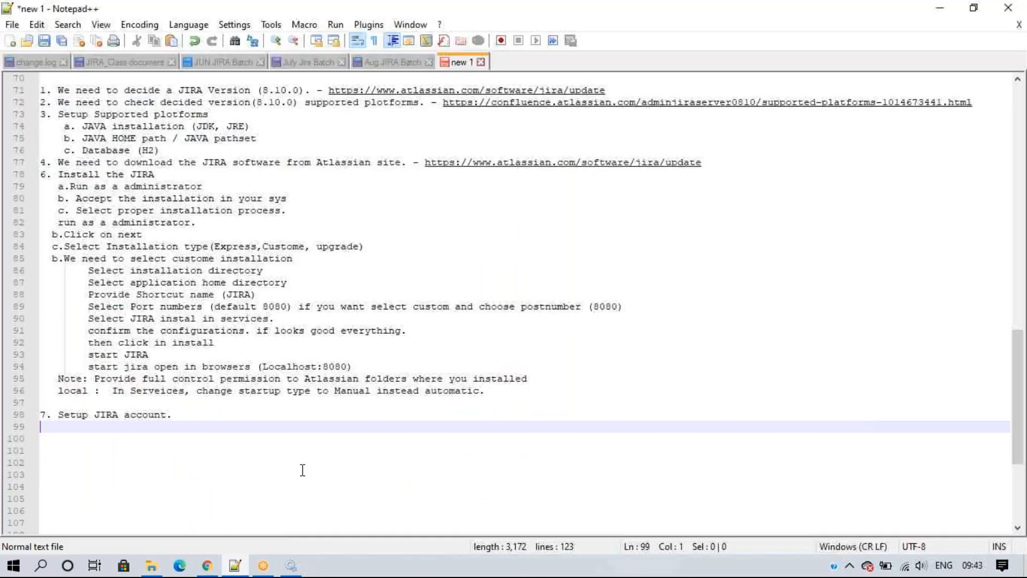
pyautogui.click(393, 62)
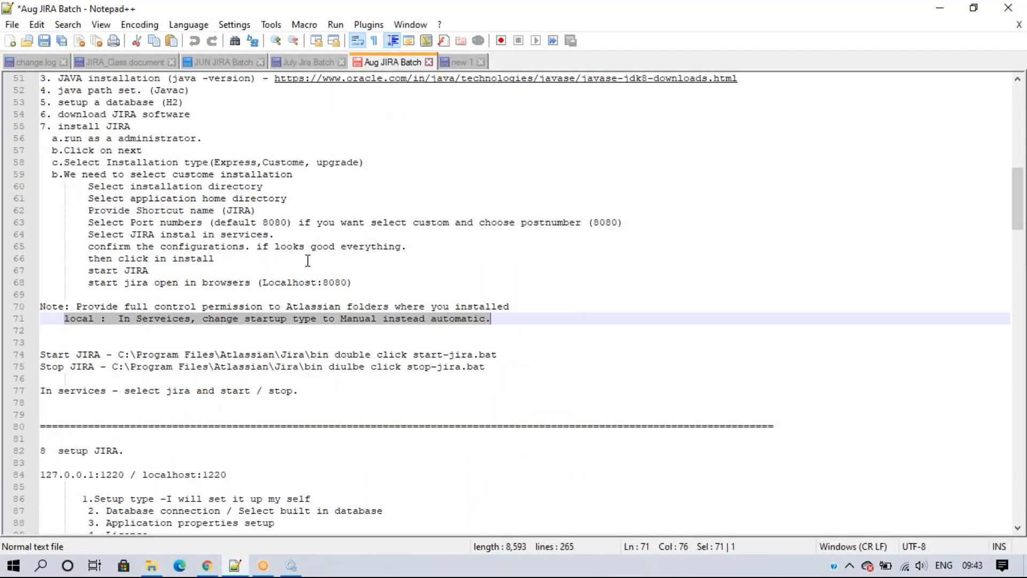
pyautogui.moveTo(300, 391); pyautogui.dragTo(41, 355)
pyautogui.hotkey('ctrl', 'c')
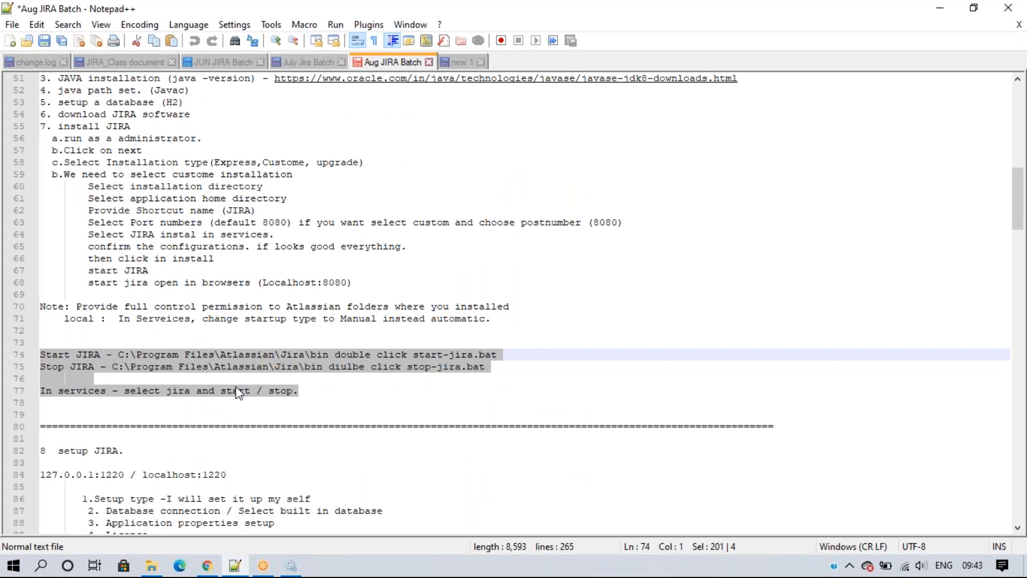
pyautogui.click(464, 63)
pyautogui.click(83, 403)
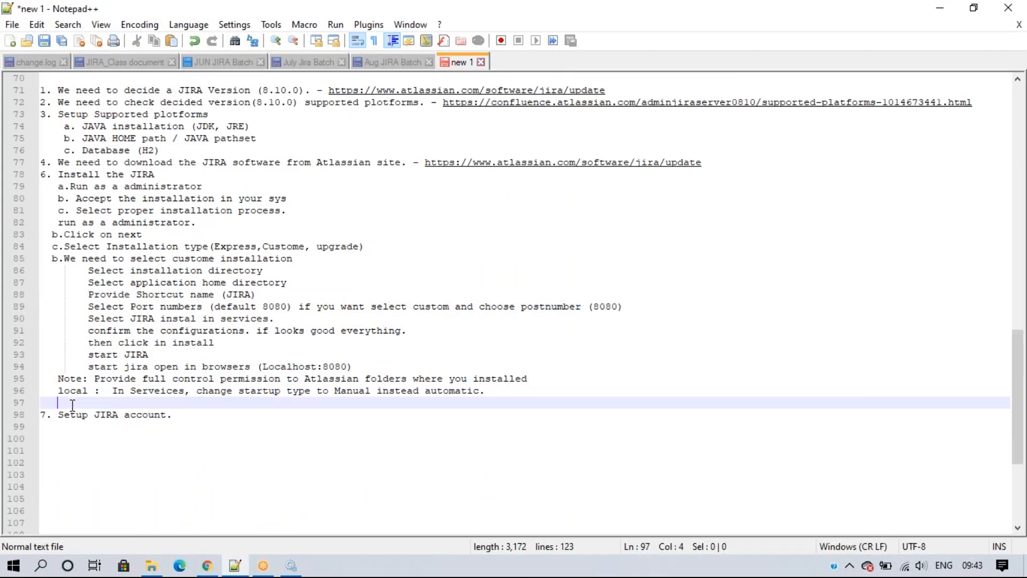
pyautogui.press('Return')
pyautogui.press('Return')
pyautogui.press('Up')
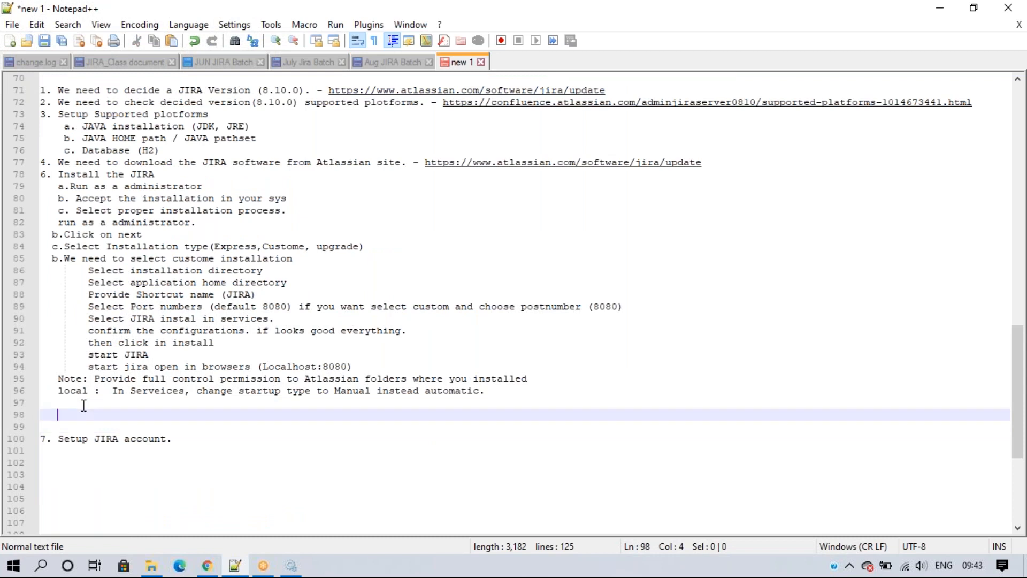
pyautogui.press('BackSpace')
pyautogui.press('BackSpace')
pyautogui.press('BackSpace')
pyautogui.hotkey('ctrl', 'v')
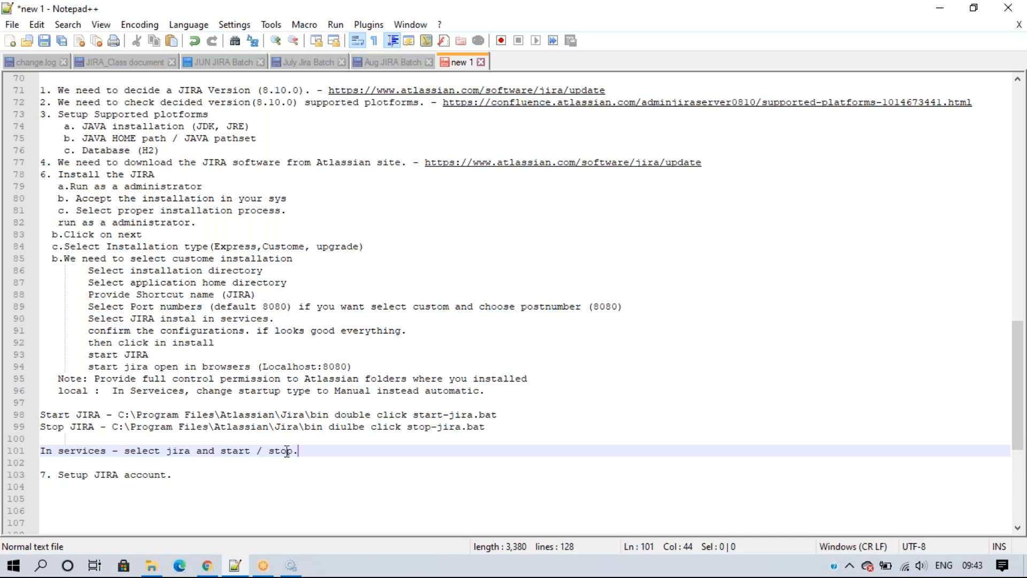
# Step: Close Services and add an indented line under '7. Setup JIRA account.' in the notes
pyautogui.click(291, 566)
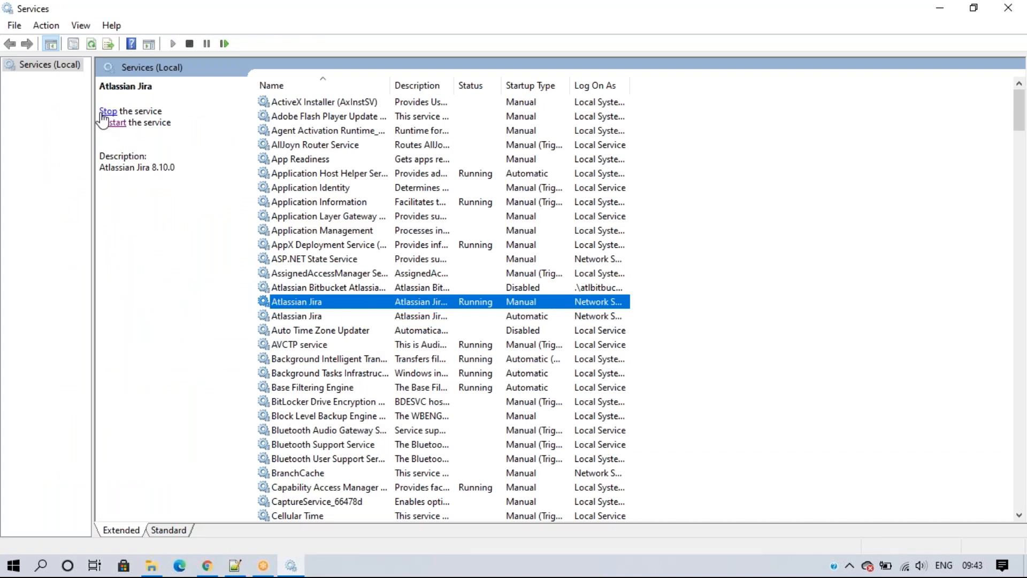
pyautogui.click(1008, 8)
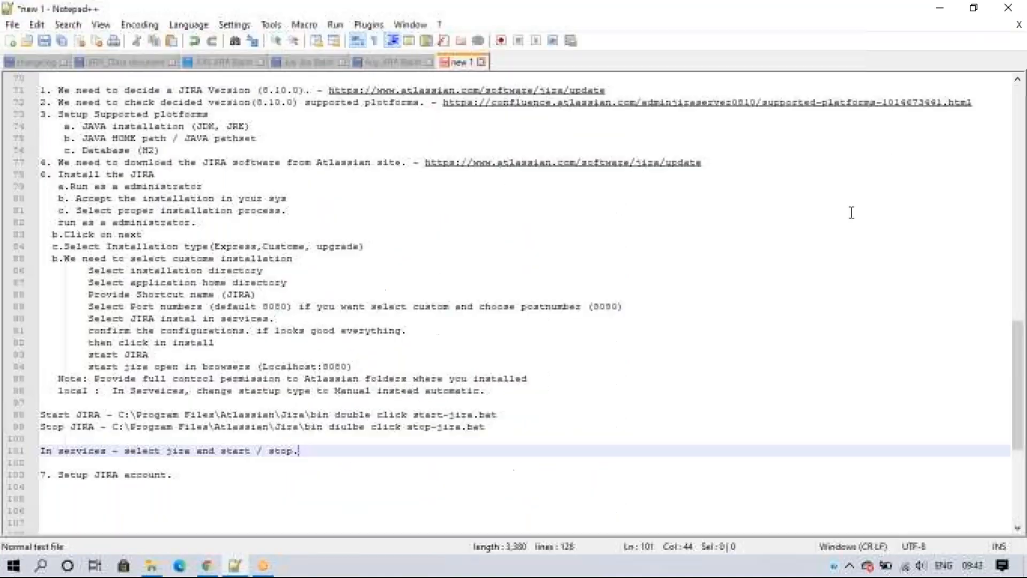
pyautogui.click(802, 282)
pyautogui.scroll(-4, 482, 321)
pyautogui.click(115, 355)
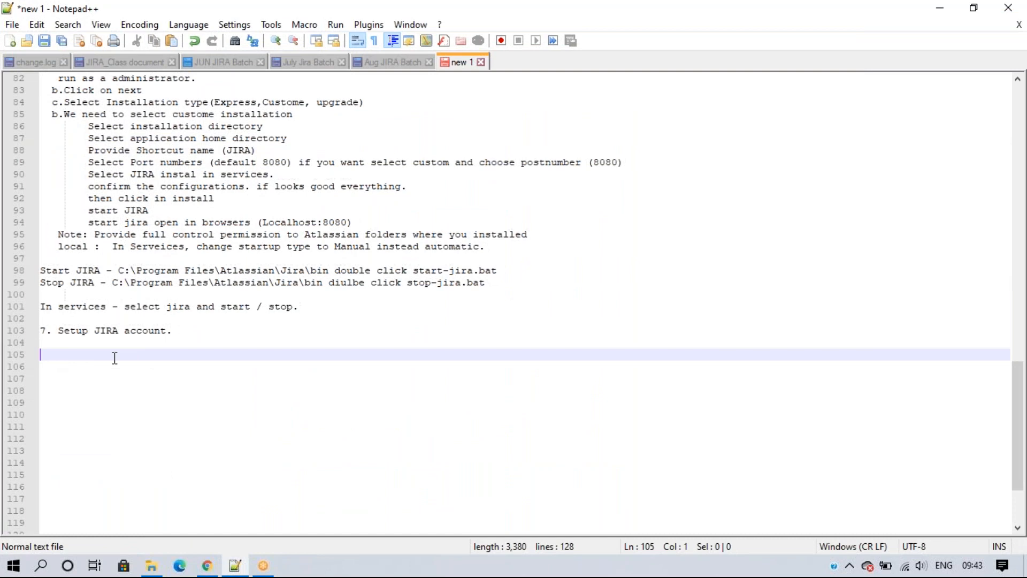
pyautogui.press('Up')
pyautogui.press('Tab')
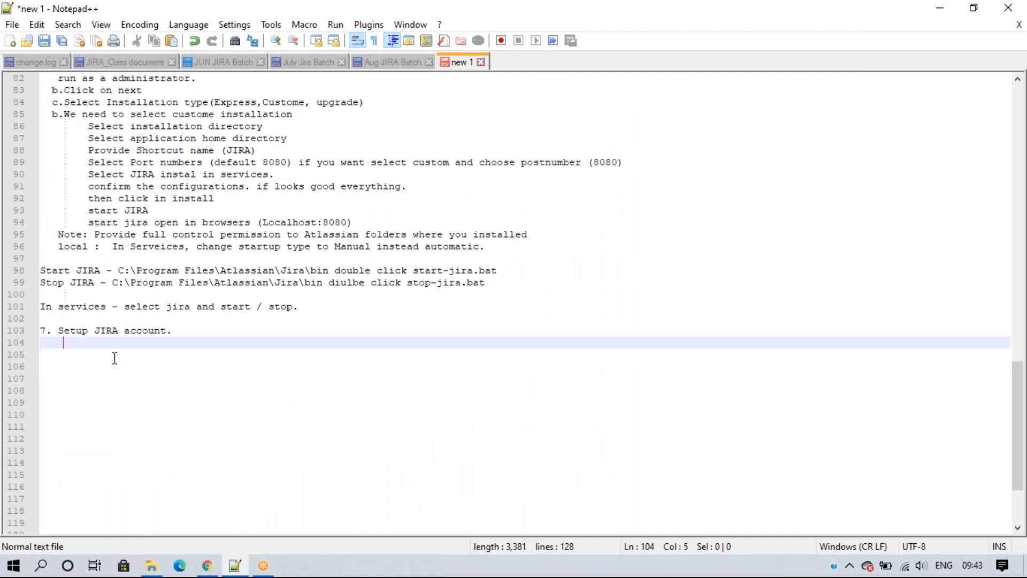
pyautogui.click(207, 565)
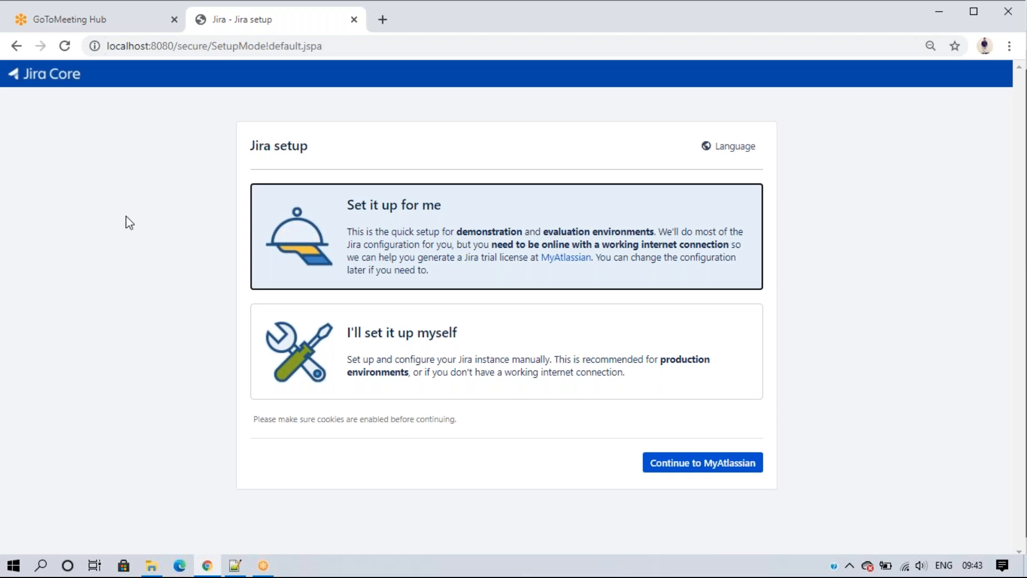
# Step: Pick 'I'll set it up myself' in the Jira setup wizard and click Next
pyautogui.click(437, 358)
pyautogui.click(435, 242)
pyautogui.click(454, 327)
pyautogui.click(447, 260)
pyautogui.click(457, 363)
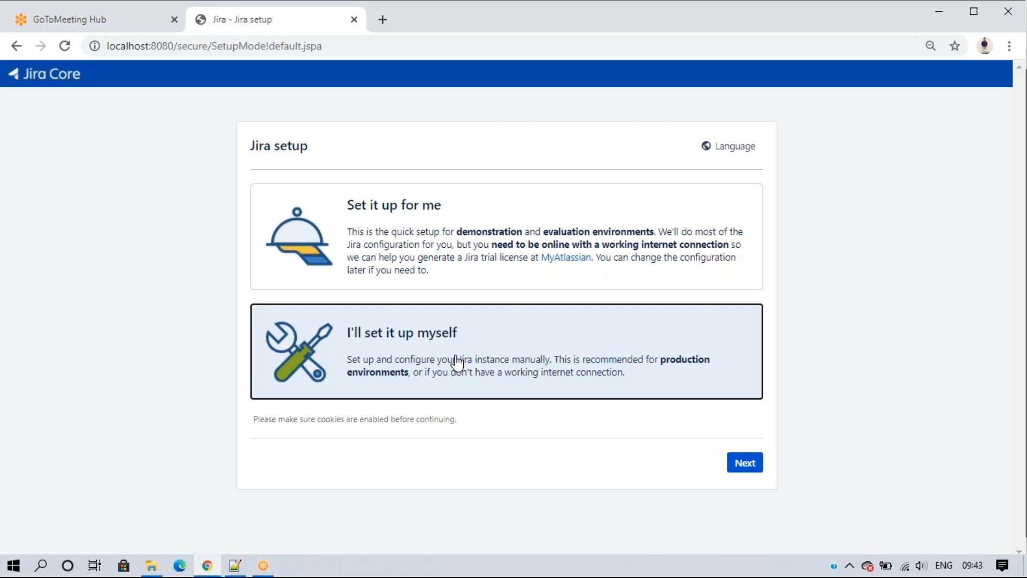
pyautogui.click(846, 390)
pyautogui.click(460, 355)
pyautogui.click(737, 465)
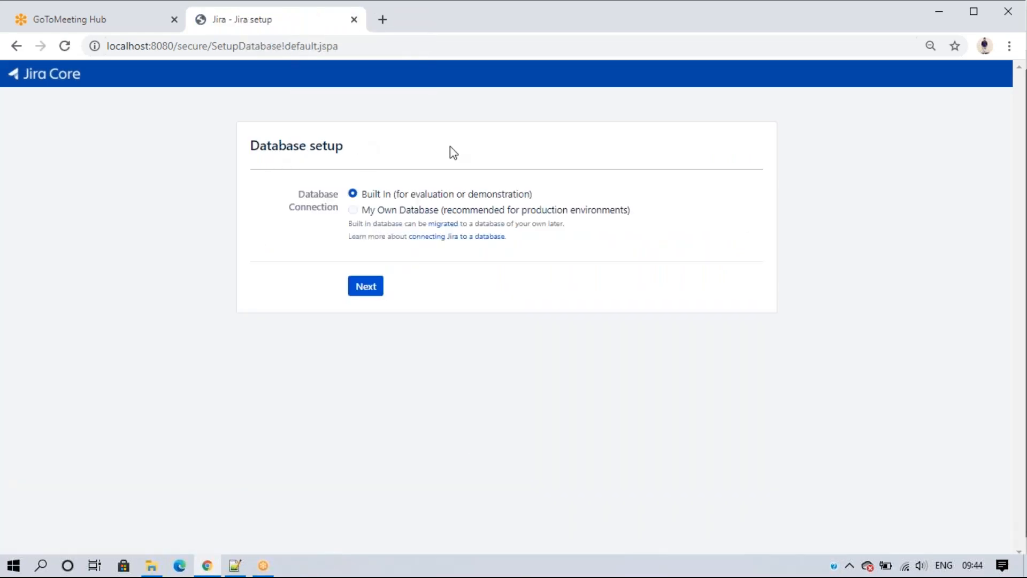
pyautogui.click(235, 565)
pyautogui.scroll(6, 252, 399)
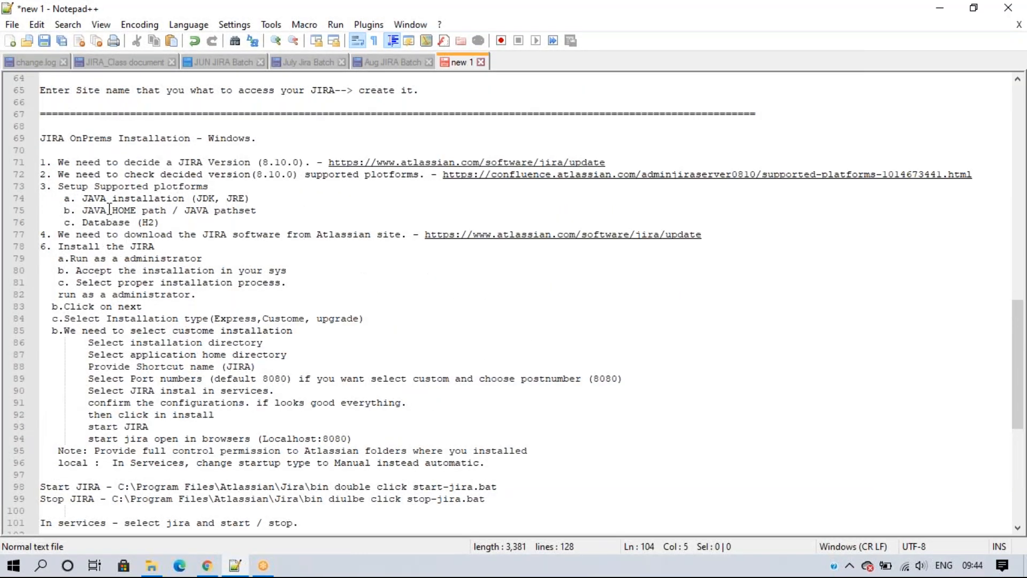
pyautogui.moveTo(168, 223); pyautogui.dragTo(62, 220)
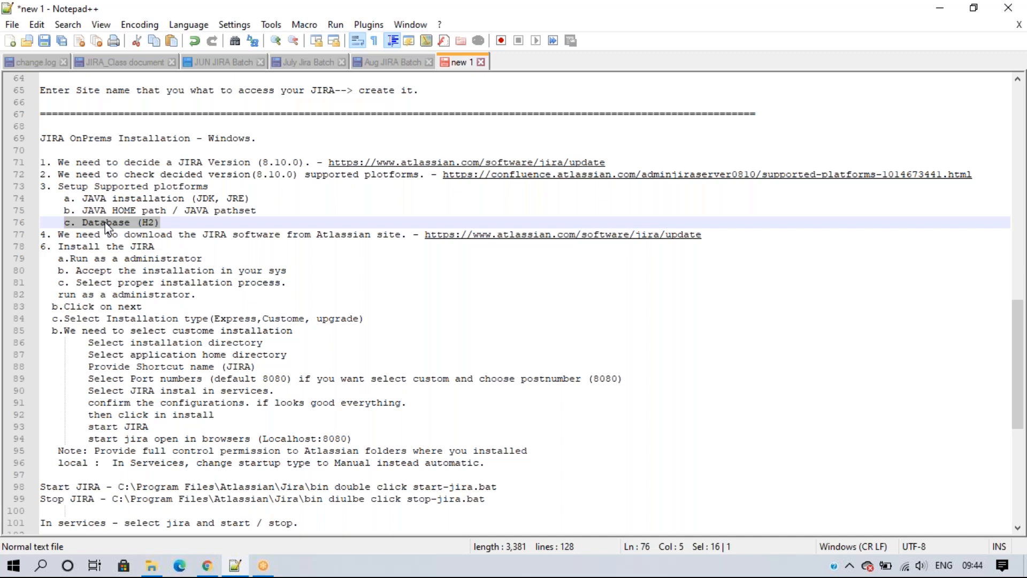
pyautogui.click(162, 223)
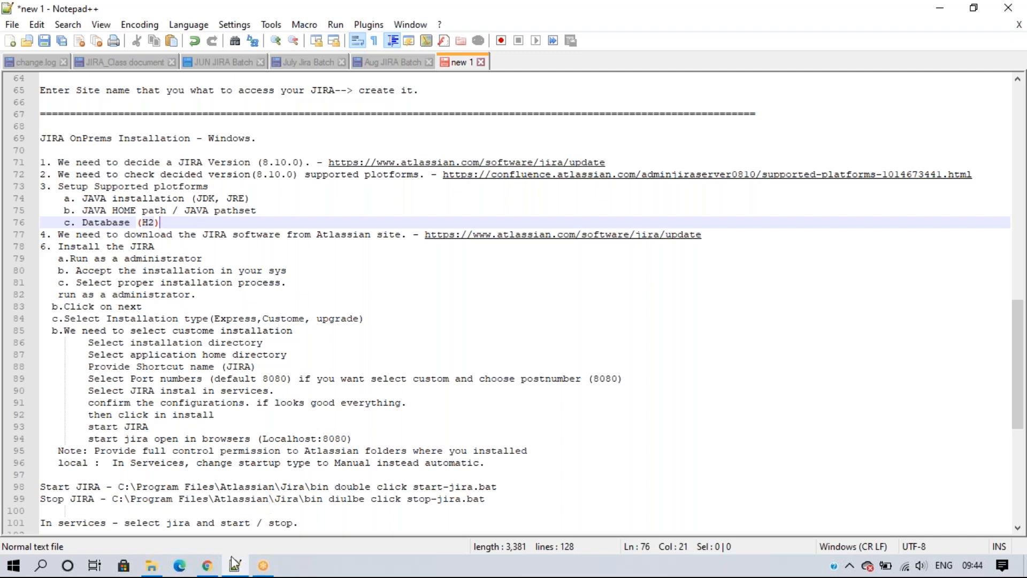
pyautogui.click(207, 566)
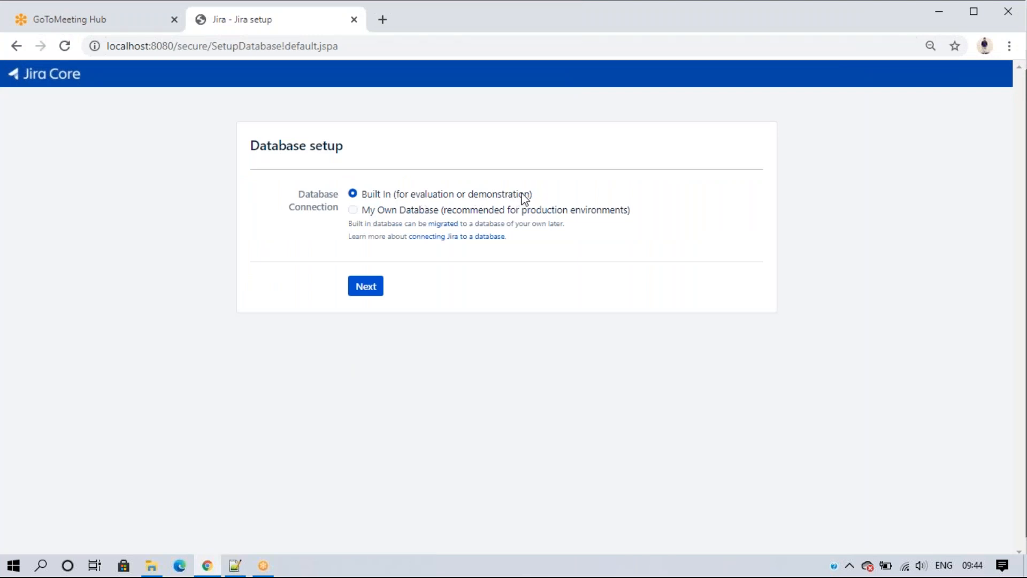
pyautogui.click(352, 210)
pyautogui.click(412, 262)
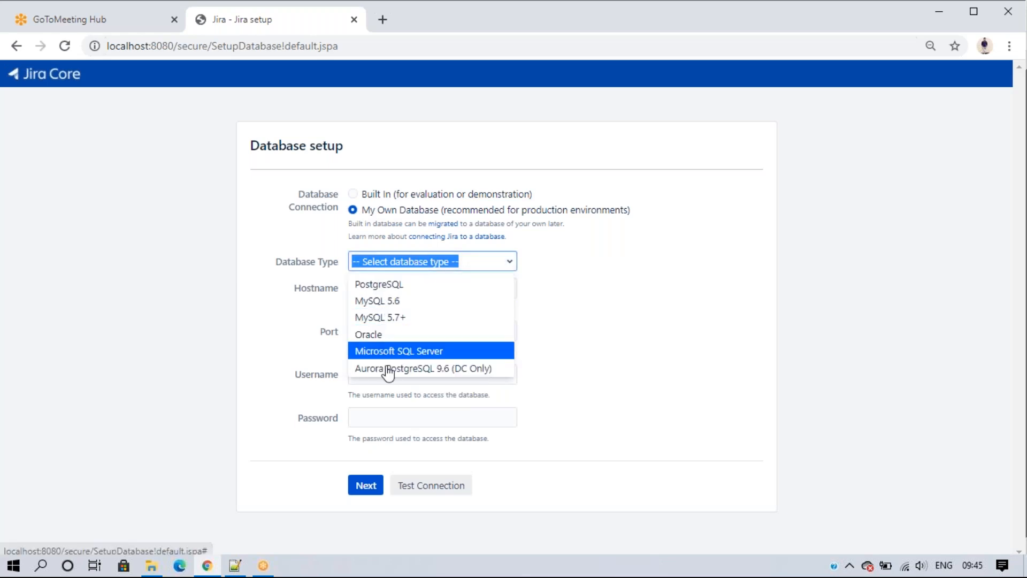
pyautogui.click(388, 284)
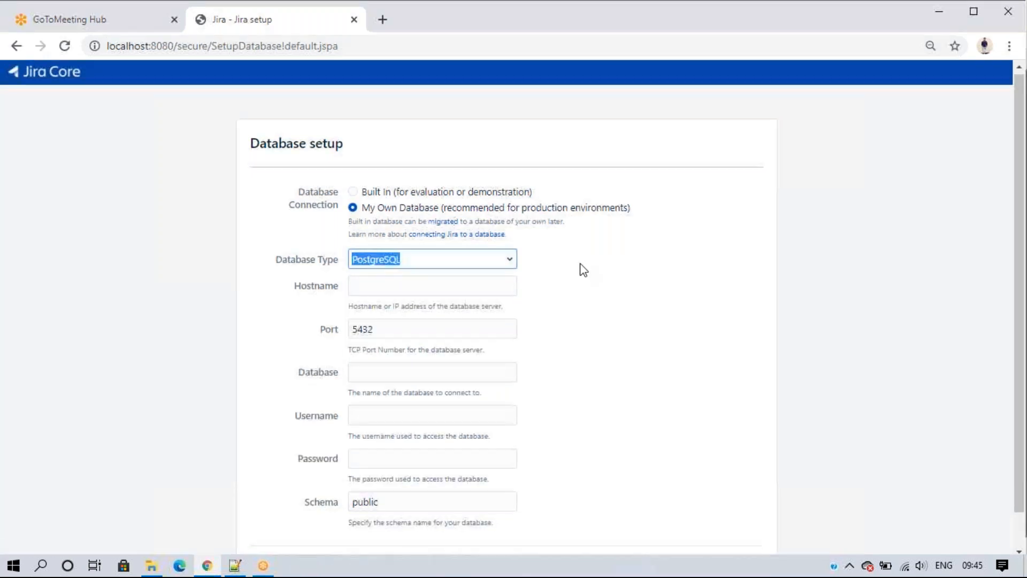
pyautogui.scroll(-1, 373, 262)
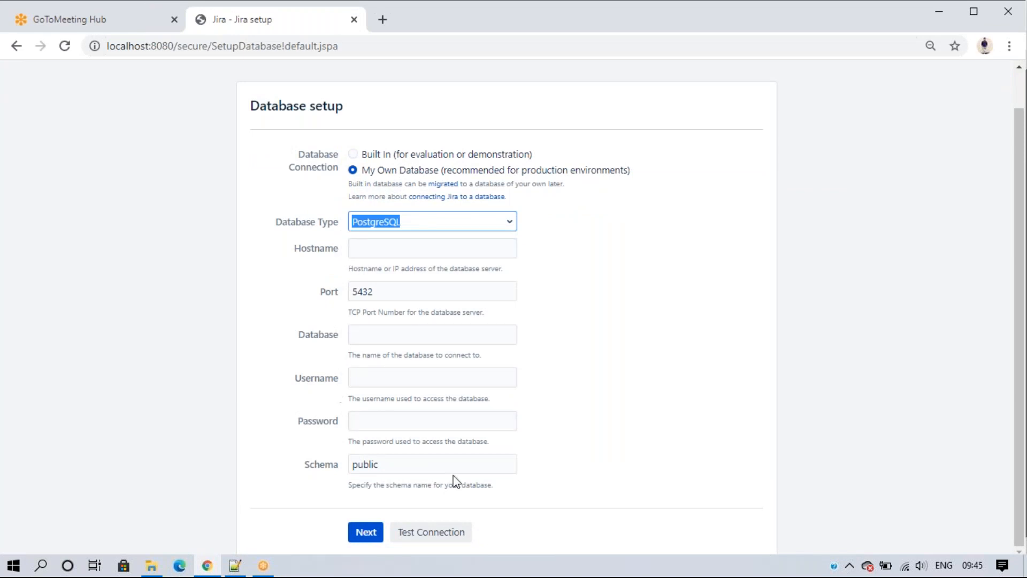
pyautogui.scroll(2, 456, 480)
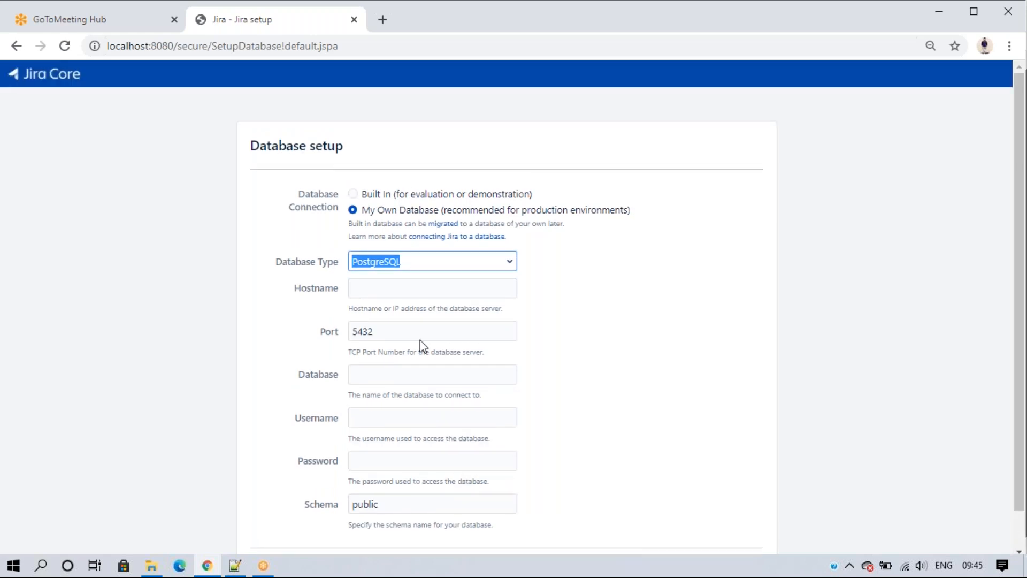
pyautogui.click(353, 195)
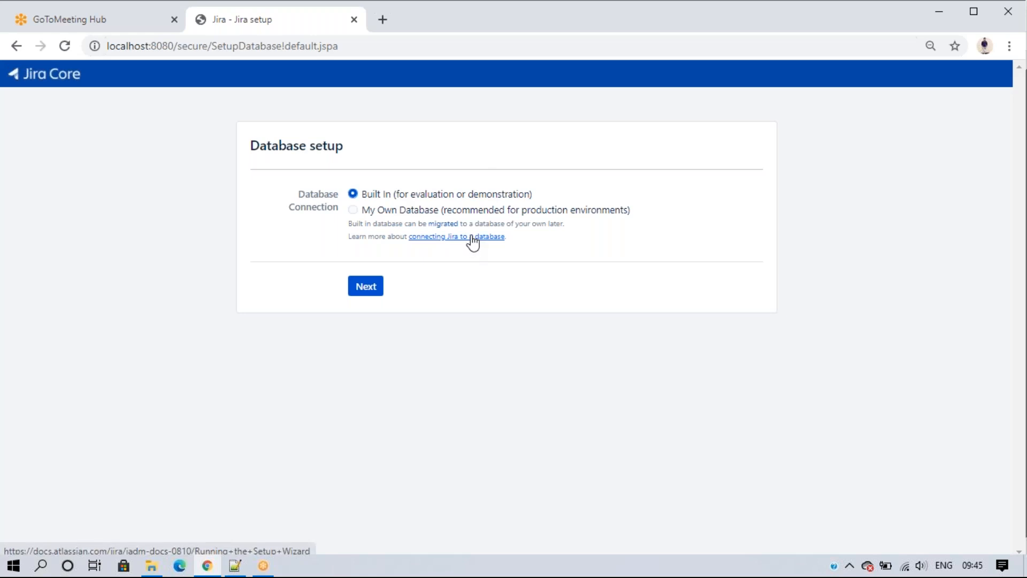
# Step: Keep the Built In database option and continue to Set up application properties
pyautogui.click(367, 287)
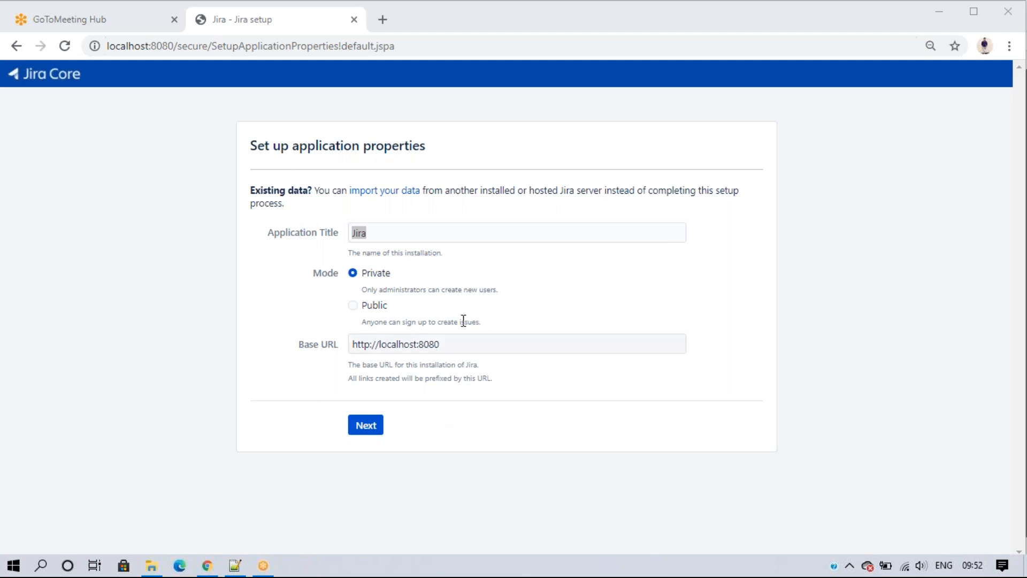
# Step: Set the application title to Jira_Oct with Public mode and submit the properties
pyautogui.click(555, 420)
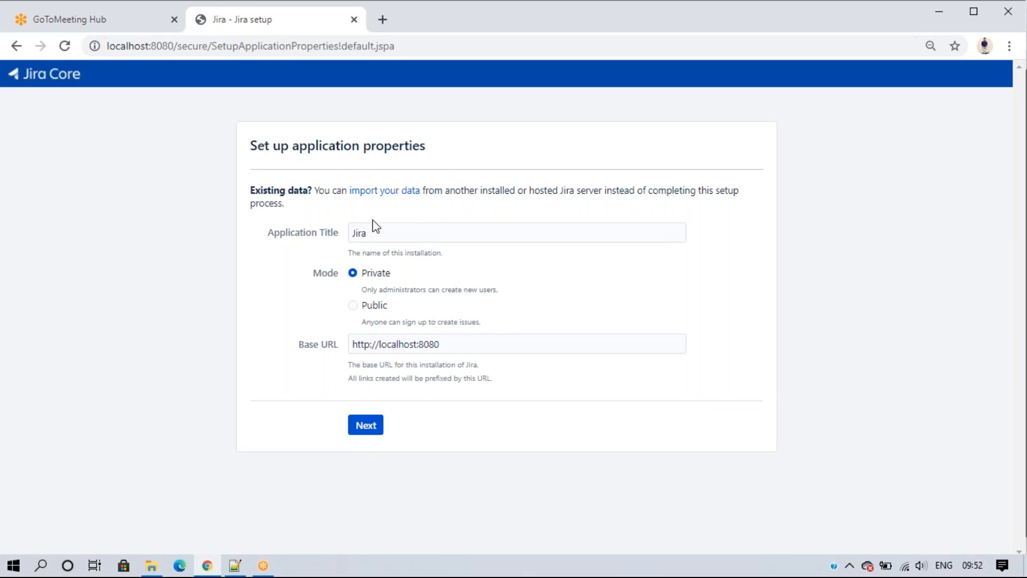
pyautogui.click(397, 235)
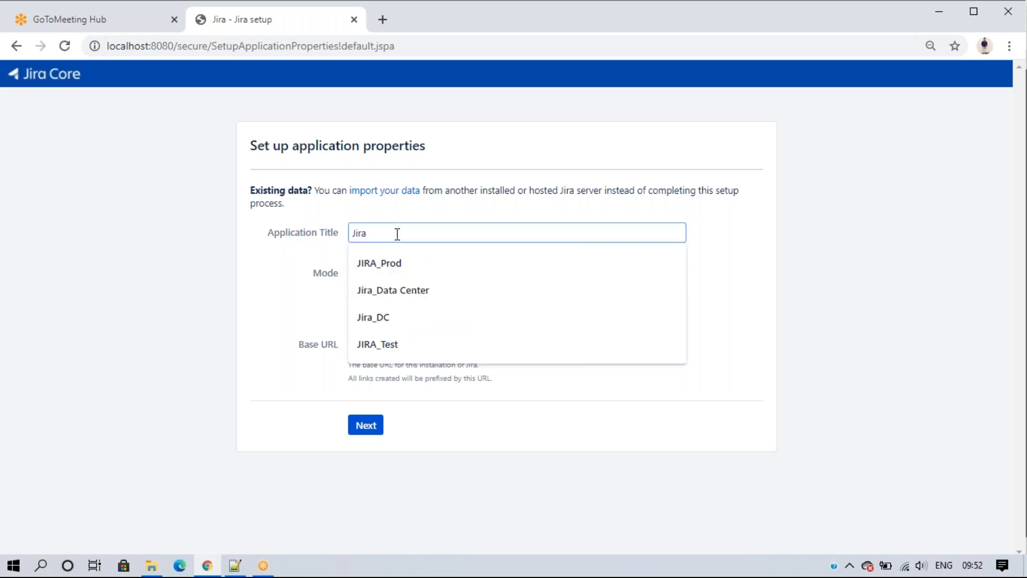
pyautogui.write('_Oct')
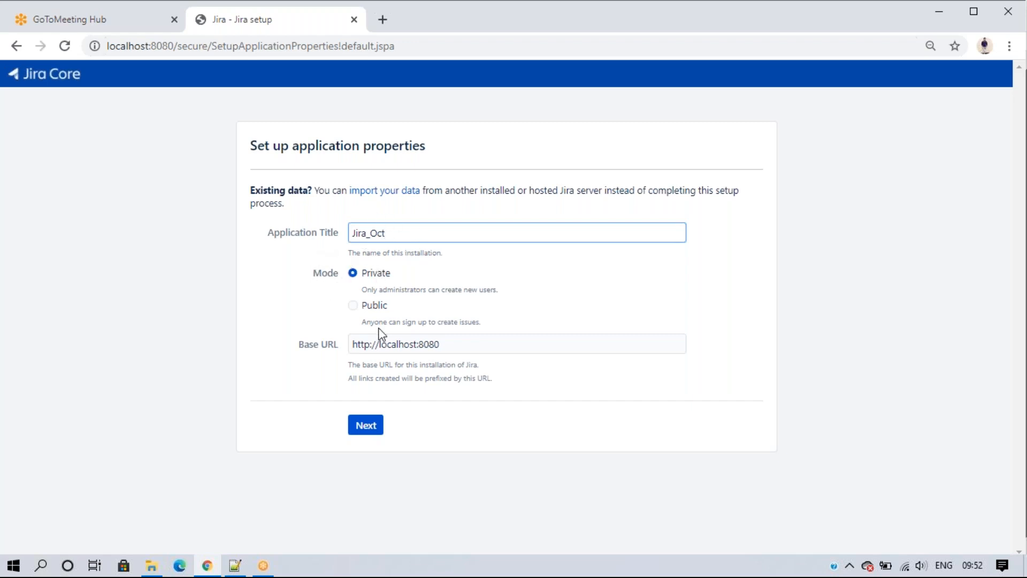
pyautogui.click(353, 306)
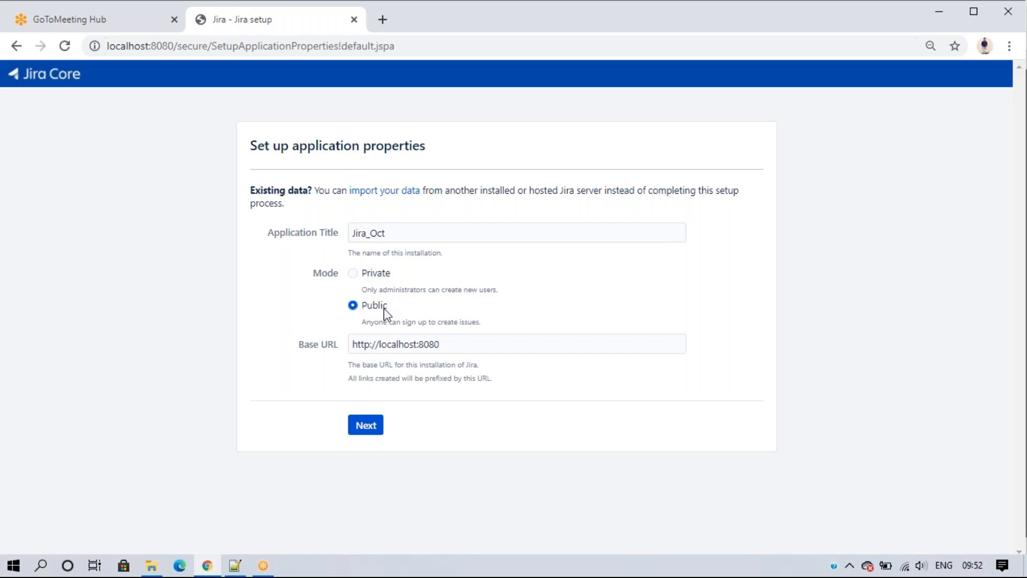
pyautogui.click(371, 274)
pyautogui.click(355, 308)
pyautogui.moveTo(441, 346); pyautogui.dragTo(262, 271)
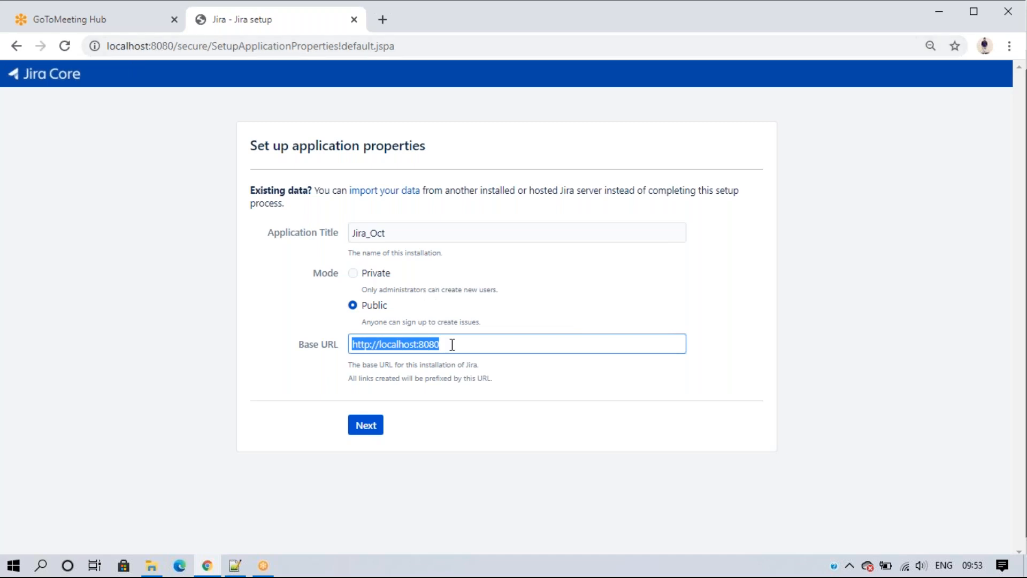
pyautogui.click(369, 426)
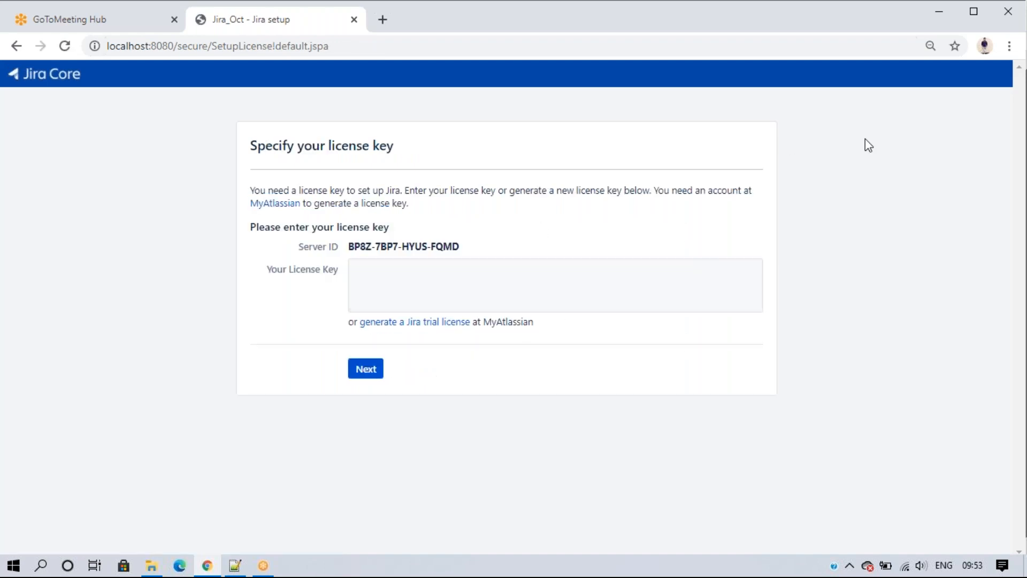
# Step: Wait for the 'Specify your license key' page and place the cursor in the license key field
pyautogui.click(720, 54)
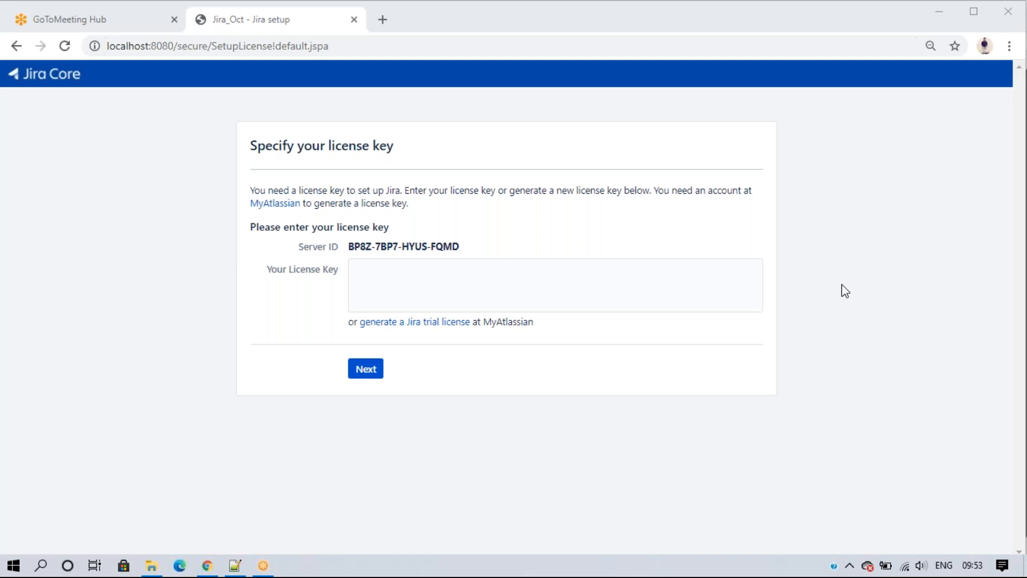
pyautogui.click(390, 289)
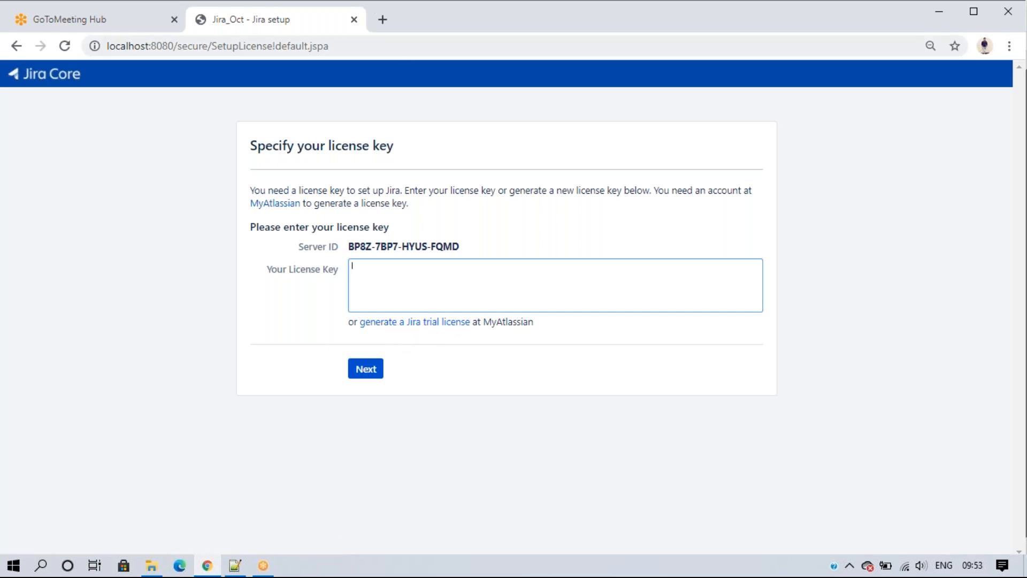
# Step: Open My Atlassian from a 'my.atl' search in a new tab, then close the Licenses tab
pyautogui.click(383, 21)
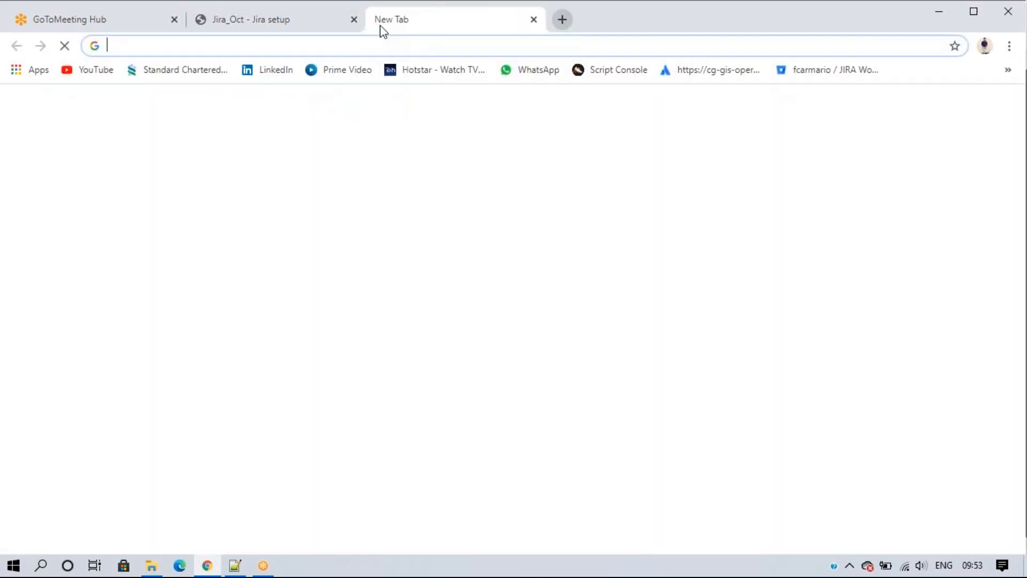
pyautogui.click(359, 46)
pyautogui.write('my')
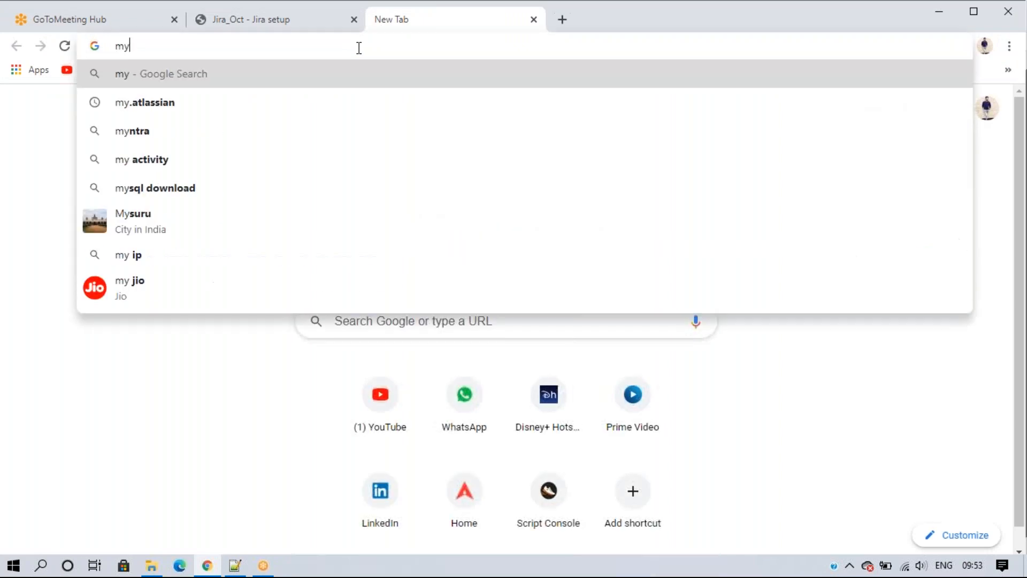
pyautogui.write('.a')
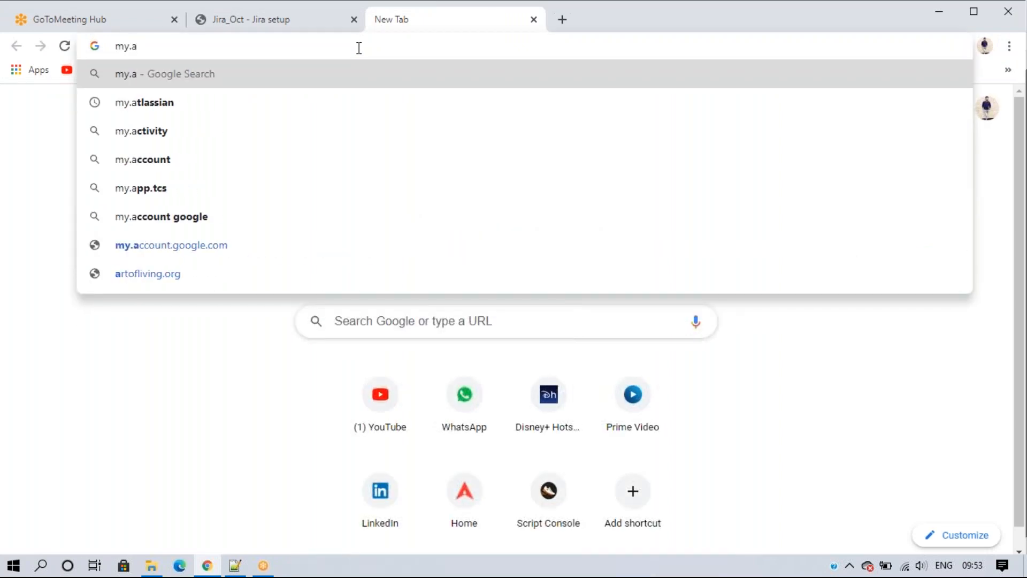
pyautogui.write('tl')
pyautogui.press('Return')
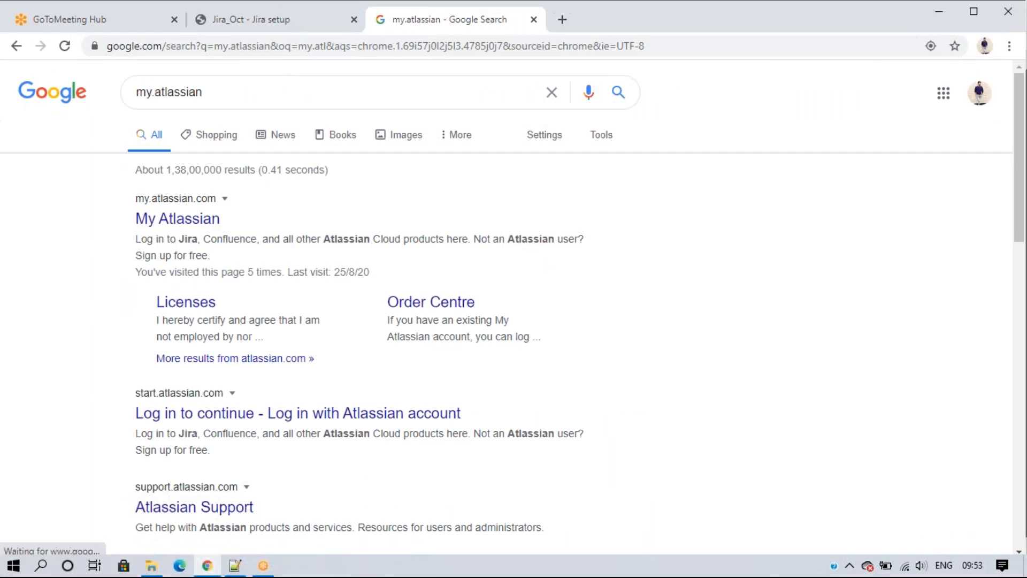
pyautogui.click(182, 220)
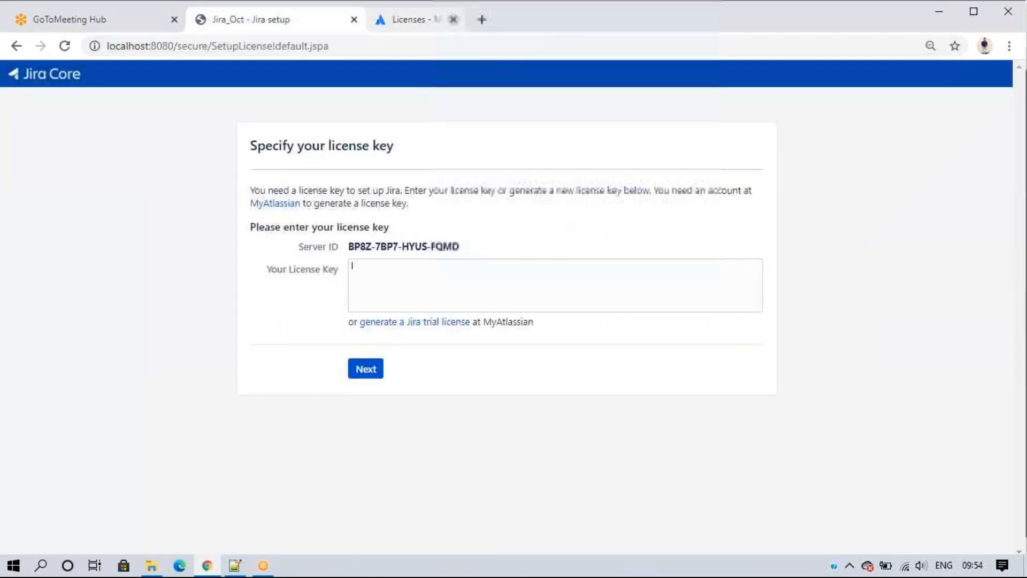
pyautogui.click(453, 19)
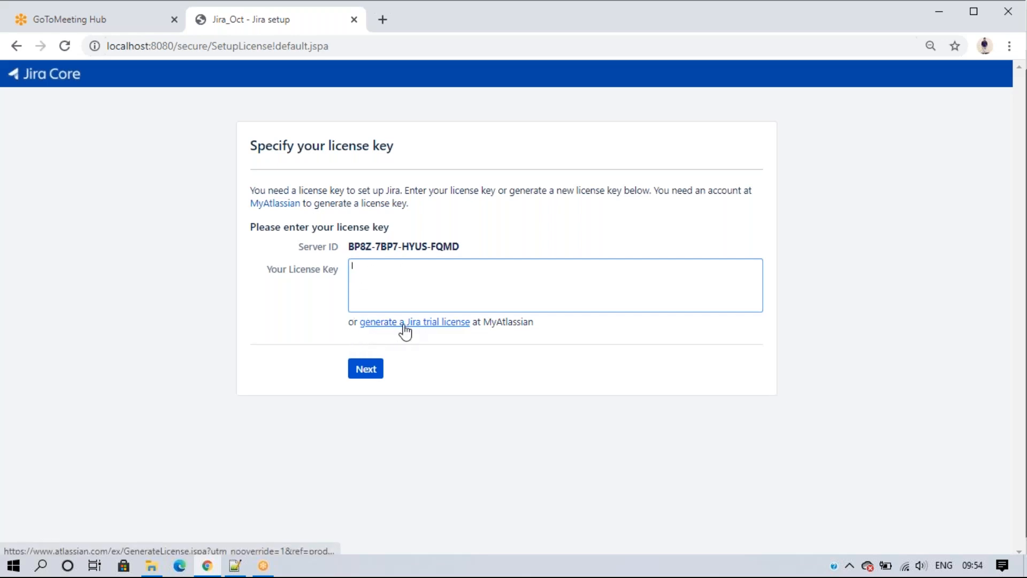
# Step: Open the trial-license form in a new tab, choose Jira Software (Server), mark it not installed yet
pyautogui.rightClick(423, 327)
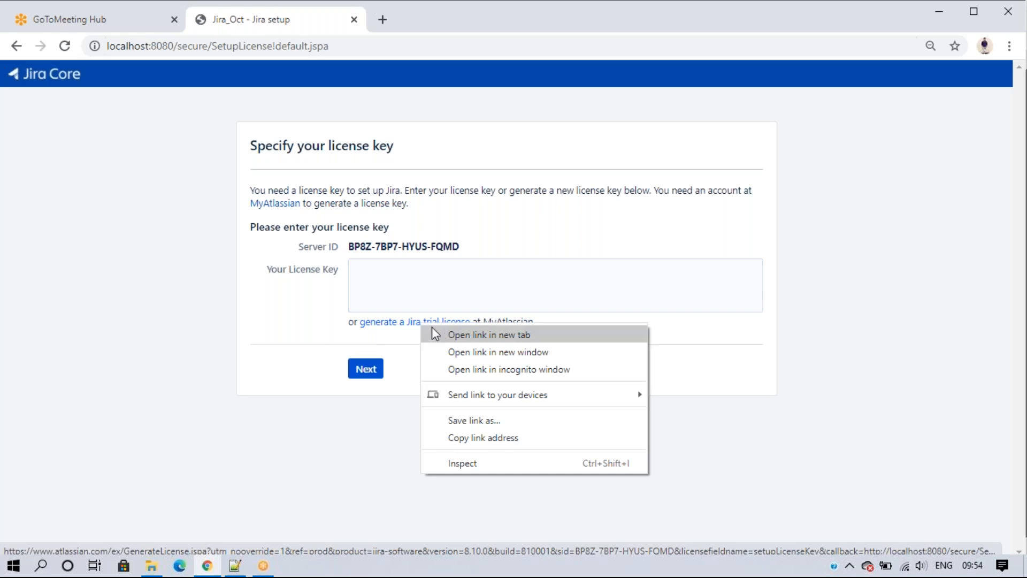
pyautogui.click(439, 336)
pyautogui.click(413, 20)
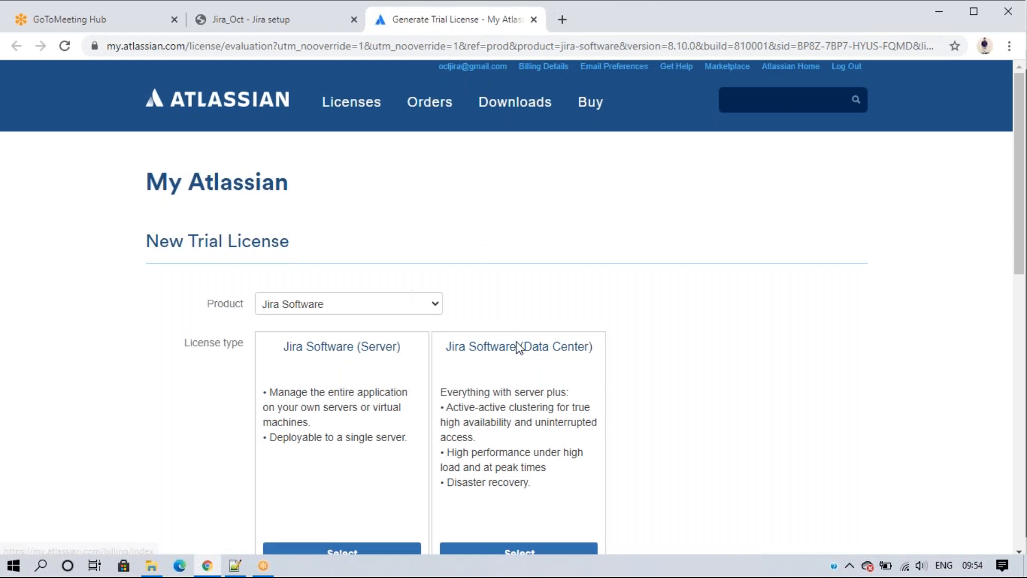
pyautogui.scroll(-3, 634, 266)
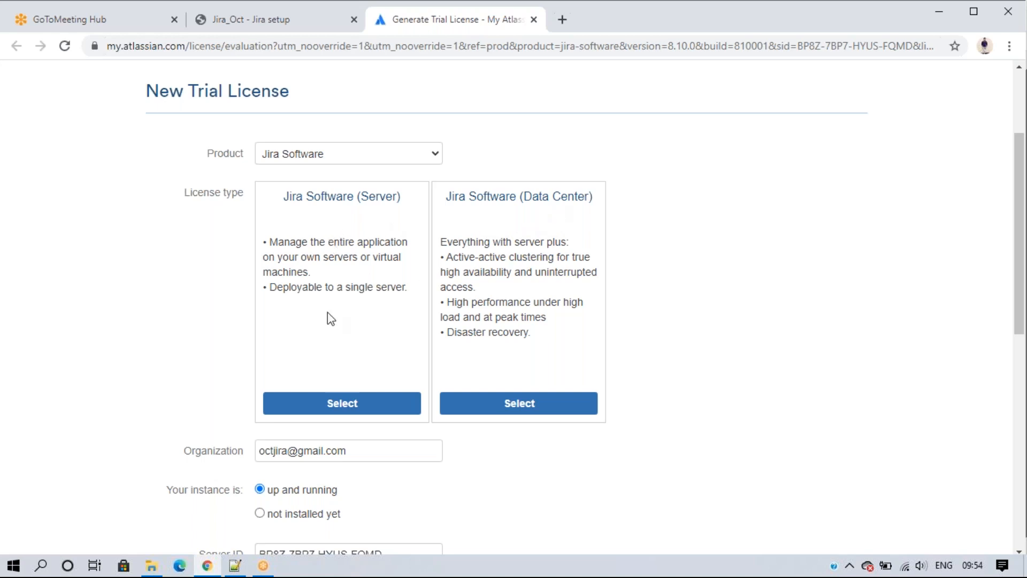
pyautogui.click(327, 405)
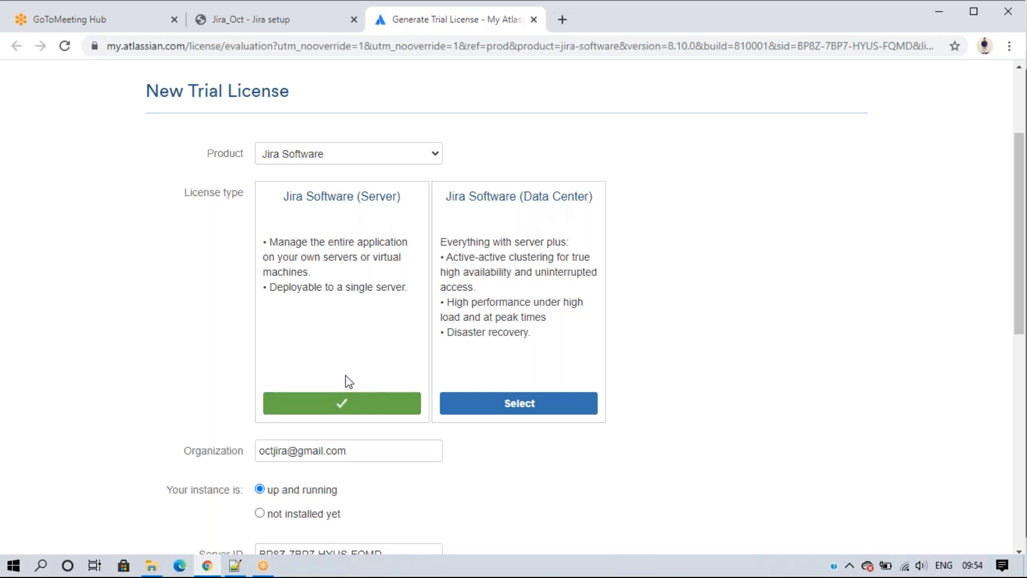
pyautogui.scroll(-4, 340, 369)
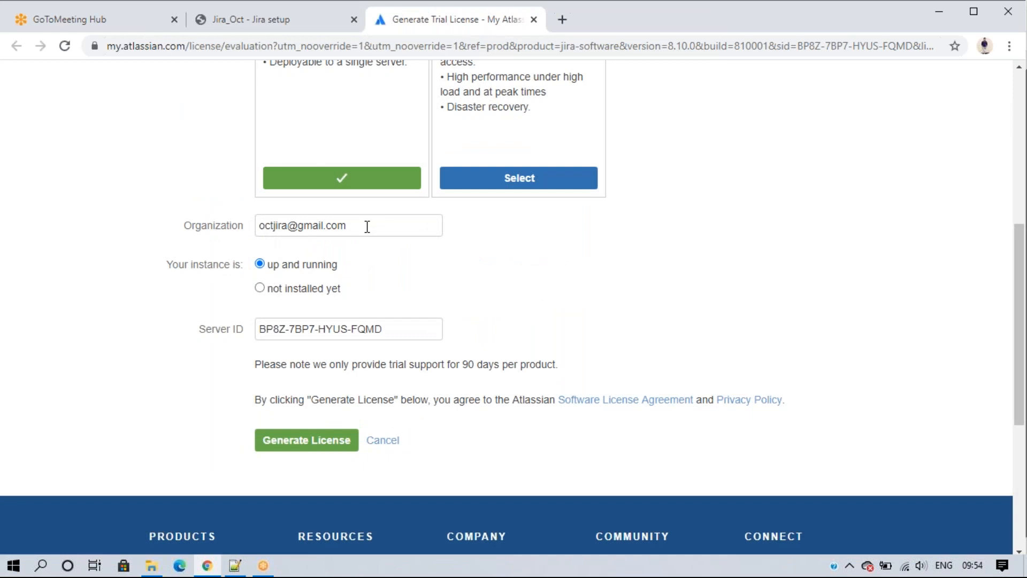
pyautogui.moveTo(268, 264); pyautogui.dragTo(365, 270)
pyautogui.click(363, 269)
pyautogui.moveTo(270, 265); pyautogui.dragTo(328, 266)
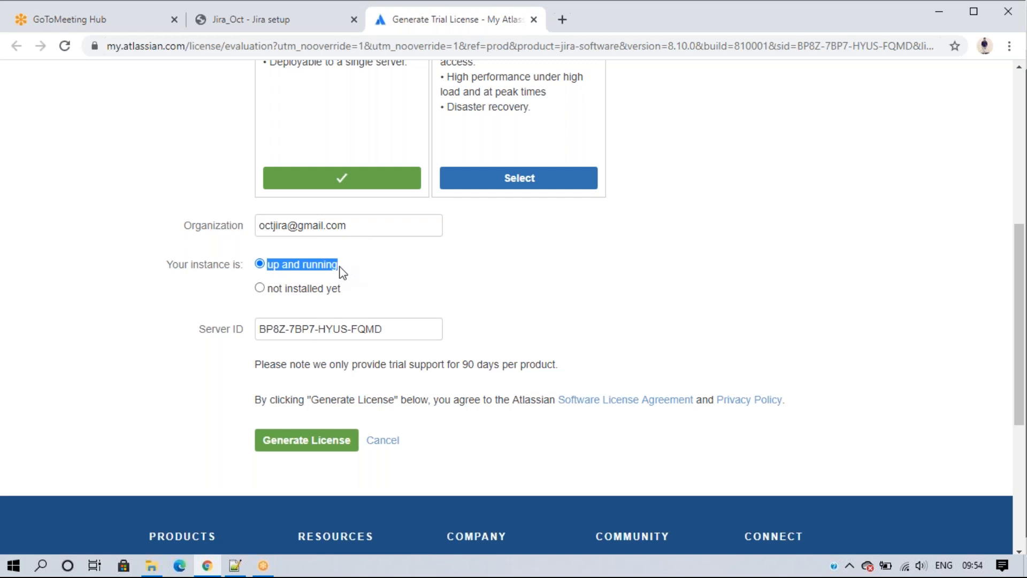
pyautogui.click(260, 287)
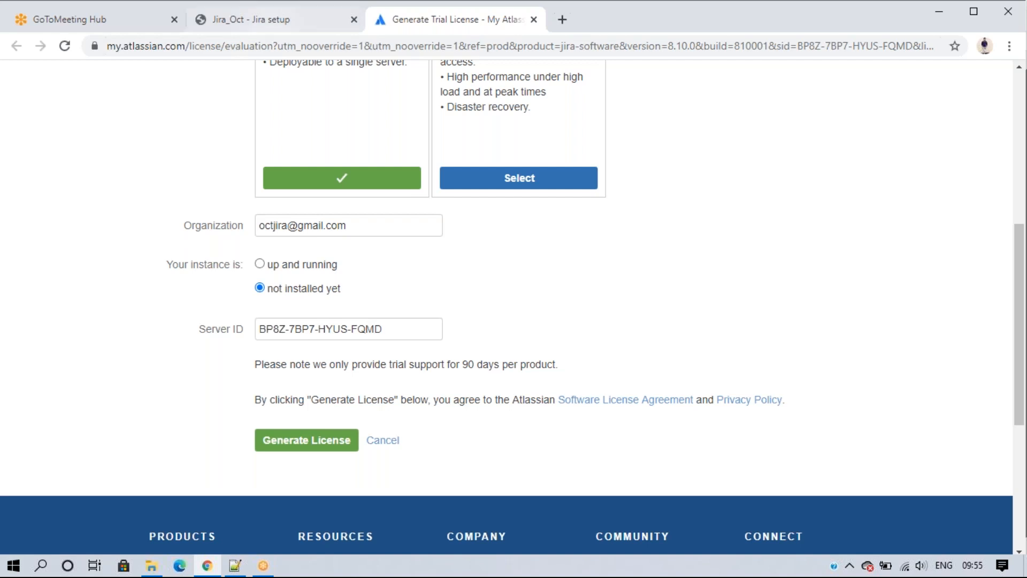
# Step: Check the form's Server ID against the Jira setup page and generate the trial license
pyautogui.hotkey('ctrl', 'shift', 'Tab')
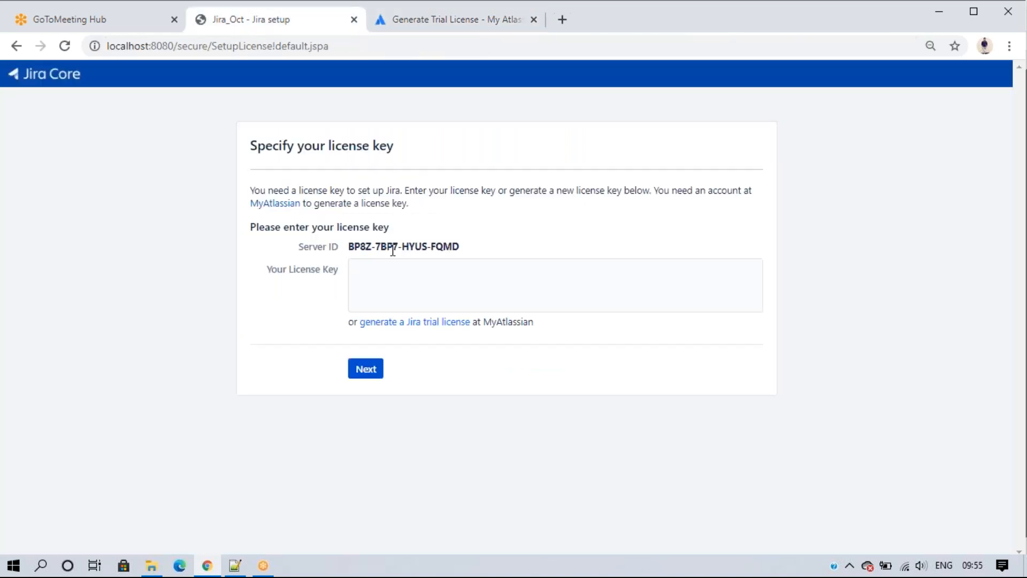
pyautogui.moveTo(482, 250); pyautogui.dragTo(344, 253)
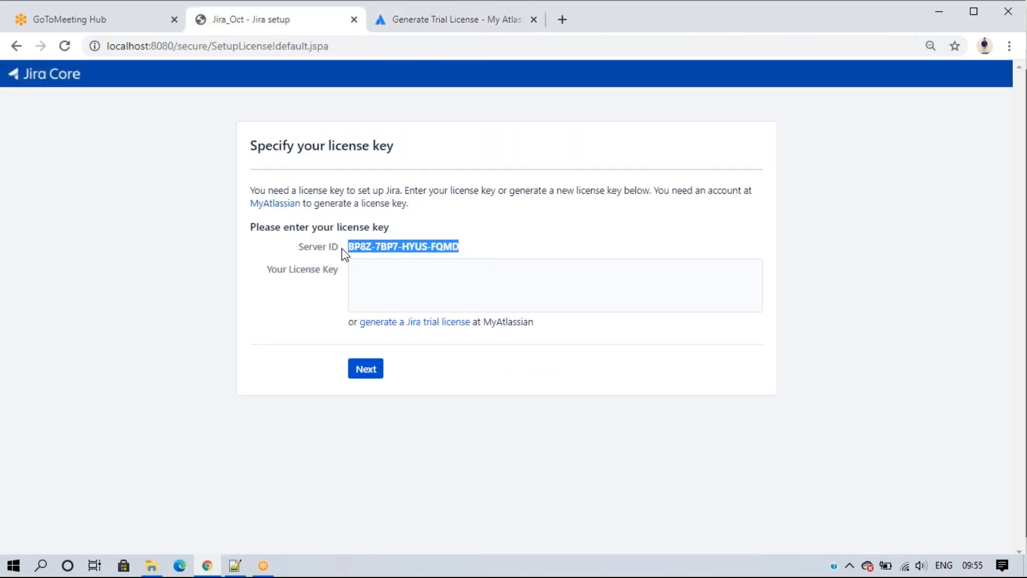
pyautogui.click(431, 24)
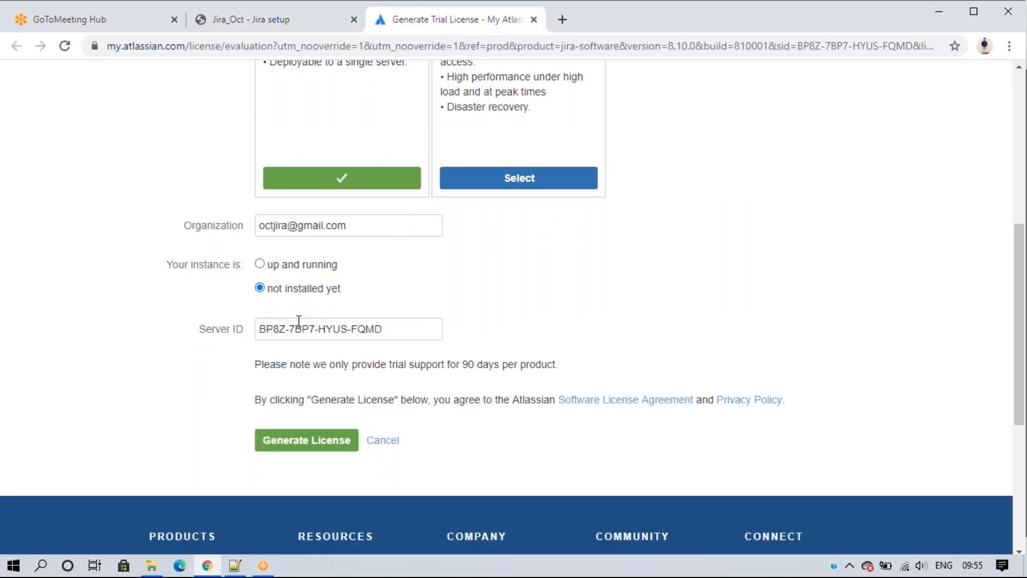
pyautogui.click(405, 332)
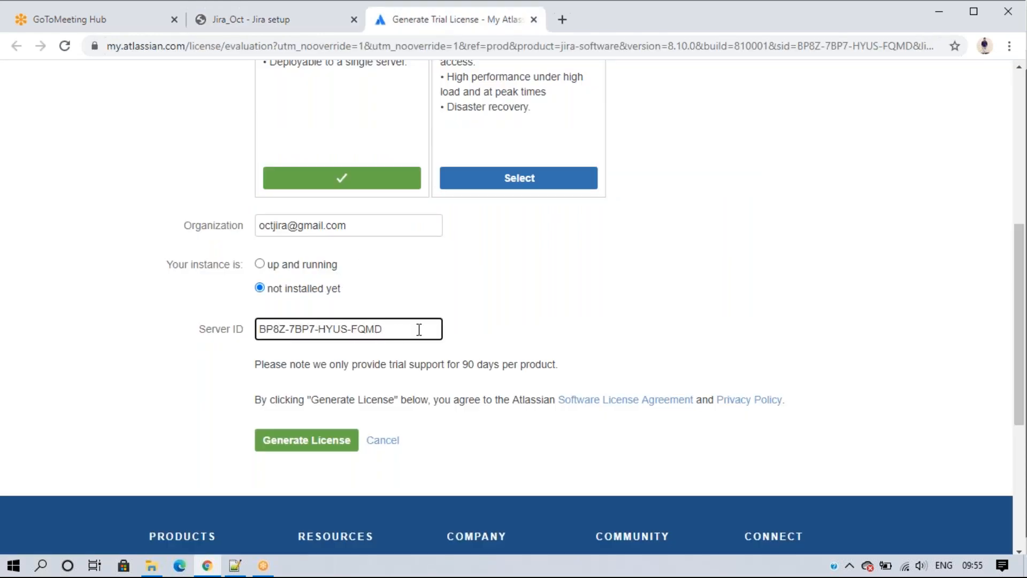
pyautogui.click(306, 442)
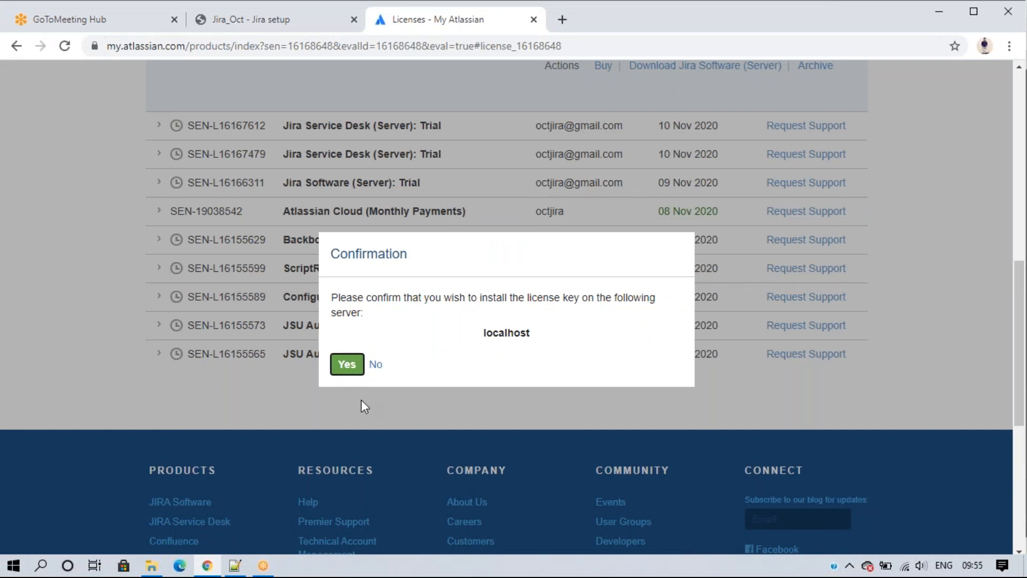
# Step: Decline installing the key on localhost and copy the new Jira Software trial license key
pyautogui.click(375, 368)
pyautogui.scroll(4, 466, 397)
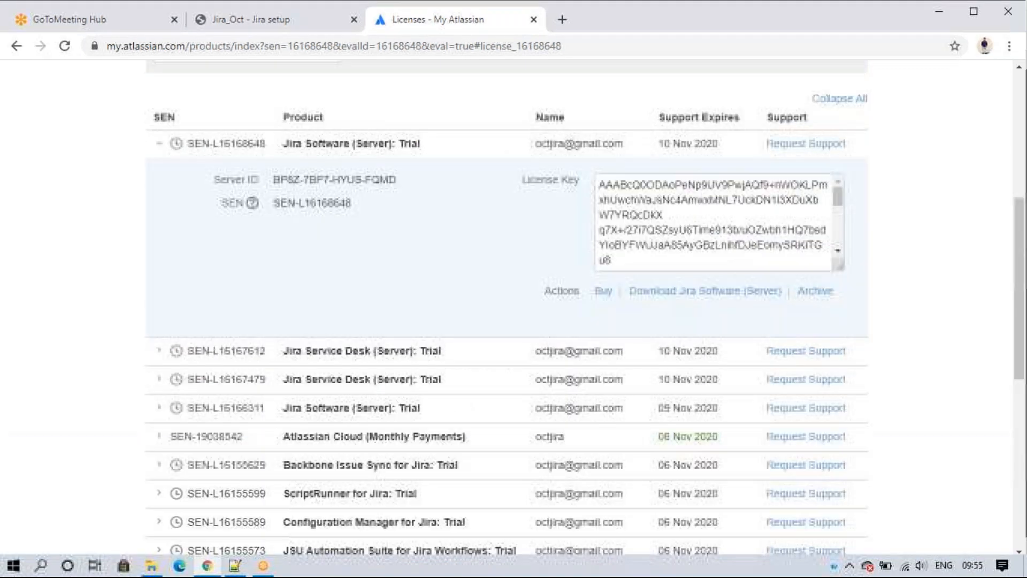
pyautogui.click(635, 204)
pyautogui.rightClick(634, 206)
pyautogui.click(648, 218)
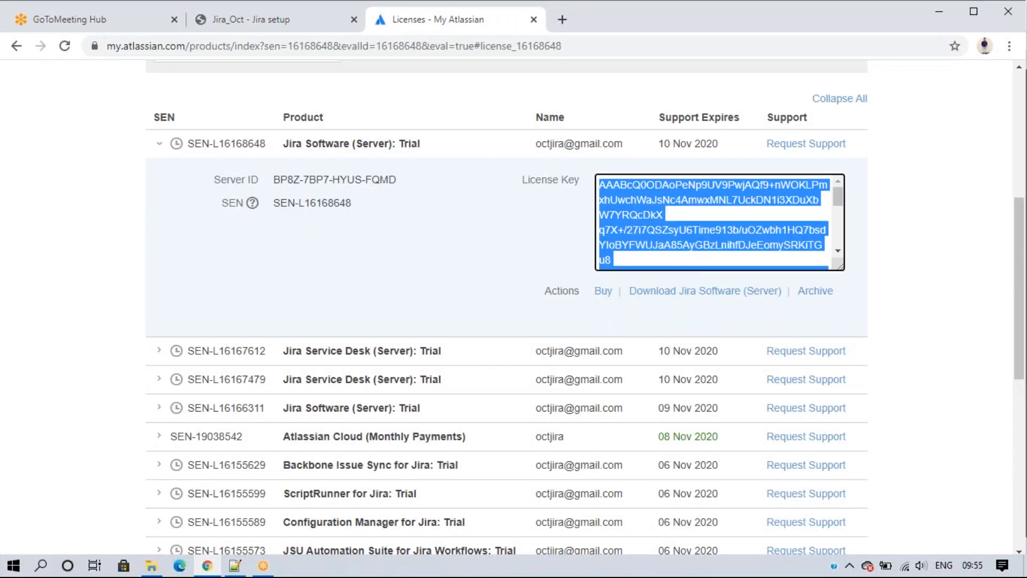
# Step: Paste the trial license key into the Jira setup's Your License Key box
pyautogui.click(255, 21)
pyautogui.click(402, 274)
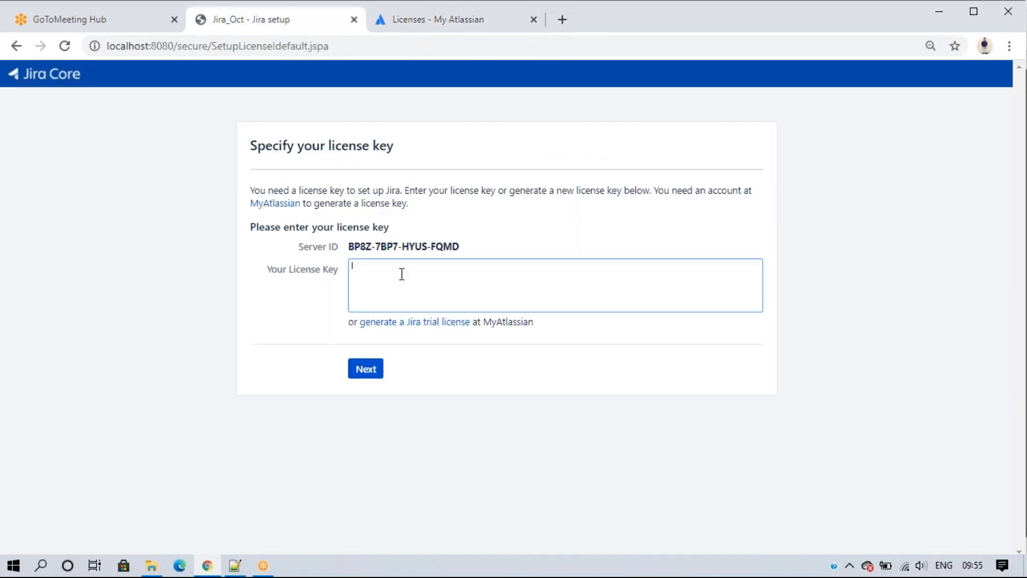
pyautogui.hotkey('ctrl', 'v')
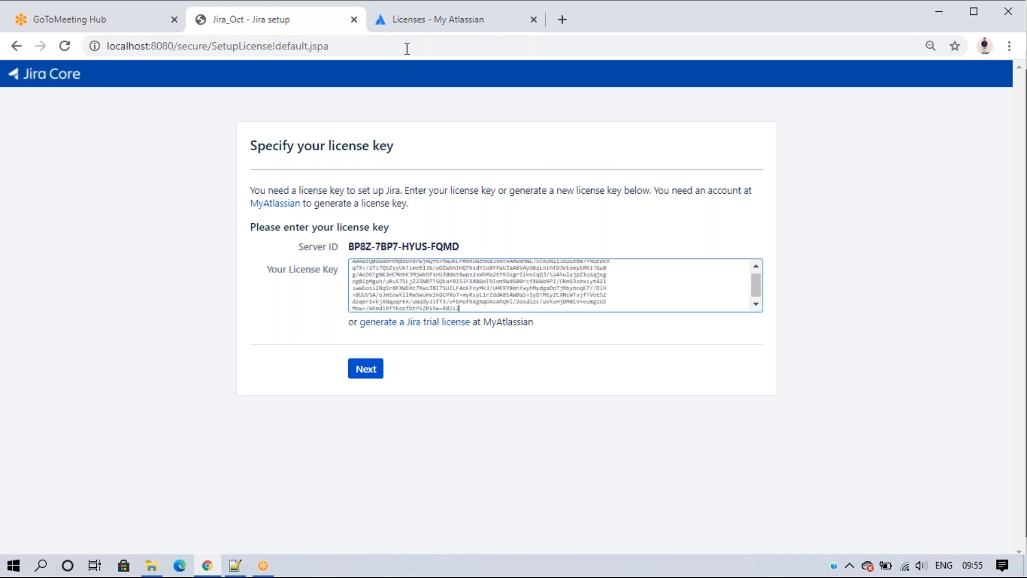
pyautogui.click(407, 20)
pyautogui.click(444, 236)
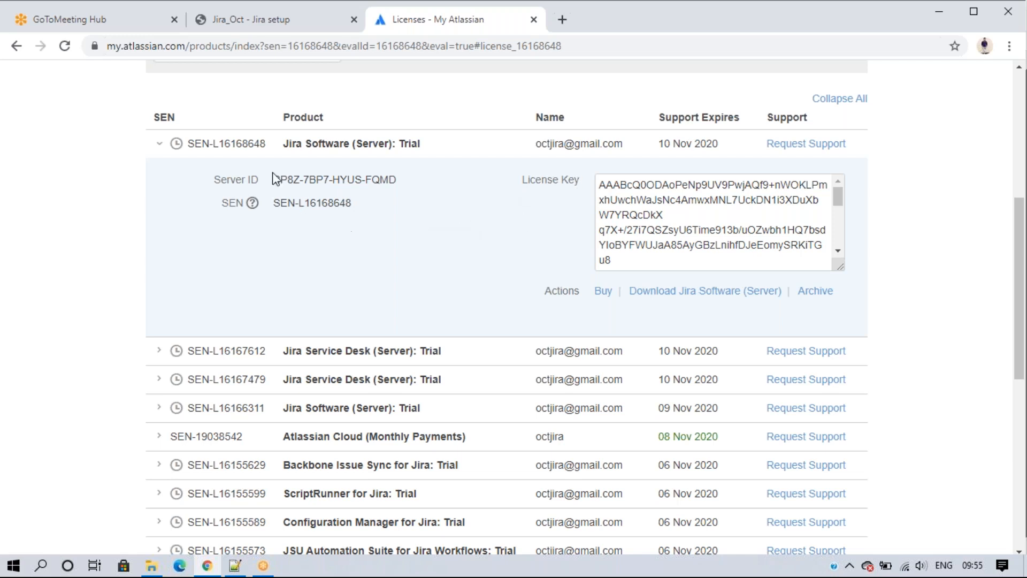
pyautogui.moveTo(274, 178); pyautogui.dragTo(419, 187)
pyautogui.click(432, 213)
pyautogui.moveTo(275, 180); pyautogui.dragTo(403, 188)
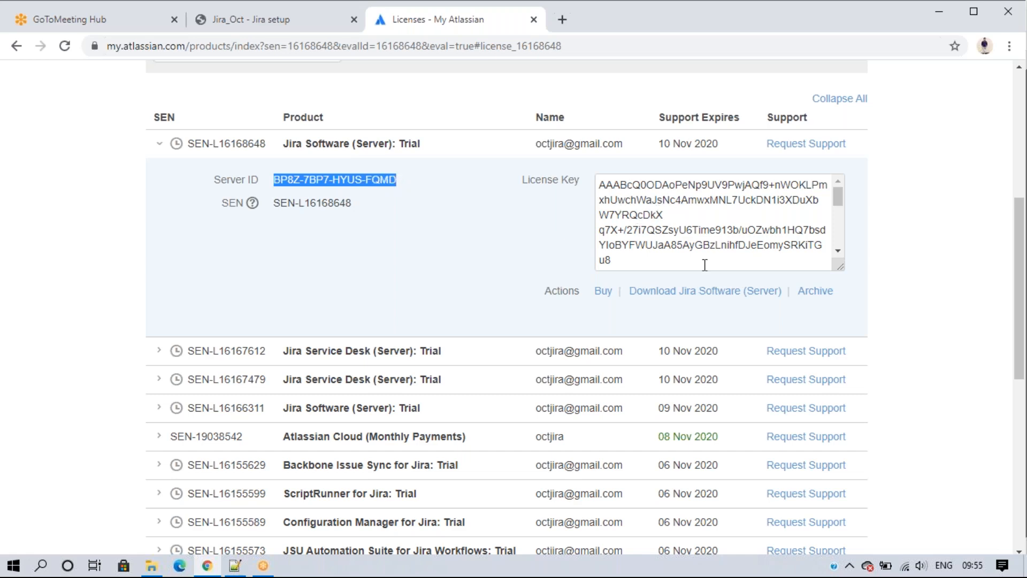
pyautogui.scroll(1, 677, 239)
pyautogui.click(656, 276)
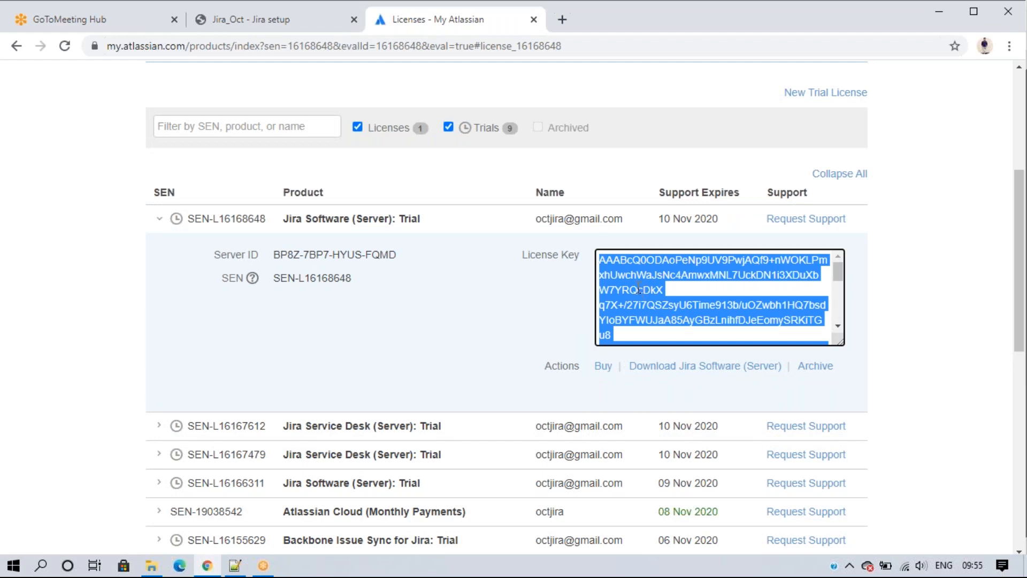
pyautogui.moveTo(274, 256); pyautogui.dragTo(405, 258)
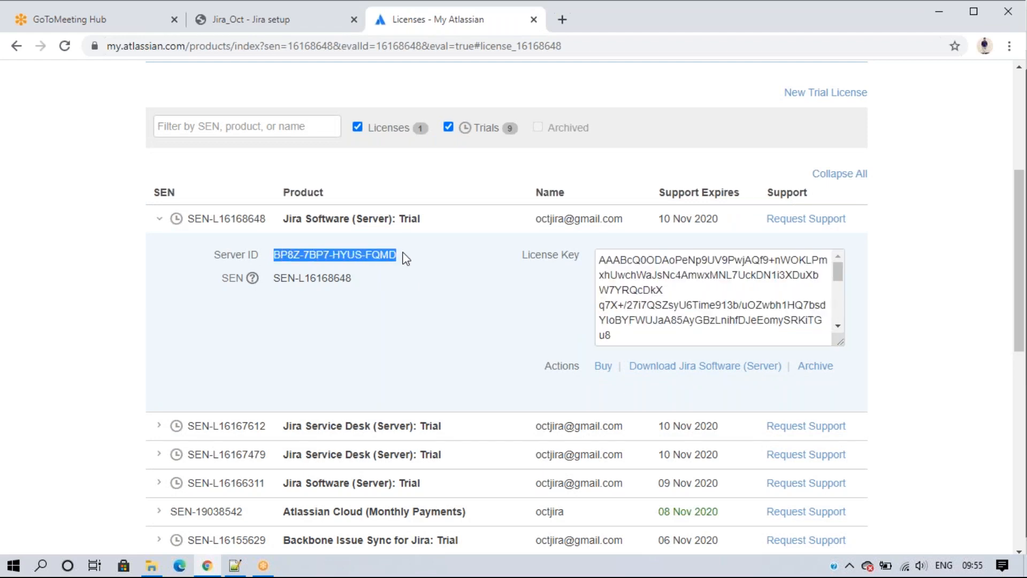
pyautogui.scroll(5, 470, 177)
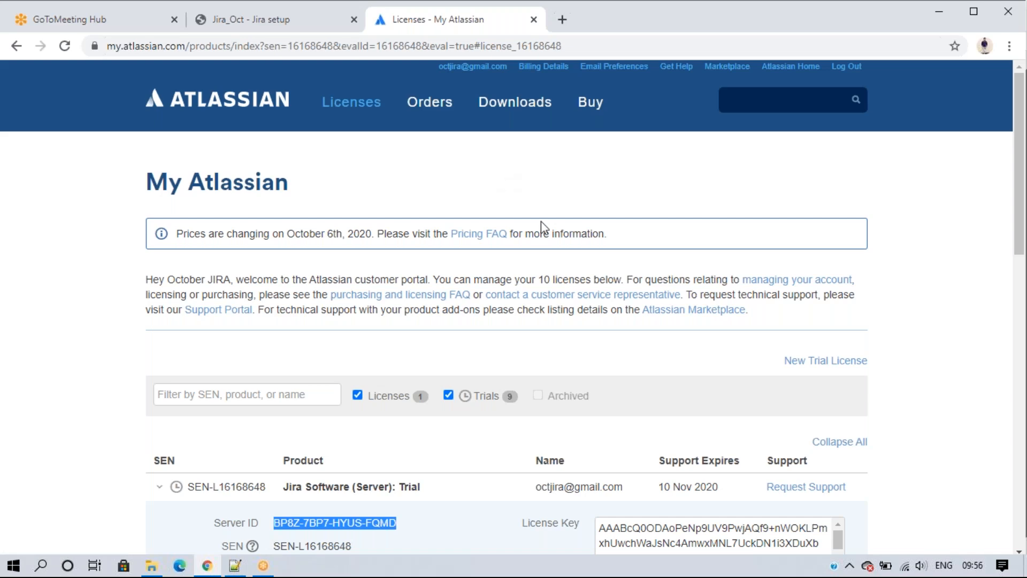
pyautogui.scroll(-3, 542, 223)
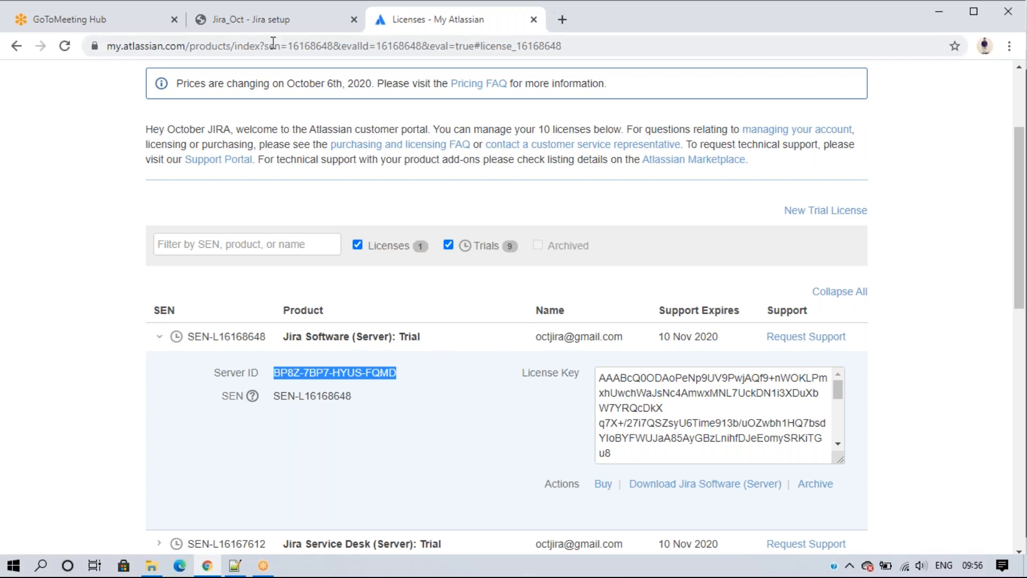
pyautogui.click(270, 19)
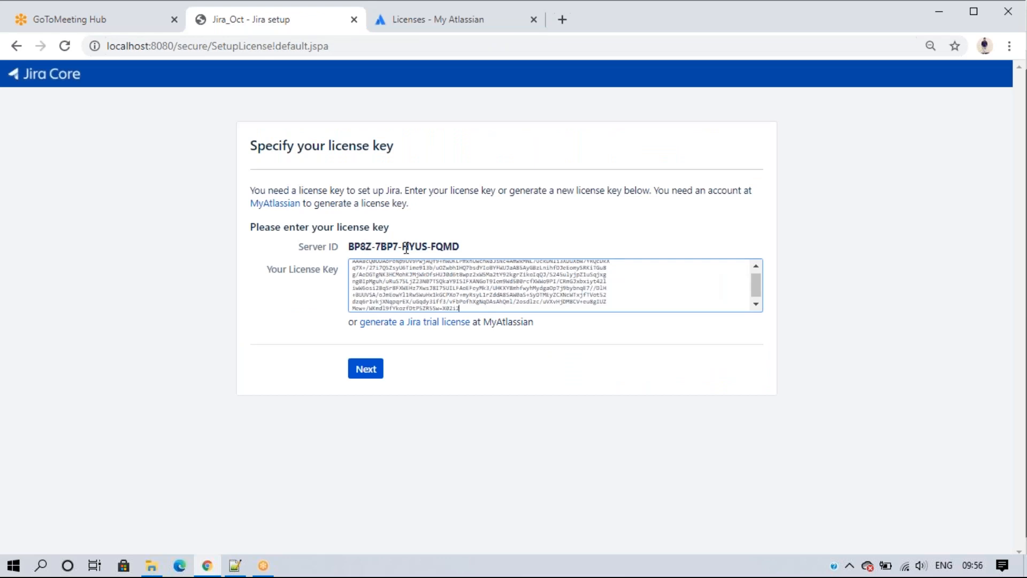
pyautogui.click(444, 19)
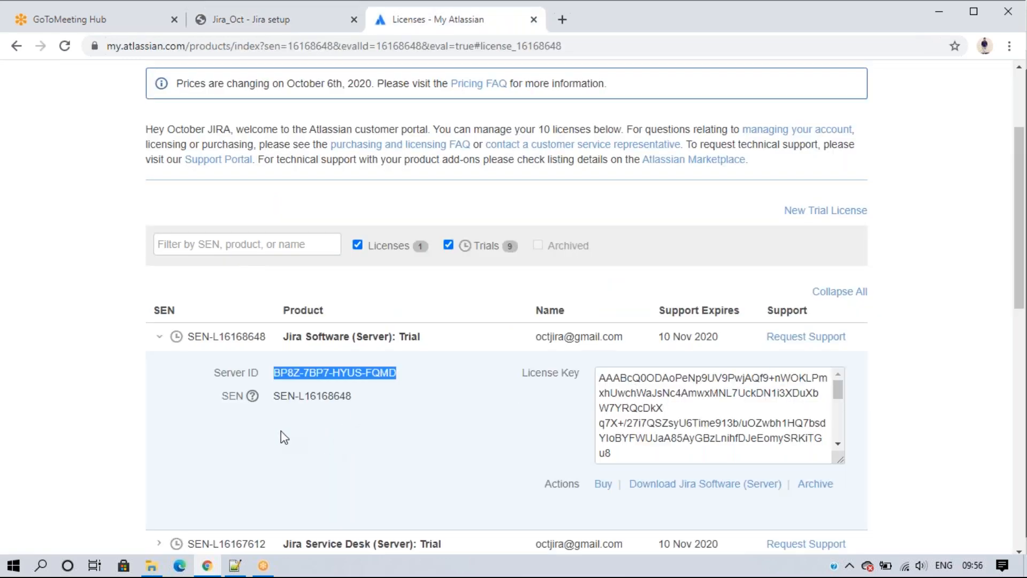
pyautogui.scroll(1, 482, 256)
pyautogui.scroll(3, 473, 114)
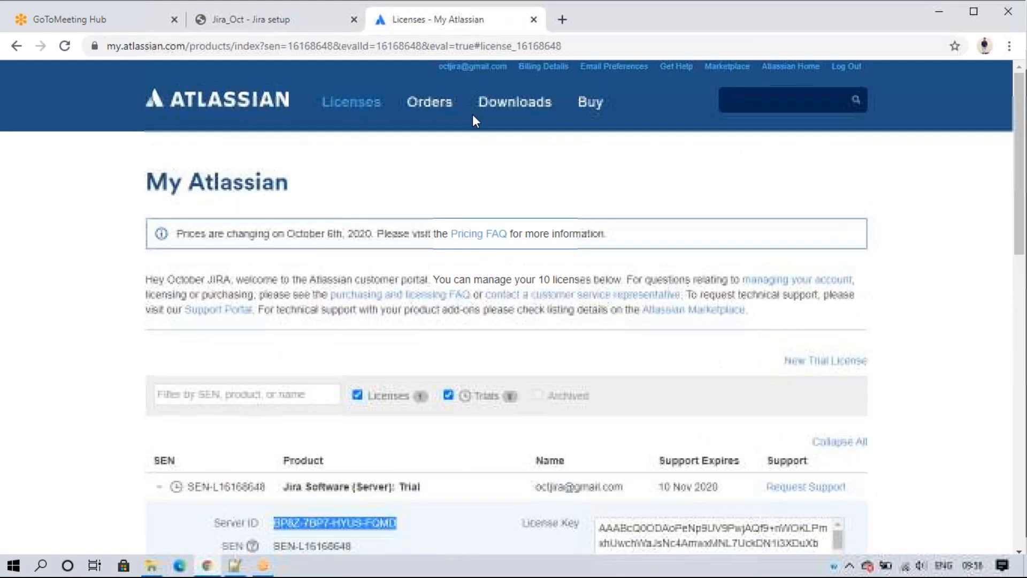
pyautogui.scroll(-4, 481, 230)
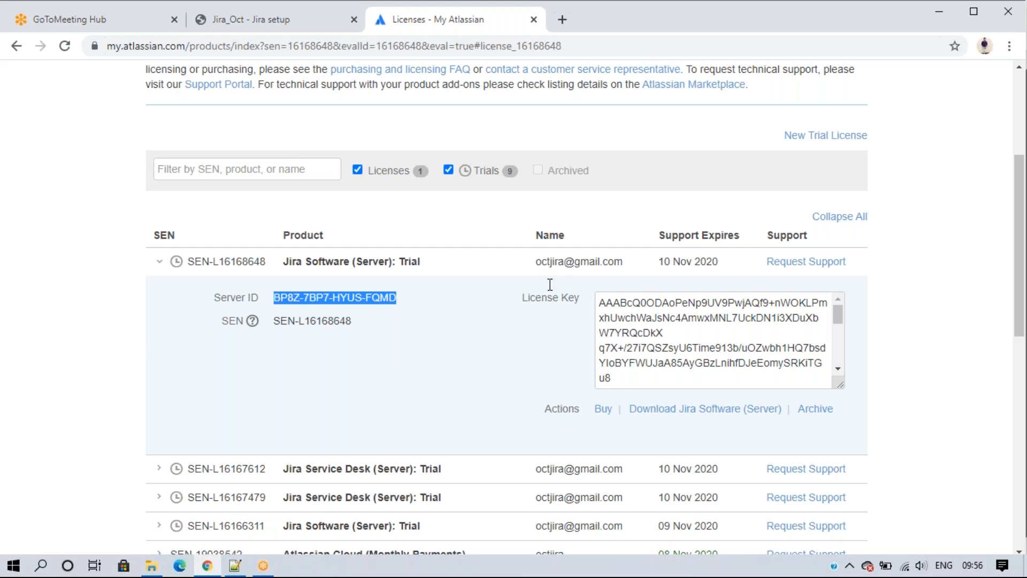
pyautogui.scroll(5, 550, 284)
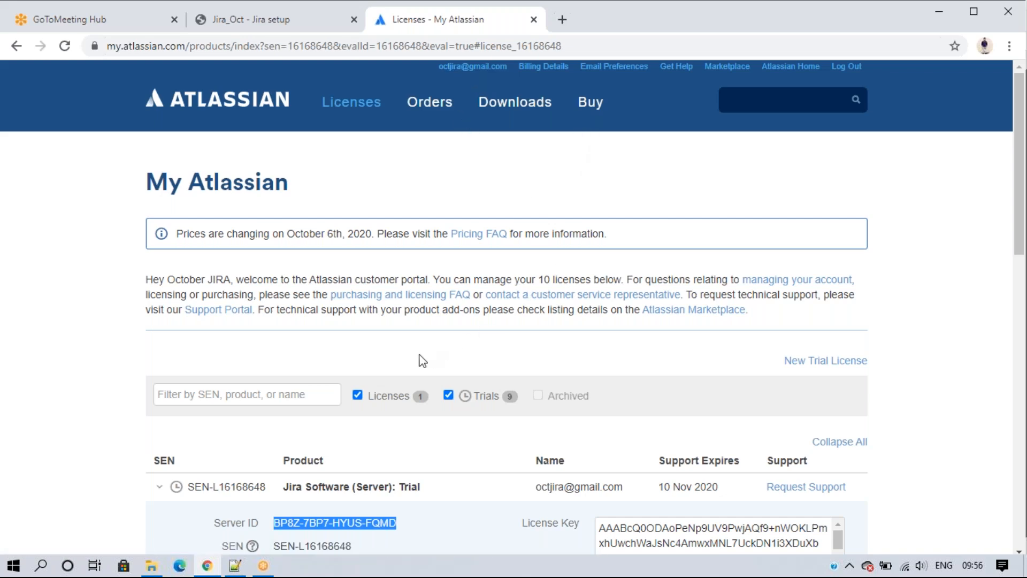
pyautogui.scroll(-3, 375, 375)
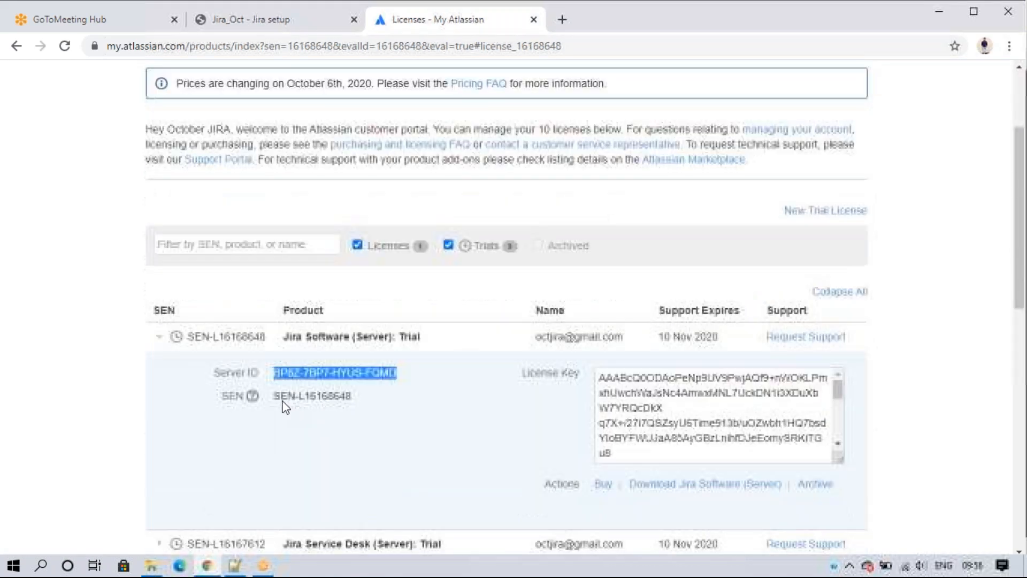
pyautogui.click(442, 297)
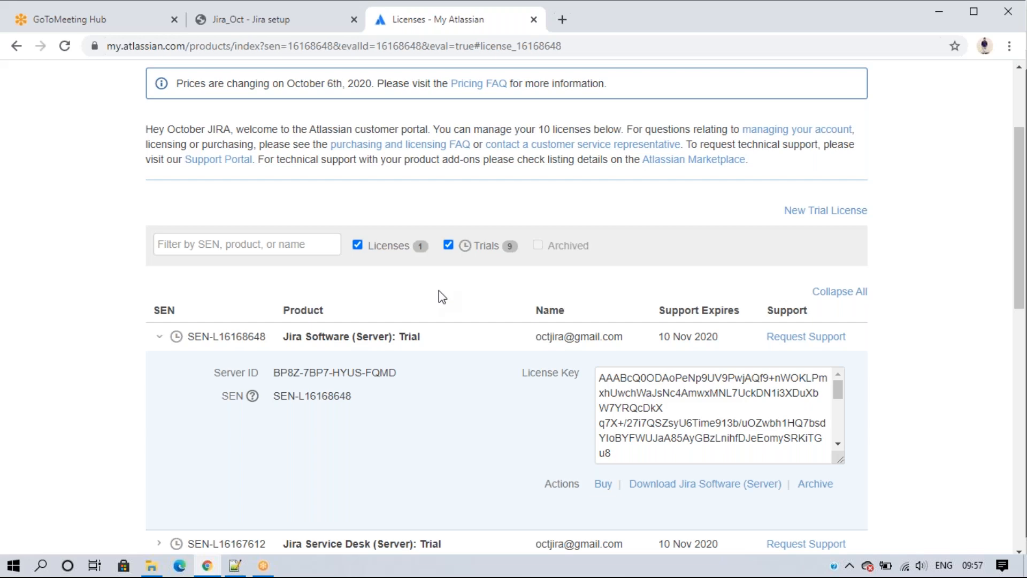
pyautogui.click(159, 338)
pyautogui.click(159, 338)
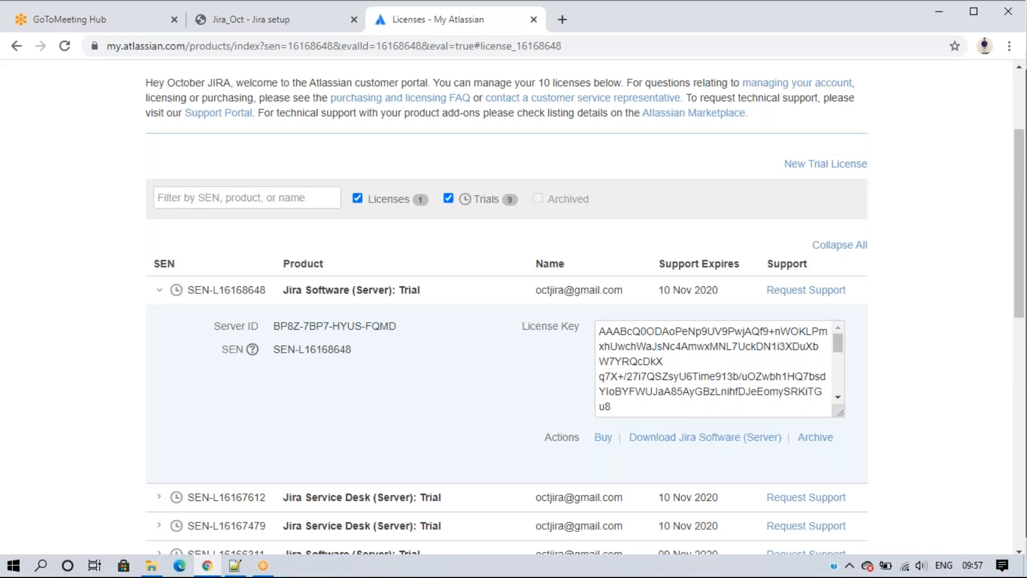
pyautogui.scroll(3, 348, 404)
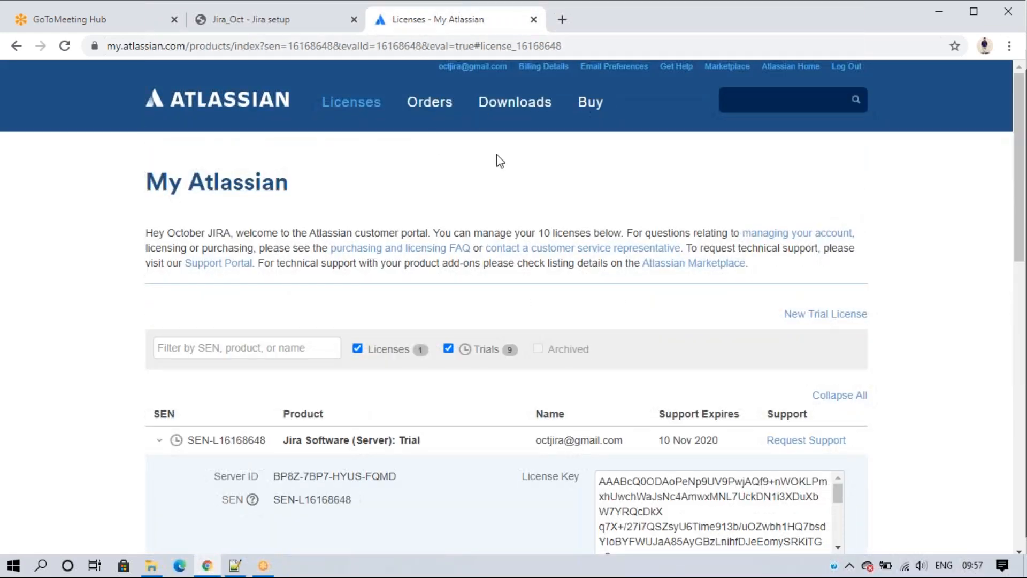
# Step: Close the My Atlassian licenses tab and submit the pasted trial license key with Next
pyautogui.click(534, 19)
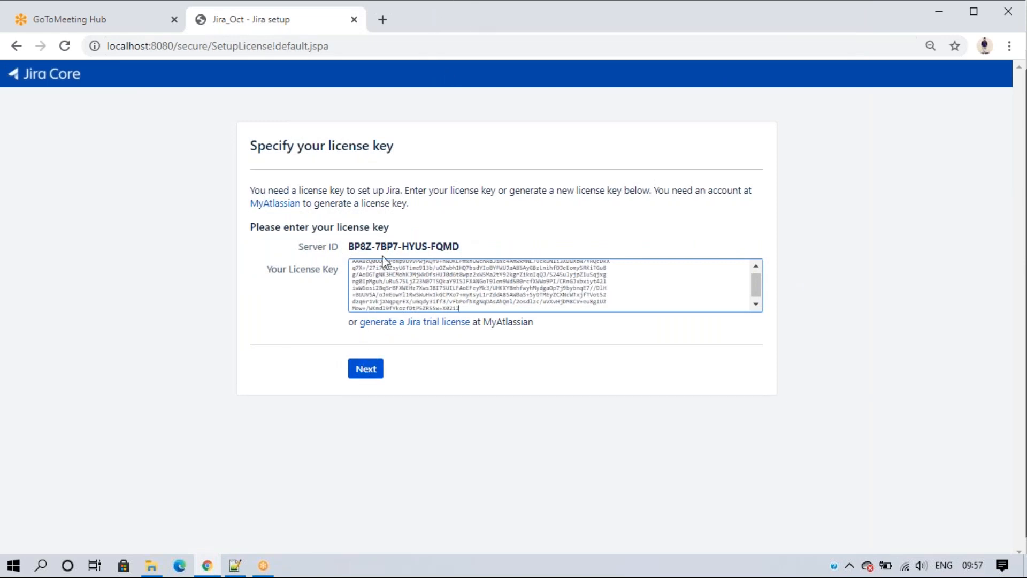
pyautogui.click(366, 372)
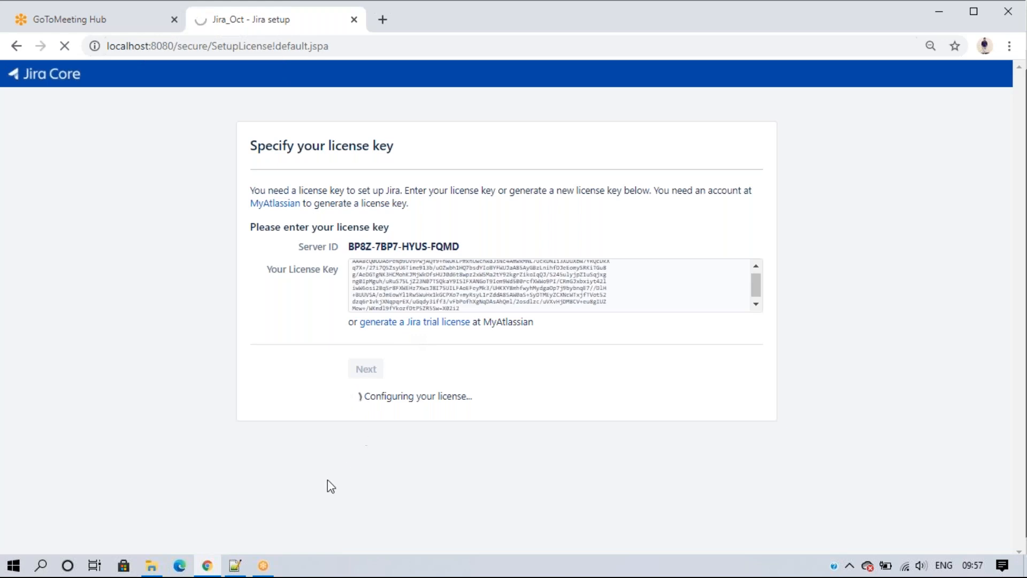
pyautogui.click(235, 566)
# Step: Select and copy the nine-step Jira setup list from the Aug JIRA Batch notes
pyautogui.click(387, 63)
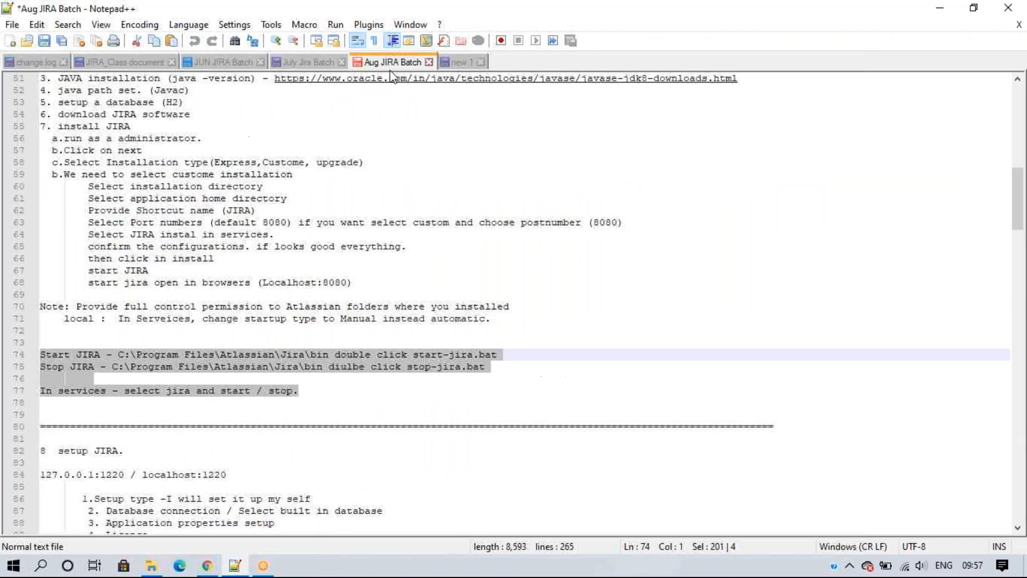
pyautogui.scroll(-7, 326, 280)
pyautogui.moveTo(285, 352); pyautogui.dragTo(143, 222)
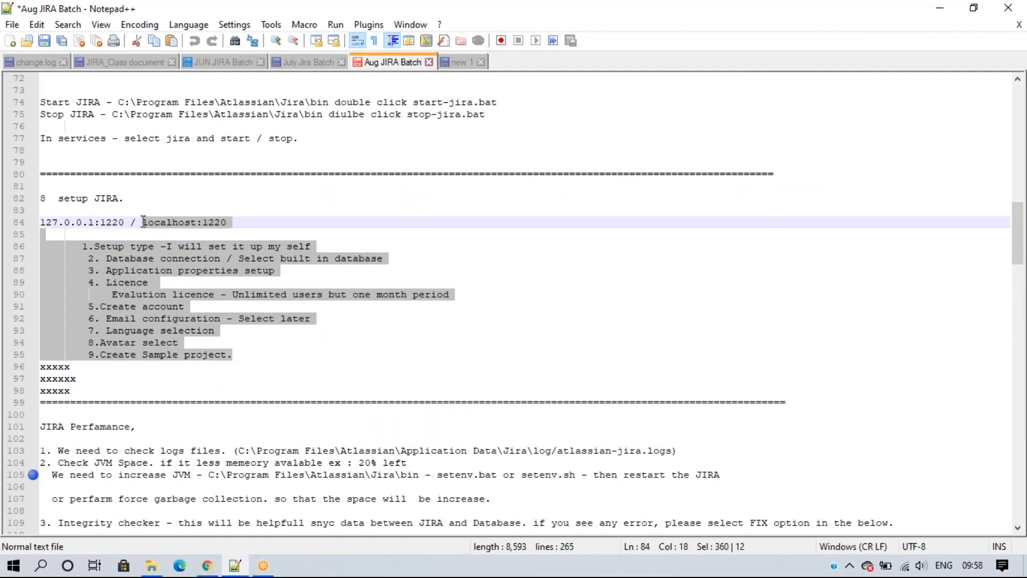
pyautogui.click(207, 566)
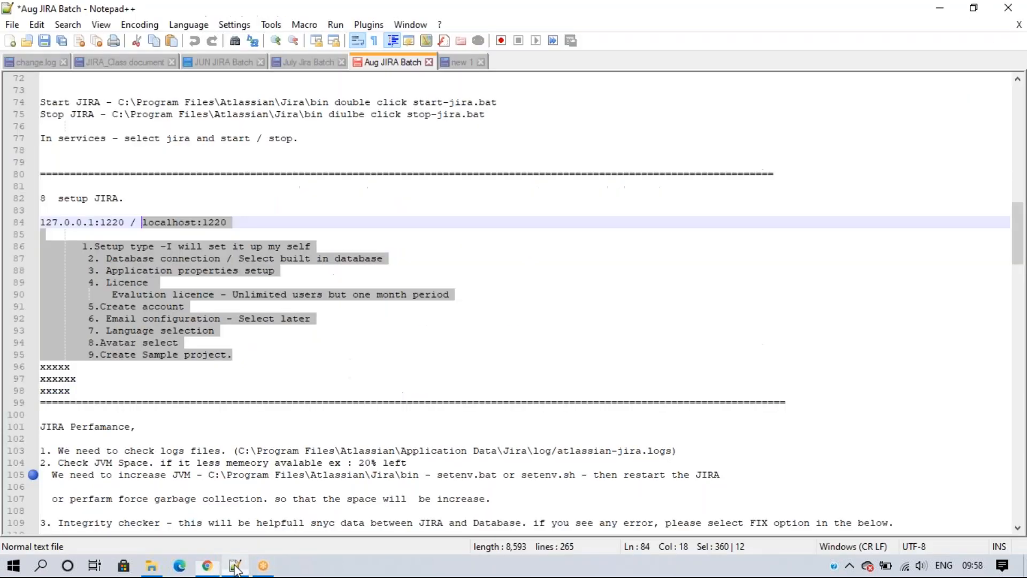
pyautogui.click(235, 565)
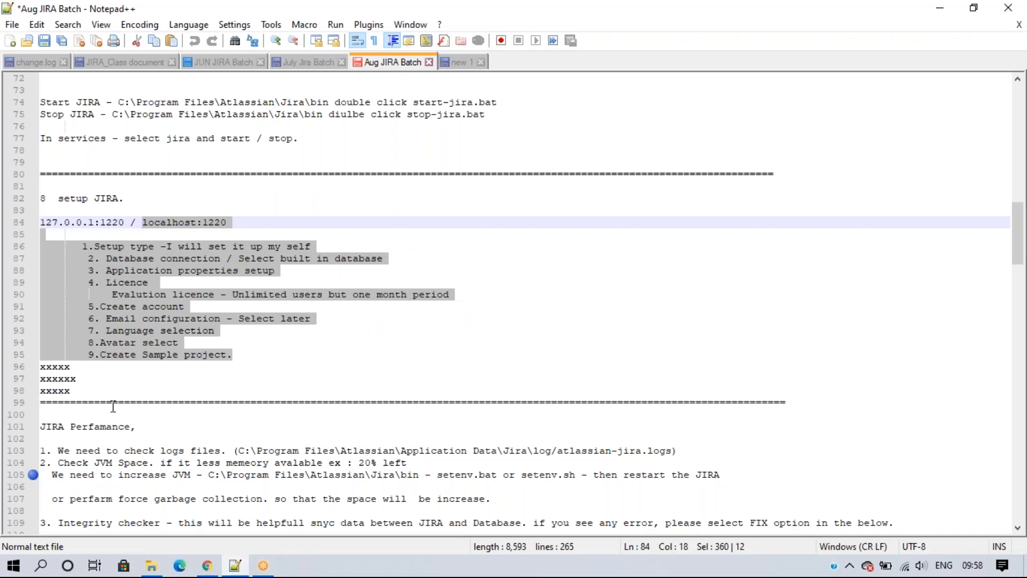
# Step: Add a separator line of = signs at line 102 in the new 1 document
pyautogui.click(461, 62)
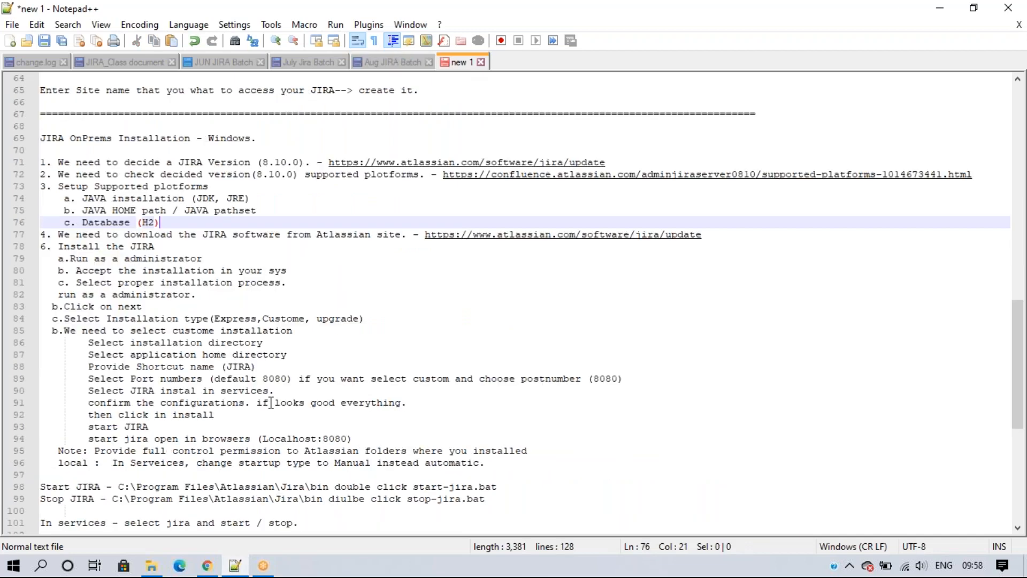
pyautogui.scroll(-2, 249, 392)
pyautogui.scroll(-6, 234, 365)
pyautogui.click(131, 247)
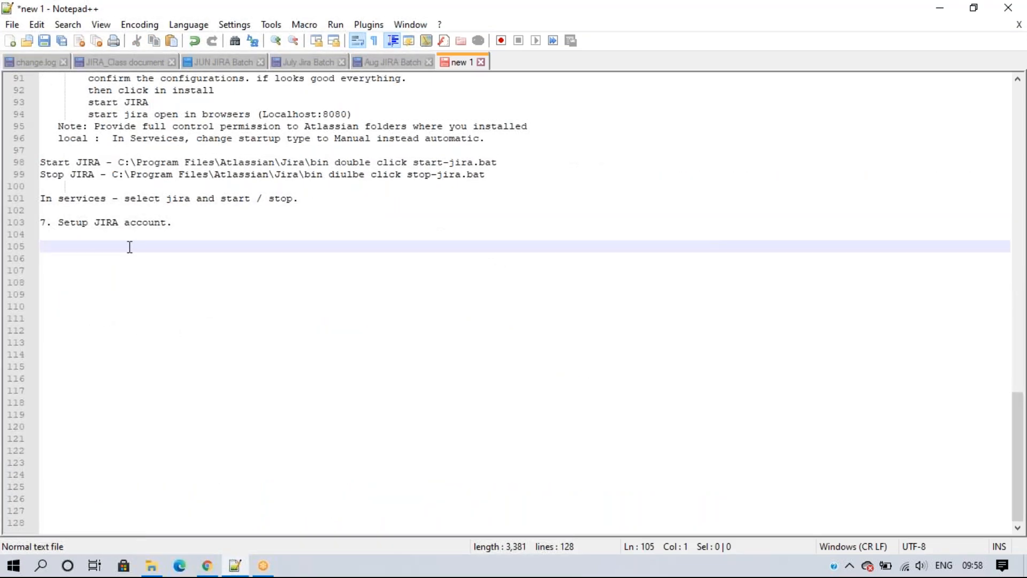
pyautogui.click(45, 213)
pyautogui.write('=')
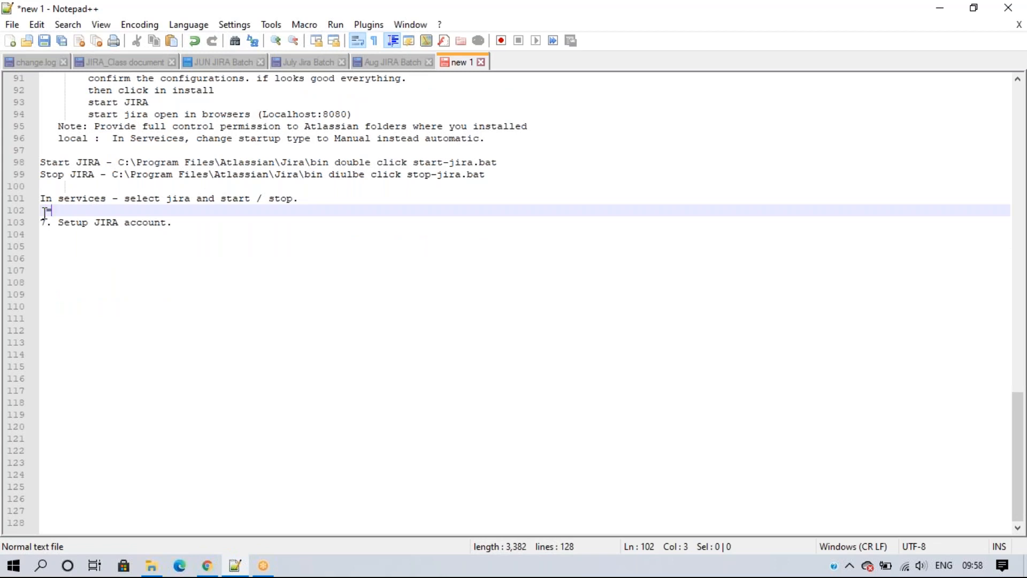
pyautogui.write('========================================')
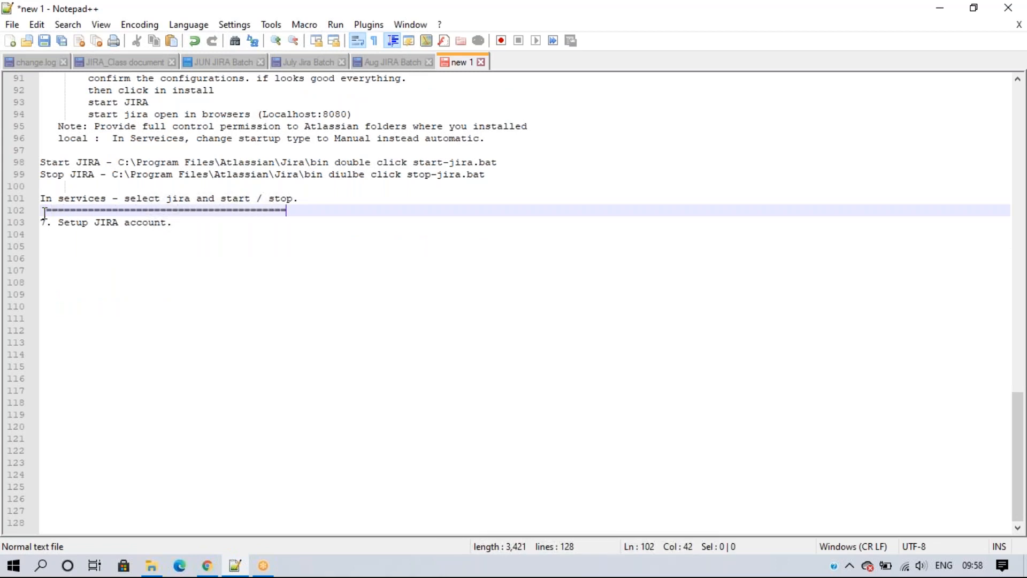
pyautogui.write('=================================================================================')
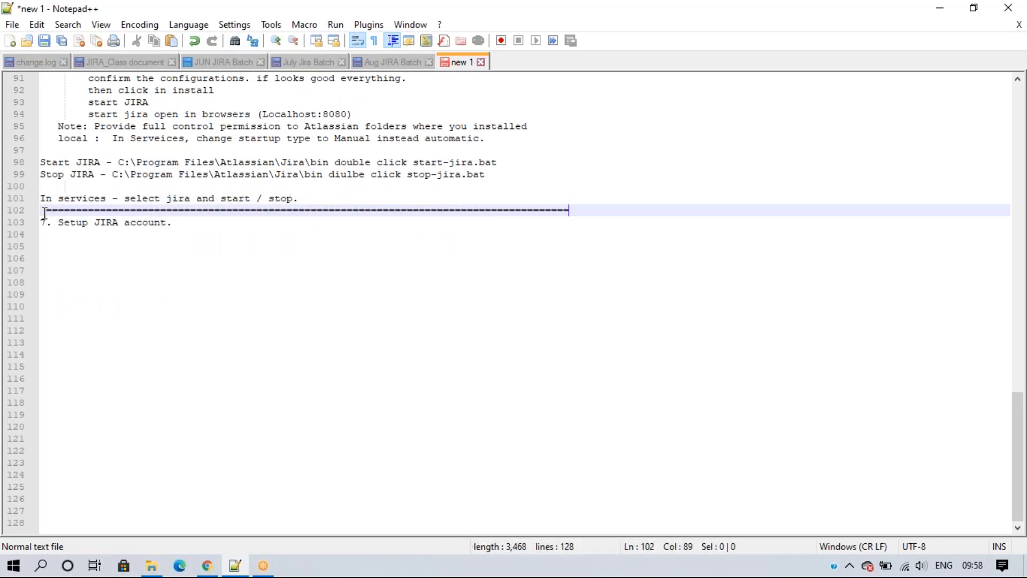
pyautogui.write('==')
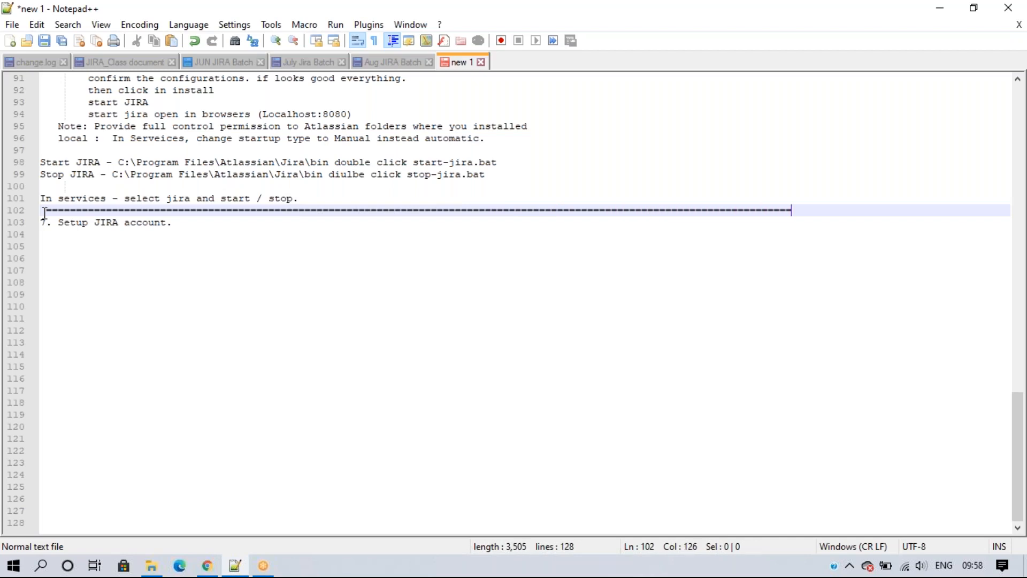
pyautogui.click(202, 211)
# Step: Paste the setup list under '7. Setup JIRA account.' and change localhost port 1220 to 8080
pyautogui.click(192, 231)
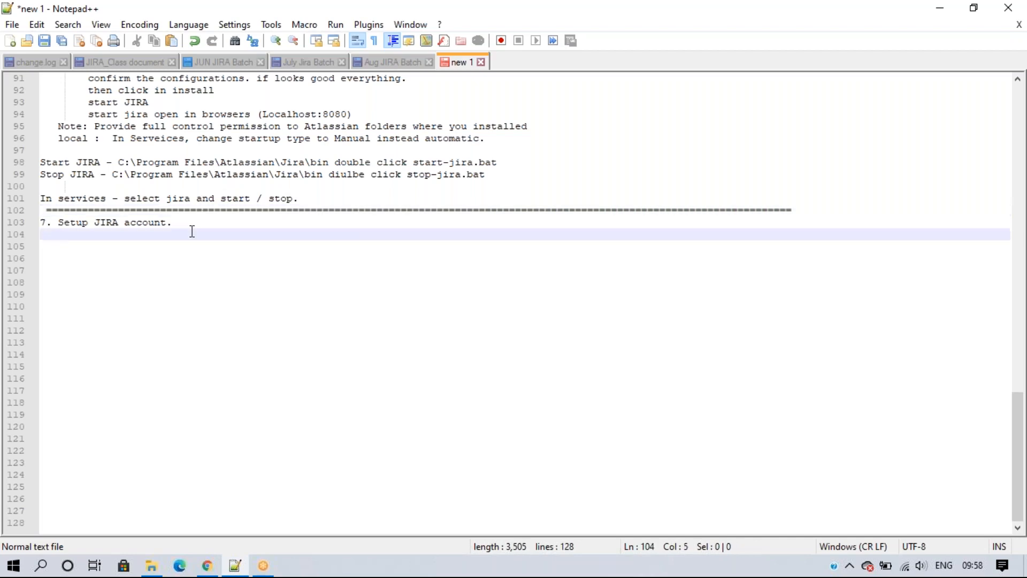
pyautogui.write('localhost:1220 \t        1.Setup type -I will set it up my self \t\t2. Database connection / Select built in database \t\t3. Application properties setup \t\t4. Licence \t\t\tEvalution licence - Unlimited users but one month period \t\t5.Create account \t\t6. Email configuration - Select later \t\t7. Language selection \t\t8.Avatar select \t\t9.Create Sample project.')
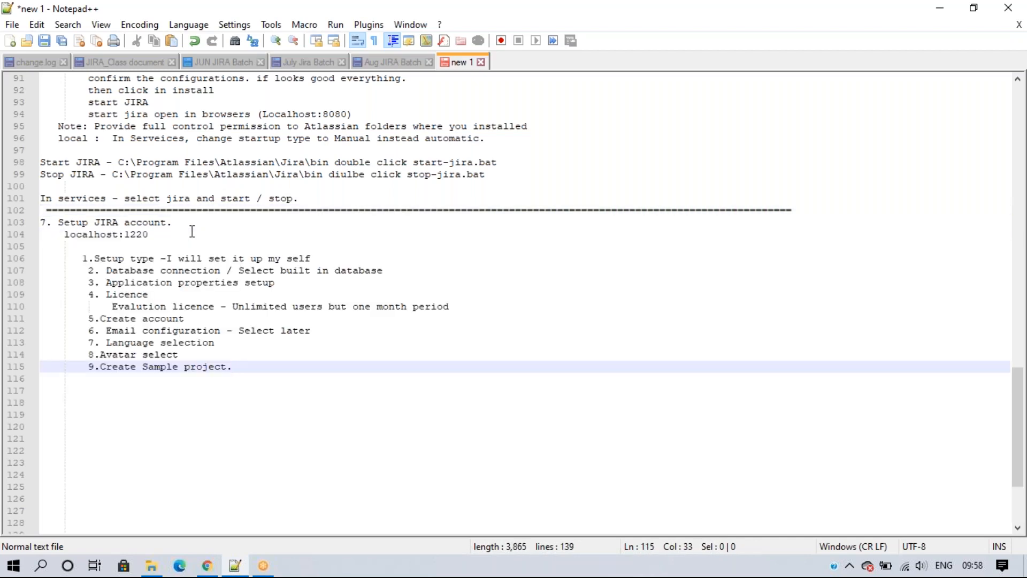
pyautogui.click(156, 236)
pyautogui.press('BackSpace')
pyautogui.press('BackSpace')
pyautogui.press('BackSpace')
pyautogui.press('BackSpace')
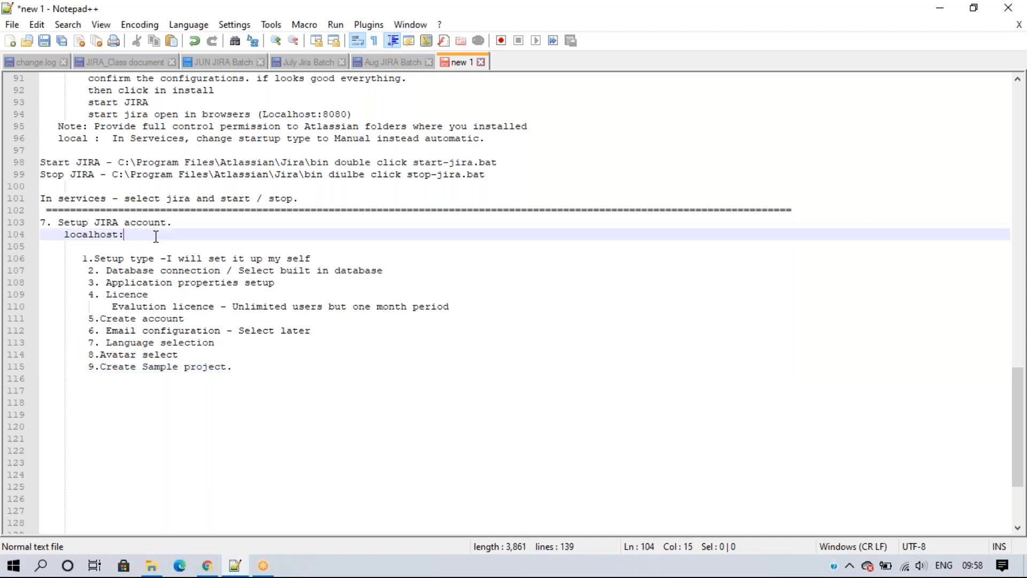
pyautogui.write('8080')
# Step: Check the Evaluation licence line on line 110, then return to the Jira setup page
pyautogui.click(244, 471)
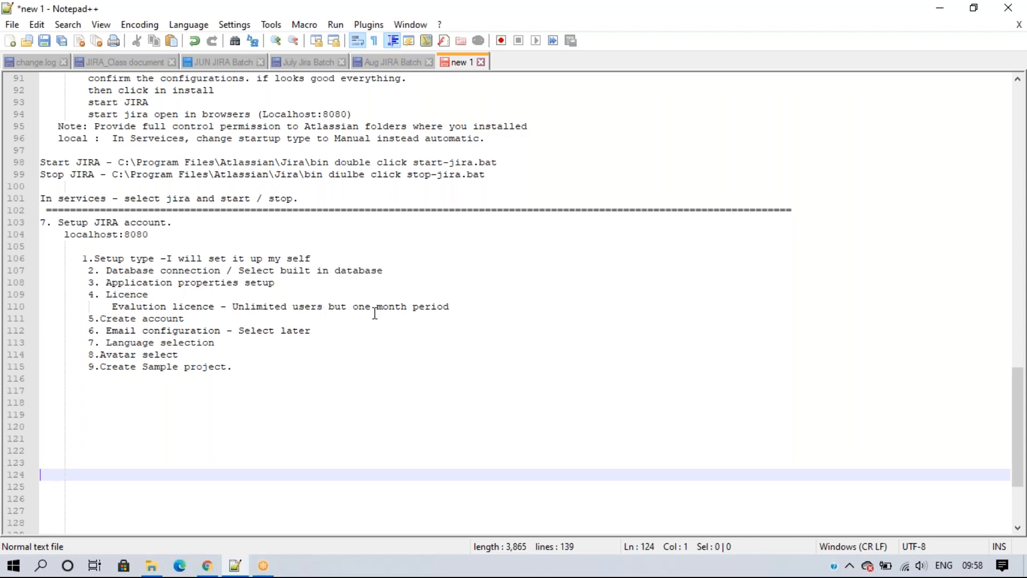
pyautogui.moveTo(470, 306); pyautogui.dragTo(109, 310)
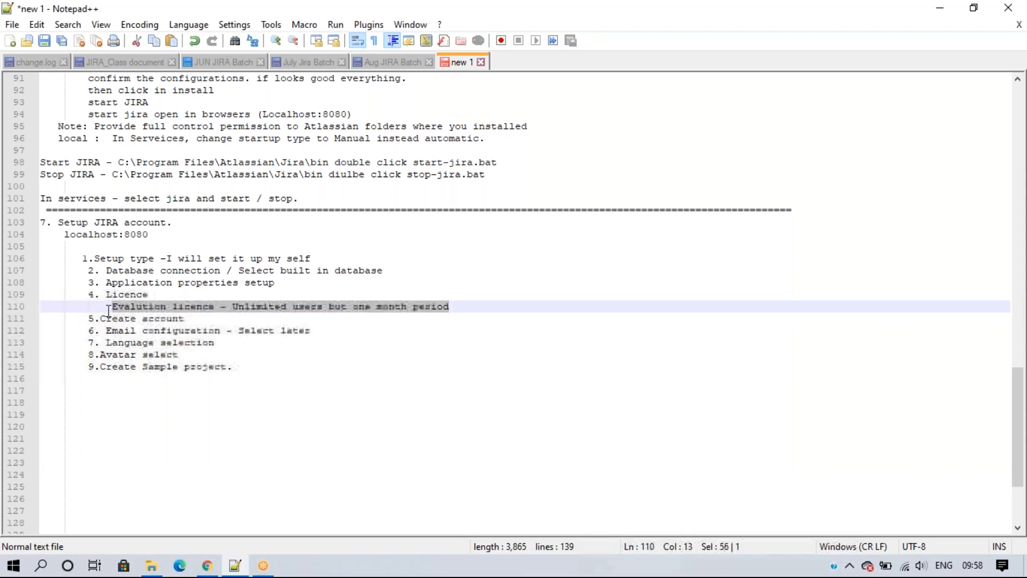
pyautogui.click(207, 321)
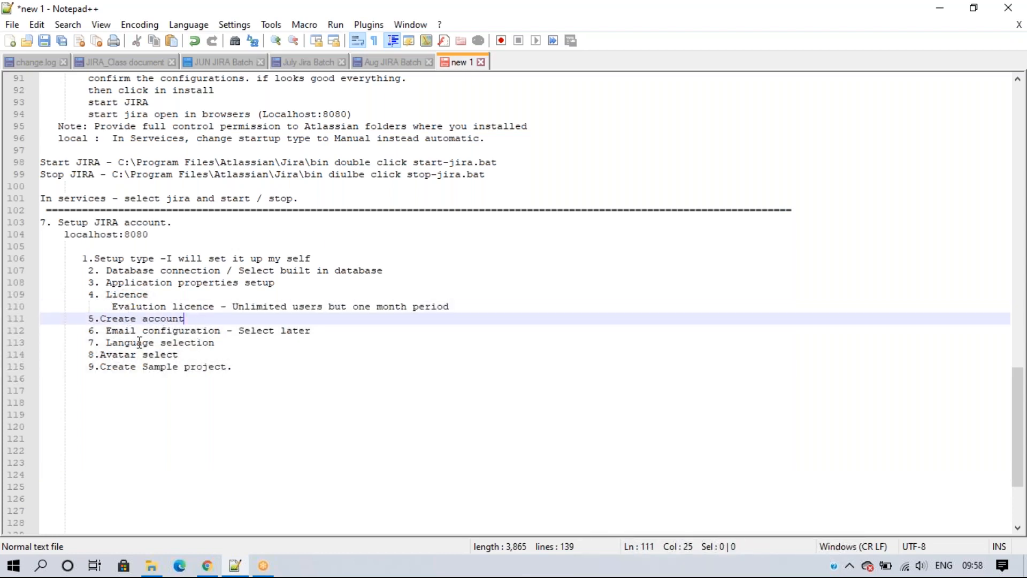
pyautogui.click(207, 565)
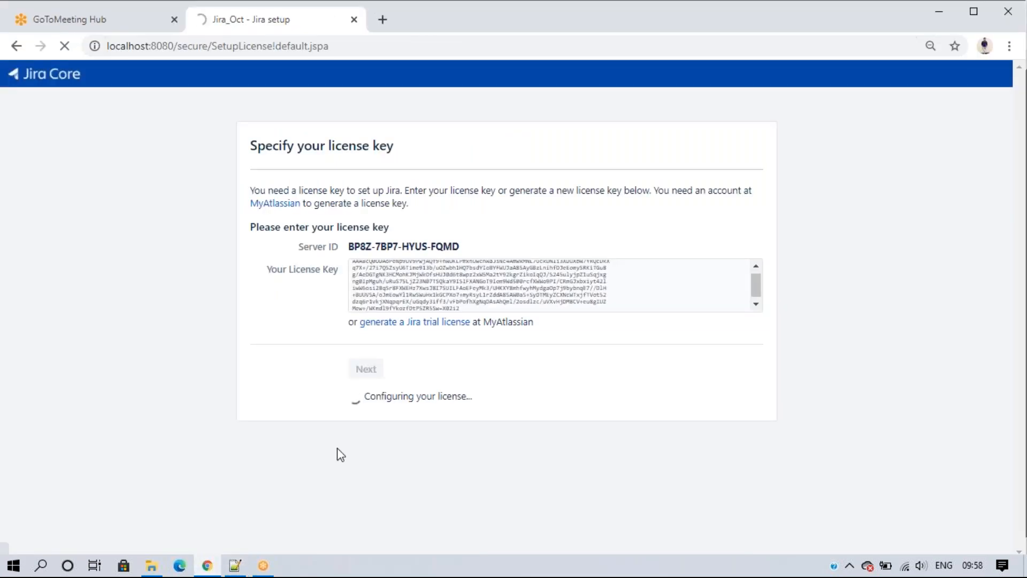
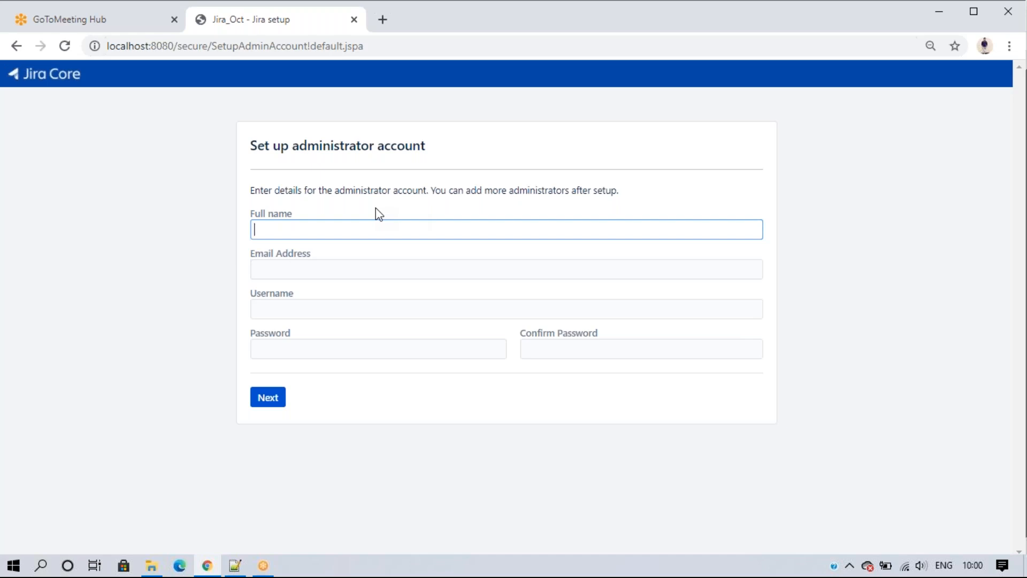
# Step: Fill the administrator's full name and e-mail address from the browser's saved autofill details
pyautogui.click(278, 282)
pyautogui.press('Tab')
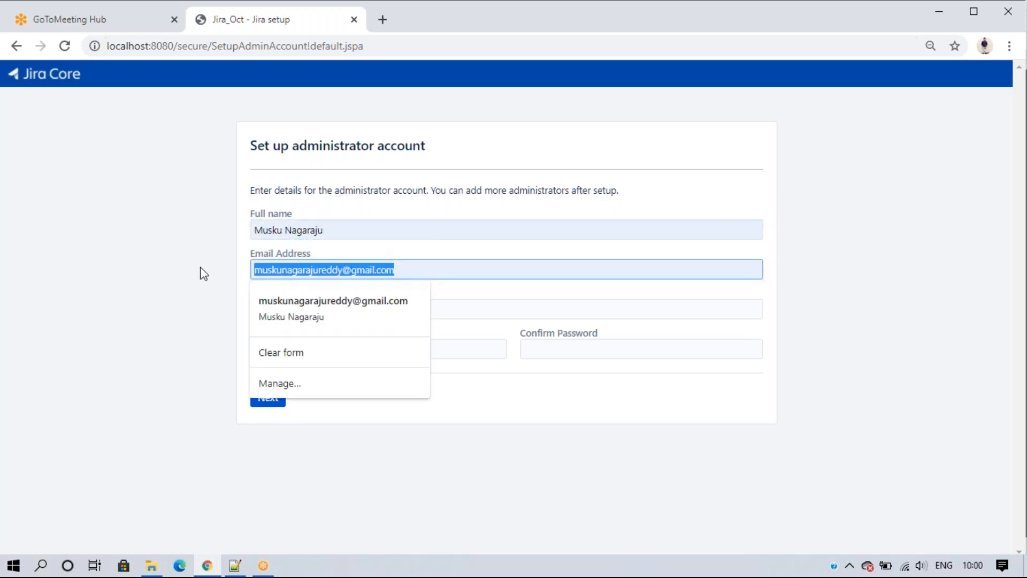
pyautogui.write('admin@example')
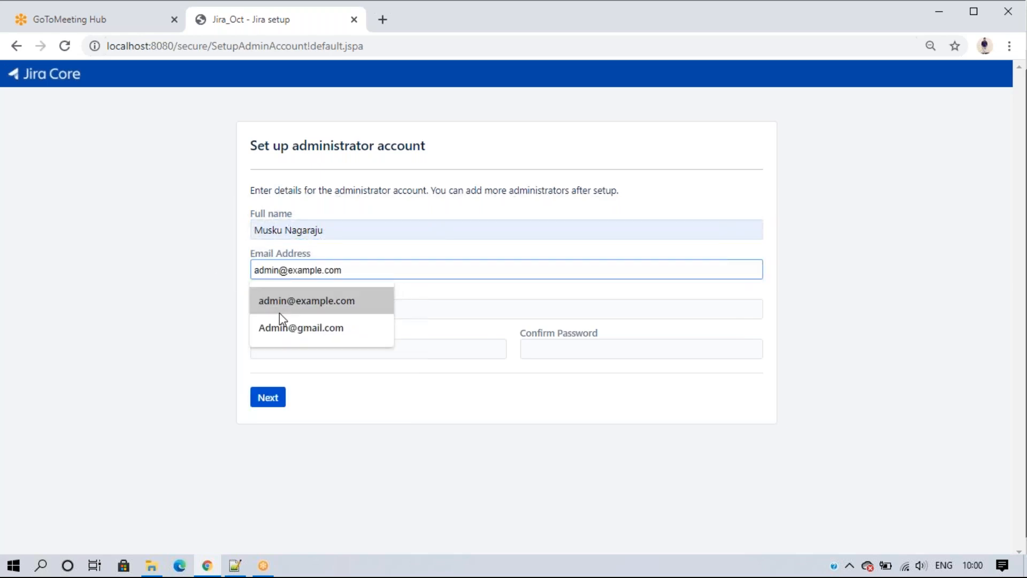
pyautogui.click(304, 332)
pyautogui.click(354, 412)
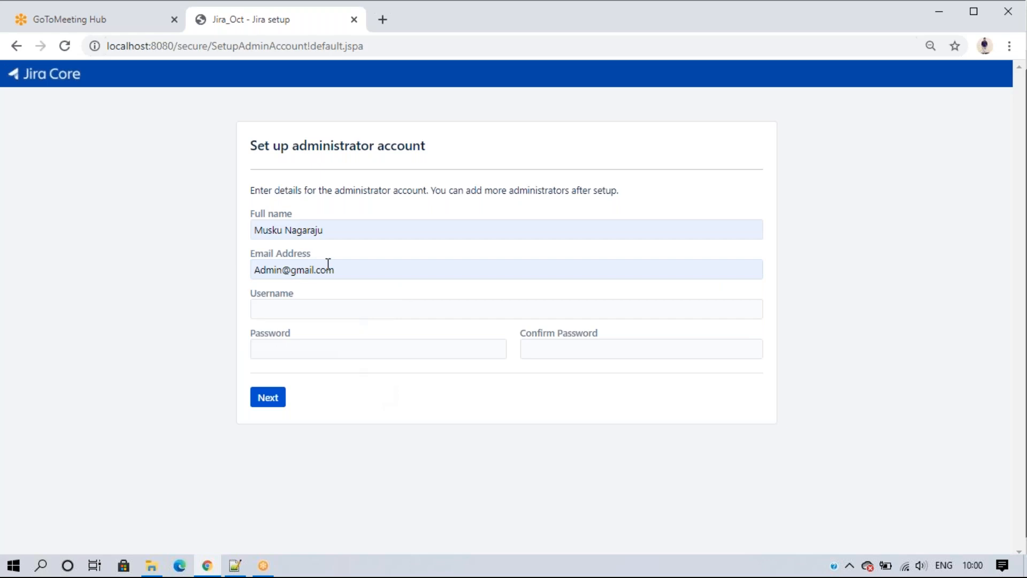
# Step: Enter username admin and type the account password in both password fields
pyautogui.click(301, 309)
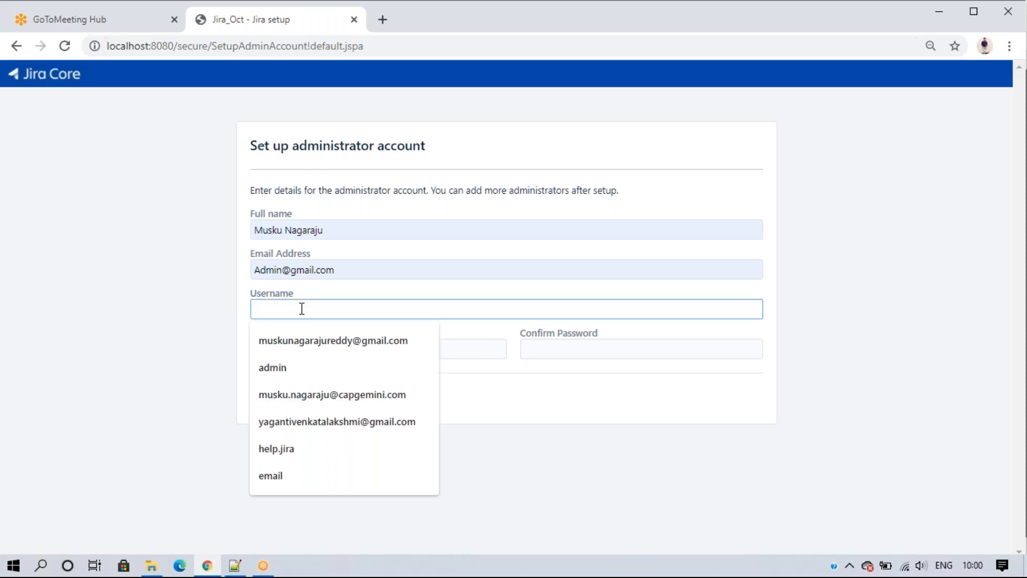
pyautogui.write('admin')
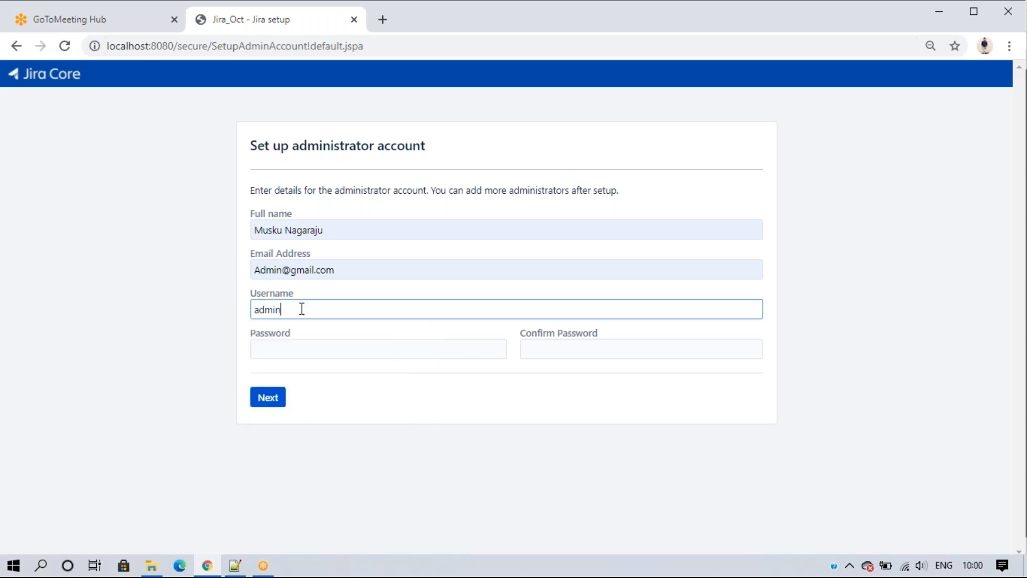
pyautogui.press('Tab')
pyautogui.write('a')
pyautogui.write('n')
pyautogui.press('Tab')
pyautogui.write('admin')
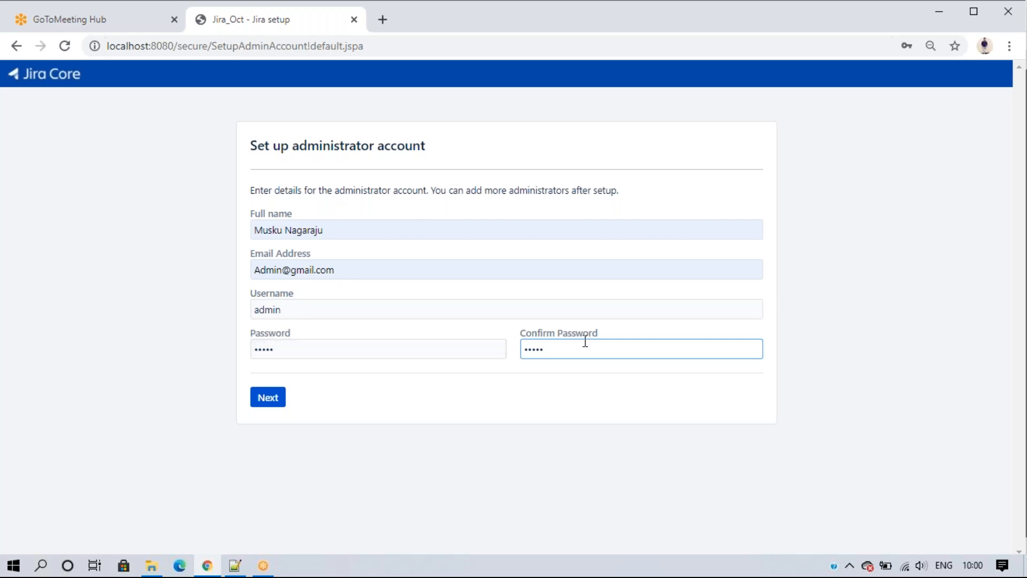
# Step: Submit the admin account, dismiss the password warning, set email notifications to Later and finish setup
pyautogui.click(269, 405)
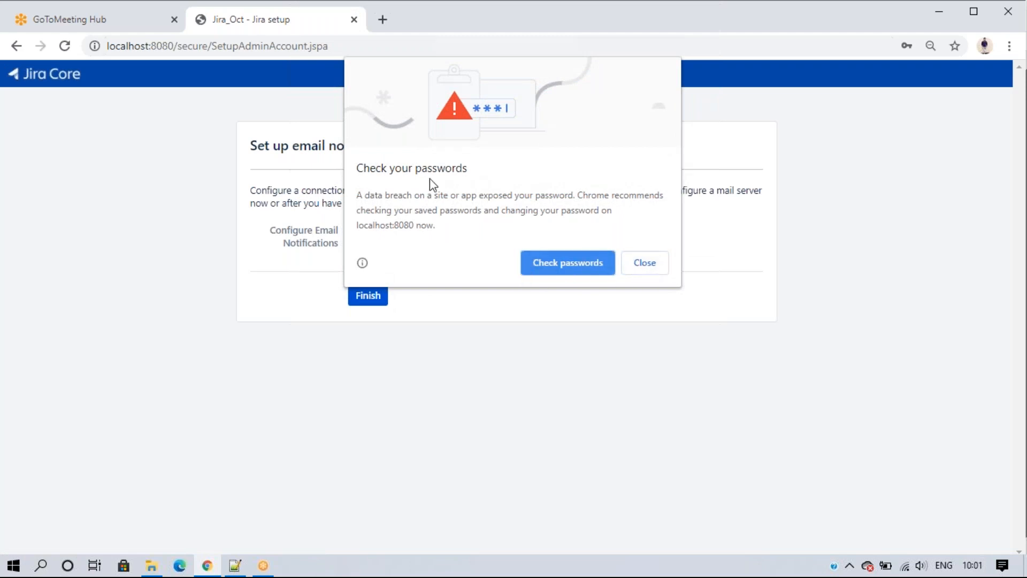
pyautogui.click(646, 263)
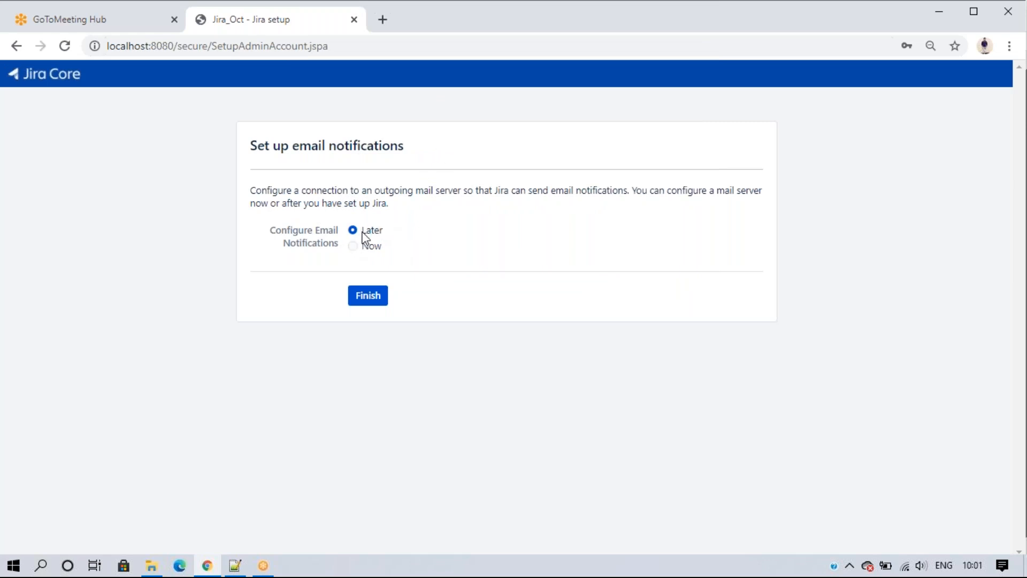
pyautogui.click(352, 246)
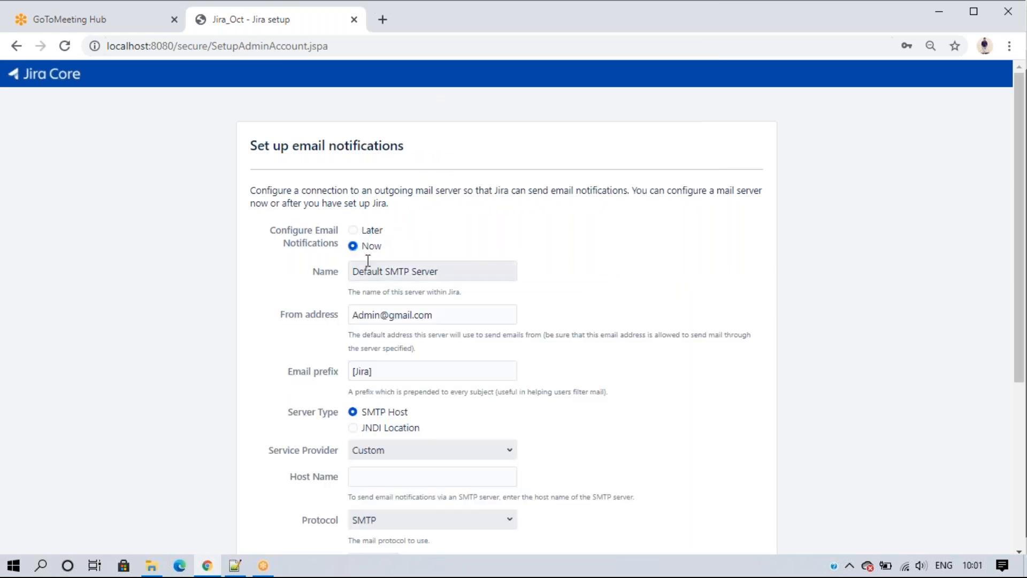
pyautogui.scroll(-5, 451, 265)
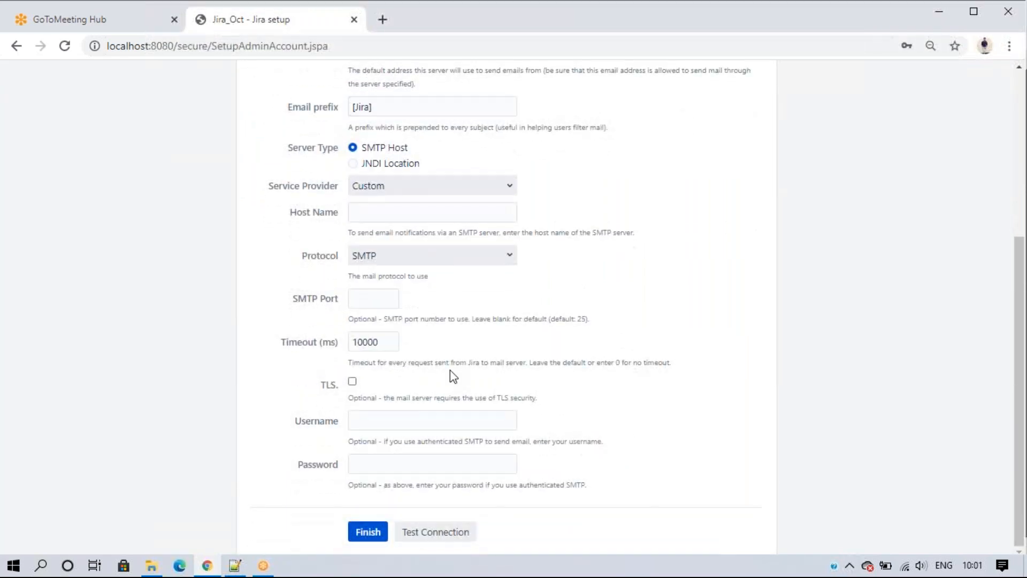
pyautogui.scroll(5, 451, 371)
pyautogui.click(352, 230)
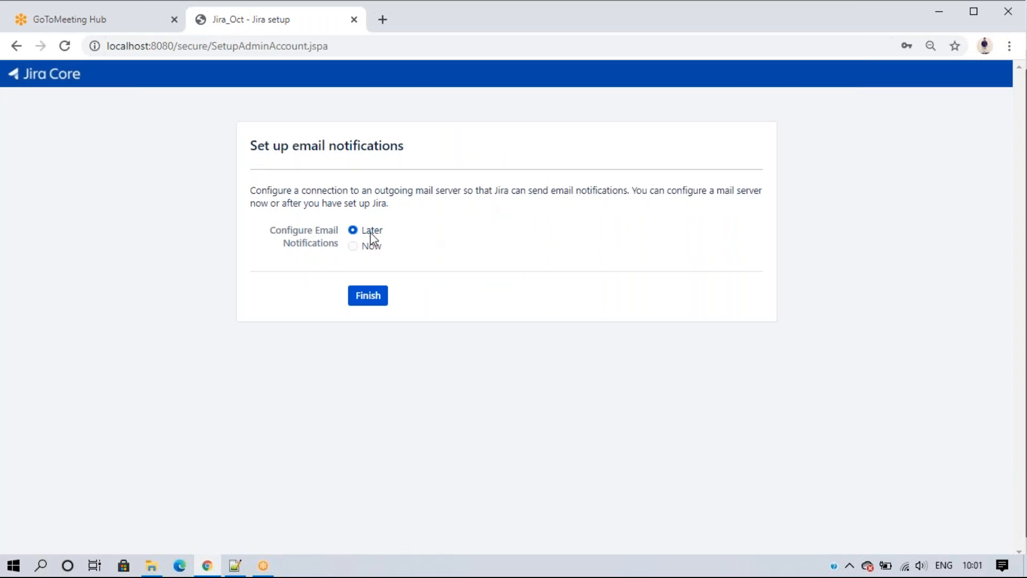
pyautogui.click(369, 297)
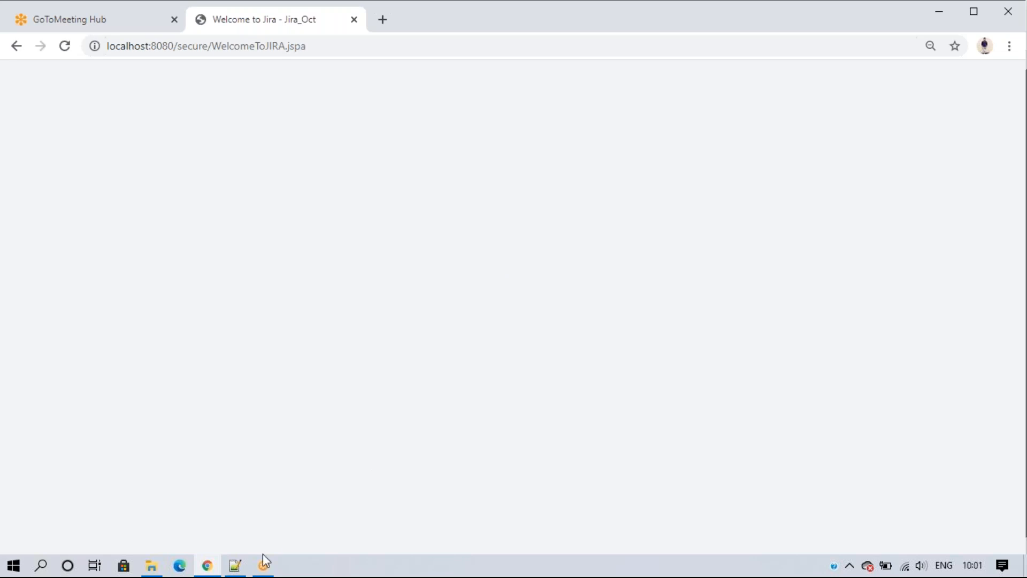
# Step: Show the '7. Setup JIRA account' step list in the Notepad++ notes
pyautogui.click(233, 566)
pyautogui.scroll(3, 285, 375)
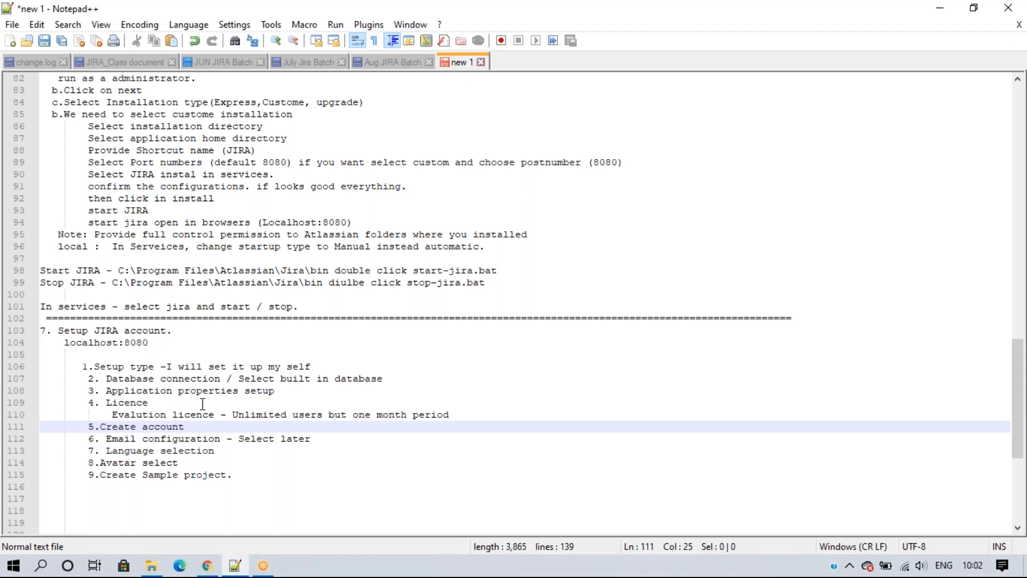
# Step: Back in Chrome, keep English (United States) as the Jira language and continue
pyautogui.click(207, 565)
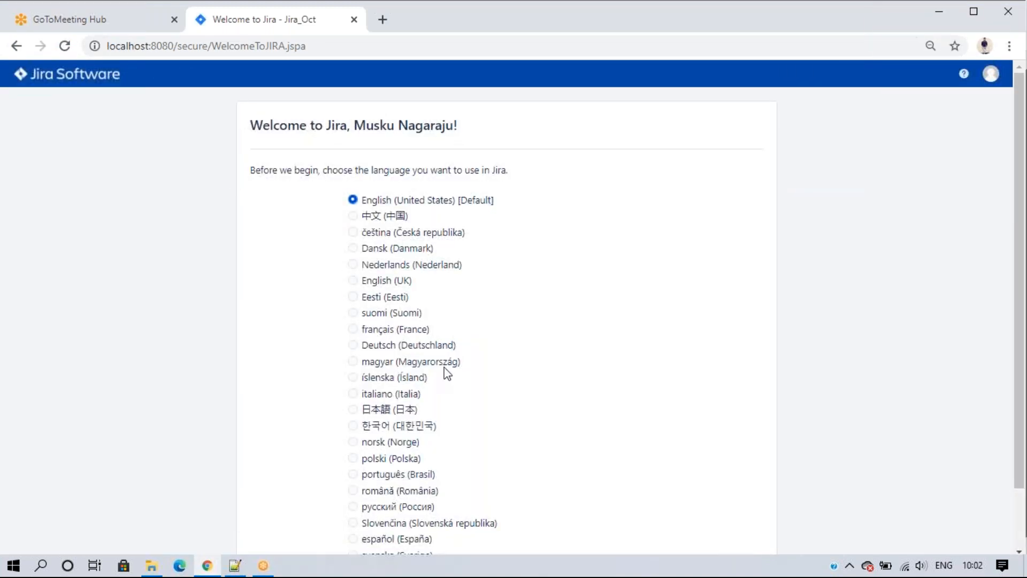
pyautogui.scroll(-1, 468, 328)
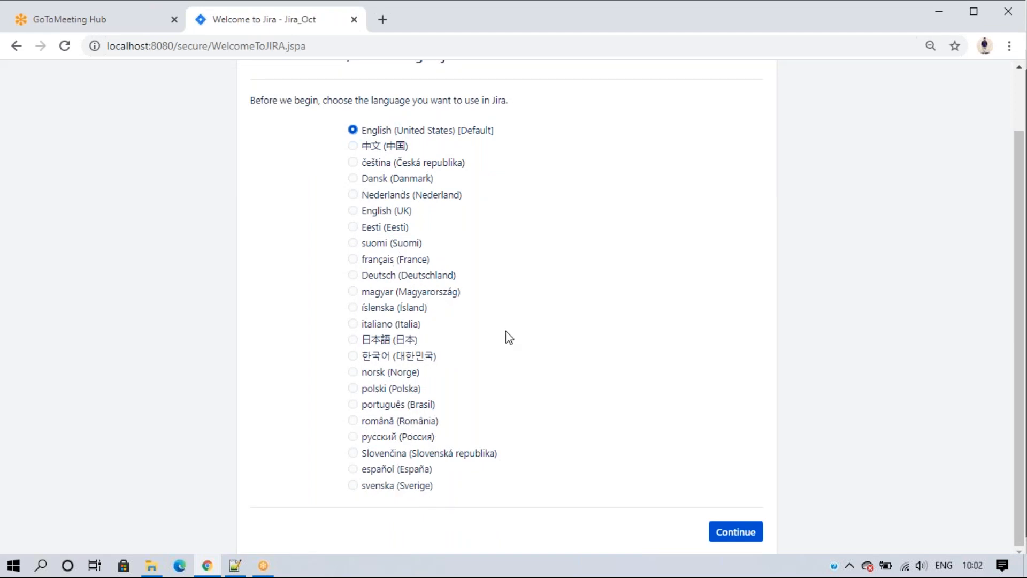
pyautogui.scroll(2, 503, 321)
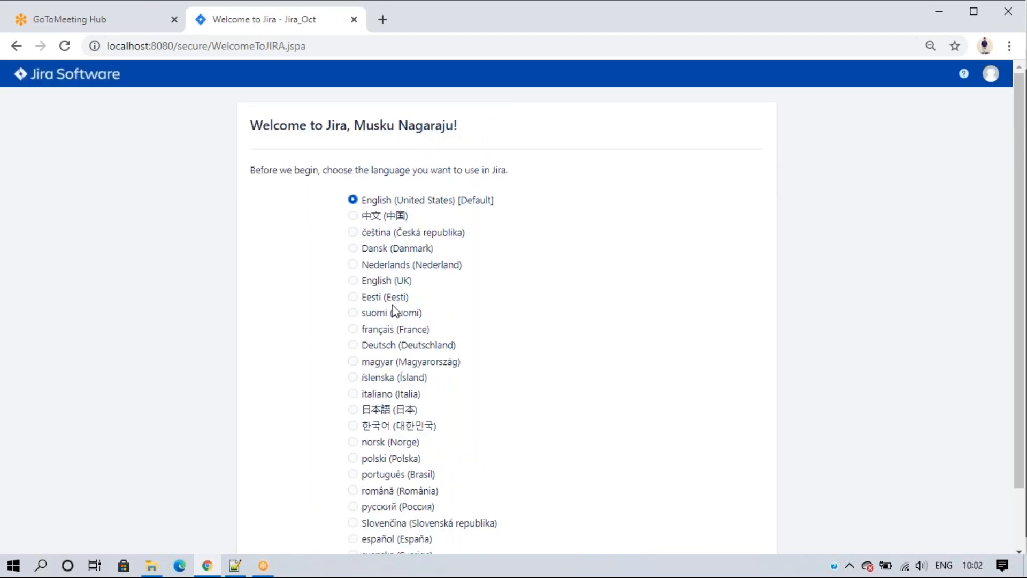
pyautogui.scroll(-1, 396, 321)
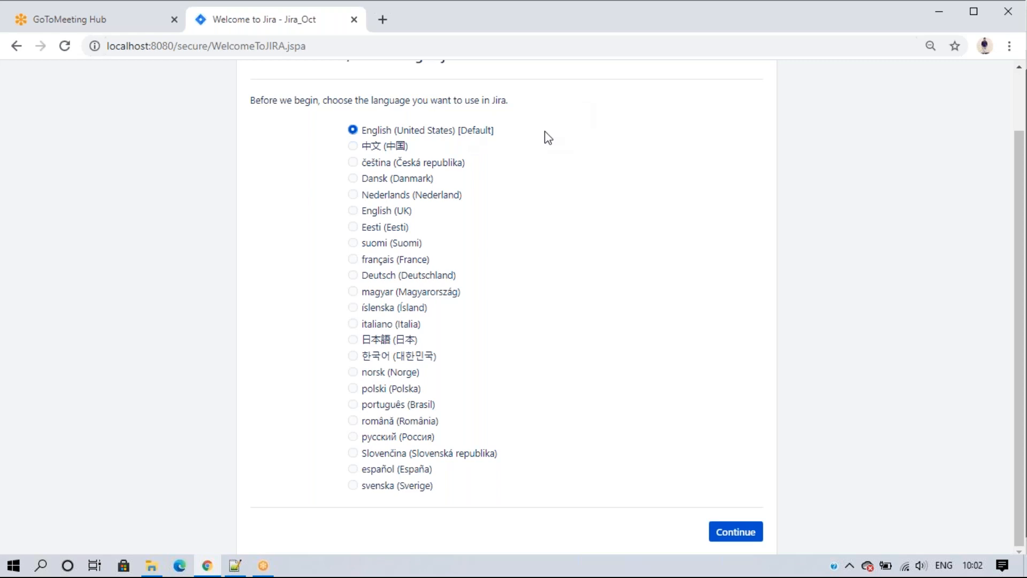
pyautogui.click(736, 536)
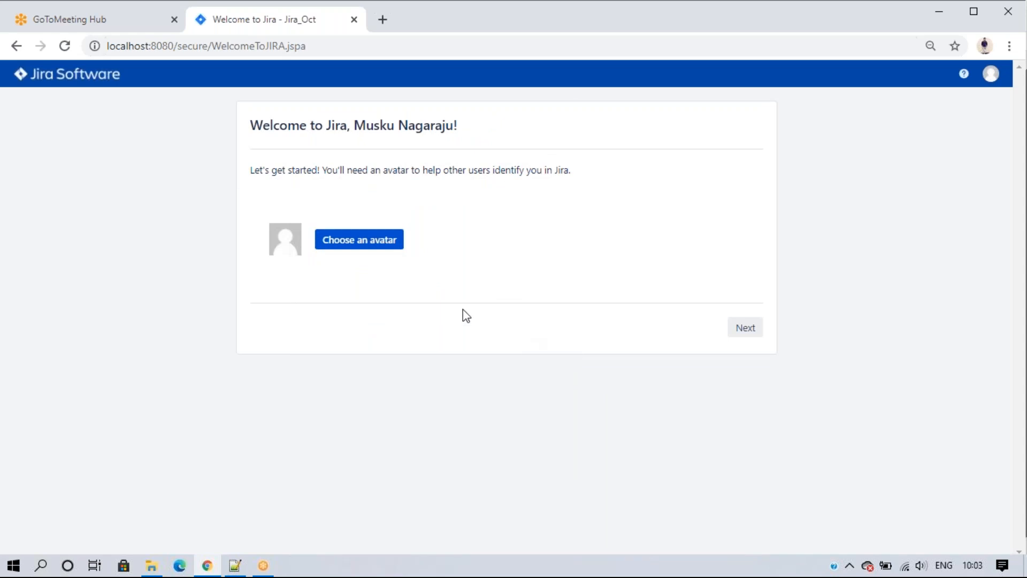
# Step: Give the admin the teal ghost avatar and move past the avatar step
pyautogui.click(346, 239)
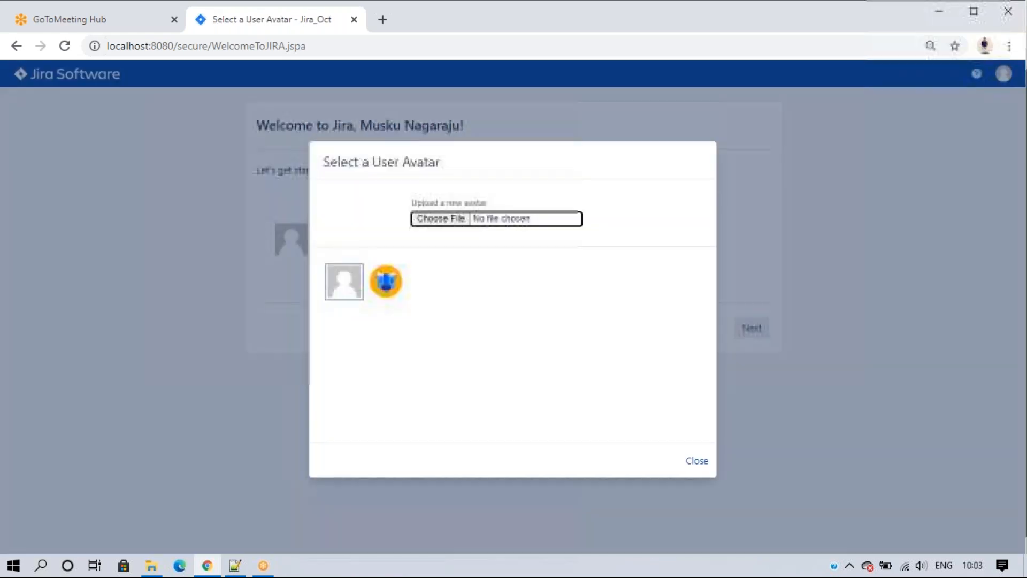
pyautogui.click(693, 460)
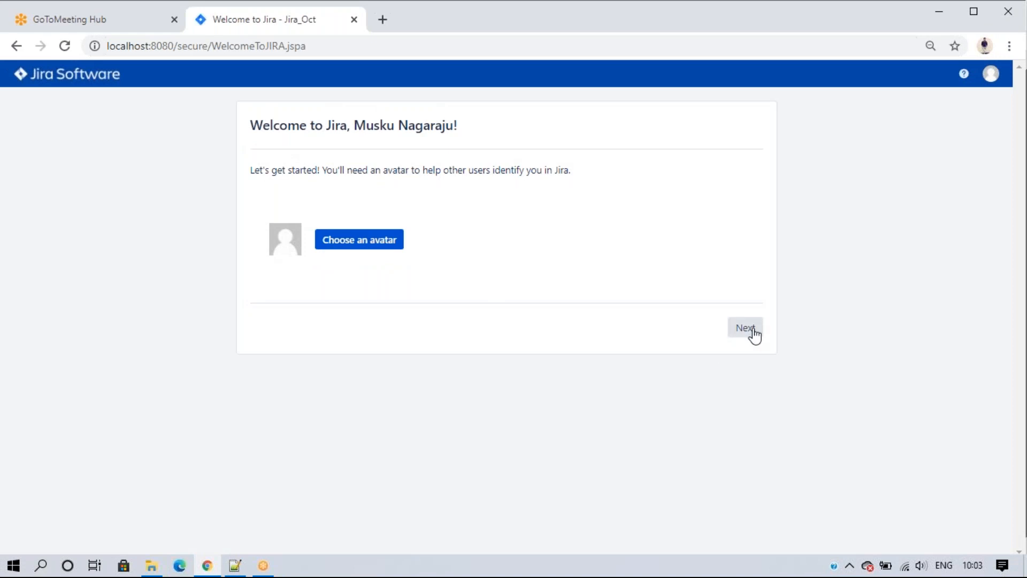
pyautogui.click(362, 242)
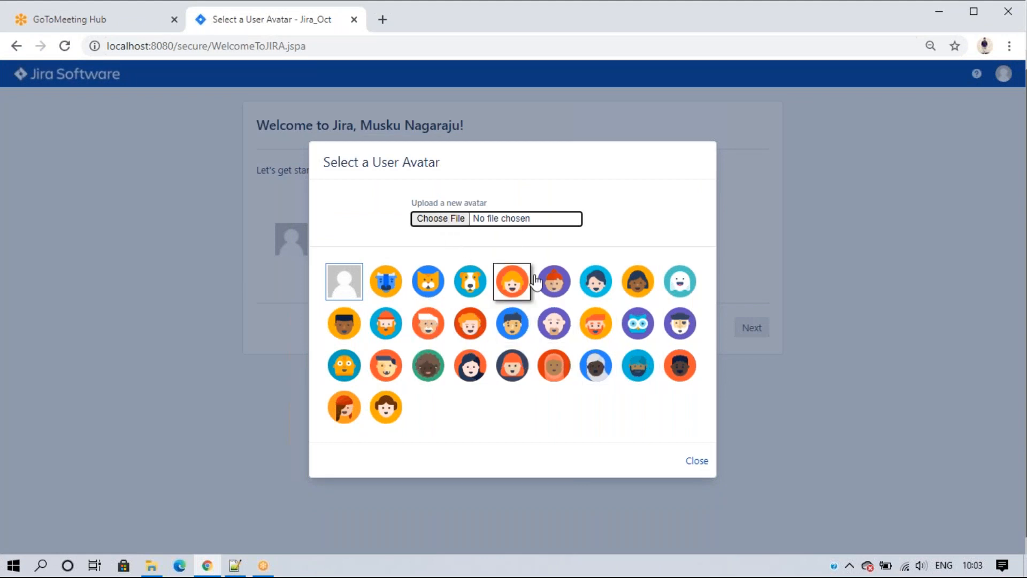
pyautogui.click(680, 280)
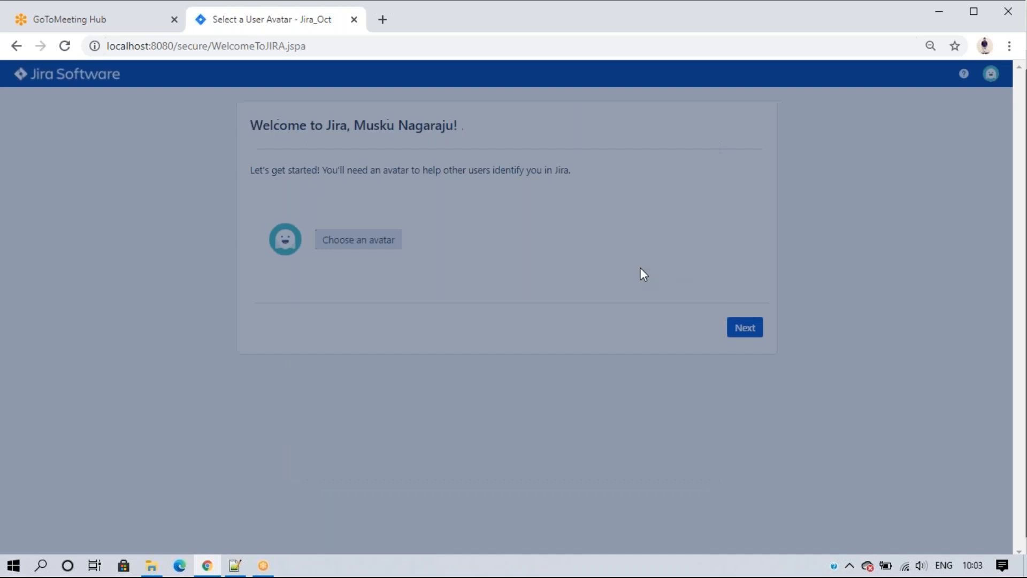
pyautogui.click(740, 331)
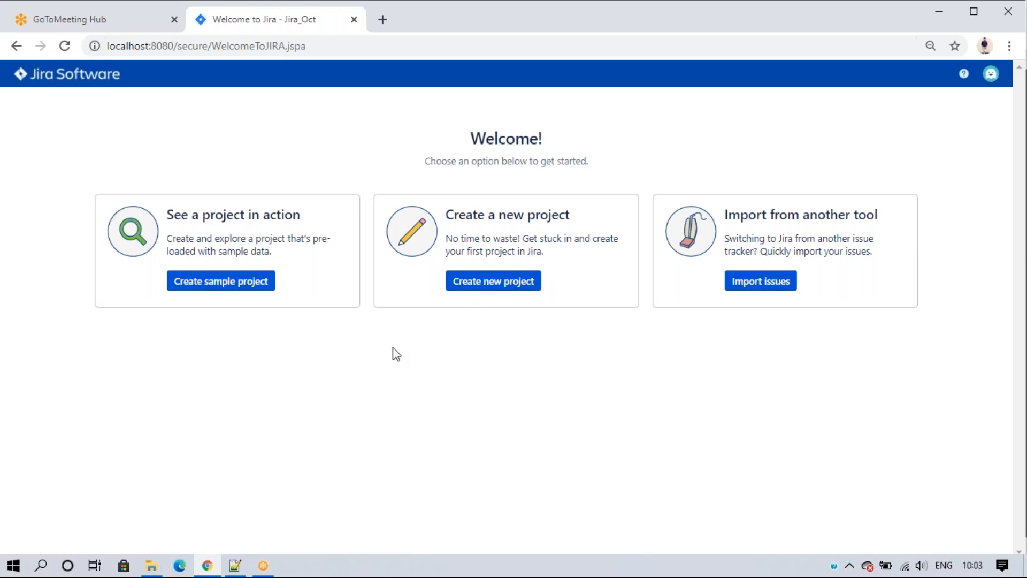
# Step: Create project 'Demo' with key DEMO from the Basic software development template
pyautogui.click(492, 286)
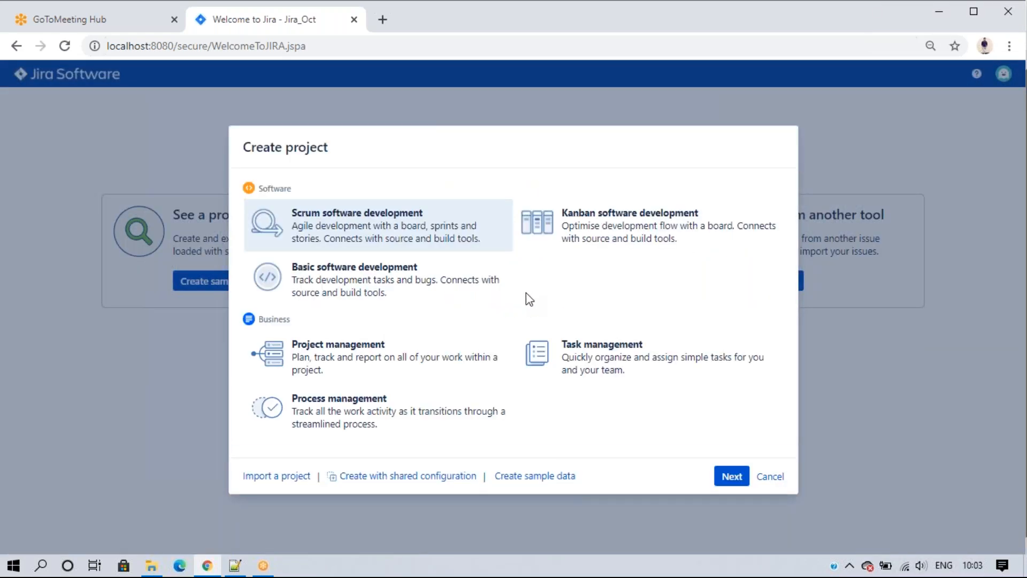
pyautogui.click(770, 477)
pyautogui.click(225, 280)
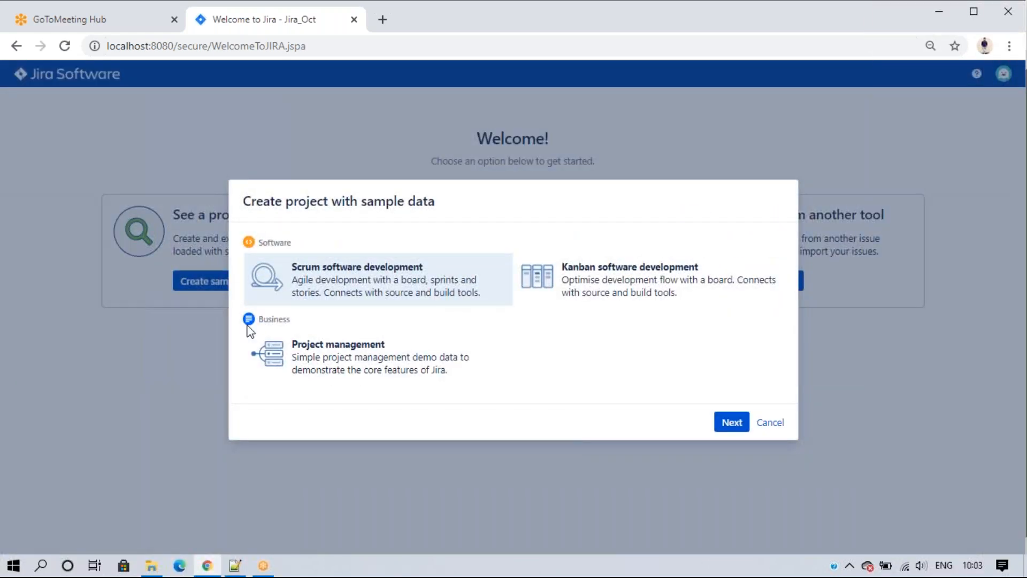
pyautogui.click(770, 423)
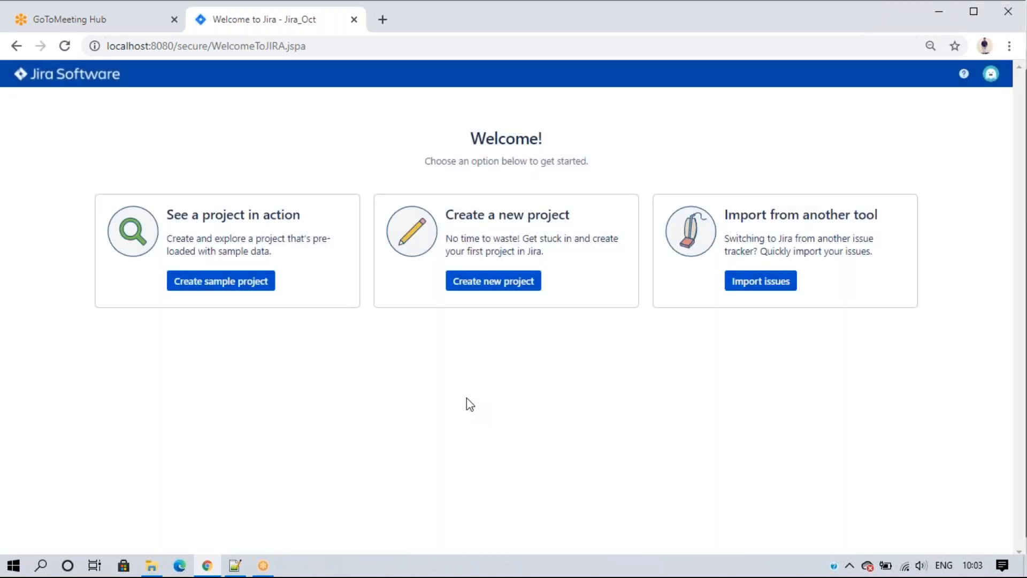
pyautogui.click(479, 282)
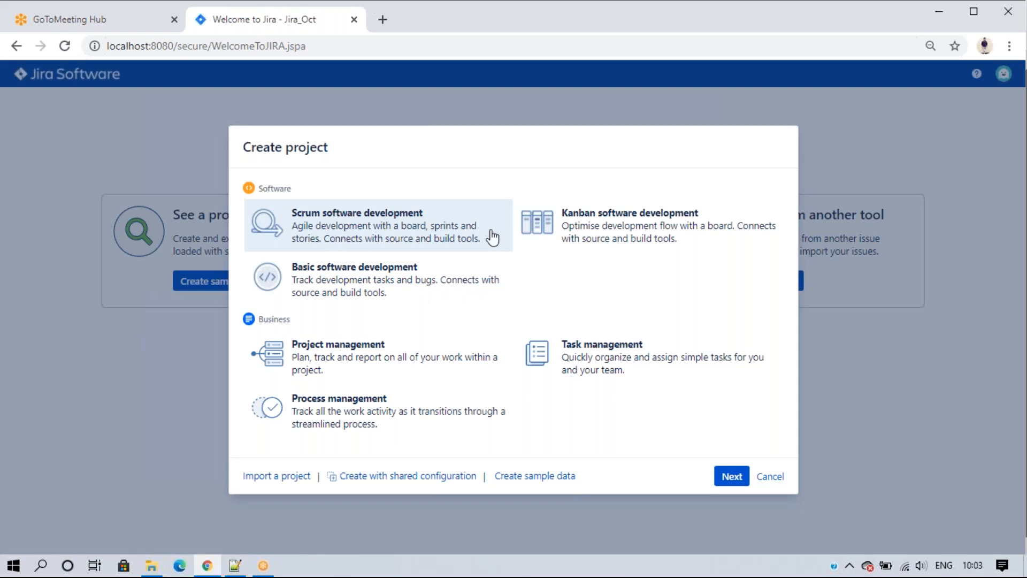
pyautogui.click(570, 235)
pyautogui.click(399, 290)
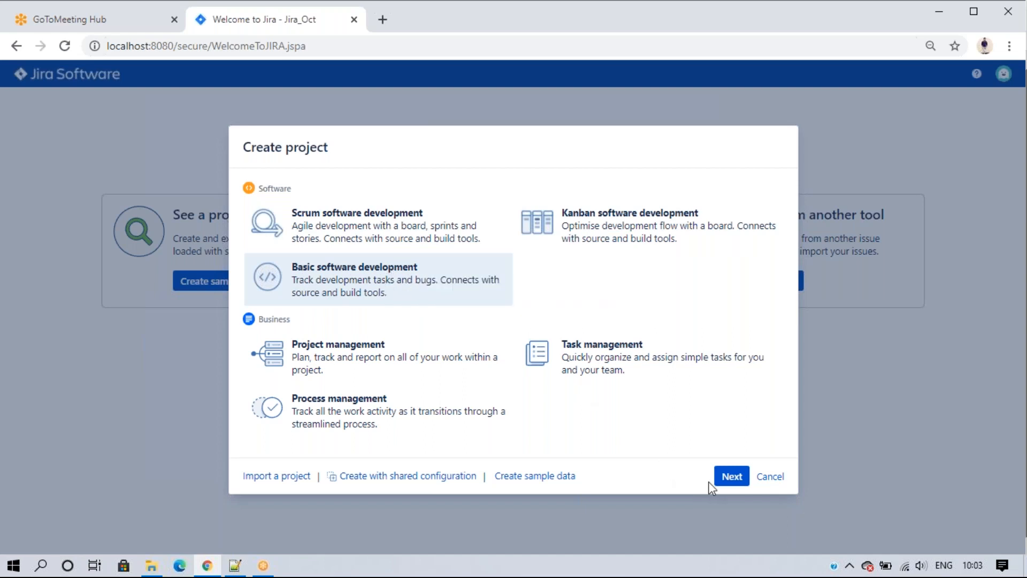
pyautogui.click(730, 477)
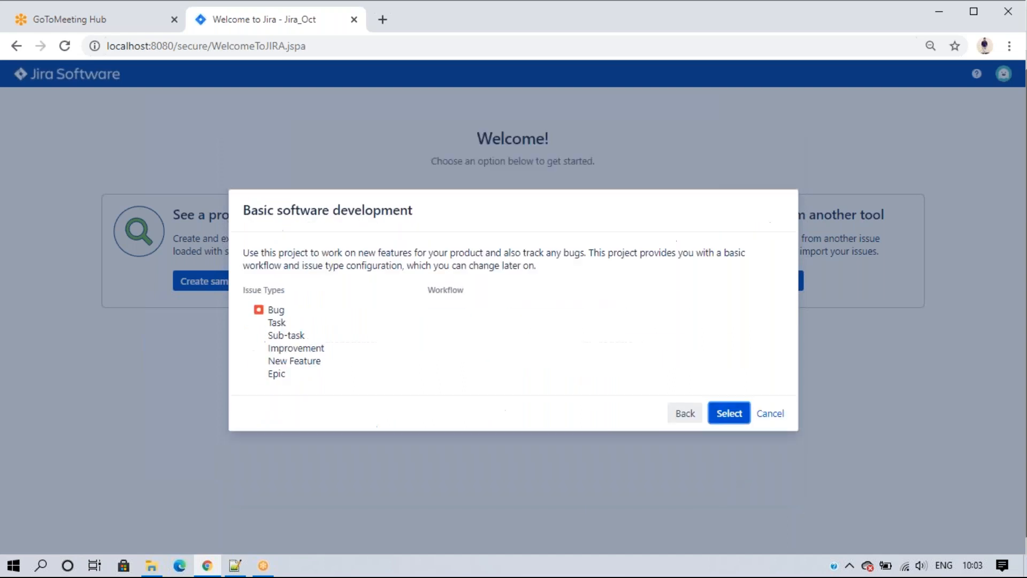
pyautogui.click(729, 414)
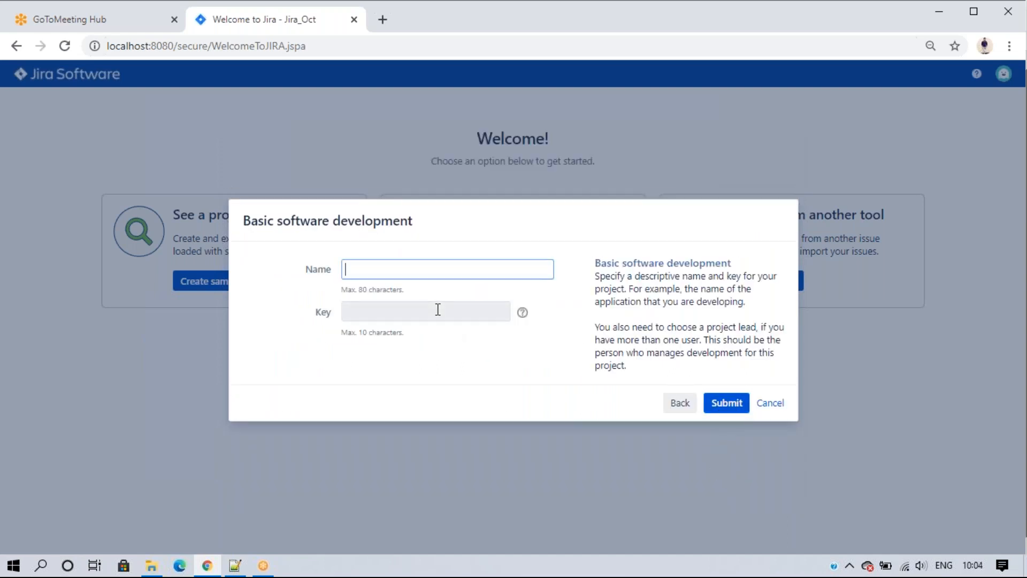
pyautogui.write('Demo')
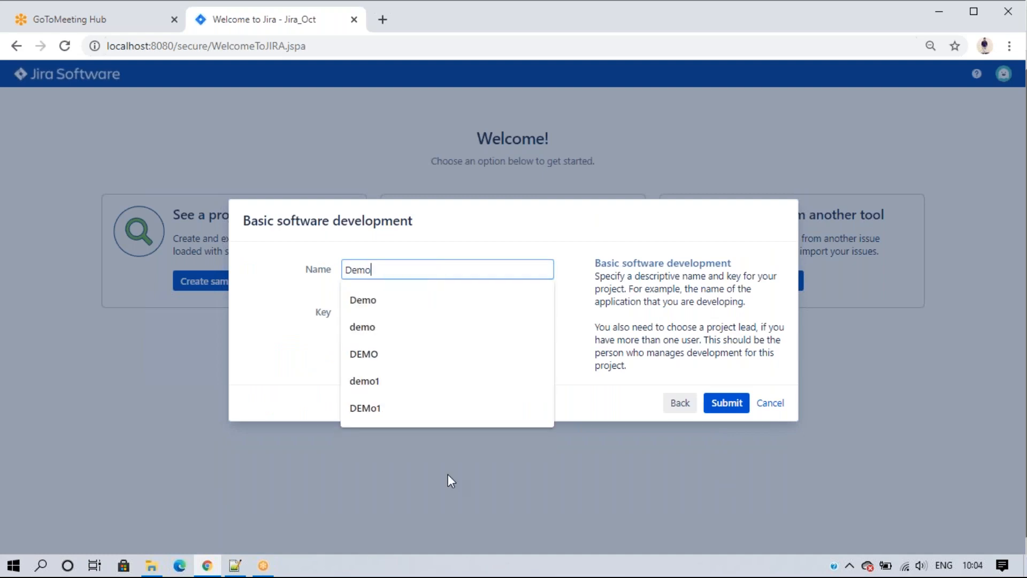
pyautogui.click(449, 477)
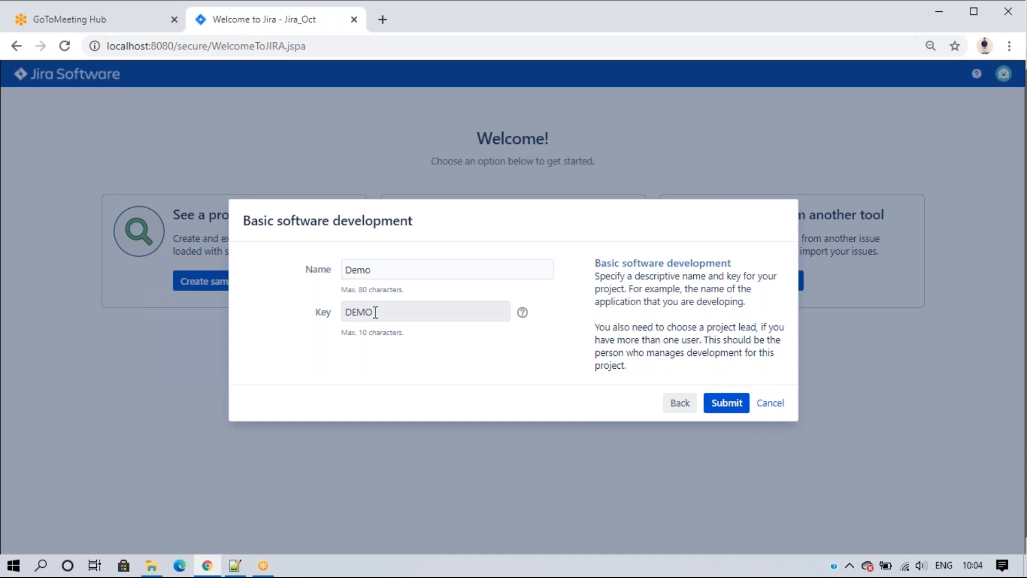
pyautogui.click(716, 406)
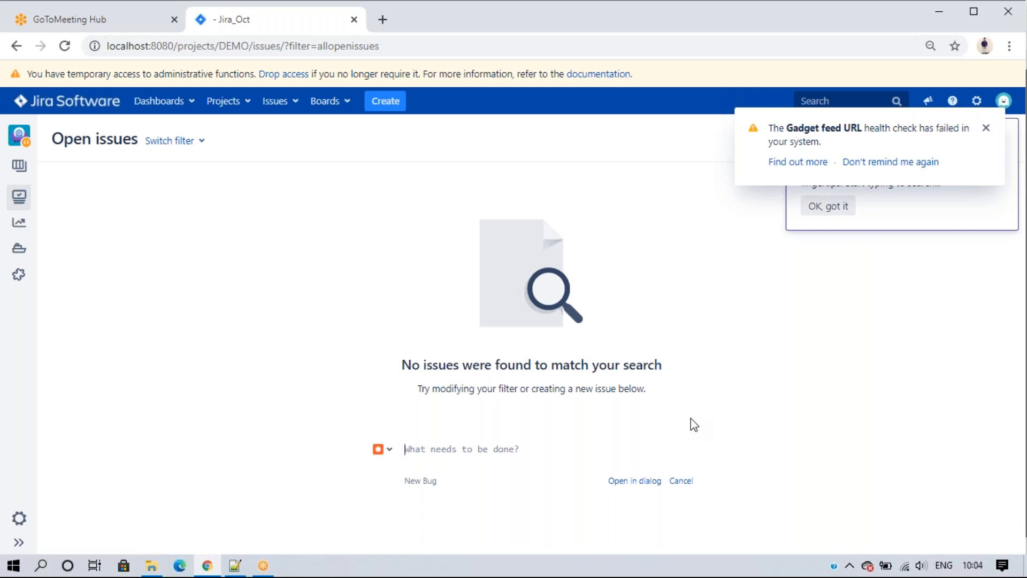
# Step: Dismiss the gadget feed warning and search tip, then open the System Dashboard
pyautogui.click(986, 127)
pyautogui.click(832, 208)
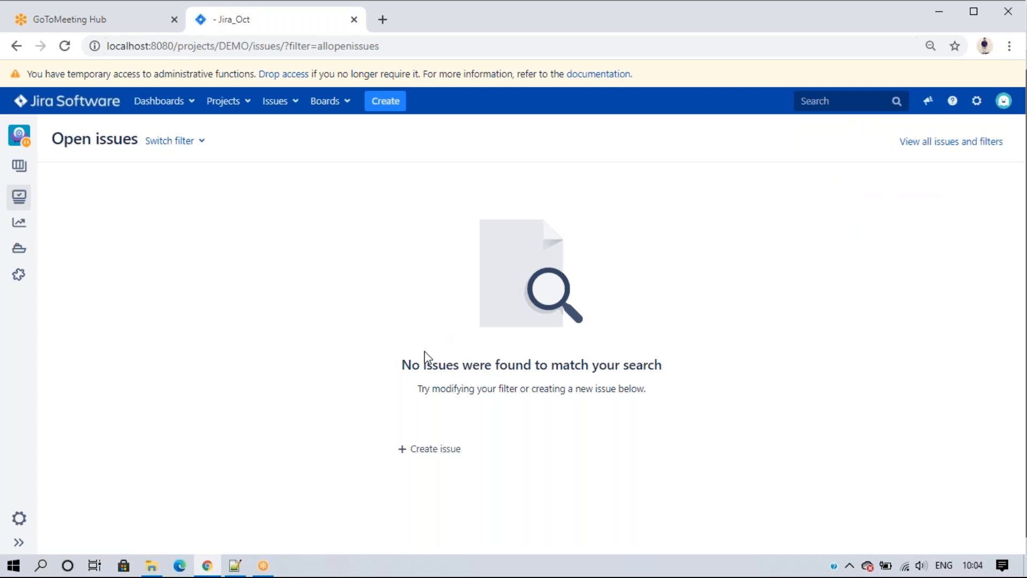
pyautogui.click(69, 104)
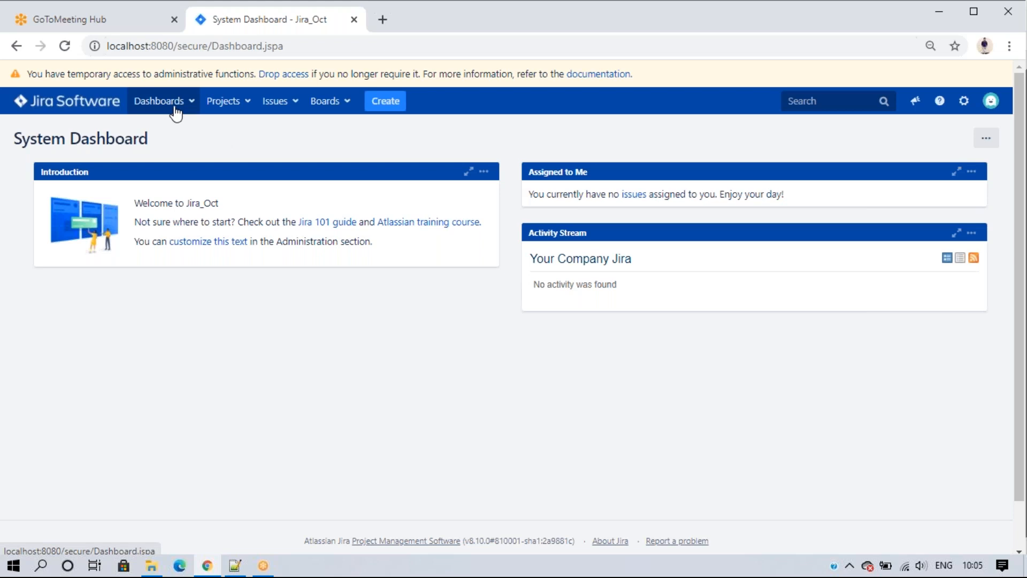
# Step: Glance at the projects list, then log the admin out from the account menu
pyautogui.click(229, 107)
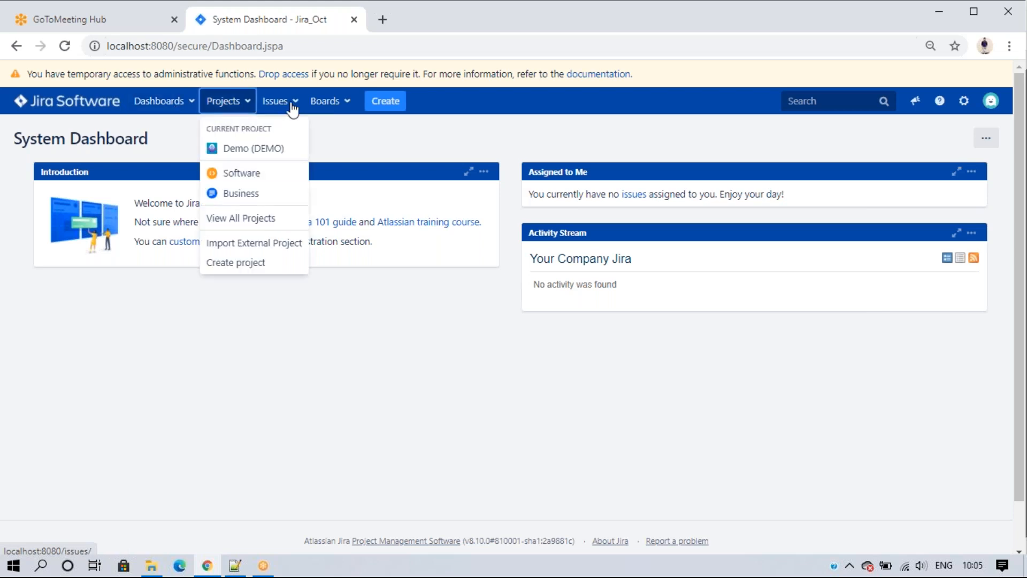
pyautogui.moveTo(324, 109)
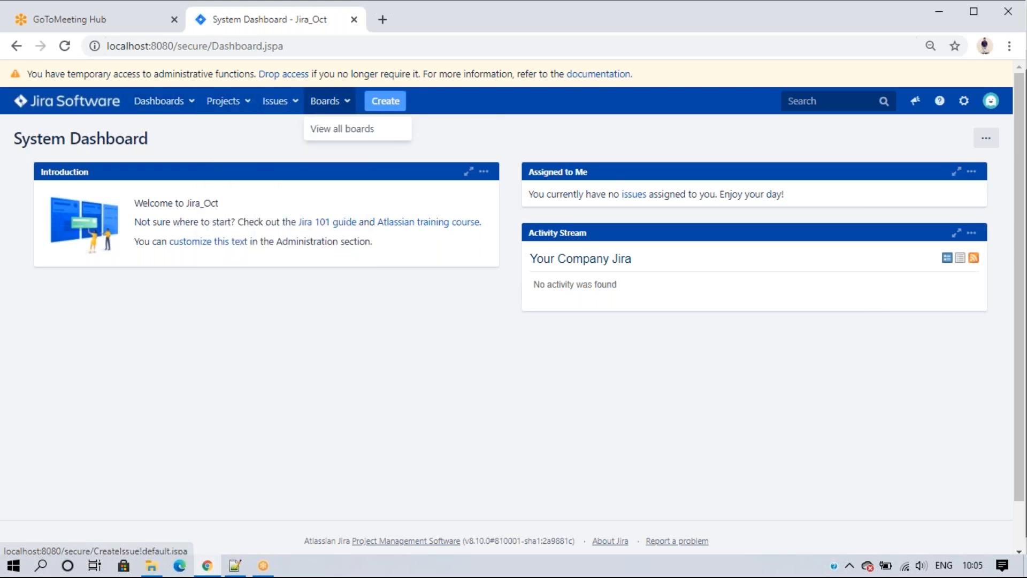
pyautogui.moveTo(962, 108)
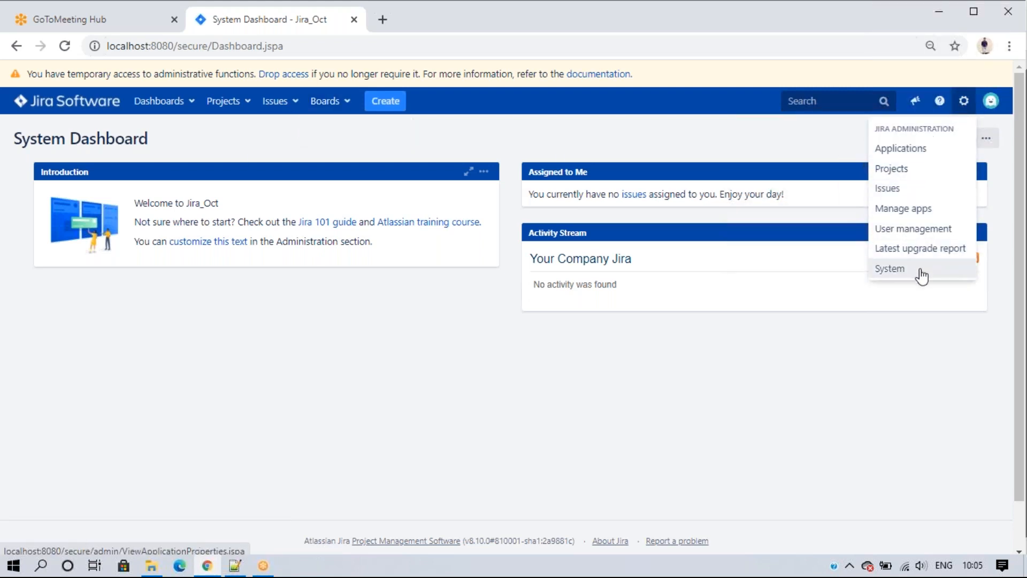
pyautogui.click(990, 103)
pyautogui.click(991, 104)
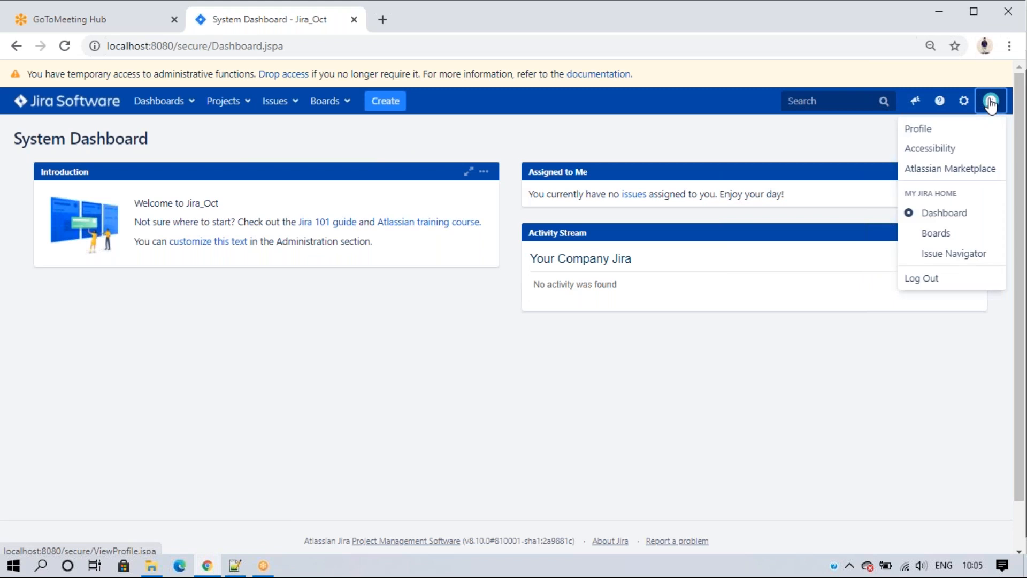
pyautogui.click(925, 278)
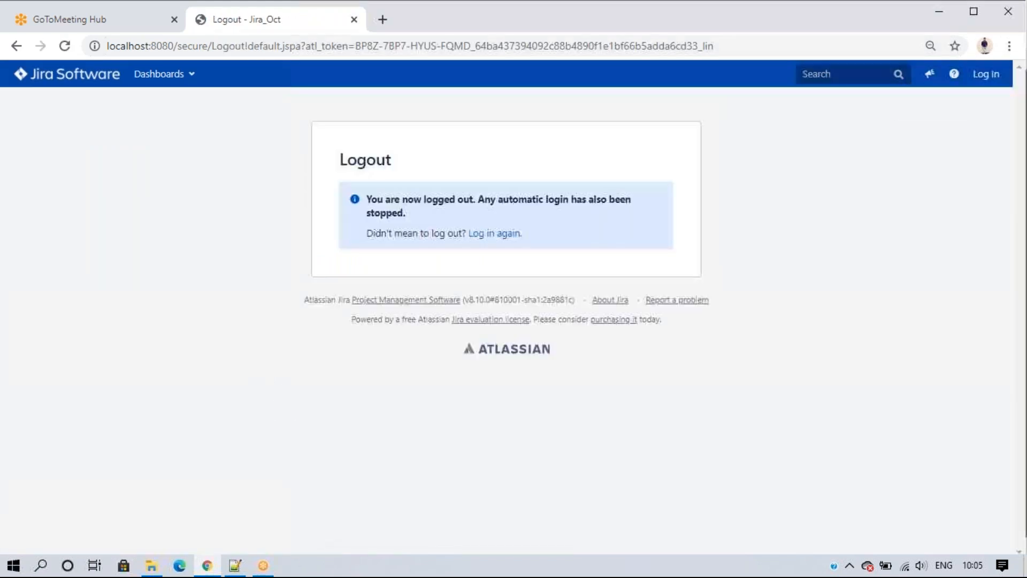
# Step: Return to the Jira login page and launch Windows Services by searching 's'
pyautogui.click(508, 236)
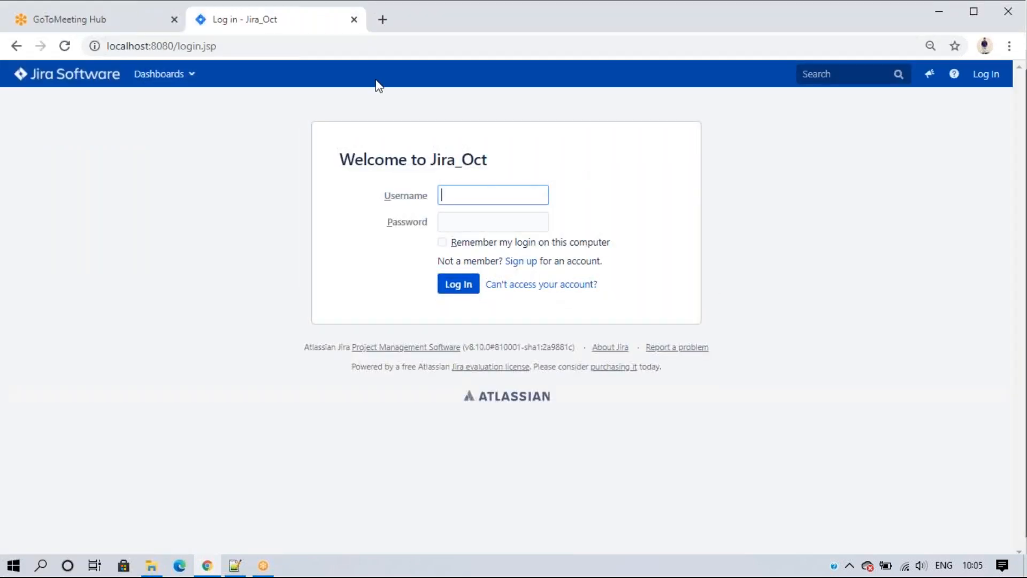
pyautogui.click(42, 566)
pyautogui.write('s')
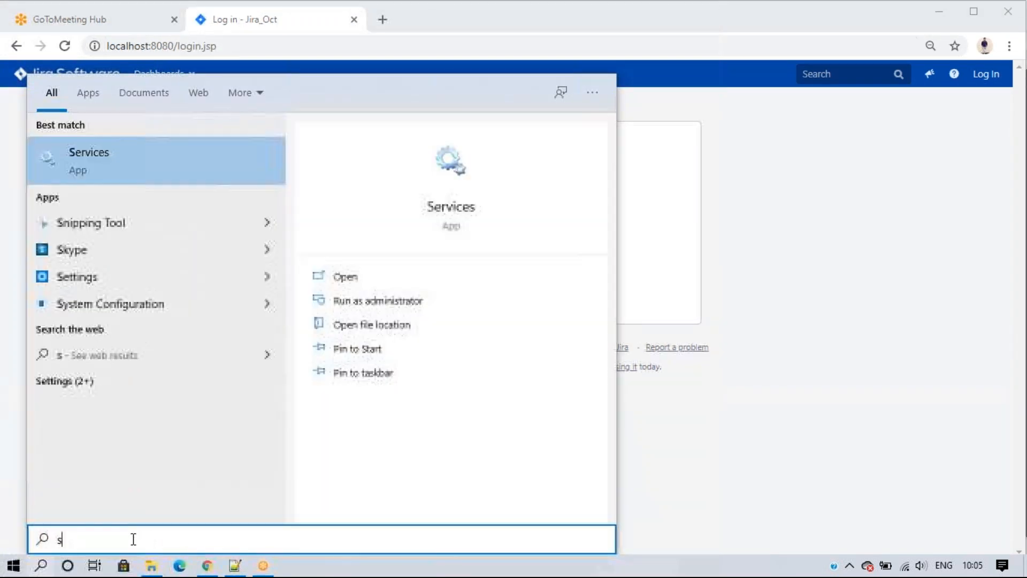
pyautogui.press('Escape')
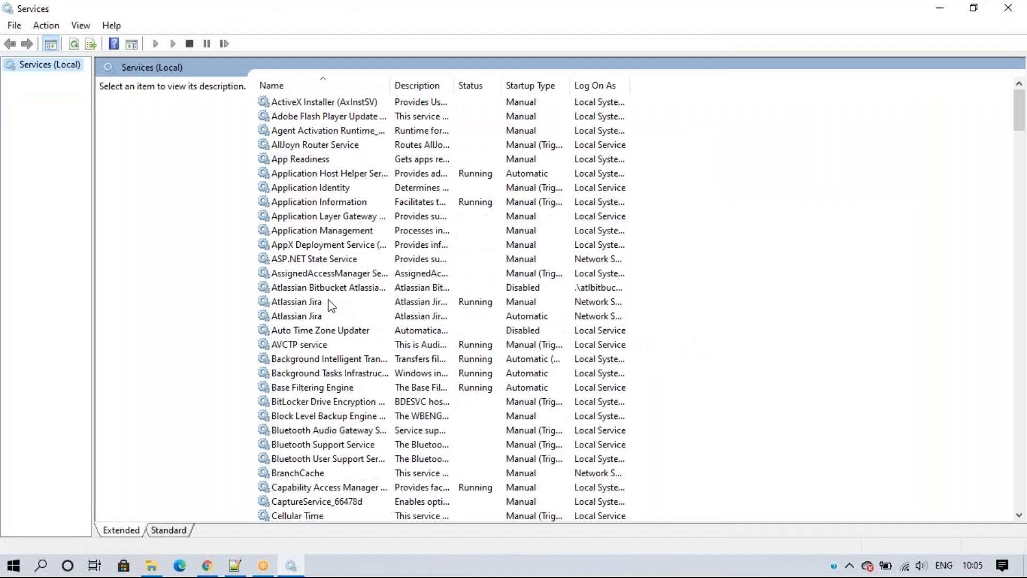
# Step: Select the running Atlassian Jira service and stop it
pyautogui.click(328, 302)
pyautogui.click(107, 111)
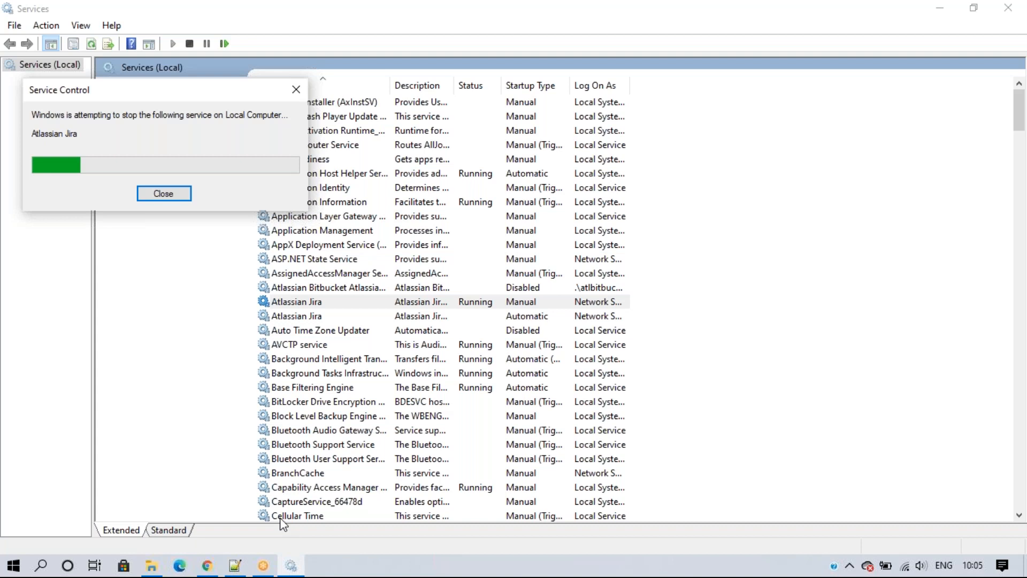
pyautogui.moveTo(208, 570)
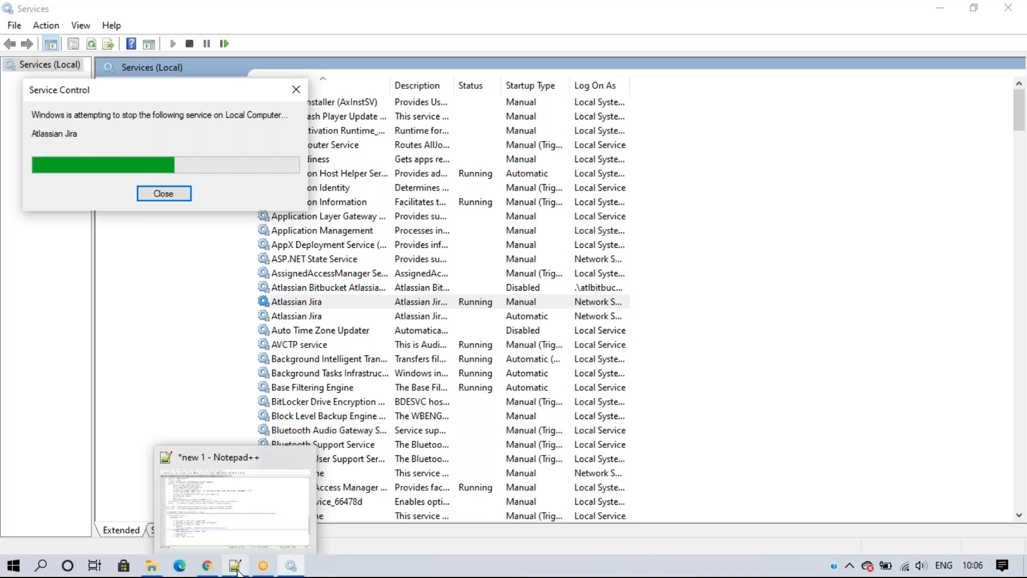
# Step: Check the Aug JIRA Batch notes tab in Notepad++
pyautogui.click(237, 568)
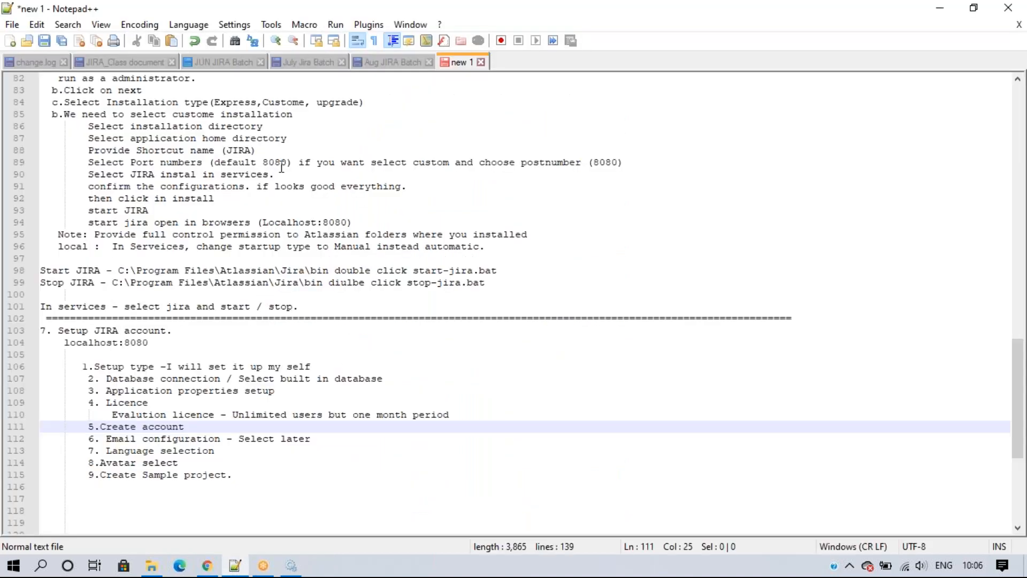
pyautogui.click(407, 63)
pyautogui.scroll(-2, 254, 358)
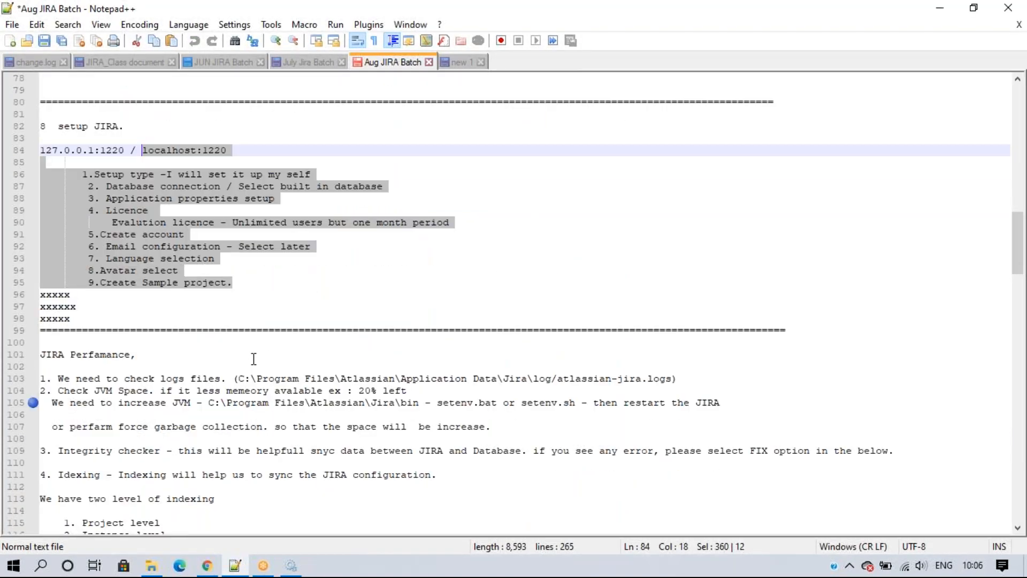
pyautogui.scroll(3, 253, 359)
# Step: In new 1, fix the lines to '8. Avatar select' and '9. Create Sample project.', then return to Services
pyautogui.click(460, 62)
pyautogui.click(238, 342)
pyautogui.scroll(-1, 238, 425)
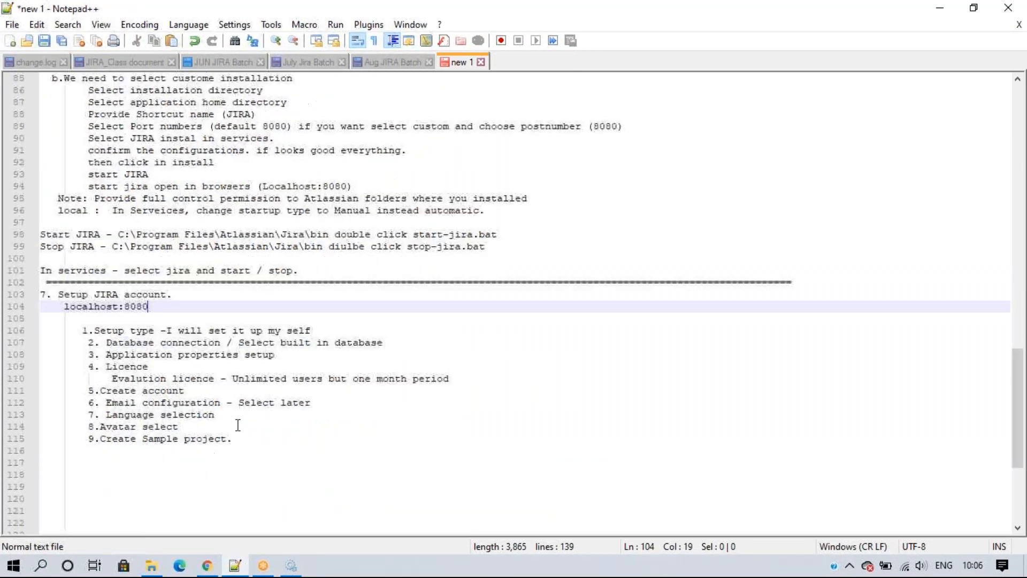
pyautogui.scroll(-3, 238, 425)
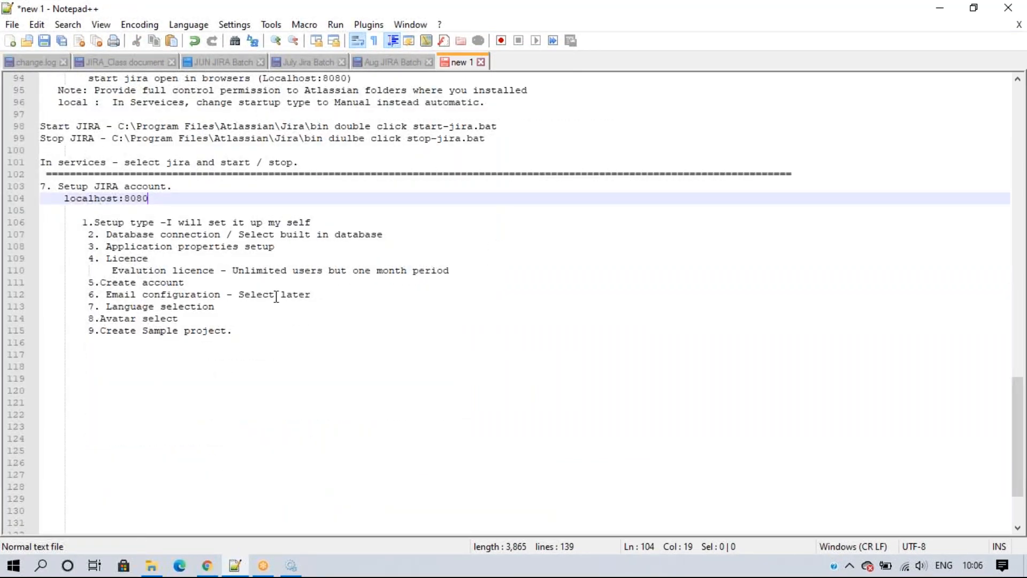
pyautogui.click(104, 319)
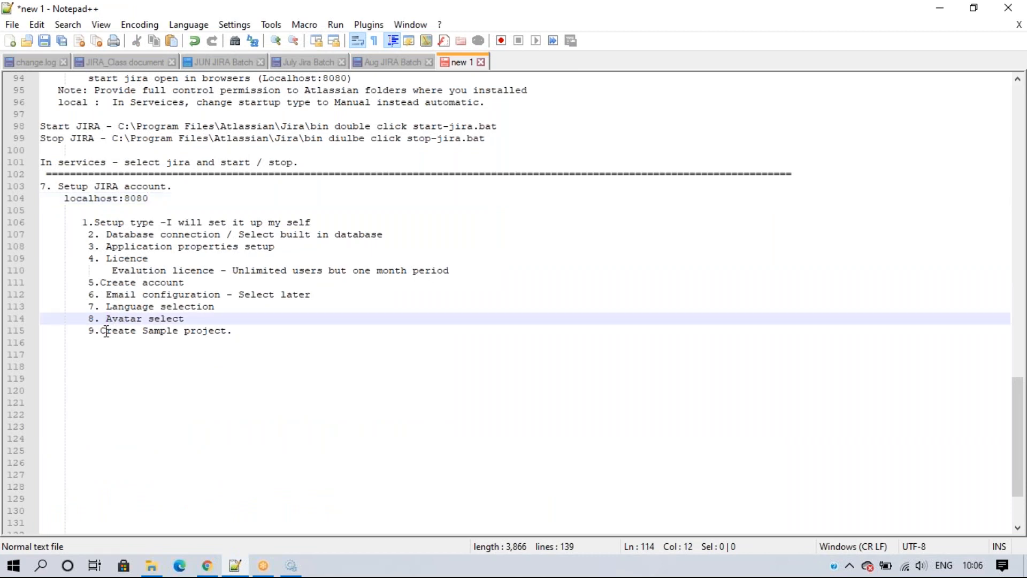
pyautogui.click(105, 331)
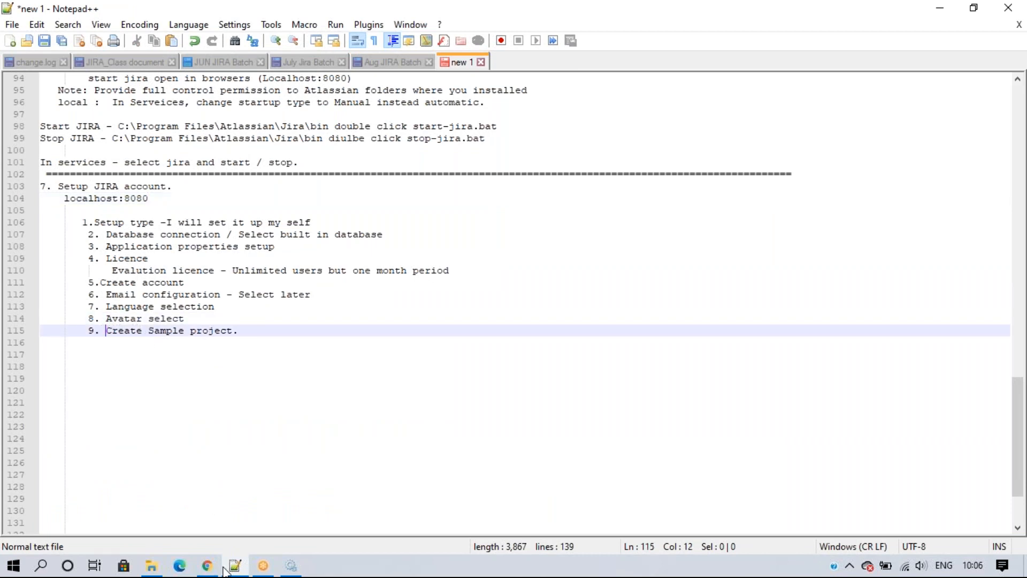
pyautogui.click(291, 566)
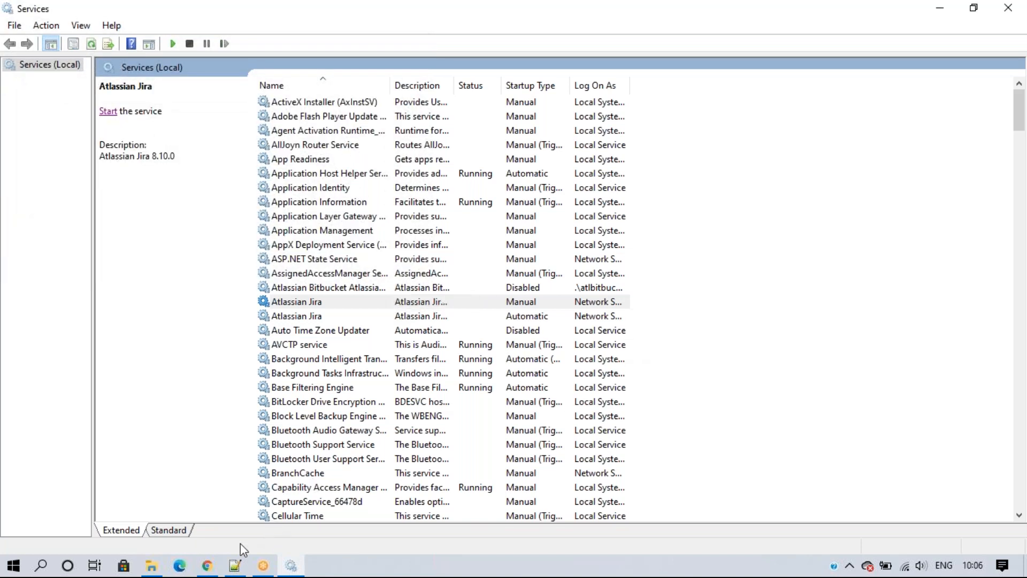
# Step: Reload the Jira login page, which now can't be reached, and close the Services window
pyautogui.click(207, 566)
pyautogui.click(65, 46)
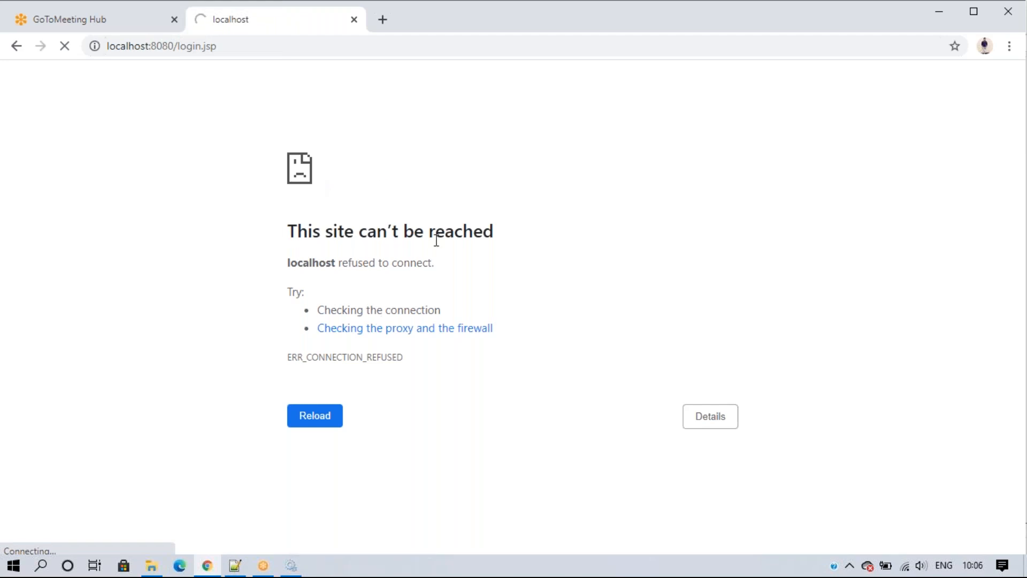
pyautogui.click(291, 565)
pyautogui.click(1008, 8)
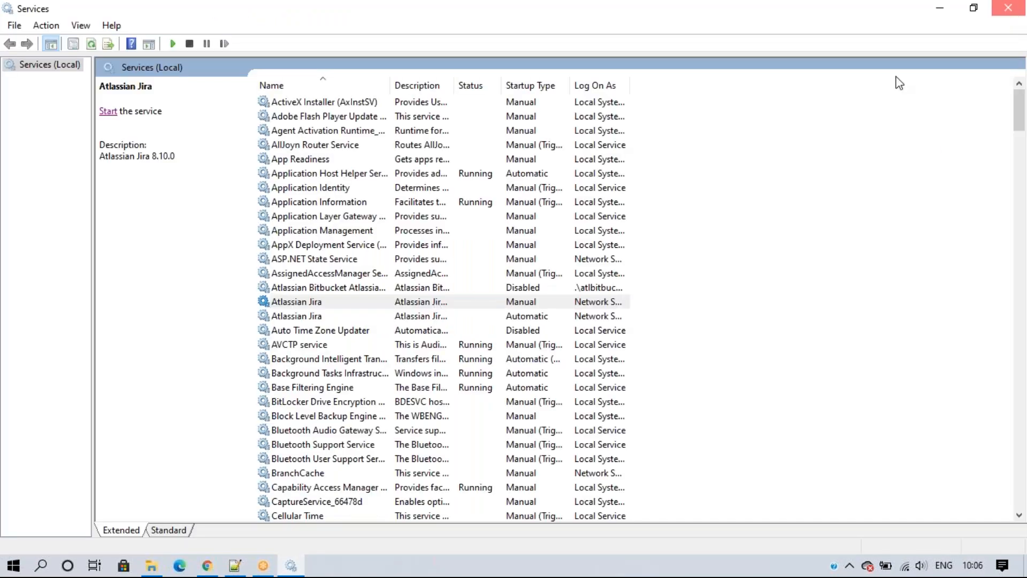
# Step: Search Windows for 'bin', close the unwanted Bing results window, and return to the Jira bin folder
pyautogui.click(41, 566)
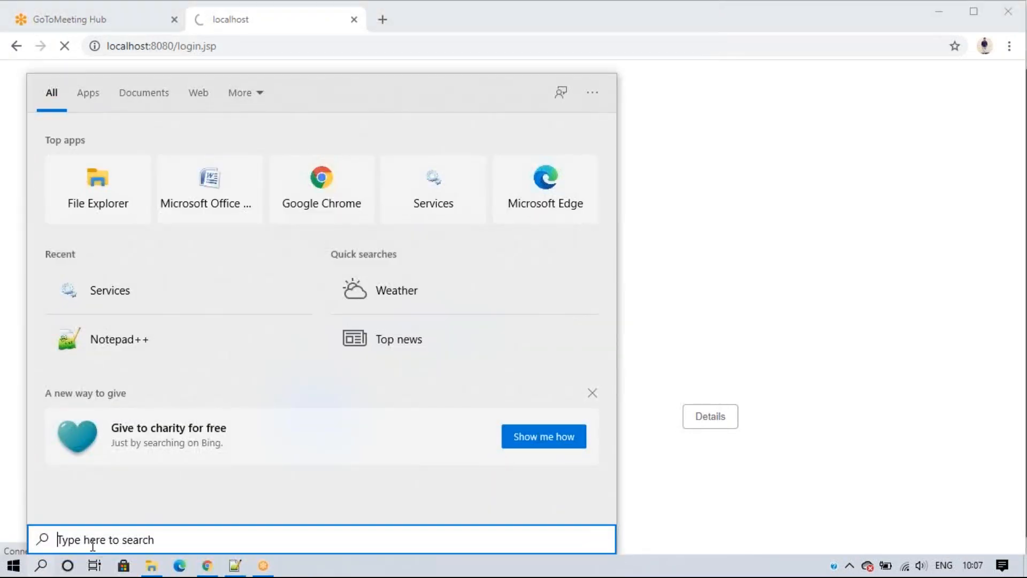
pyautogui.write('bin')
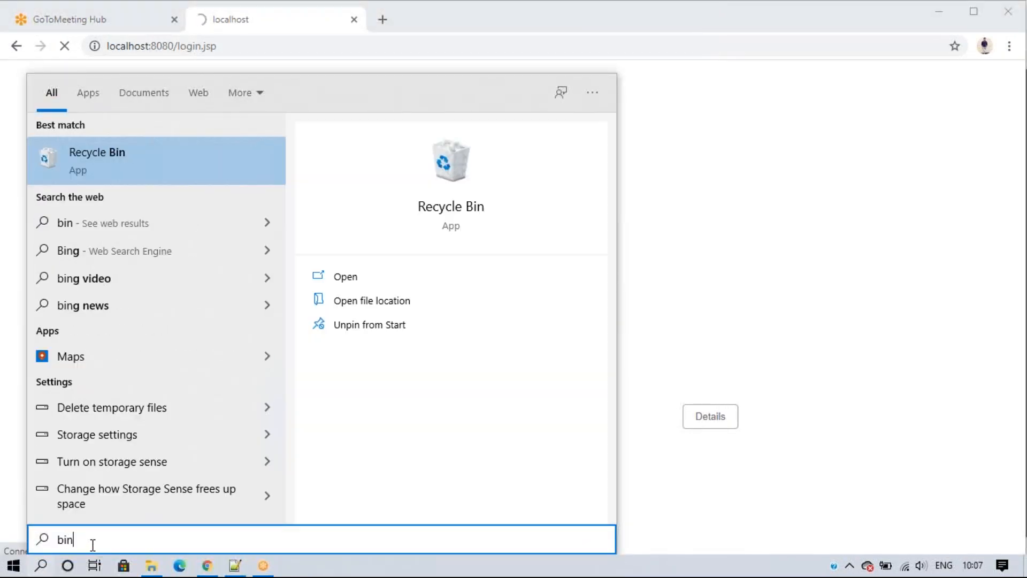
pyautogui.click(118, 234)
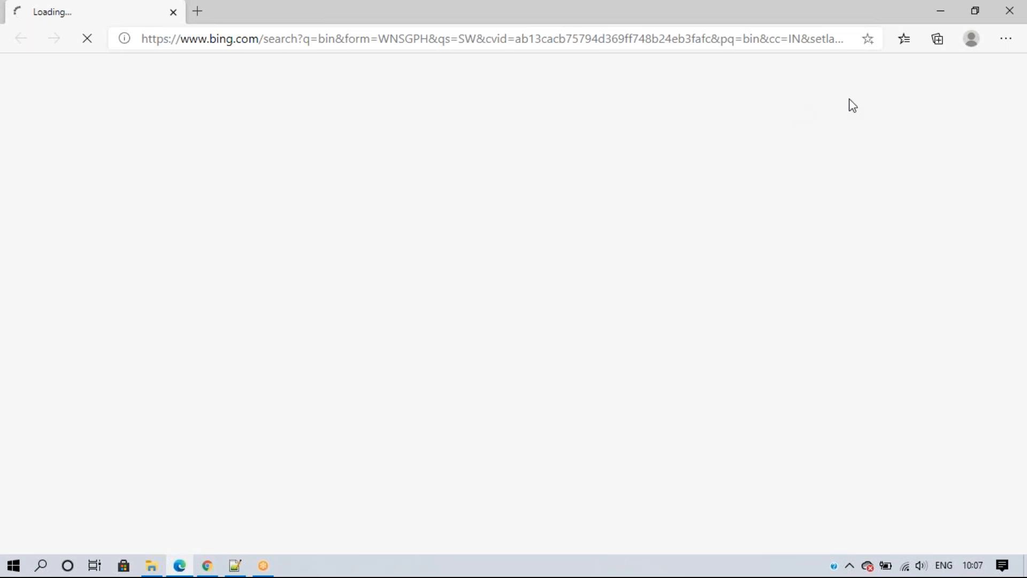
pyautogui.click(1009, 11)
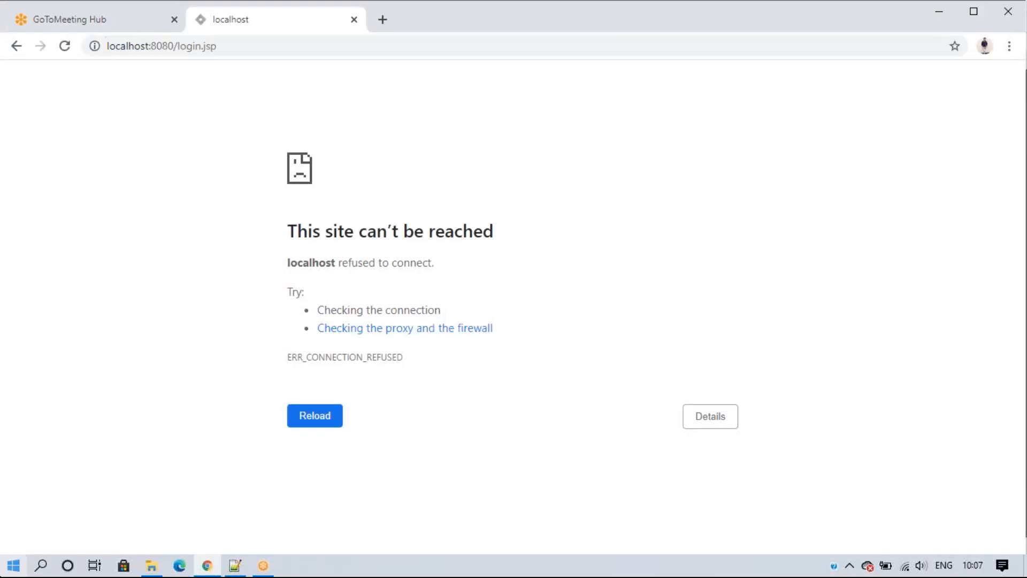
pyautogui.click(152, 565)
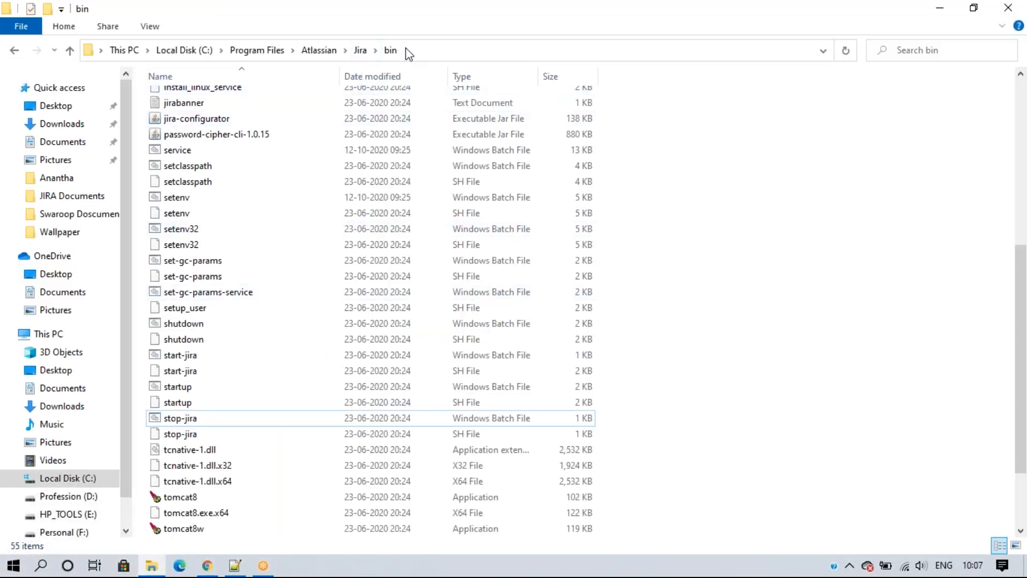
# Step: Run start-jira.bat from the Jira bin folder to launch Jira in a Tomcat console
pyautogui.click(198, 356)
pyautogui.doubleClick(245, 354)
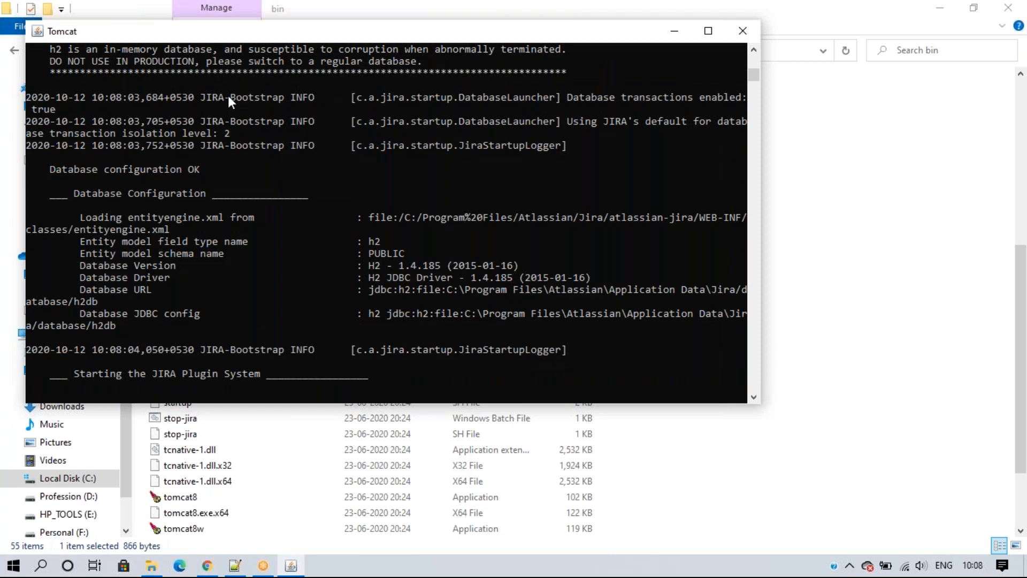
# Step: Reload the localhost login page in Chrome while checking the Tomcat startup console
pyautogui.click(207, 565)
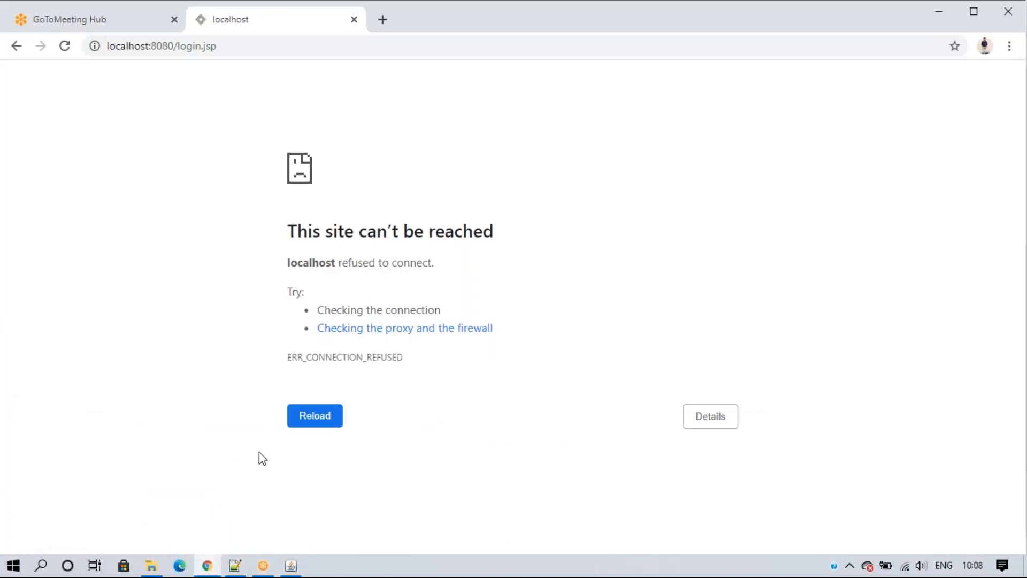
pyautogui.click(291, 566)
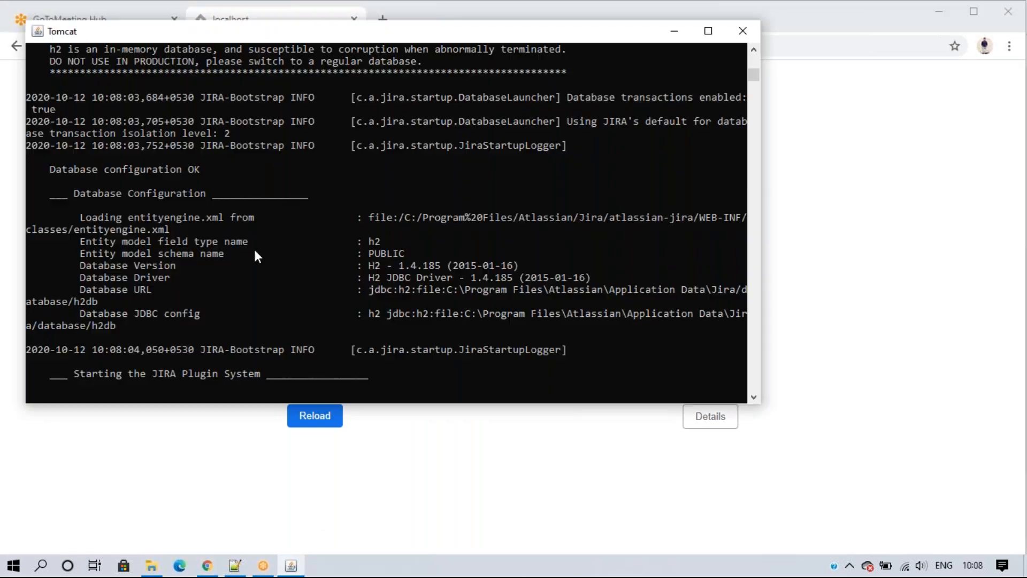
pyautogui.click(207, 565)
pyautogui.click(65, 46)
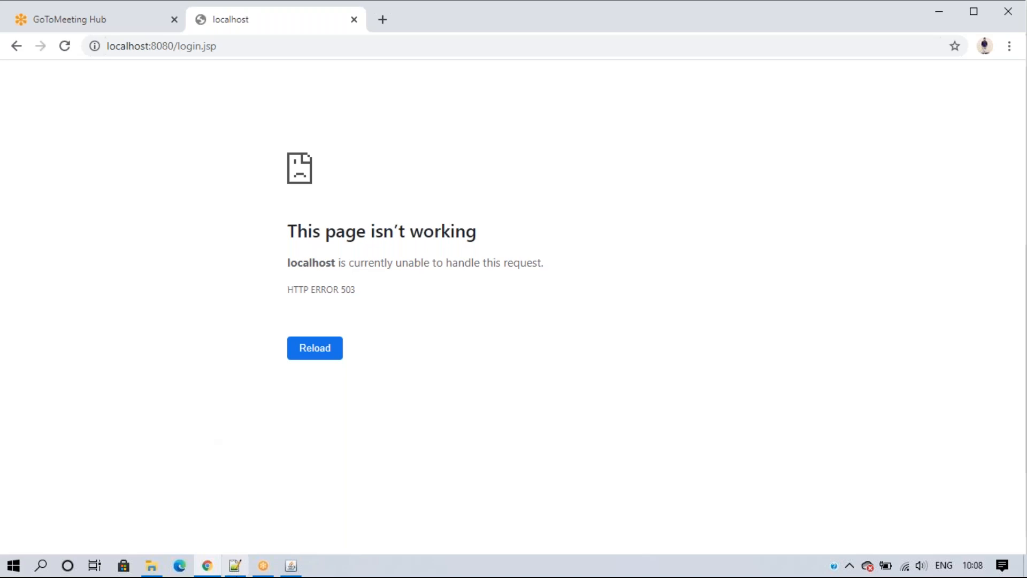
pyautogui.click(291, 565)
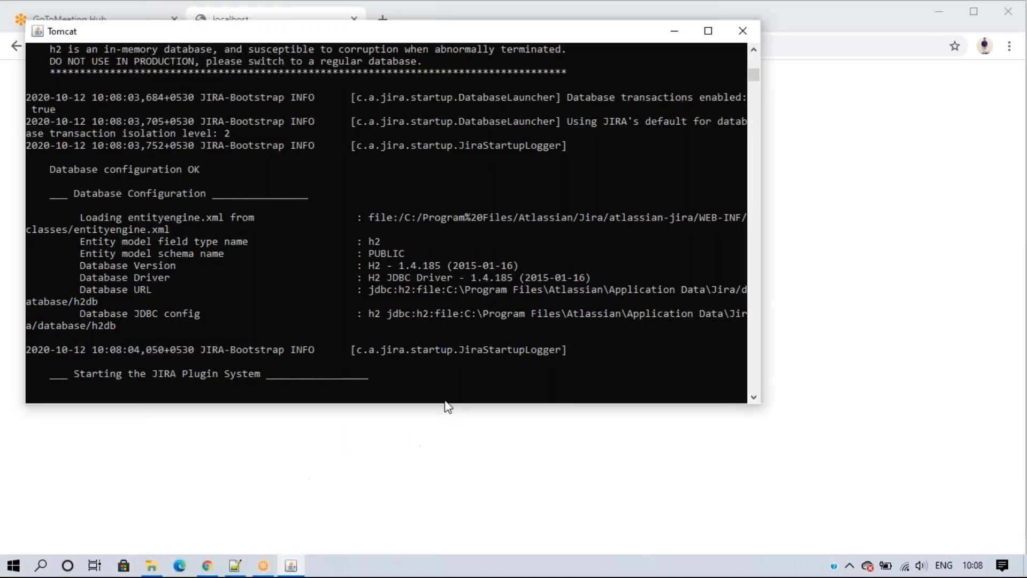
# Step: Remove login.jsp from the address and load the localhost:8080 root page
pyautogui.click(329, 485)
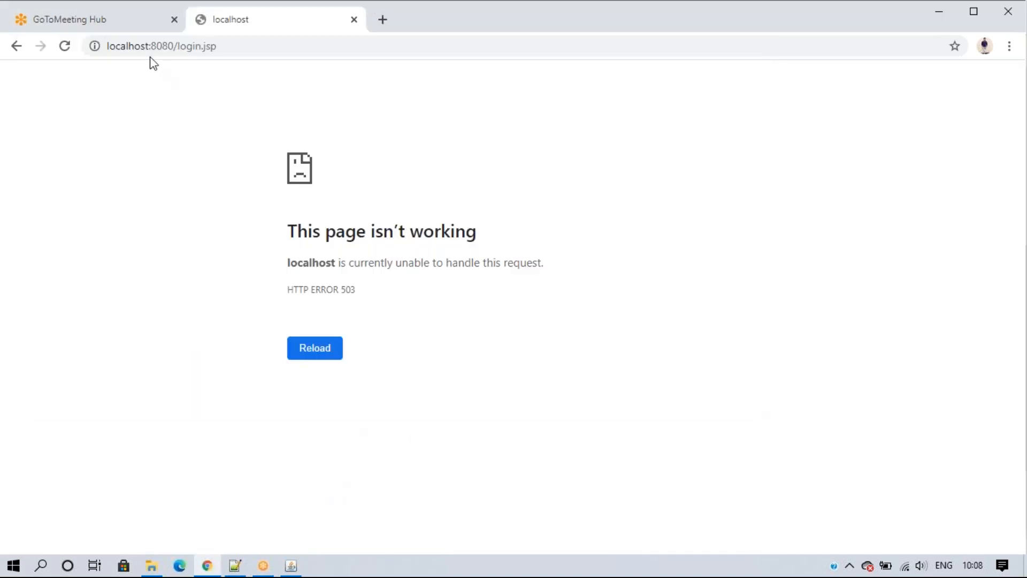
pyautogui.moveTo(176, 46); pyautogui.dragTo(349, 44)
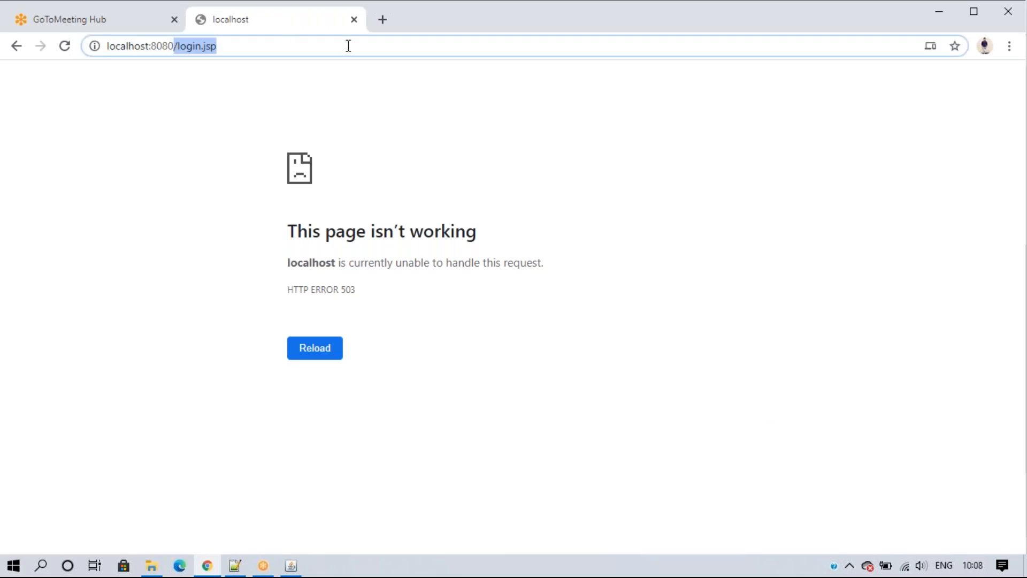
pyautogui.press('BackSpace')
pyautogui.press('Return')
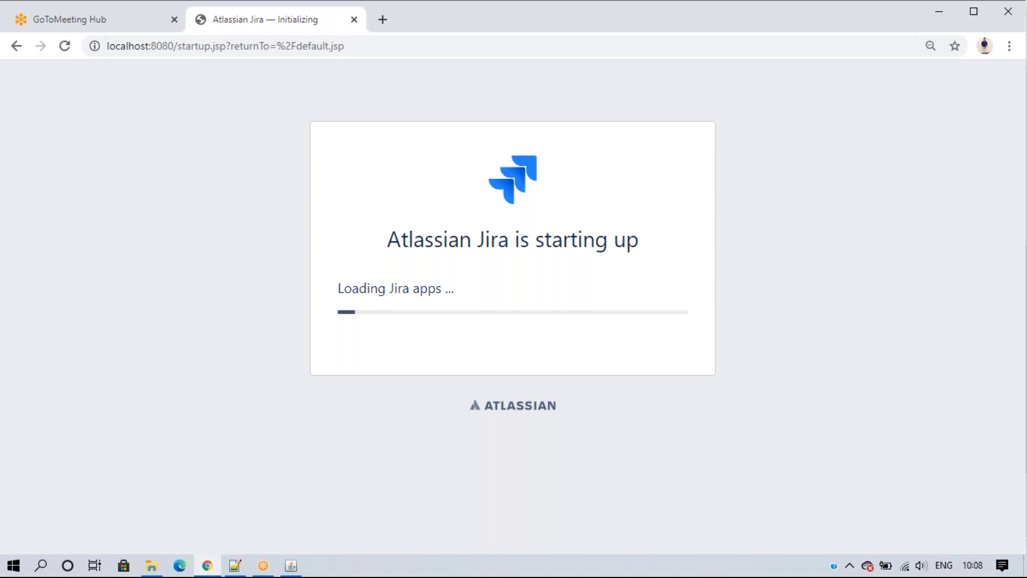
pyautogui.click(291, 565)
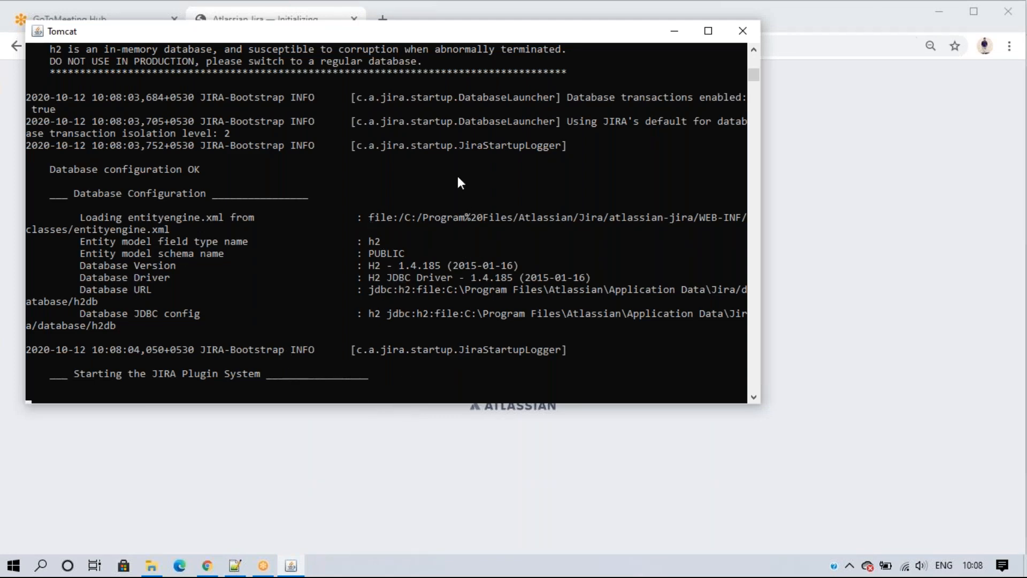
pyautogui.scroll(3, 339, 217)
pyautogui.scroll(15, 460, 290)
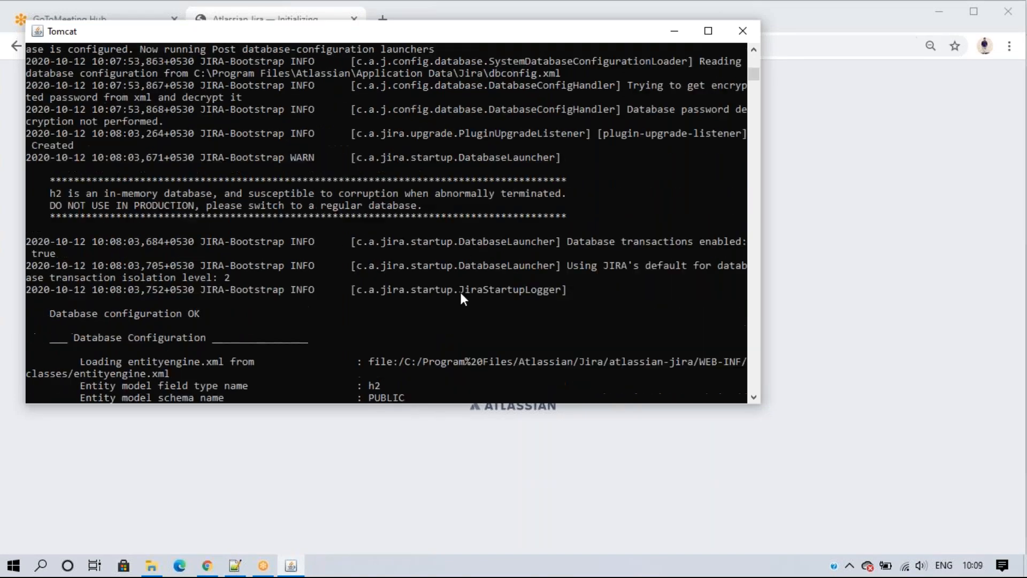
pyautogui.scroll(20, 463, 299)
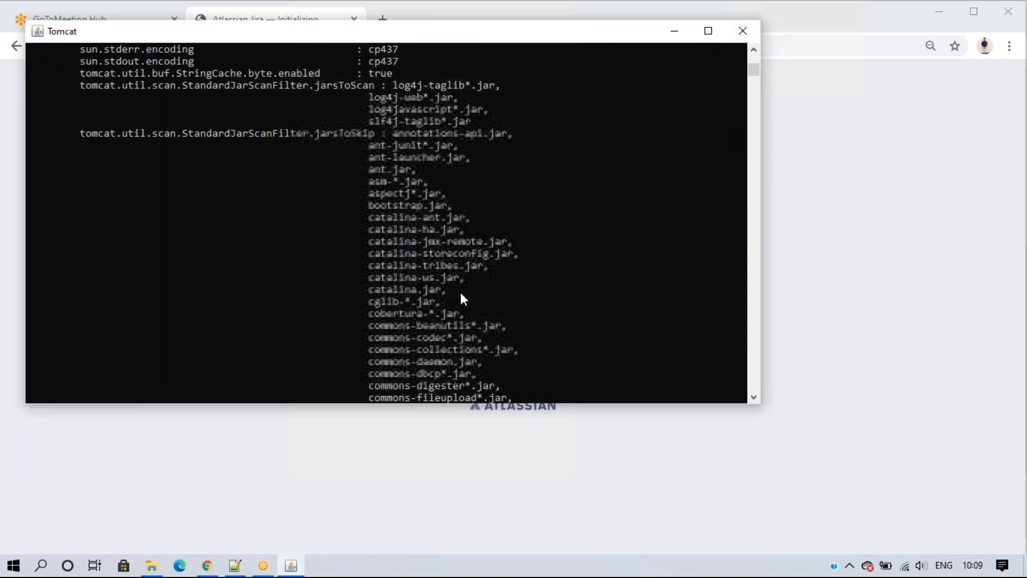
pyautogui.scroll(15, 462, 294)
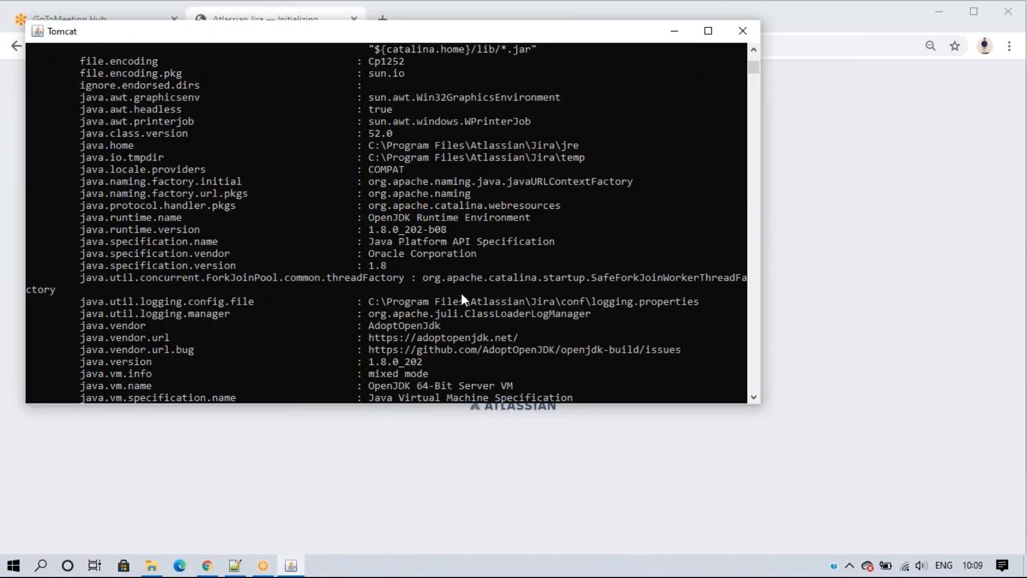
pyautogui.scroll(15, 461, 294)
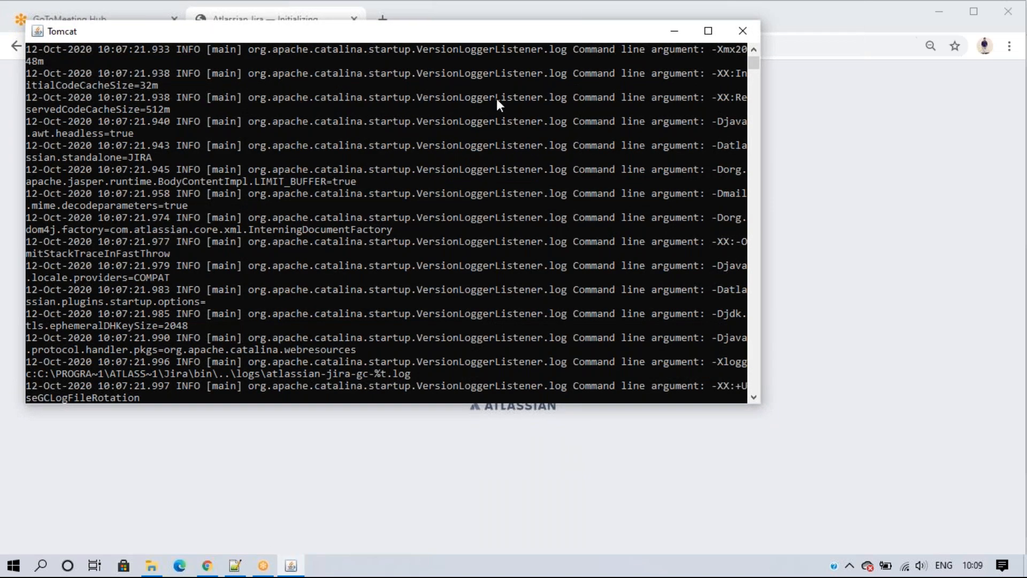
pyautogui.moveTo(457, 38); pyautogui.dragTo(489, 157)
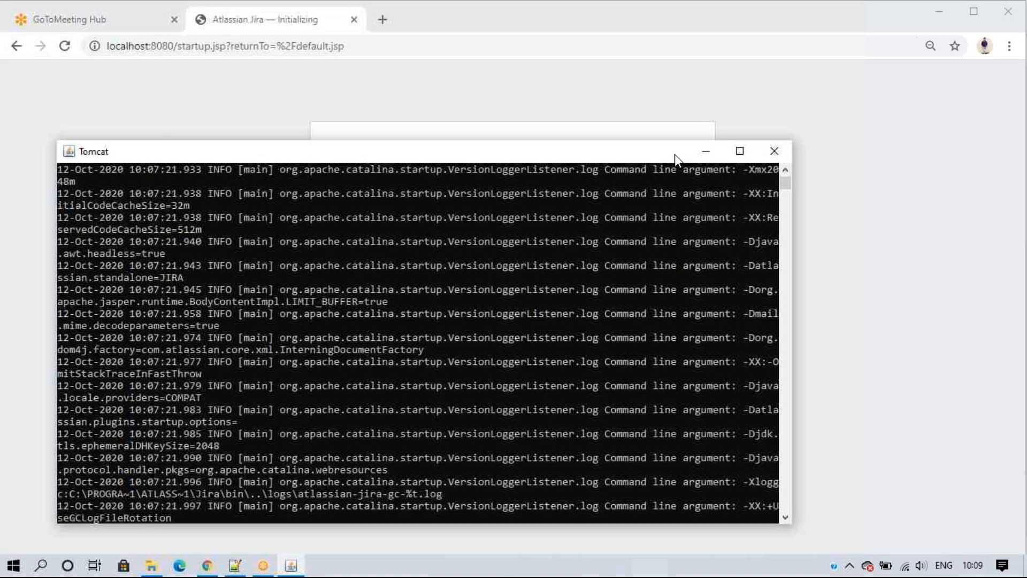
pyautogui.click(692, 155)
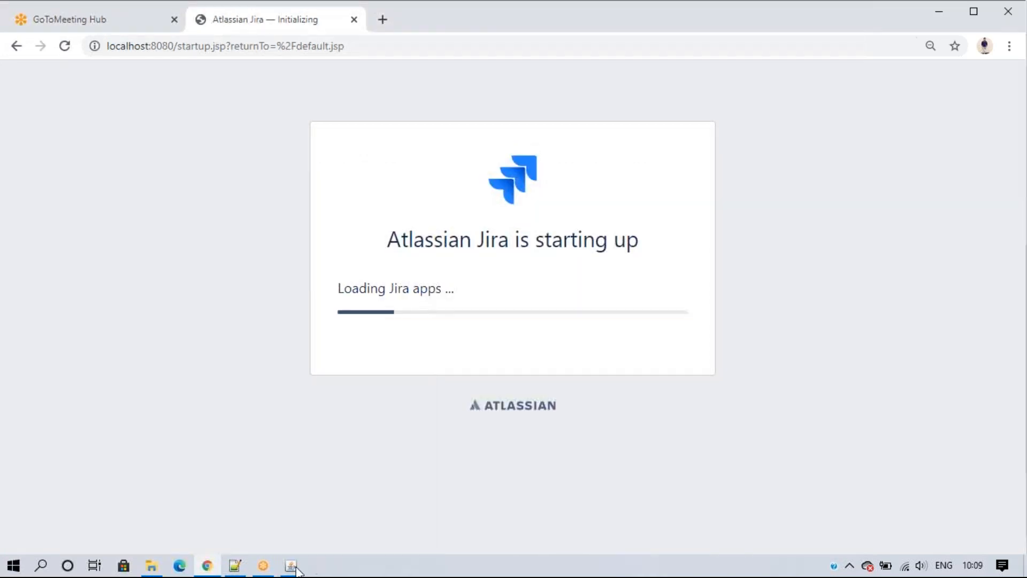
# Step: Restore and minimize the Tomcat console again while the Jira startup page finishes loading
pyautogui.click(293, 567)
pyautogui.click(294, 567)
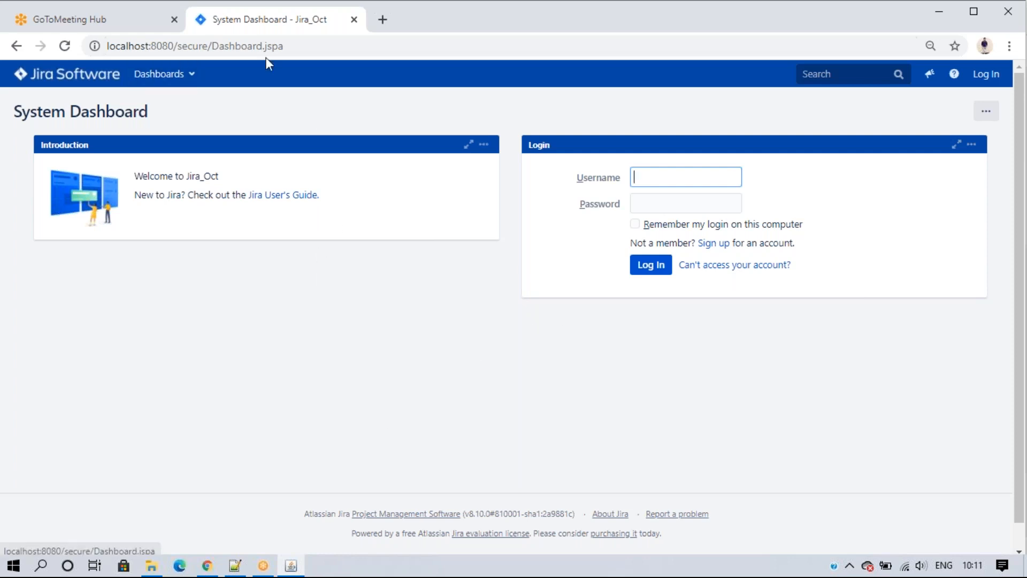
# Step: Log in with the saved administrator username and its password, then dismiss Chrome's password warning
pyautogui.click(678, 179)
pyautogui.click(677, 207)
pyautogui.click(675, 209)
pyautogui.write('admin')
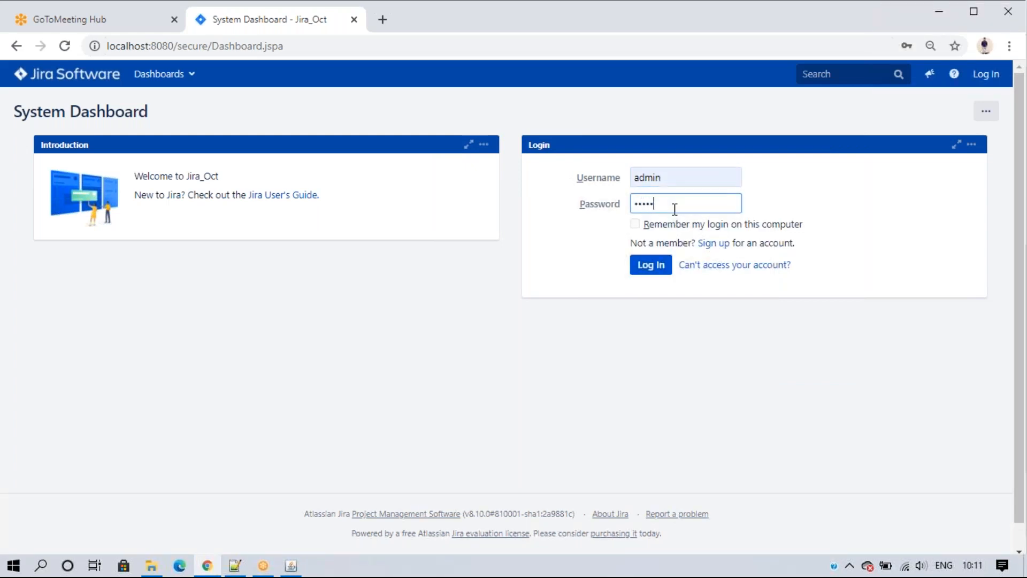
pyautogui.click(652, 272)
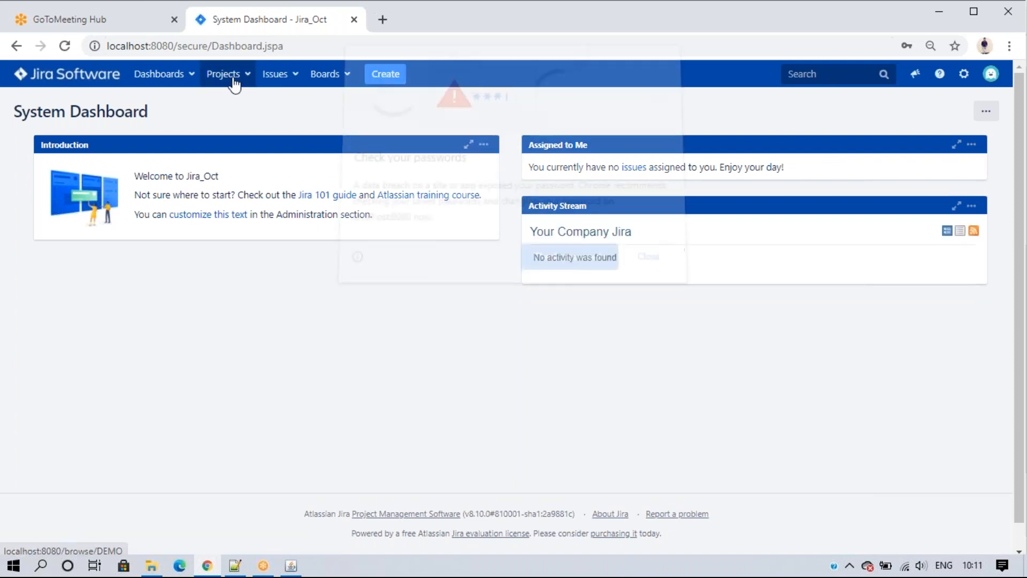
pyautogui.click(646, 264)
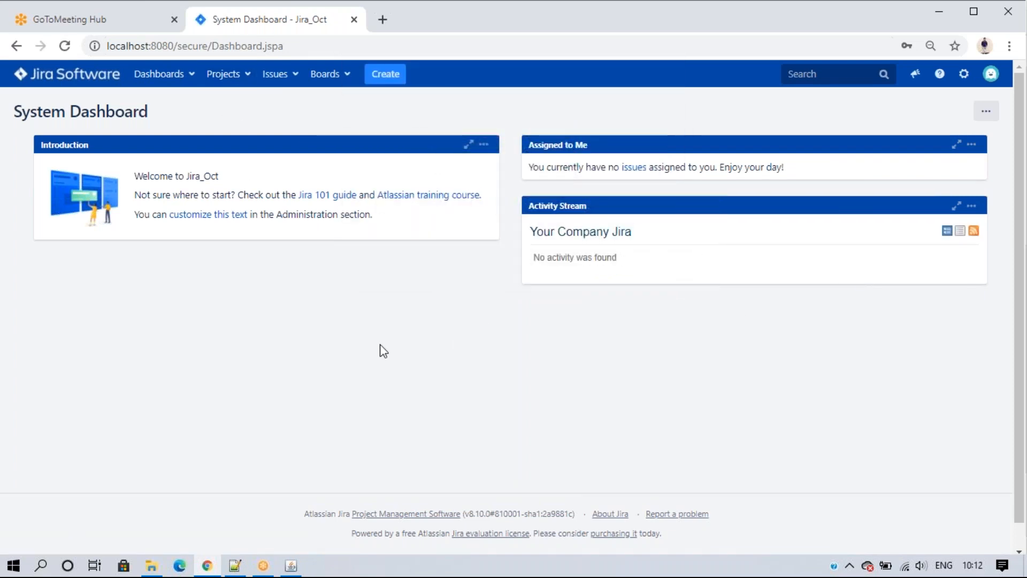